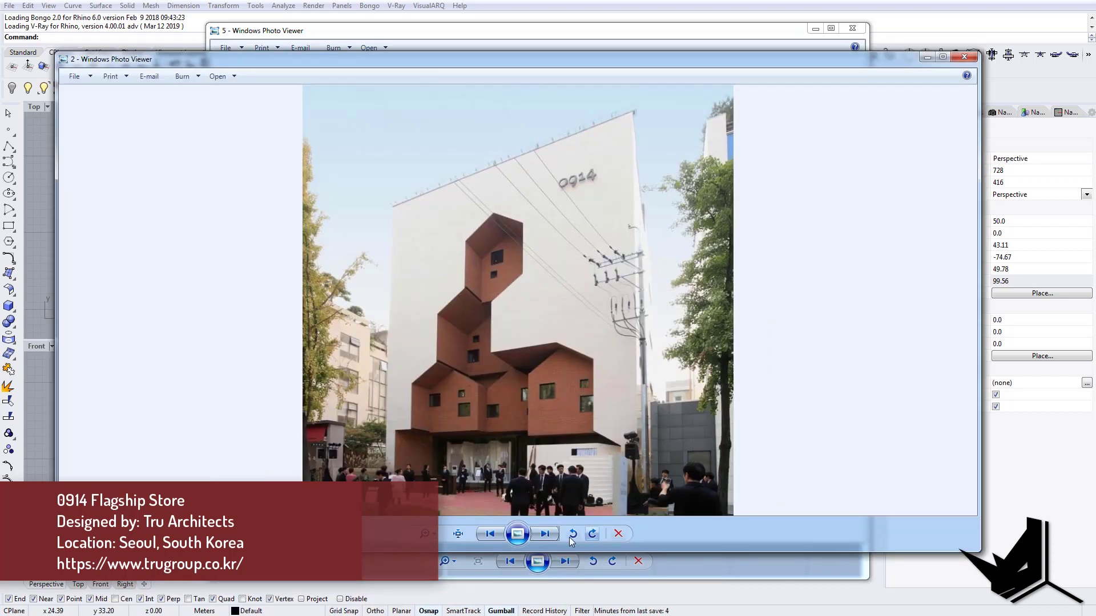
Browse the reference photos of the 0914 Flagship Store to examine its facade and stacked hexagonal volumes.
left_click(547, 536)
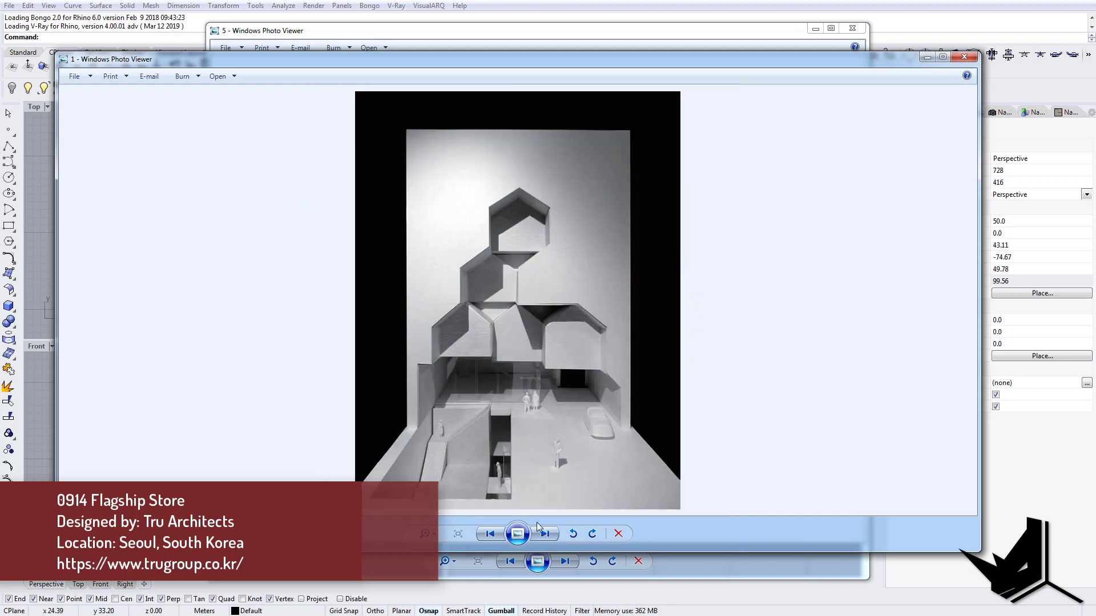
left_click(547, 534)
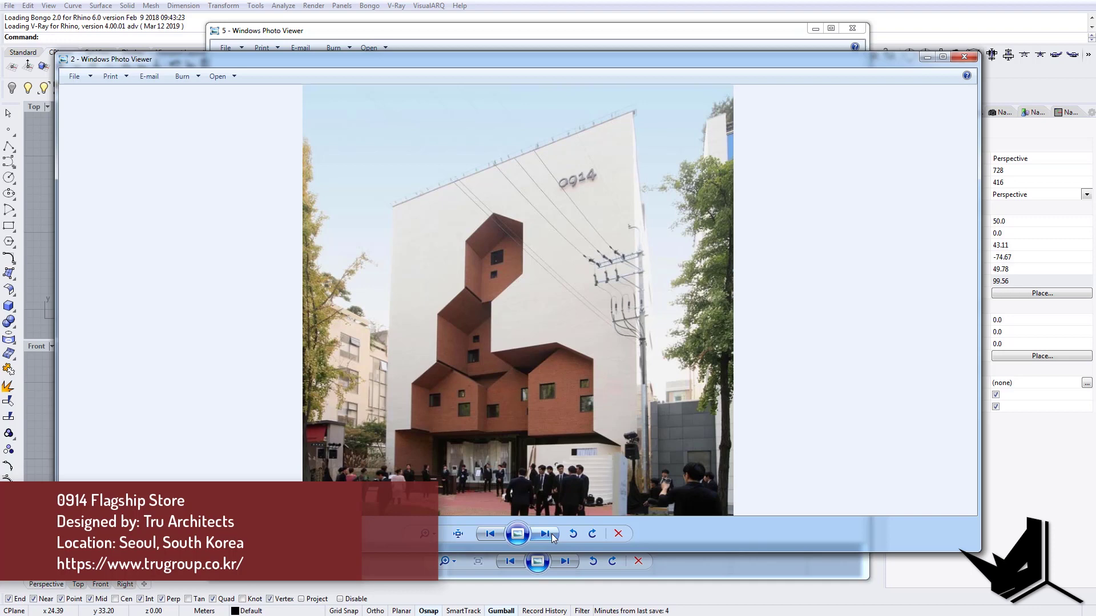
left_click(553, 537)
left_click(546, 534)
left_click(546, 534)
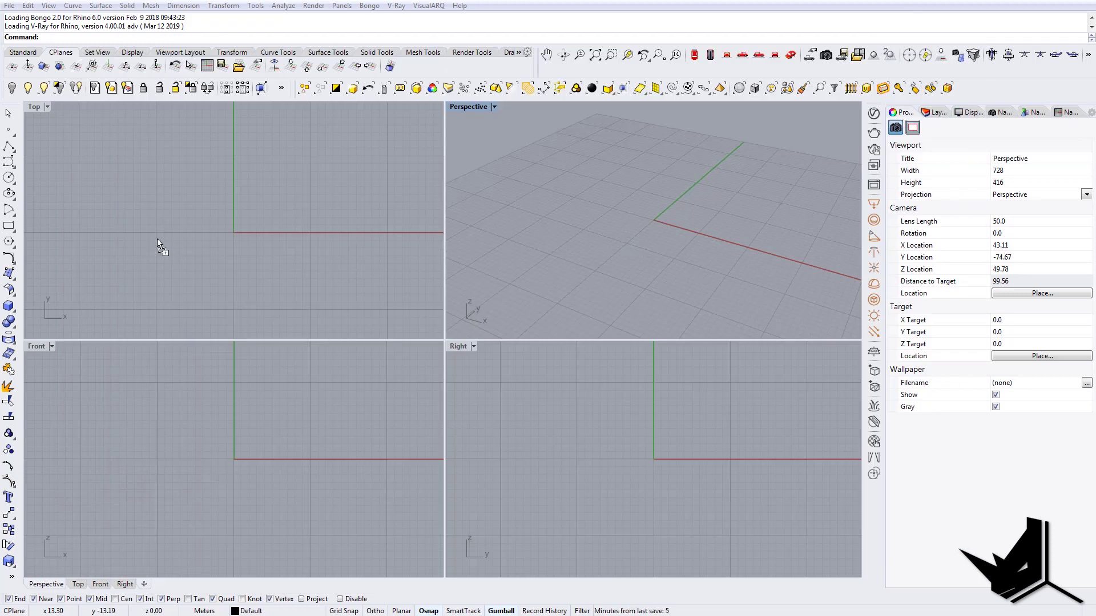
Insert the facade photo 3.jpg as a picture in the Front view, with its first corner at 0,0,0.
left_click_drag(260, 392, 207, 433)
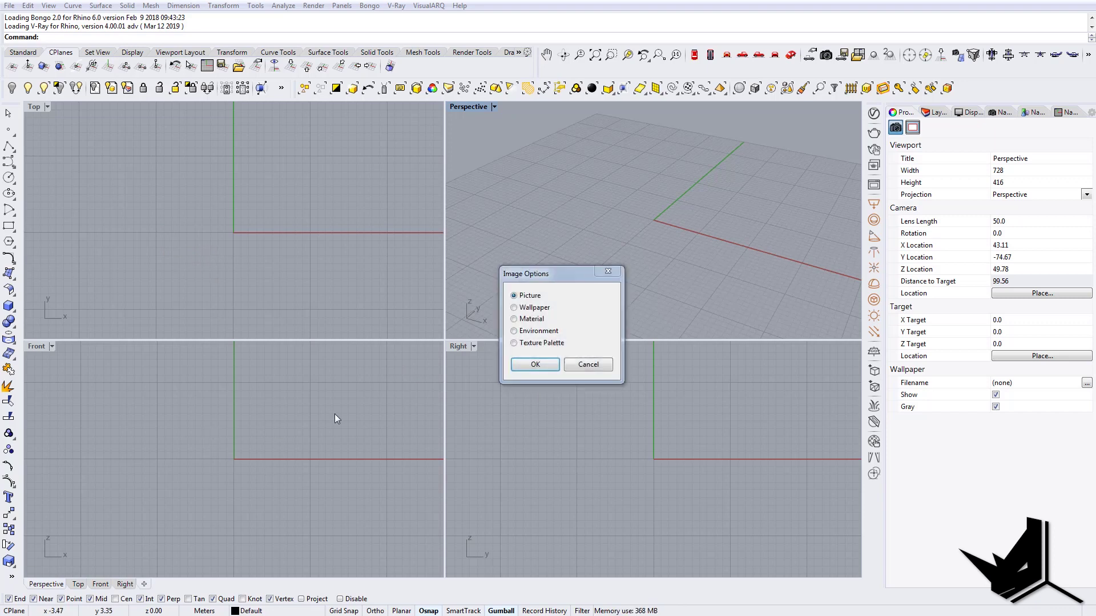
left_click(535, 364)
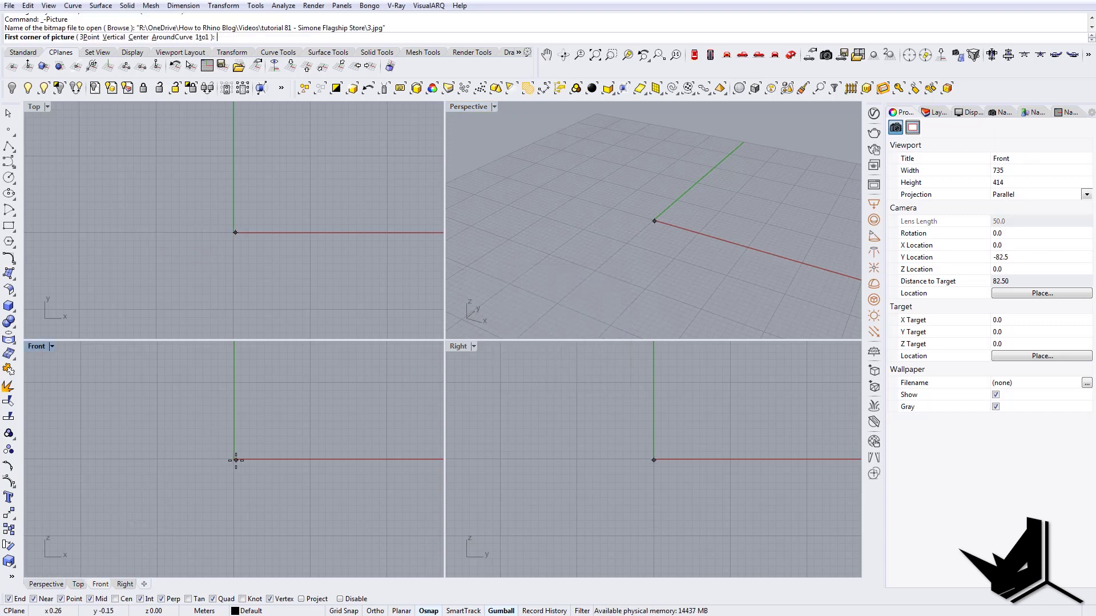
type("0,0,0")
key("Return")
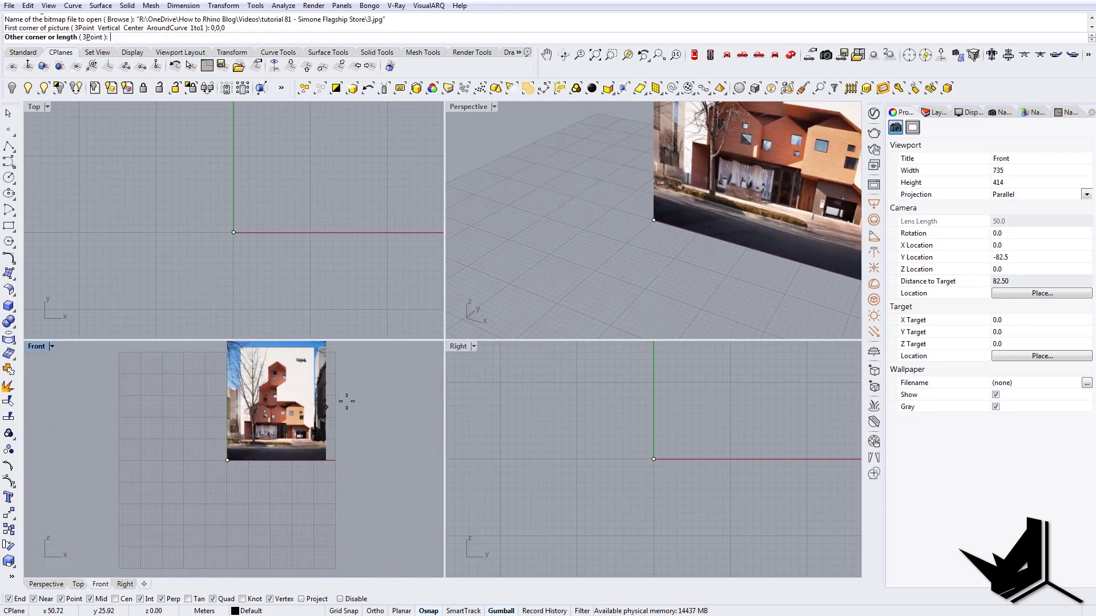
left_click(414, 380)
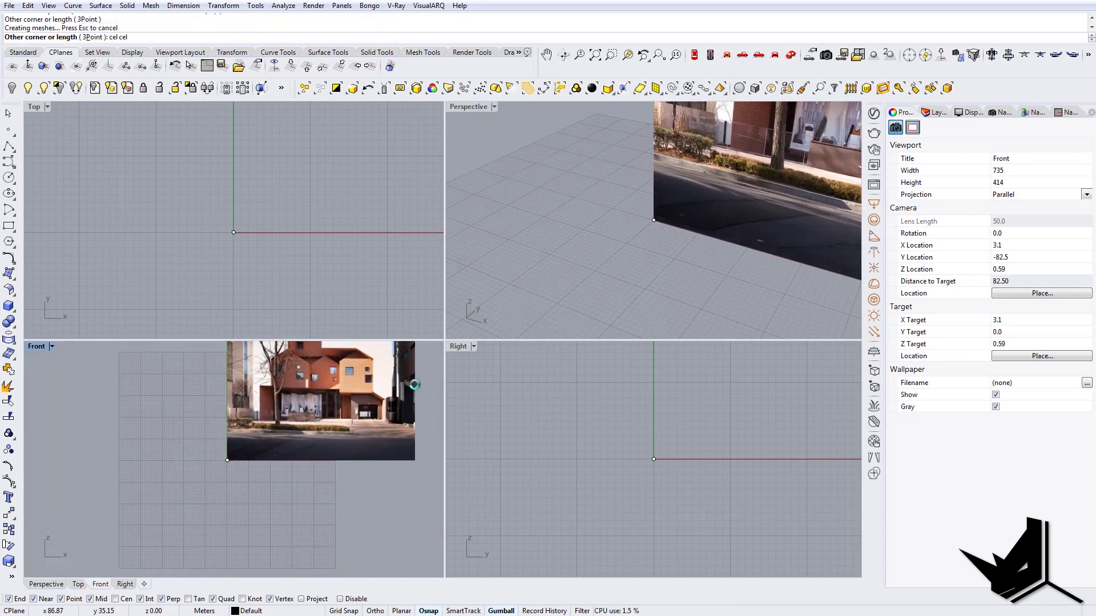
Maximize the Front view and set the facade picture's object transparency to about 41%.
double_click(37, 347)
scroll(461, 310, "up", 6)
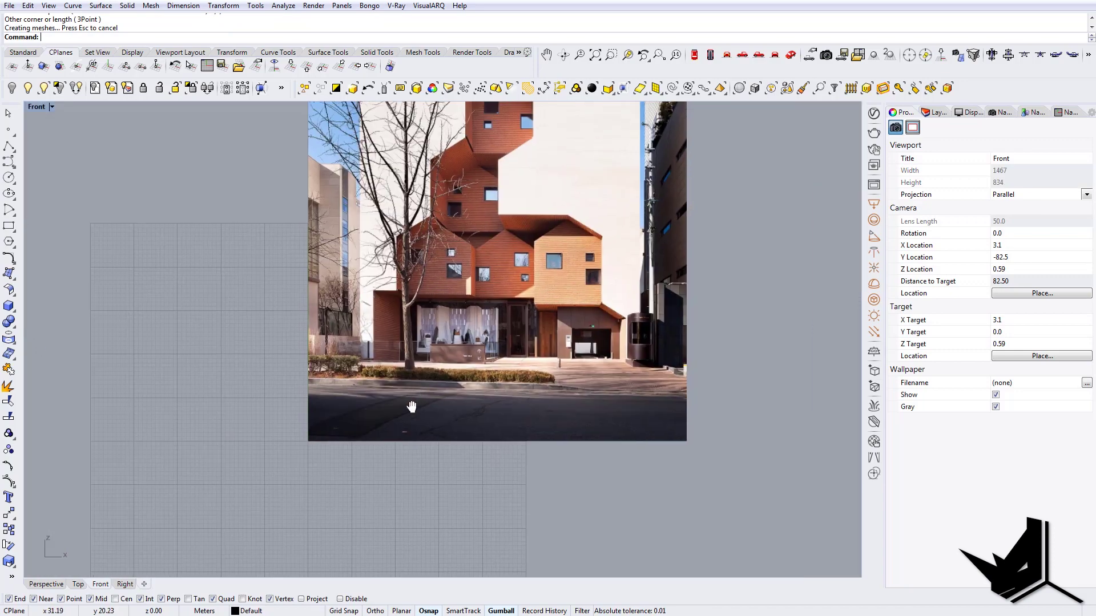
scroll(441, 403, "up", 2)
scroll(440, 405, "down", 2)
right_click_drag(440, 405, 459, 375)
scroll(460, 376, "up", 2)
left_click(499, 292)
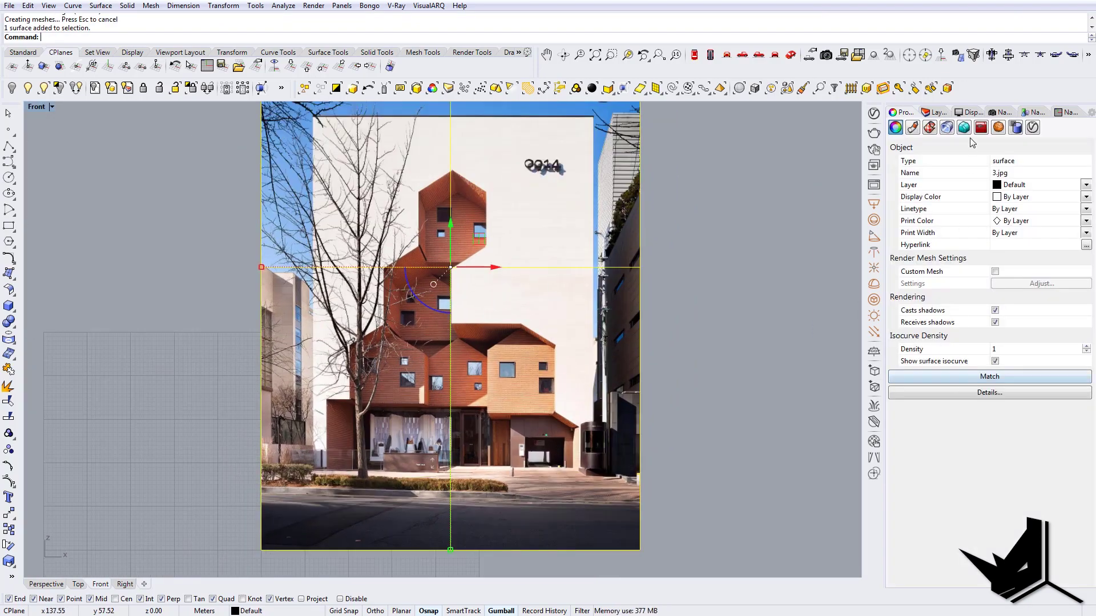
left_click(913, 127)
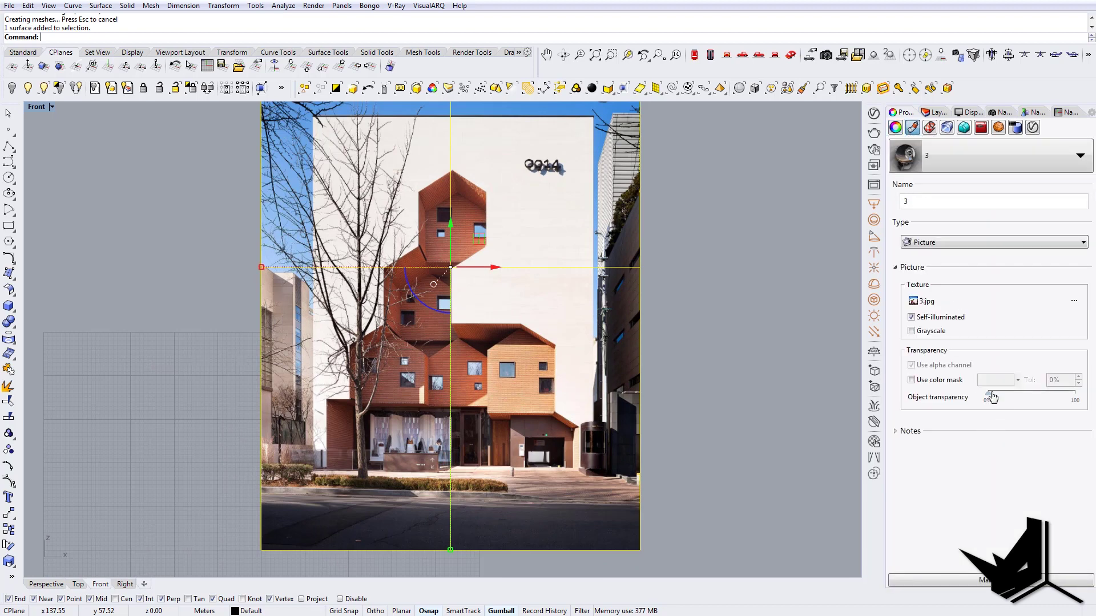
left_click_drag(989, 394, 1033, 397)
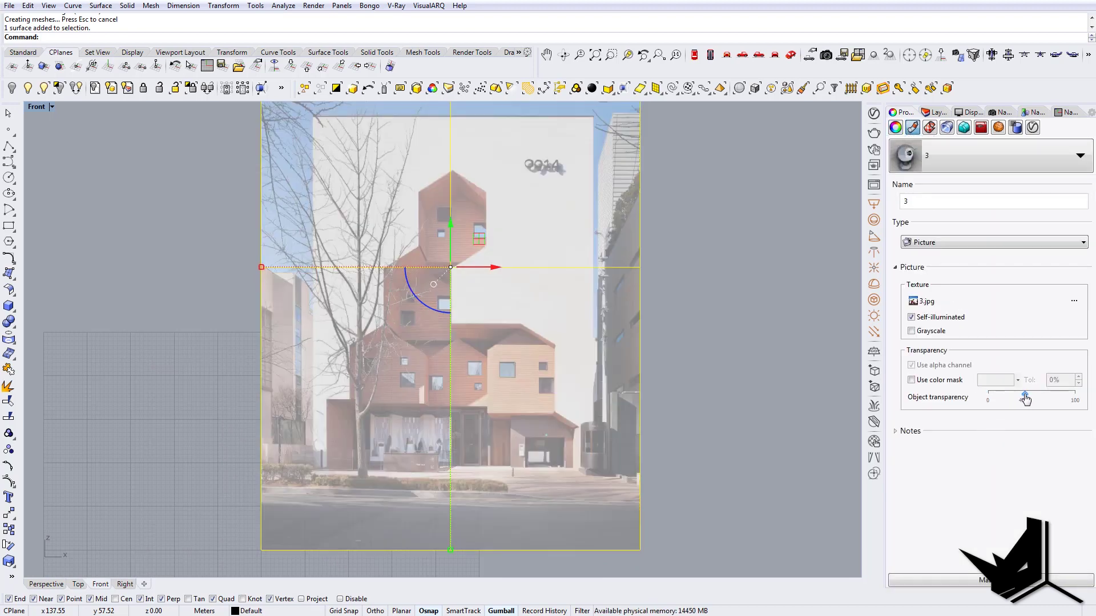
Lock the facade picture so it serves as a fixed tracing background.
left_click(736, 397)
left_click(622, 389)
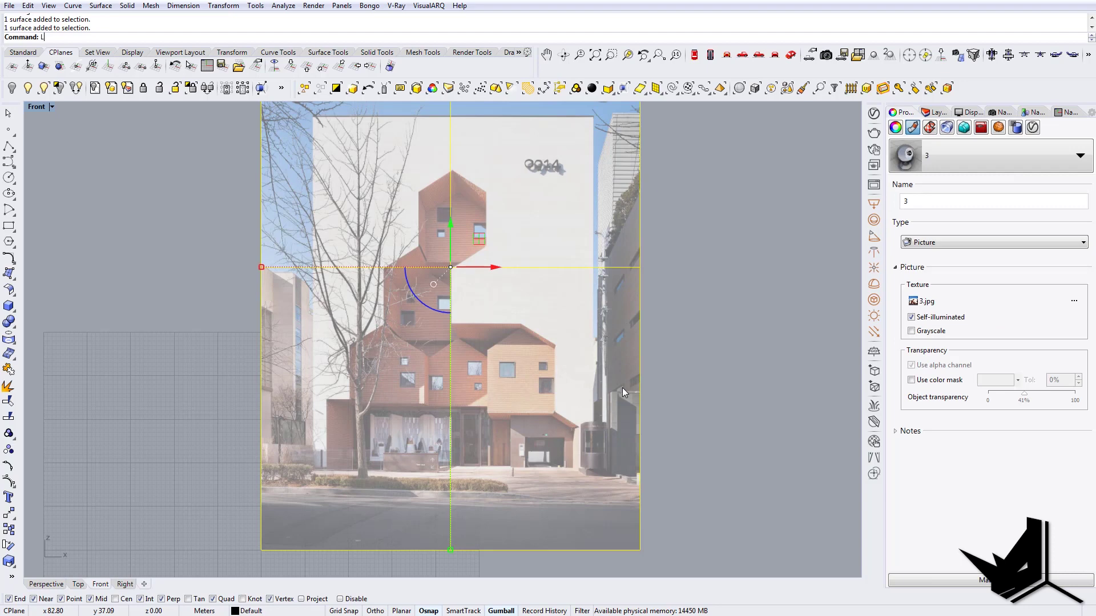
type("ock")
key("Return")
Draw a rectangle tracing the white facade, from its upper corner at the roof edge to the opposite corner at ground level.
right_click_drag(505, 282, 524, 309)
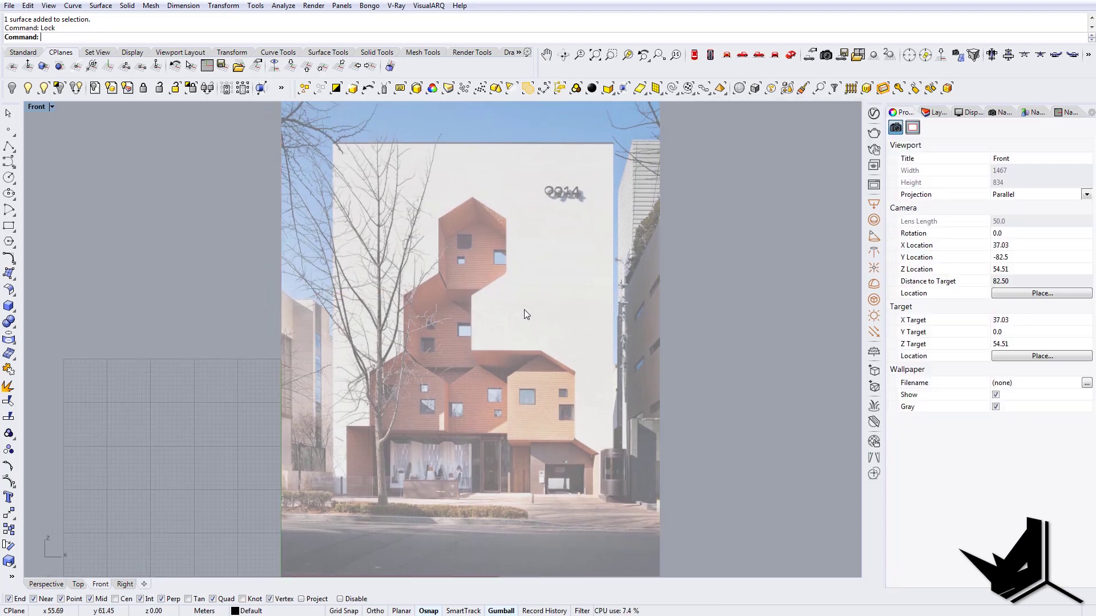
scroll(479, 417, "up", 4)
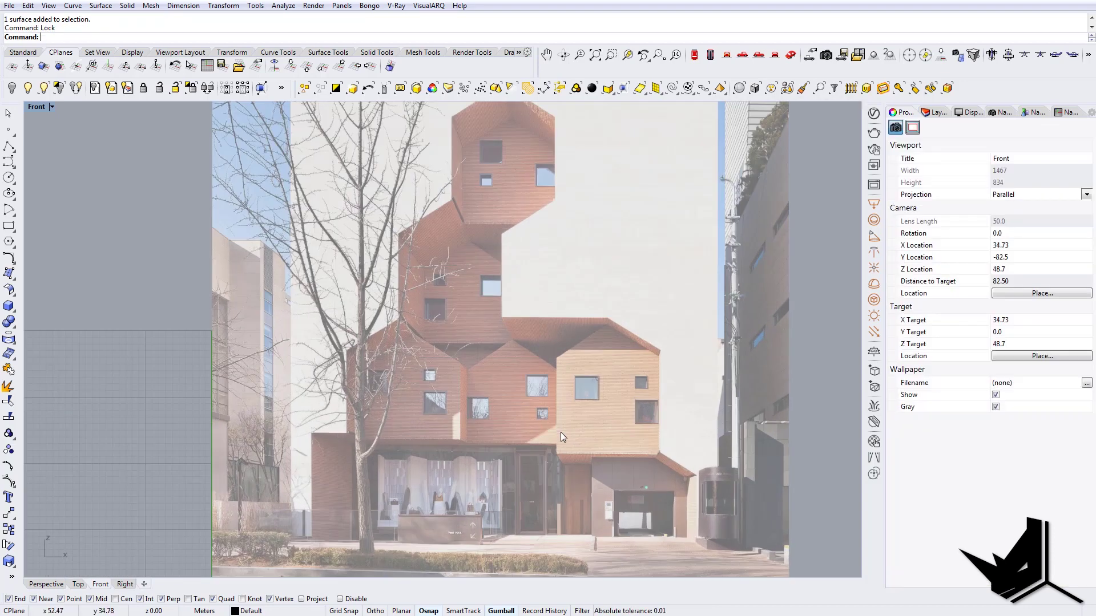
scroll(563, 382, "down", 3)
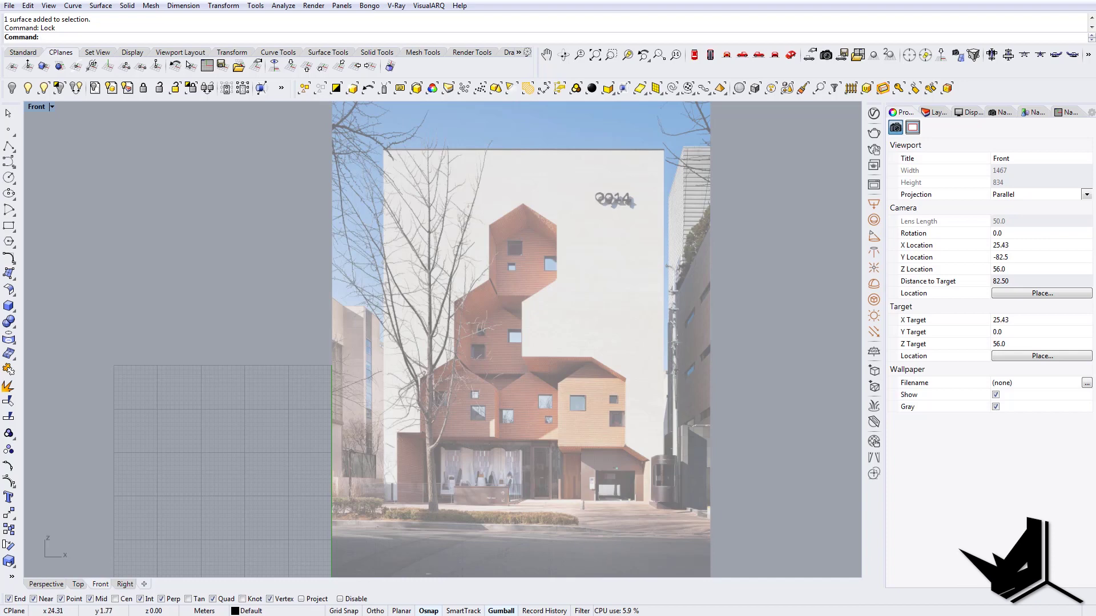
right_click_drag(627, 320, 662, 354)
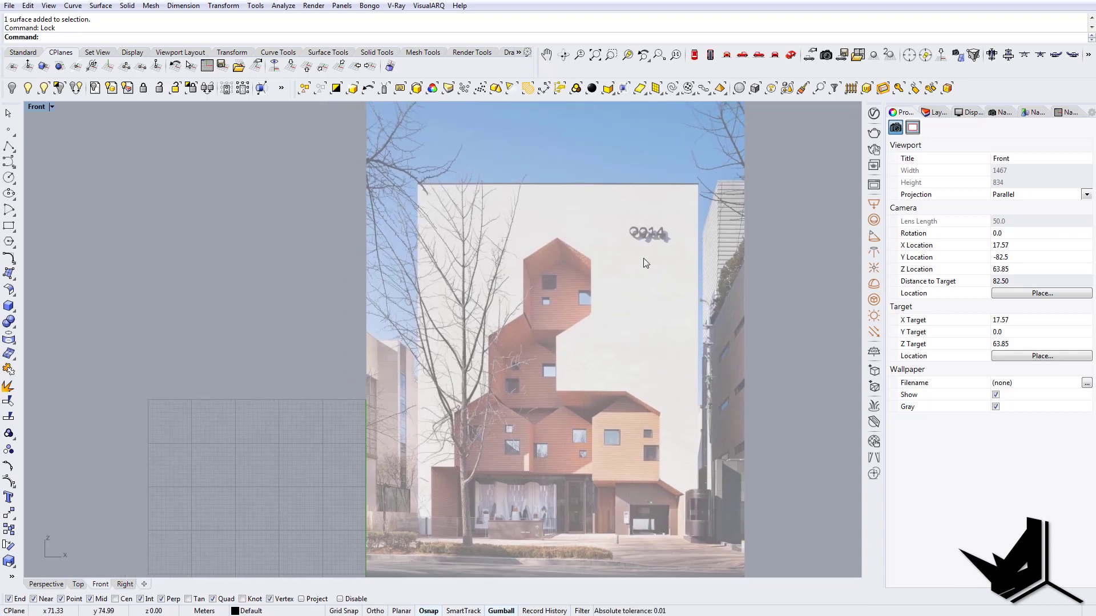
right_click_drag(631, 423, 575, 413)
type("rec")
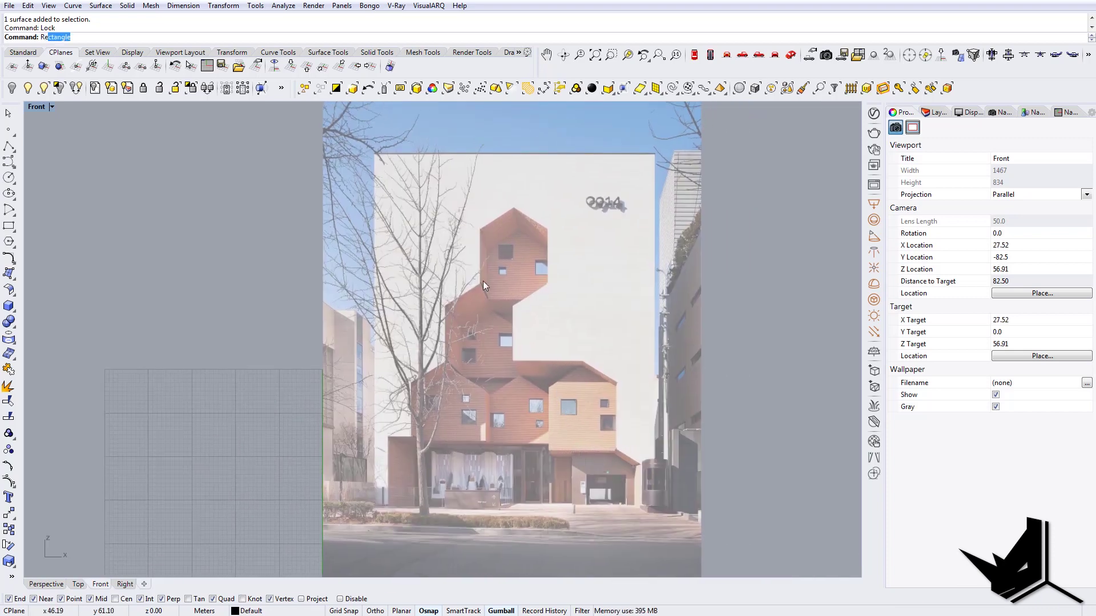
key("Return")
left_click(373, 154)
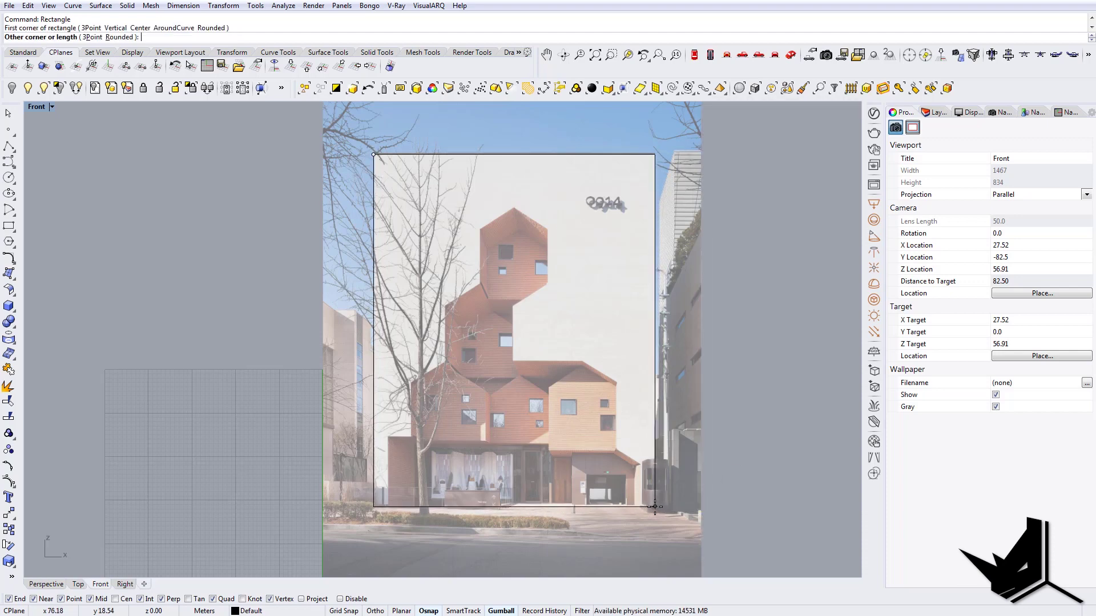
left_click(656, 507)
Draw a vertical polyline from the facade's base upward, aligned with the outer left edge of the ground-floor volume.
right_click_drag(550, 392, 566, 396)
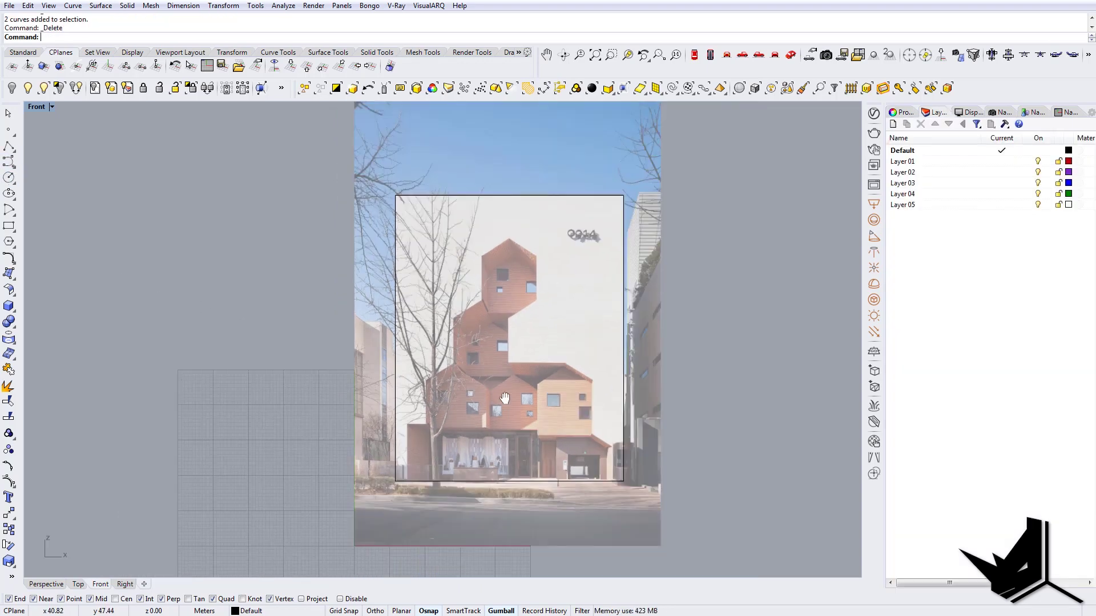
mouse_move(504, 398)
right_mouse_down()
mouse_move(504, 411)
mouse_move(509, 371)
mouse_move(491, 385)
right_mouse_up()
scroll(504, 371, "up", 2)
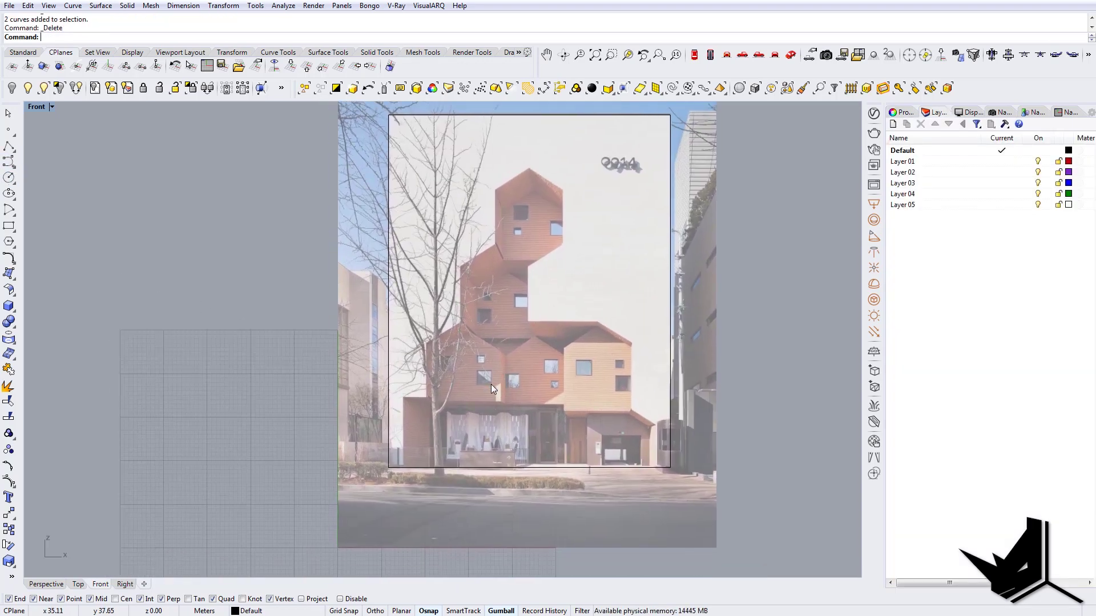
type("PL")
key("Return")
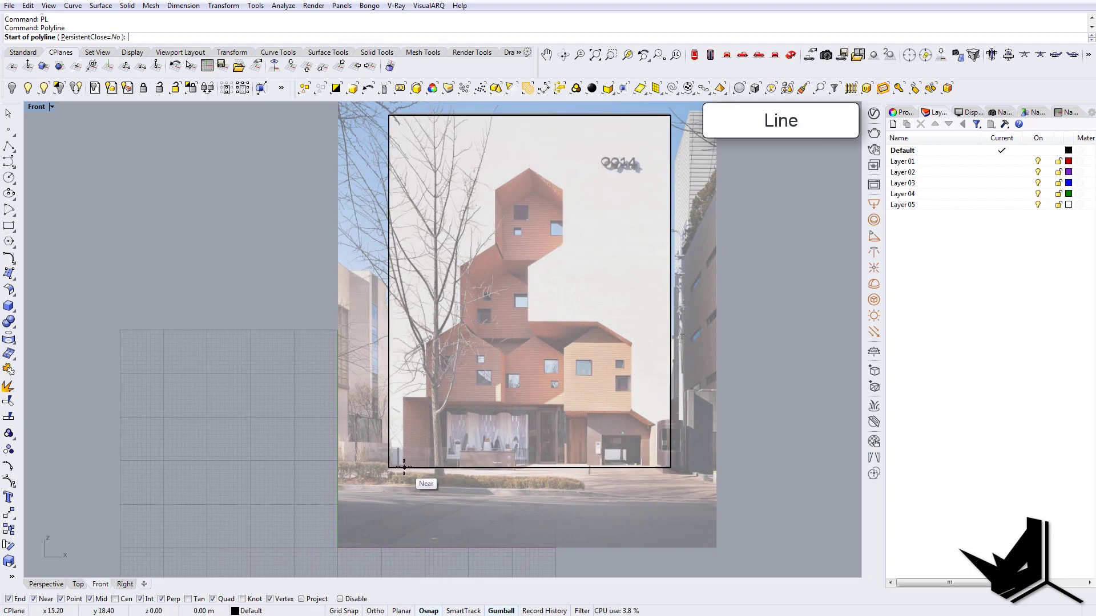
left_click(403, 467)
scroll(403, 466, "down", 5)
left_click(403, 269)
key("Return")
Move the vertical line downward so it extends past both the roof and the base of the facade rectangle.
left_click(403, 286)
right_click_drag(390, 272, 388, 245)
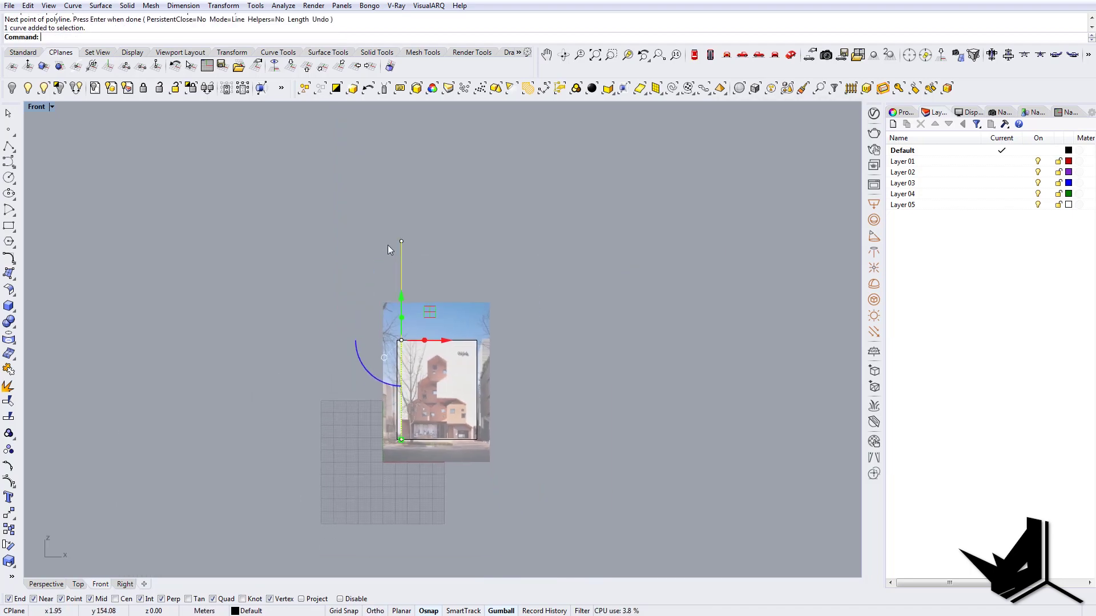
scroll(403, 328, "up", 4)
left_click_drag(400, 299, 400, 347)
key("F10")
right_click_drag(436, 357, 430, 304)
Mirror the vertical guide line to the other side of the facade about the rectangle's vertical centre line.
left_click_drag(396, 196, 343, 201)
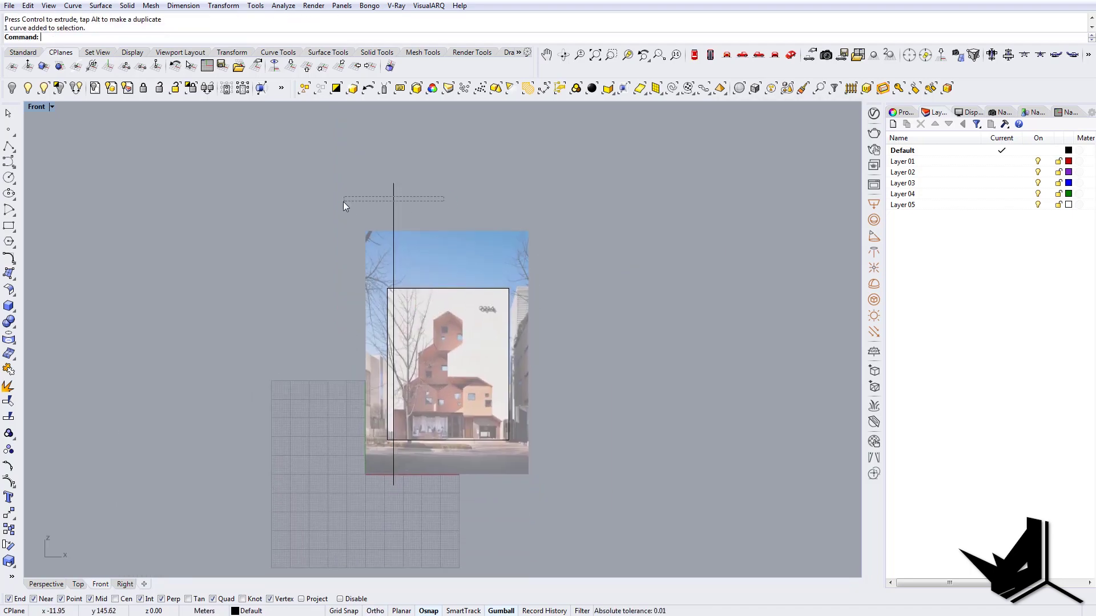
right_click_drag(450, 304, 454, 288)
type("Mirror")
key("Return")
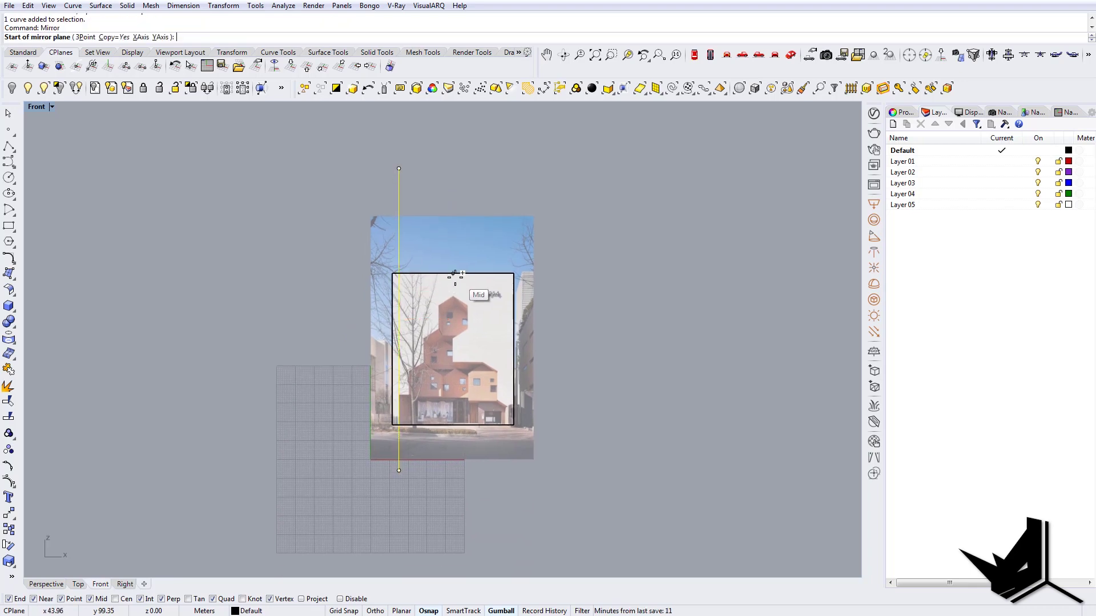
left_click(455, 248)
left_click(465, 414)
Copy the left guide line inward to the left edge of the lower row of hexagonal volumes and select the copy.
scroll(466, 414, "up", 5)
scroll(631, 343, "down", 6)
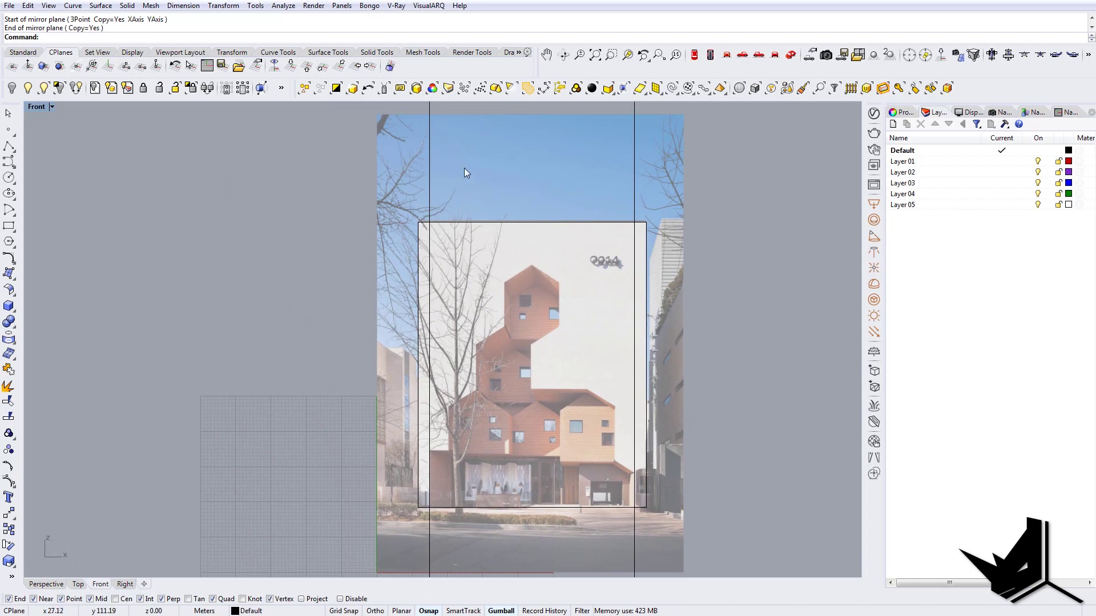
left_click(429, 150)
scroll(430, 393, "up", 3)
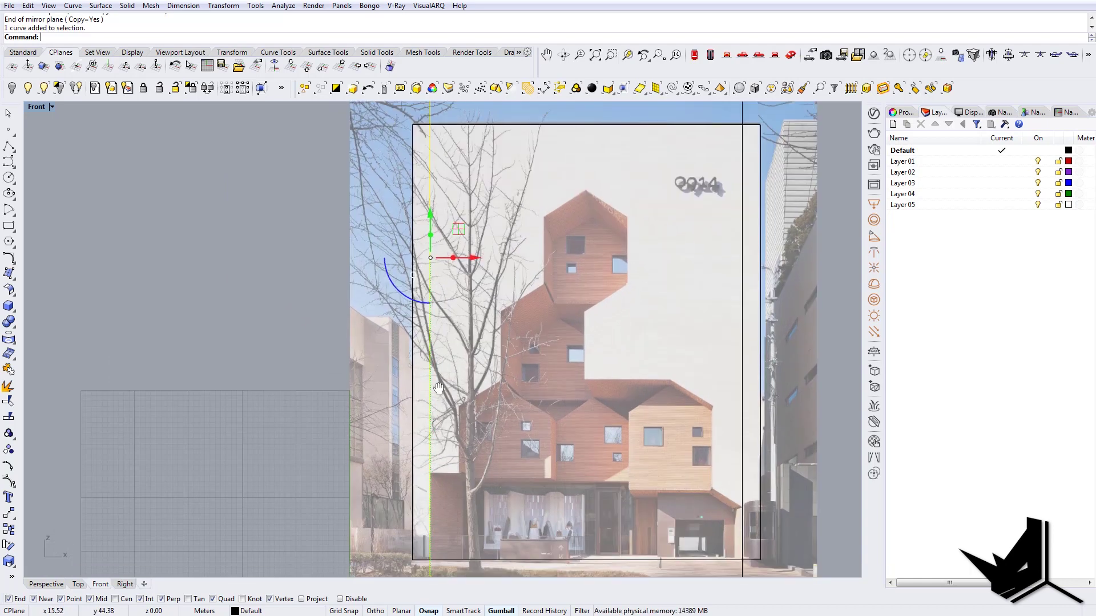
left_click_drag(469, 224, 501, 223, "alt")
left_click(458, 251)
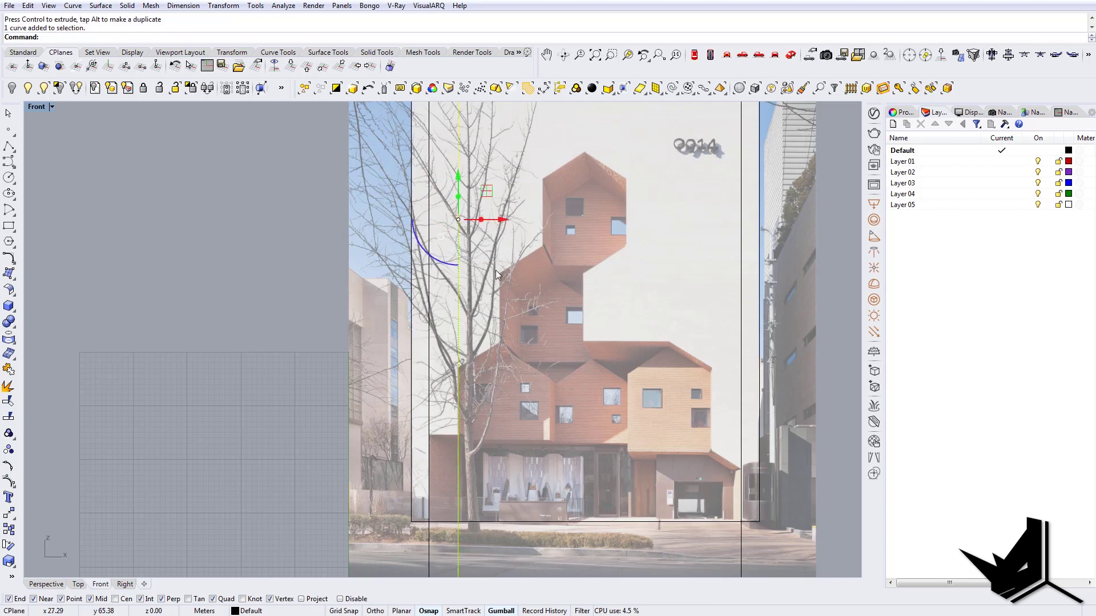
Mirror the inner guide line about the midpoint of the facade rectangle's top edge.
scroll(498, 274, "down", 2)
right_click_drag(516, 240, 525, 258)
key("space")
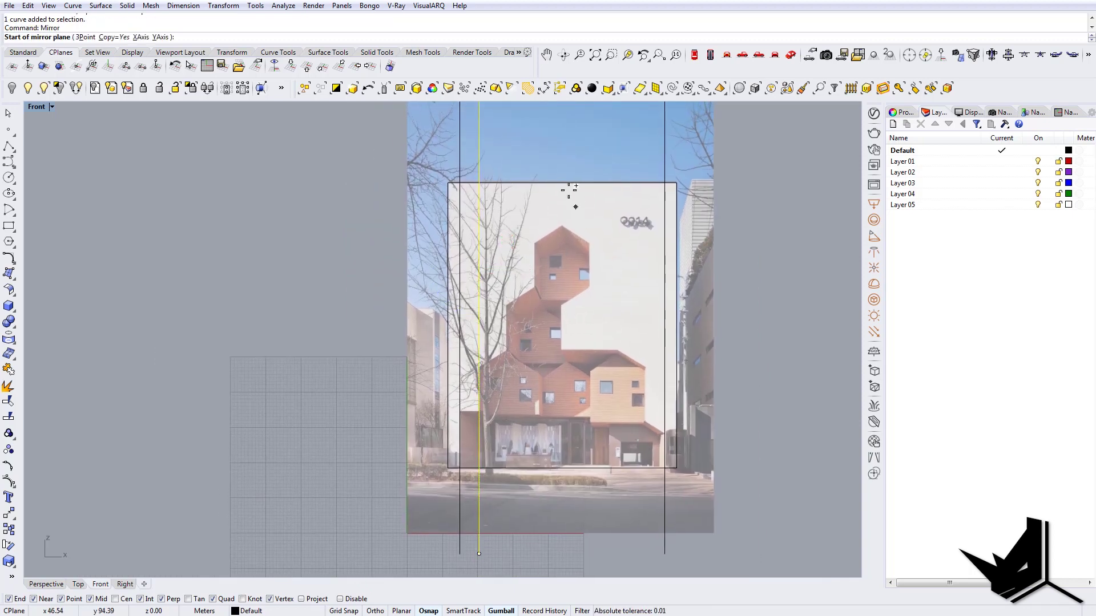
left_click(562, 183)
left_click(563, 142)
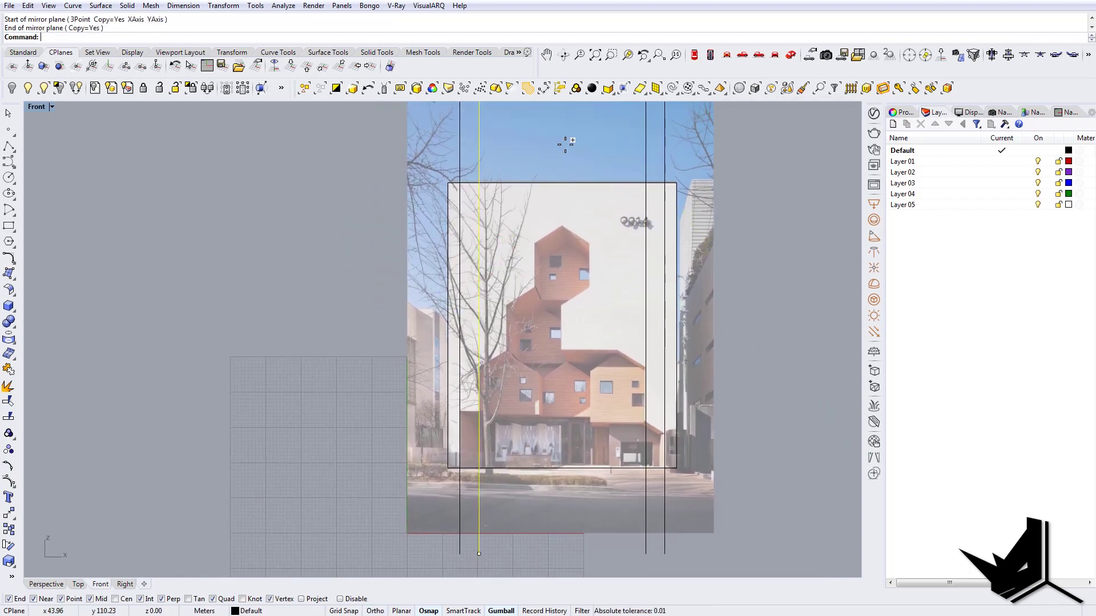
Draw a horizontal line between the two inner guide lines across the lower row of hexagonal volumes.
scroll(534, 355, "up", 6)
scroll(557, 365, "down", 4)
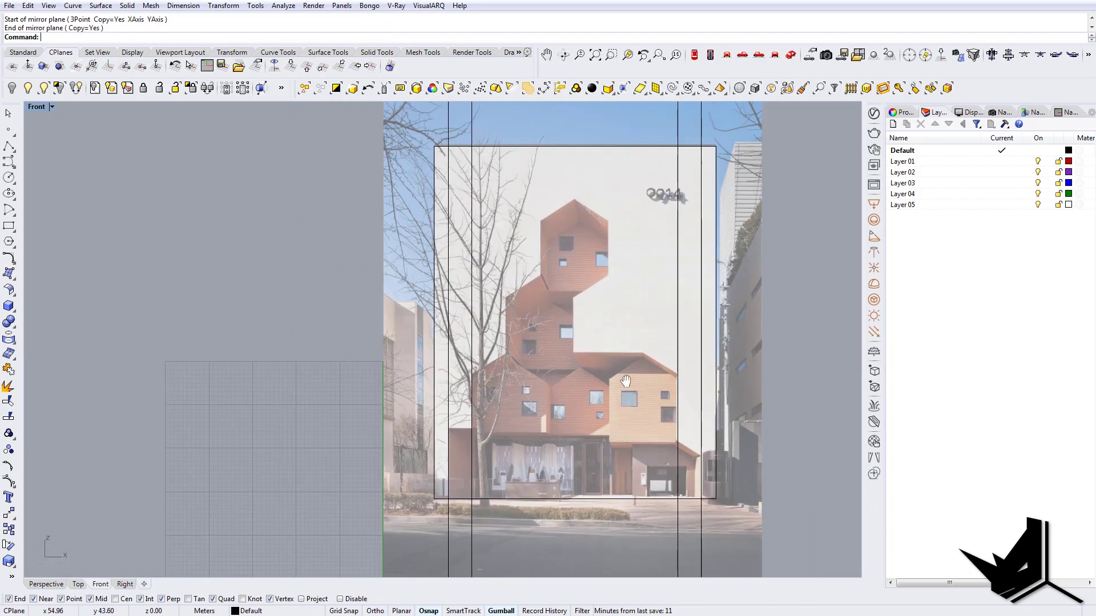
right_click_drag(642, 366, 645, 339)
scroll(520, 355, "up", 3)
type("Line")
key("Return")
left_click(452, 382)
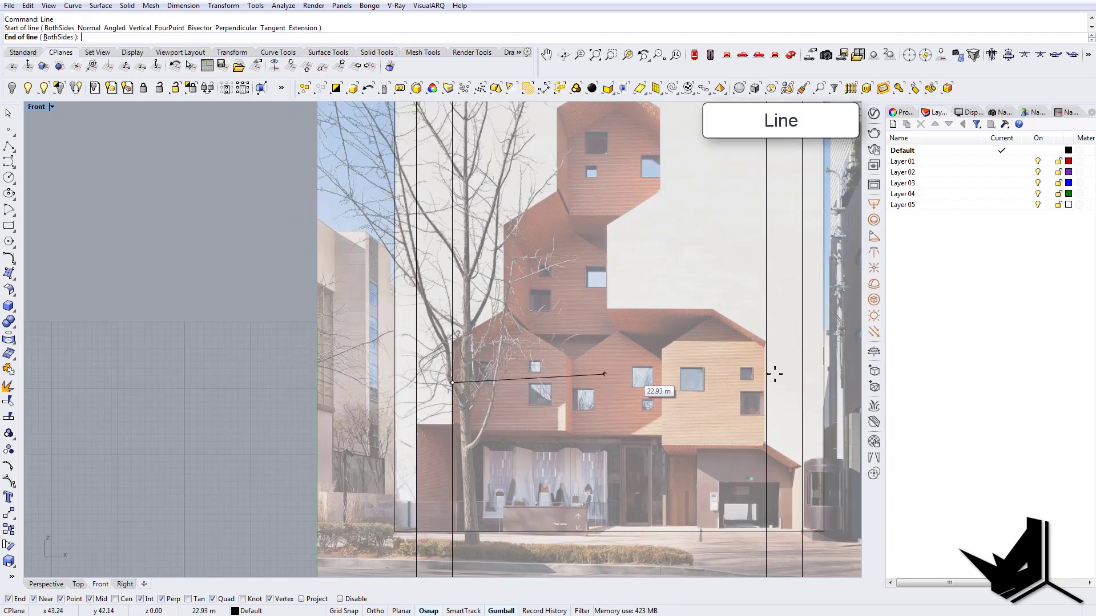
left_click(766, 382)
Divide the horizontal line into 3 equal segments with points.
left_click(706, 382)
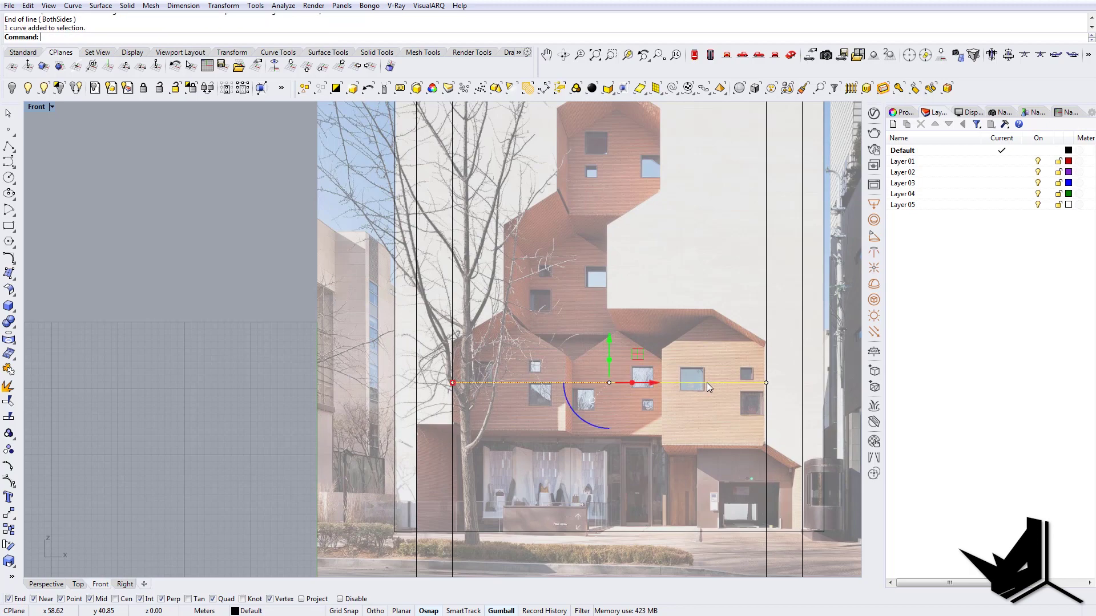
type("Divide")
key("Return")
type("3")
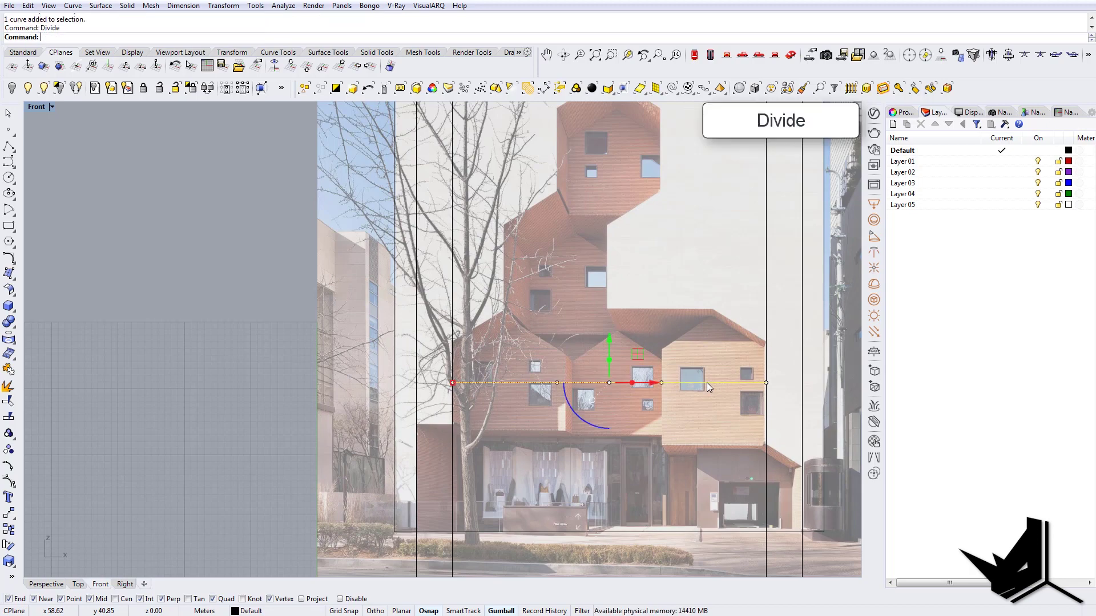
key("Return")
Copy the left inner guide line to the two division points on the horizontal line across the lower row.
scroll(701, 382, "down", 3)
scroll(673, 401, "up", 2)
left_click(572, 454)
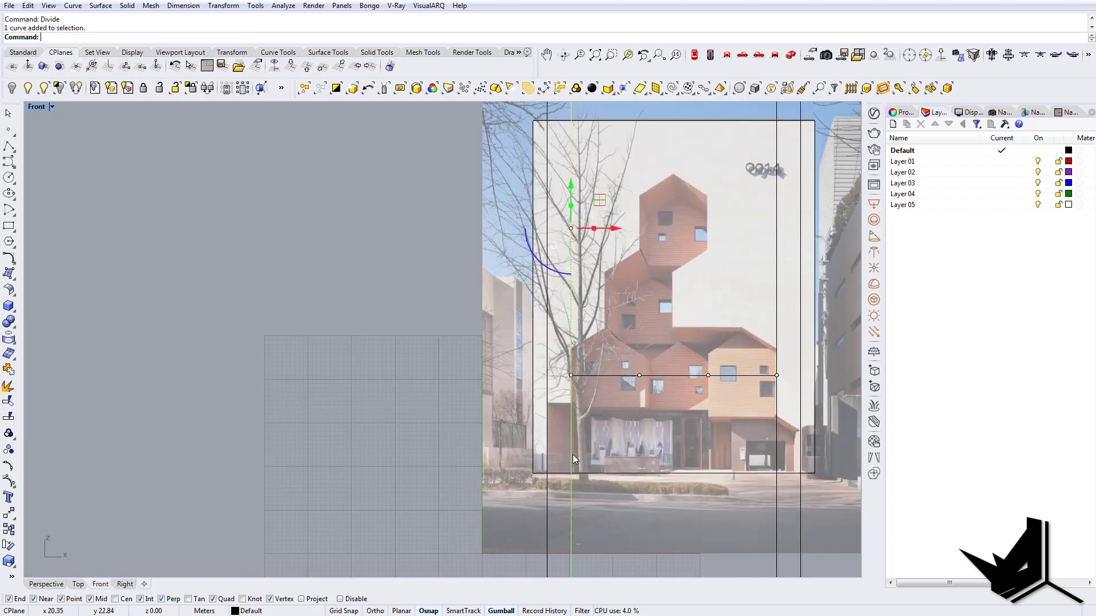
type("C")
key("Return")
left_click(571, 375)
left_click(639, 375)
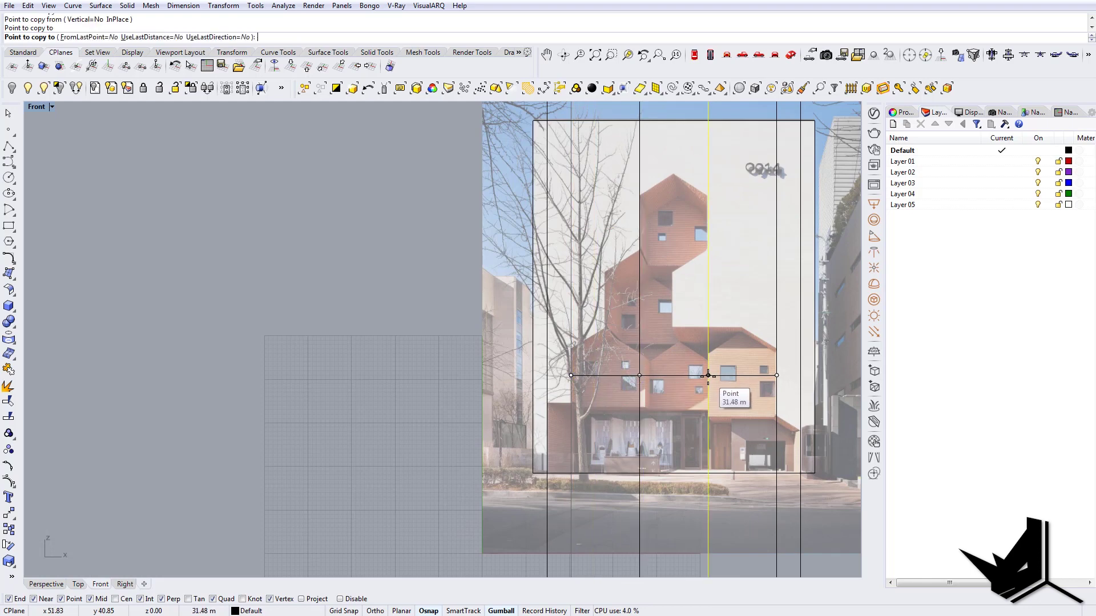
left_click(708, 375)
key("Escape")
Draw a horizontal line from the facade rectangle's upper left corner to well past the photo's right side and select it.
right_click_drag(755, 392, 618, 399)
scroll(496, 365, "up", 2)
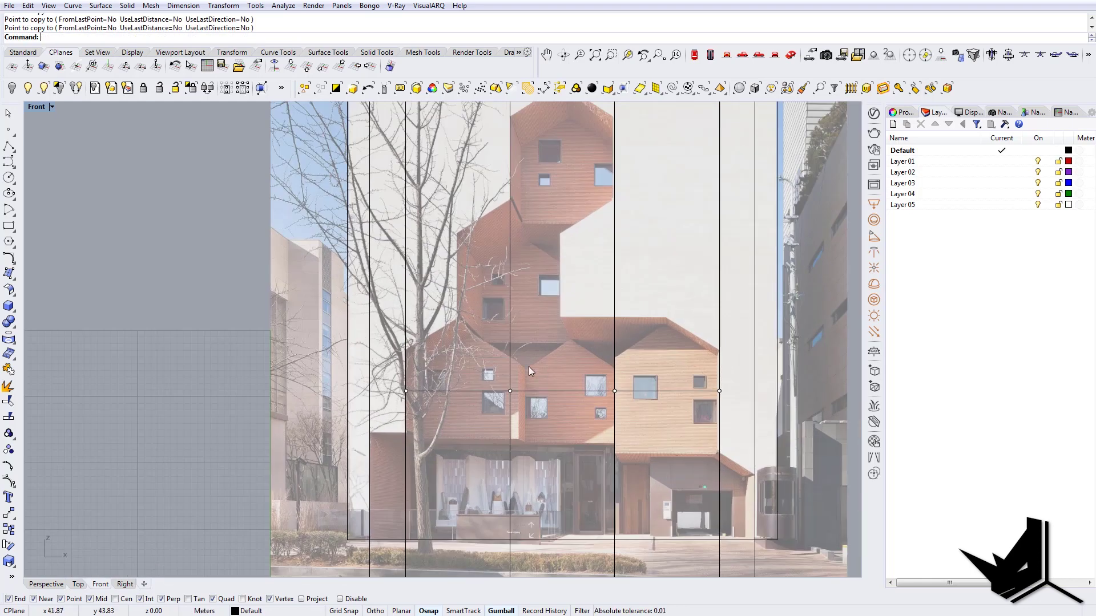
scroll(542, 361, "down", 3)
scroll(561, 354, "up", 2)
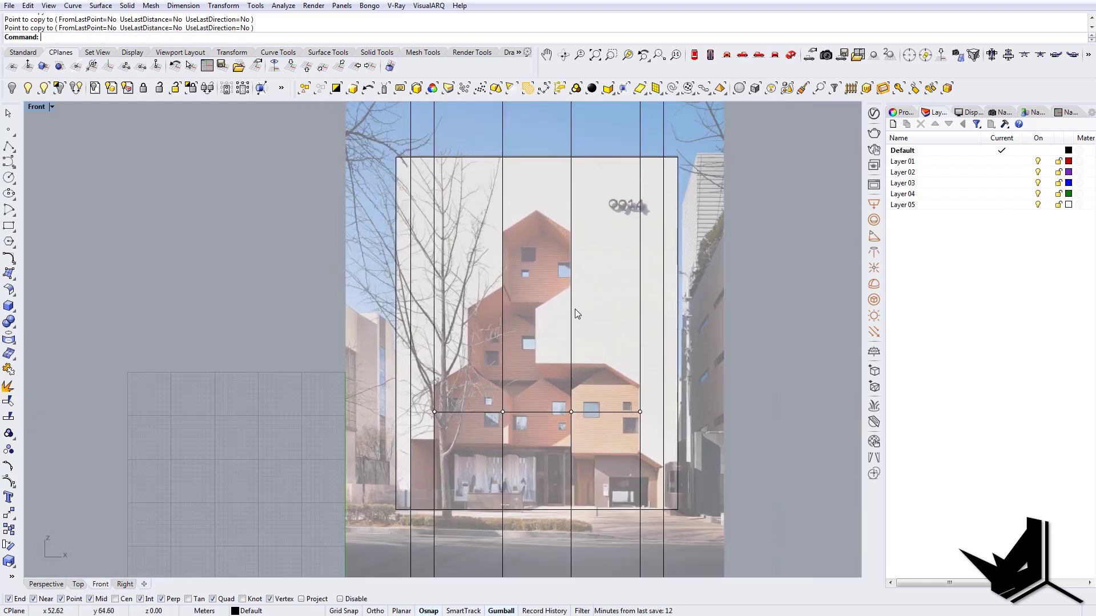
right_click_drag(546, 240, 539, 279)
scroll(539, 280, "down", 8)
type("pl")
key("Return")
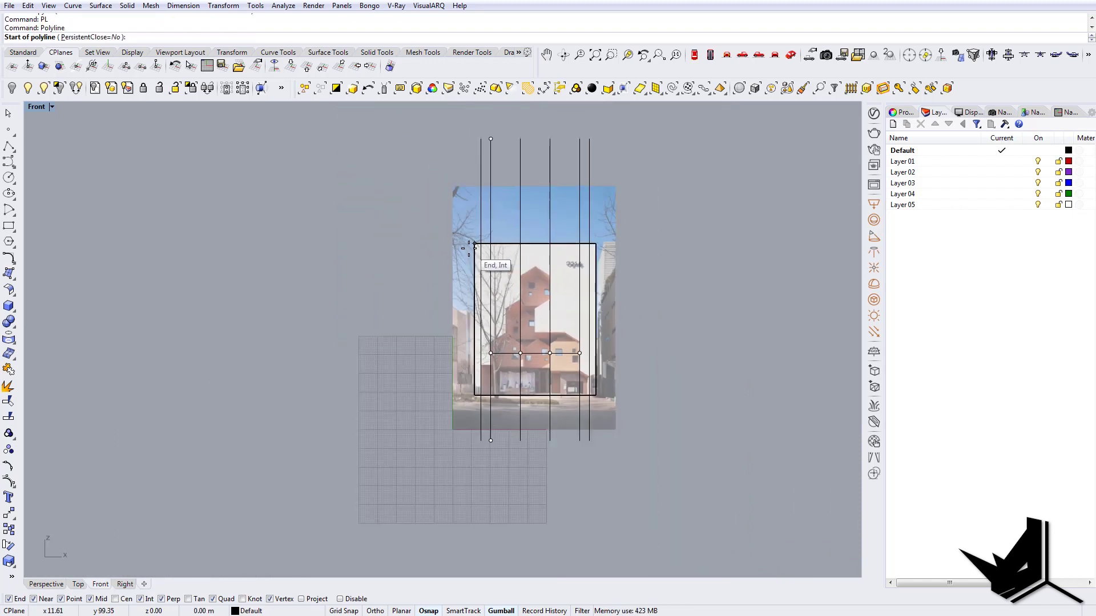
left_click(475, 244)
left_click(809, 244)
right_click(810, 244)
left_click(628, 244)
right_click_drag(627, 243, 666, 230)
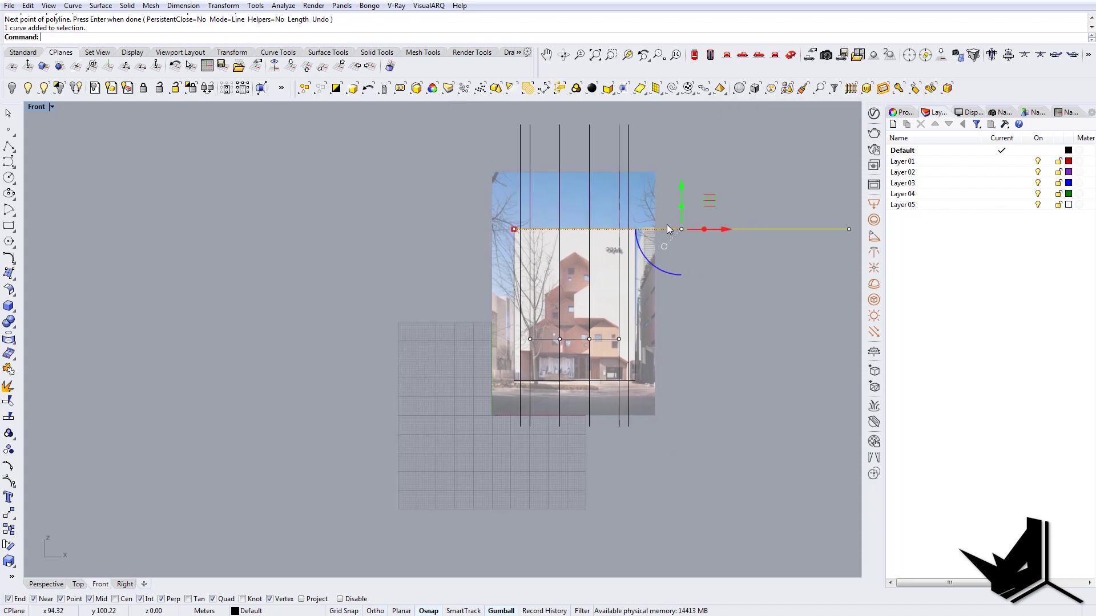
Move the horizontal line down to the peak of the top hexagonal volume, extending past both sides of the facade.
scroll(666, 229, "up", 6)
left_click_drag(723, 205, 626, 245)
scroll(460, 276, "up", 8)
scroll(577, 290, "down", 4)
scroll(678, 287, "down", 4)
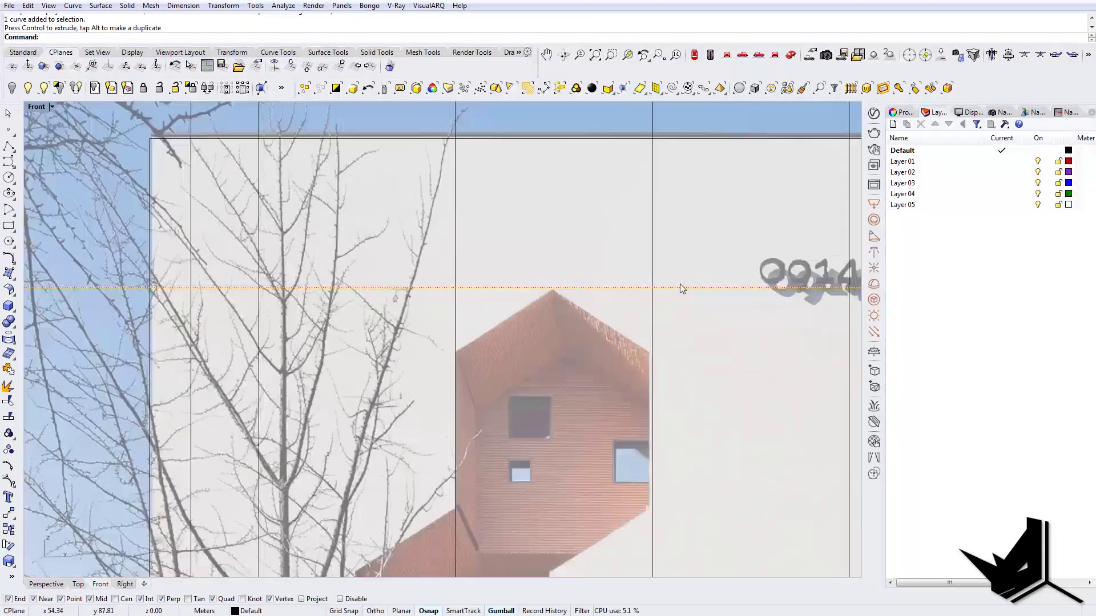
scroll(628, 280, "up", 3)
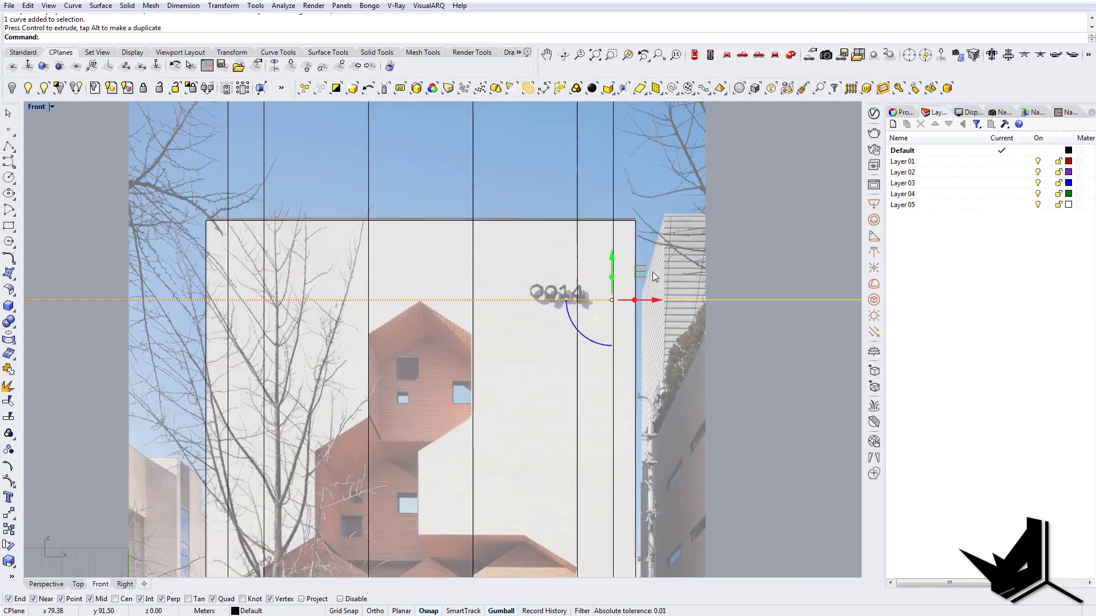
left_click_drag(630, 277, 628, 275)
scroll(628, 275, "down", 6)
left_click(727, 284)
scroll(525, 296, "up", 6)
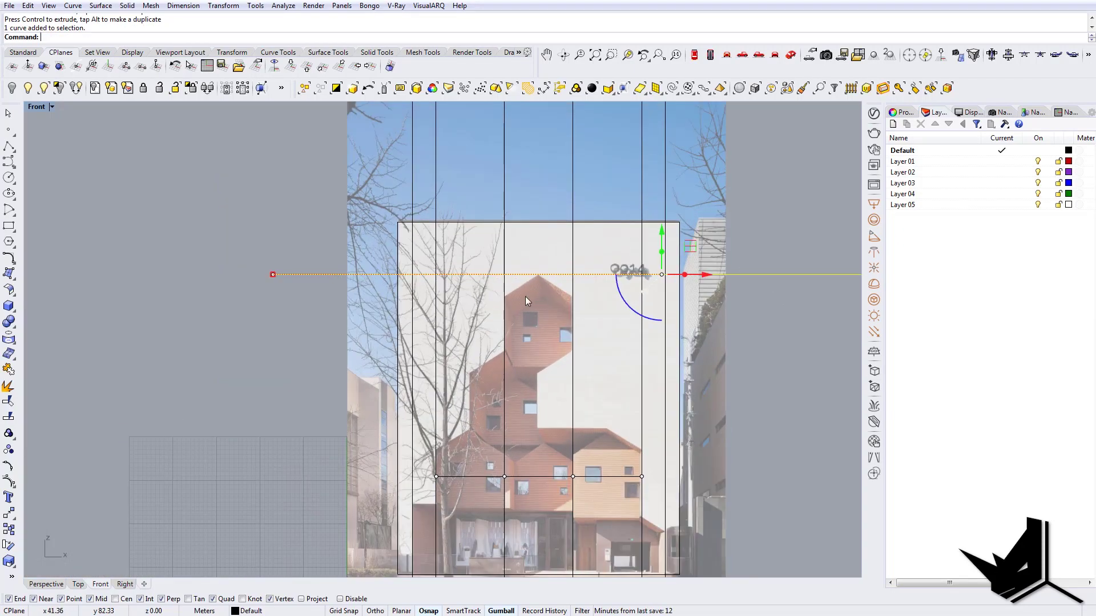
scroll(525, 297, "down", 3)
scroll(546, 291, "down", 2)
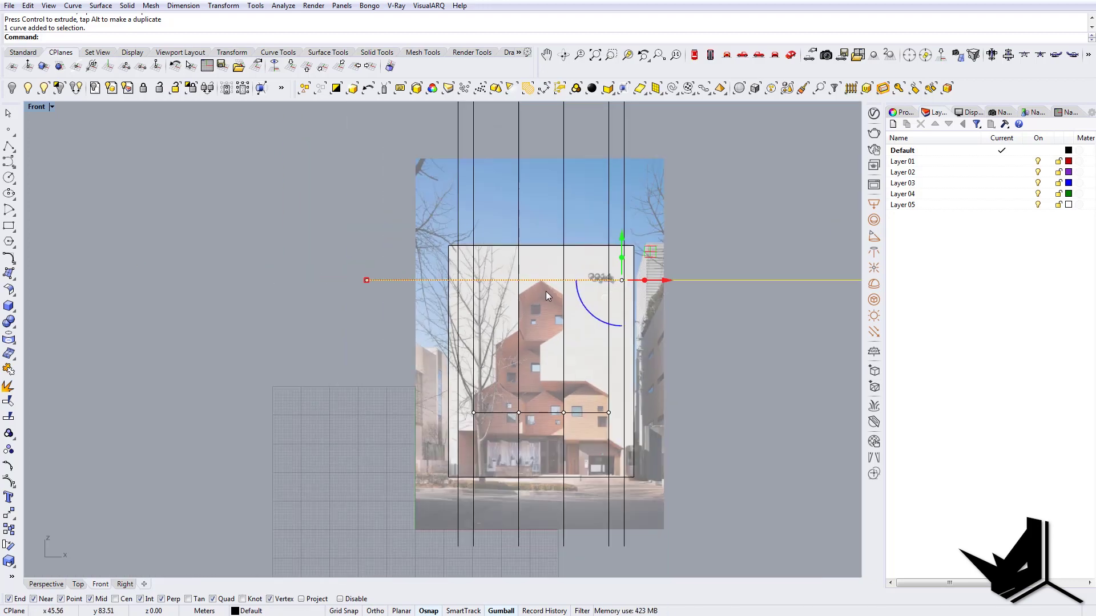
scroll(546, 291, "up", 5)
scroll(545, 291, "down", 3)
scroll(519, 290, "up", 6)
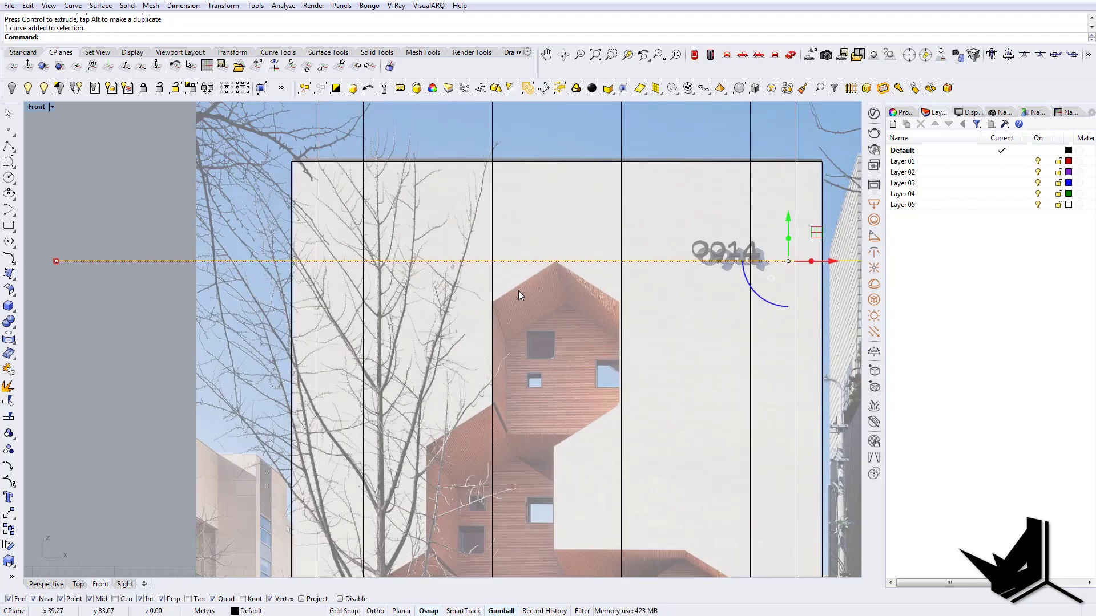
type("copy")
key("Return")
key("Escape")
Copy the horizontal guide line about 17.5 m down to the peak of the second hexagonal volume.
scroll(508, 267, "down", 8)
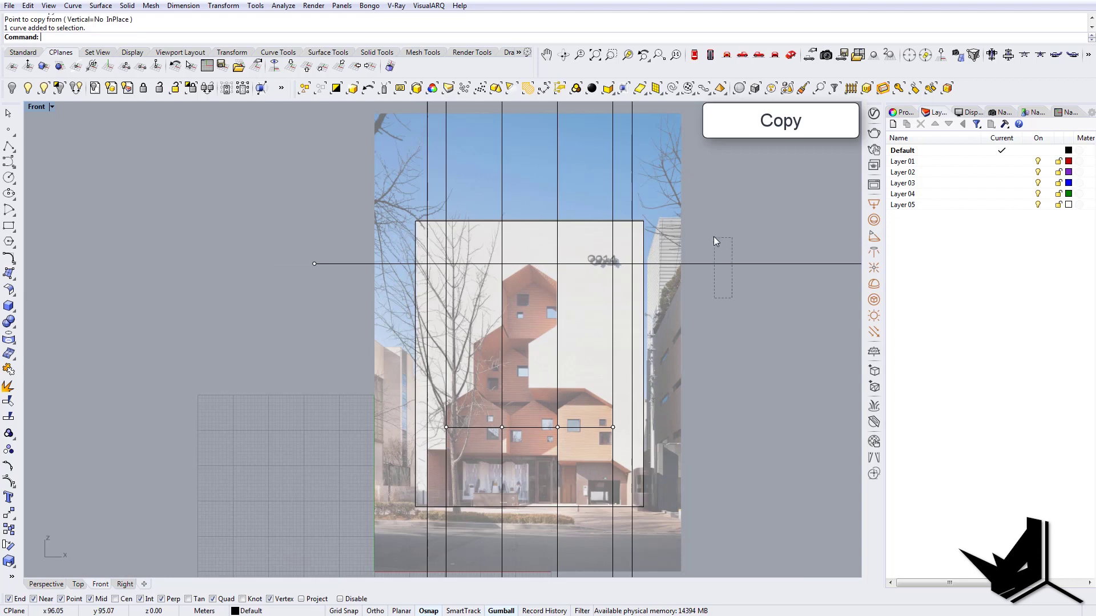
left_click(708, 265)
type("C")
key("Return")
left_click(501, 263)
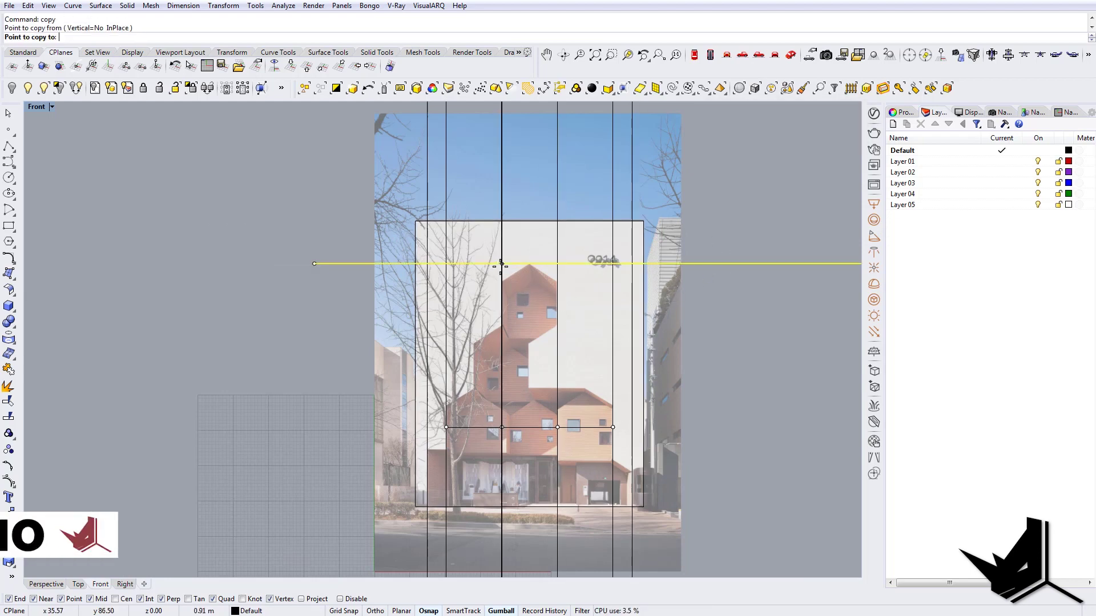
scroll(505, 326, "up", 3)
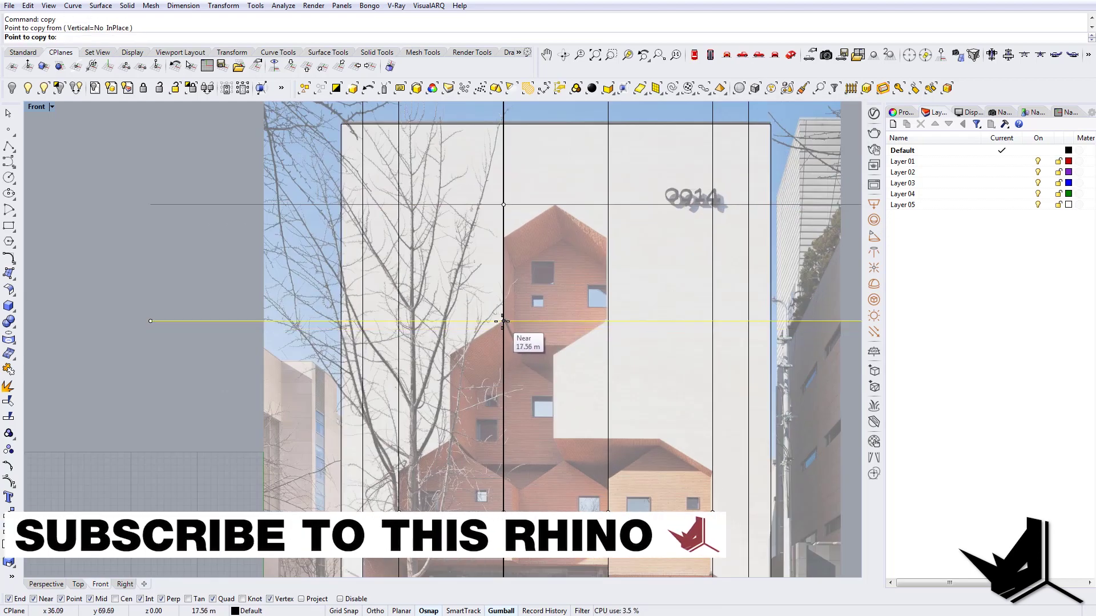
left_click(503, 321)
key("Return")
Copy the second horizontal guide downward twice, keeping the spacing between the first two guides, across the lower part of the facade.
scroll(504, 321, "down", 2)
left_click(593, 275)
left_click(593, 304)
left_click(811, 275)
type("C")
key("Return")
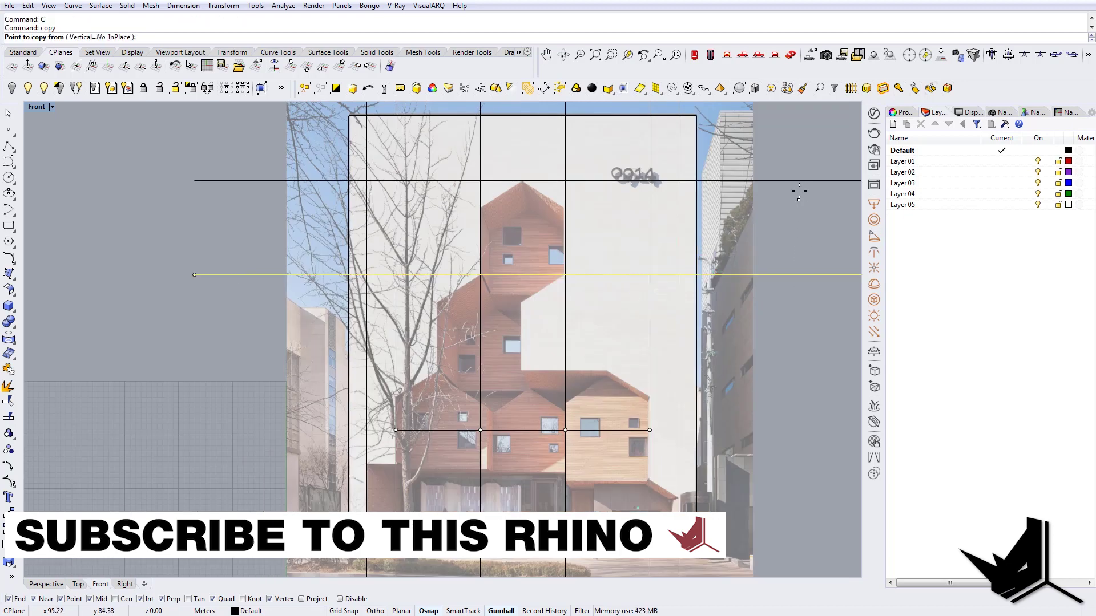
left_click(799, 183)
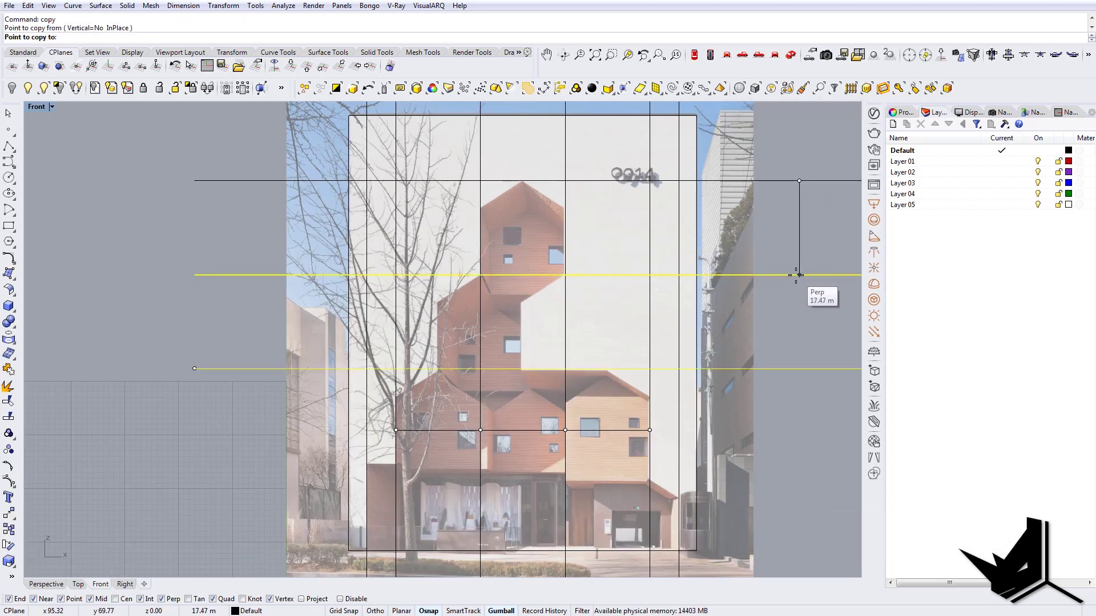
left_click(798, 275)
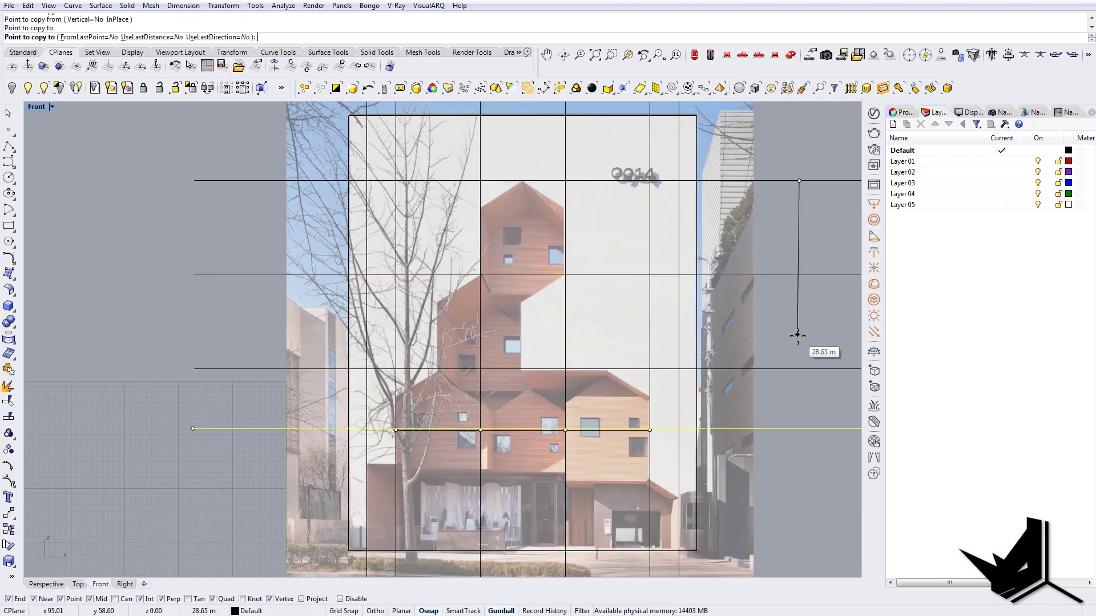
left_click(799, 368)
right_click(550, 379)
Check the horizontal and vertical guide lines against the edges of the hexagonal volumes in the photo.
scroll(550, 379, "down", 8)
right_click_drag(627, 404, 555, 407)
scroll(456, 392, "up", 6)
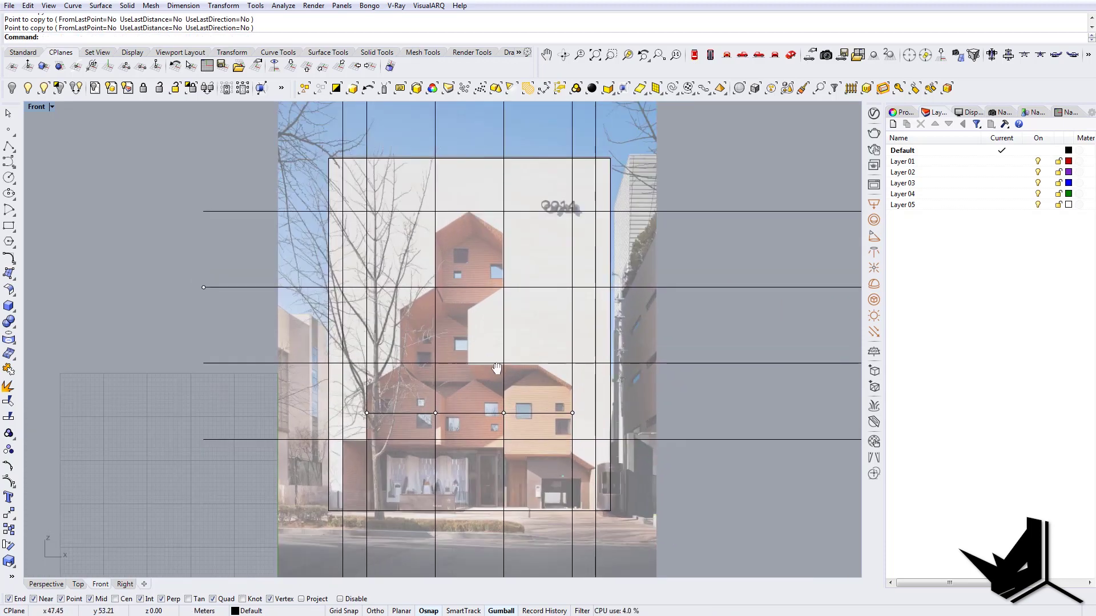
right_click_drag(496, 369, 563, 366)
scroll(545, 382, "down", 3)
scroll(546, 388, "up", 3)
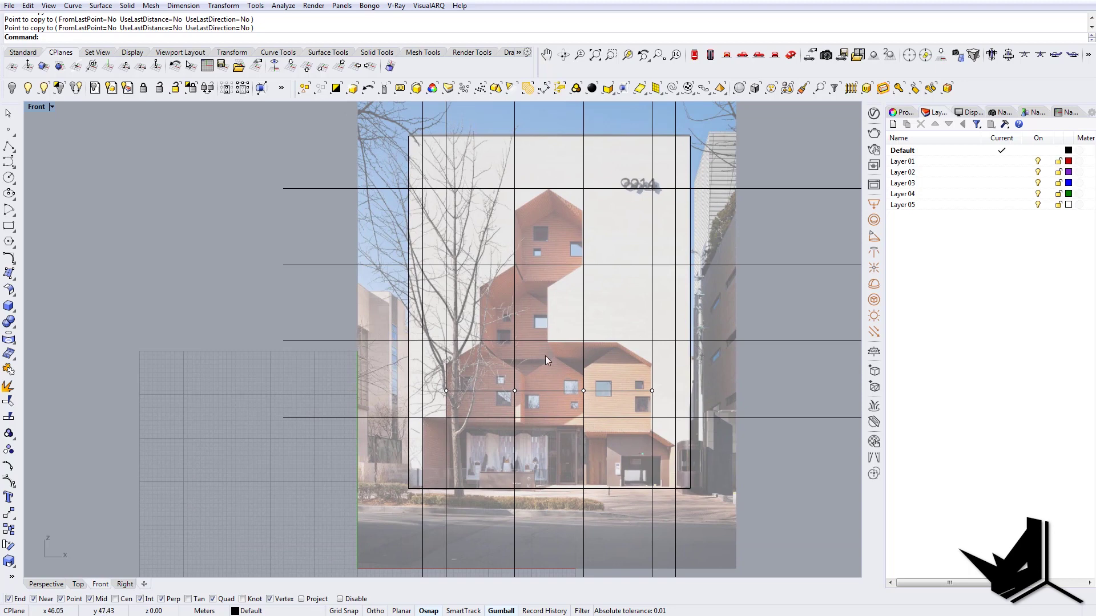
mouse_move(495, 343)
right_mouse_down()
mouse_move(486, 358)
mouse_move(499, 348)
right_mouse_up()
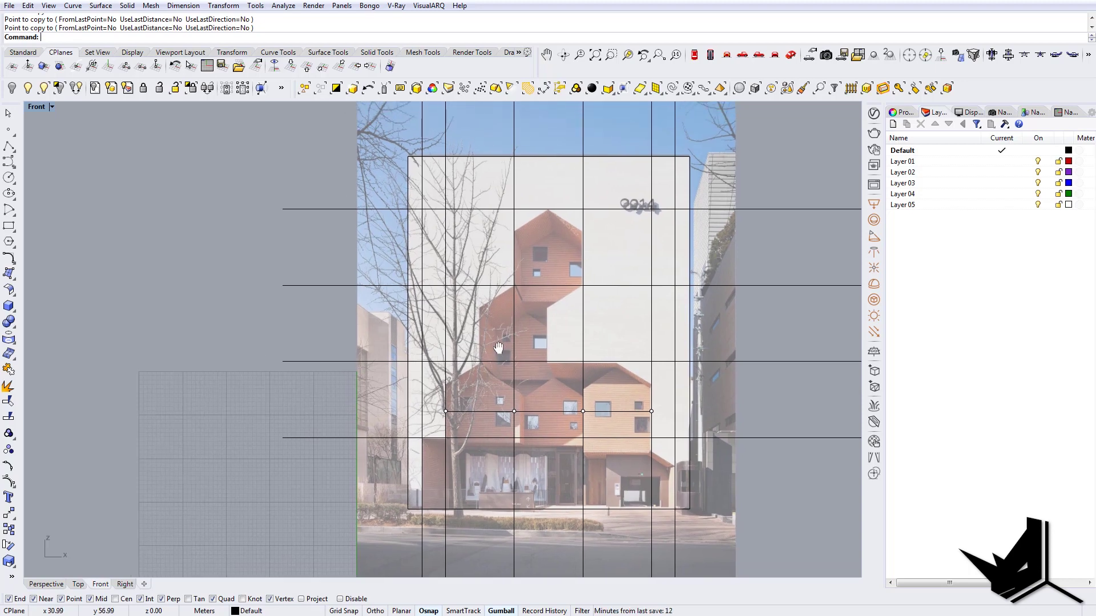
scroll(563, 318, "down", 5)
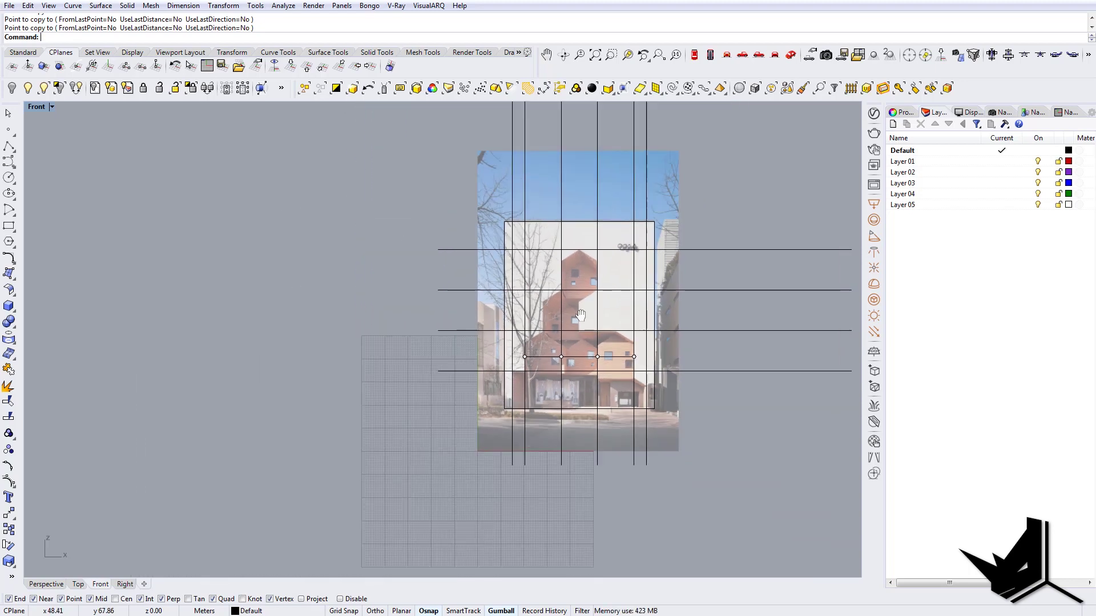
left_click(571, 143)
scroll(543, 236, "up", 4)
key("Escape")
right_click_drag(555, 193, 537, 175)
right_click_drag(543, 221, 547, 177)
Draw a short horizontal line above the top volume between the vertical guides on its left and right edges.
type("Line")
key("Return")
scroll(545, 211, "up", 4)
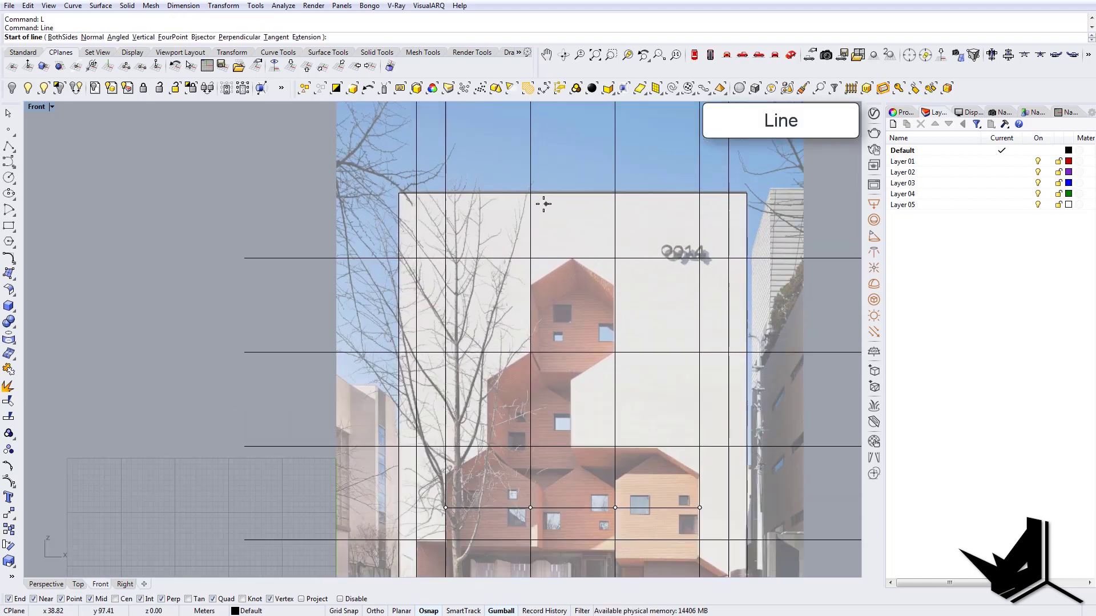
left_click(530, 212)
left_click(614, 215)
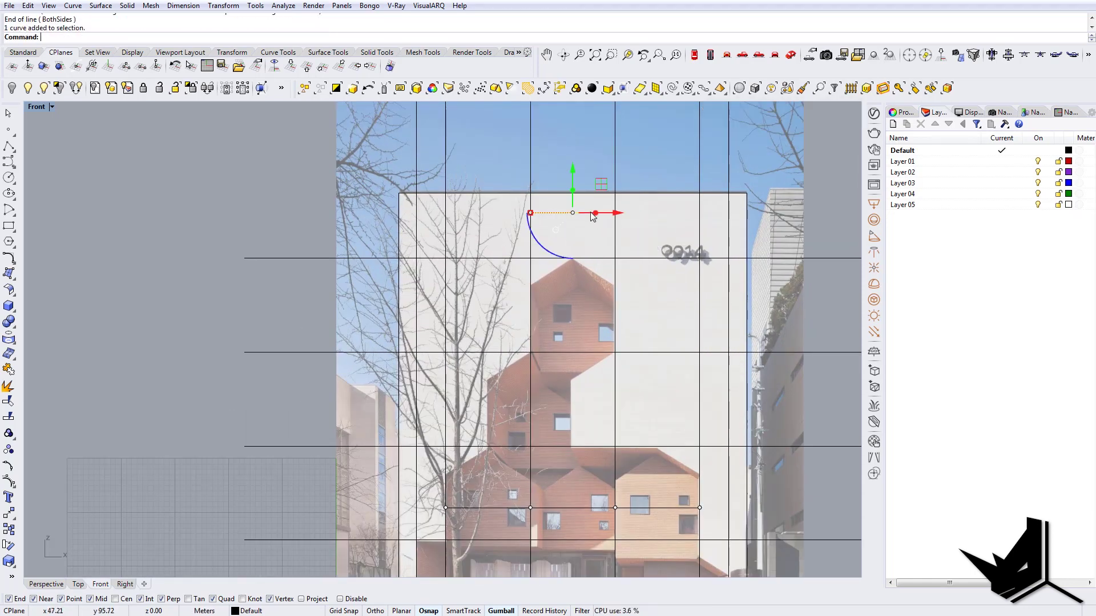
Copy the vertical guide on the top volume's right edge to the midpoint of the short horizontal line.
type("copy")
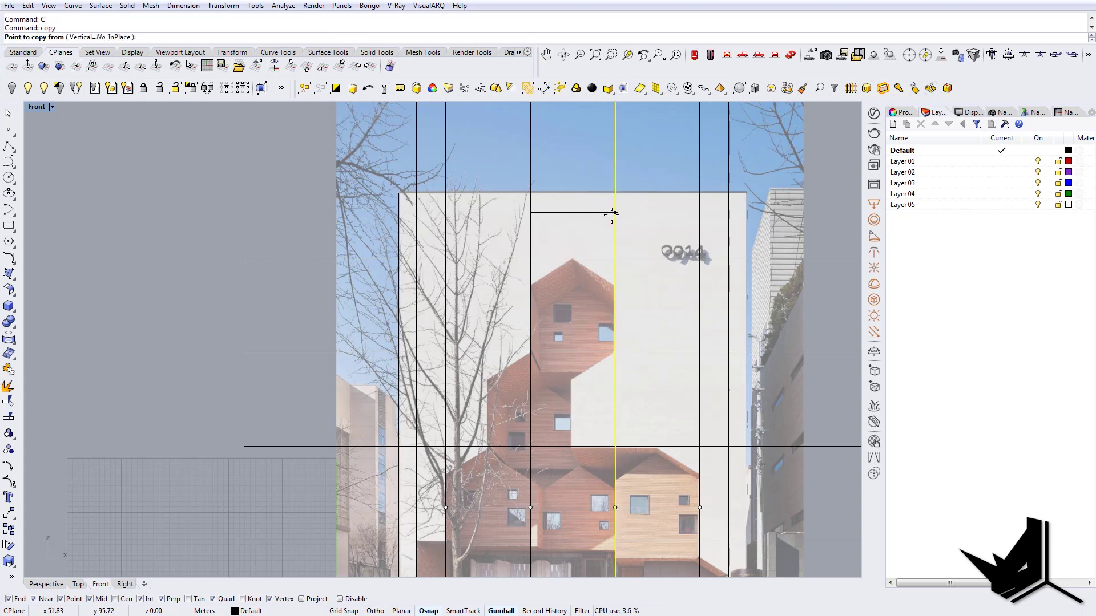
key("Return")
left_click(614, 212)
key("Return")
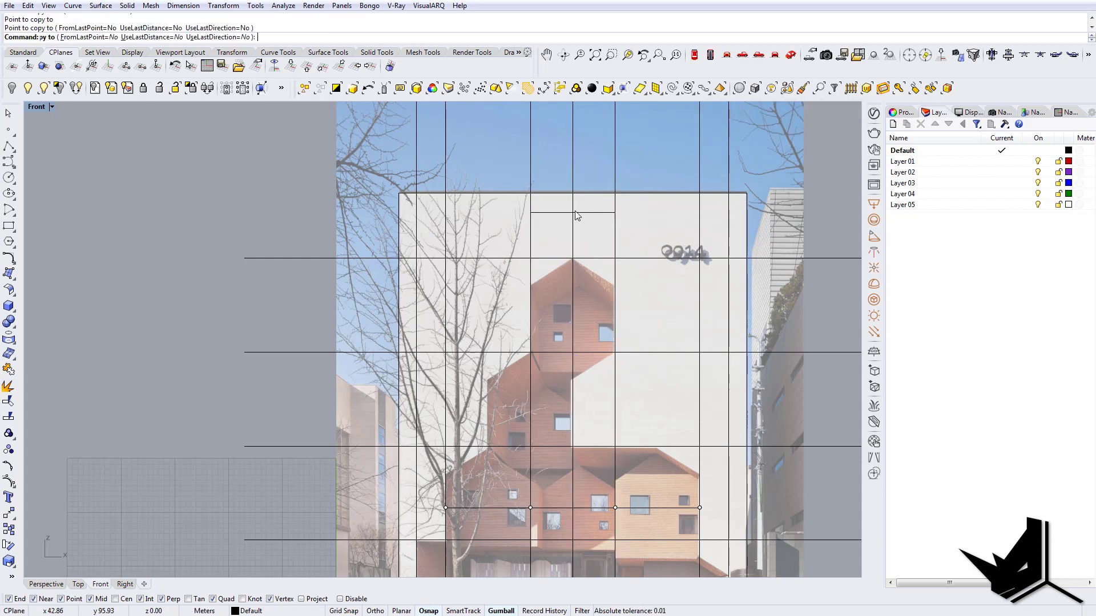
Mirror the top volume's central vertical guide about the guide on the volume's left edge.
left_click(573, 207)
right_click_drag(596, 210, 629, 221)
scroll(629, 221, "down", 8)
type("Mi")
key("Return")
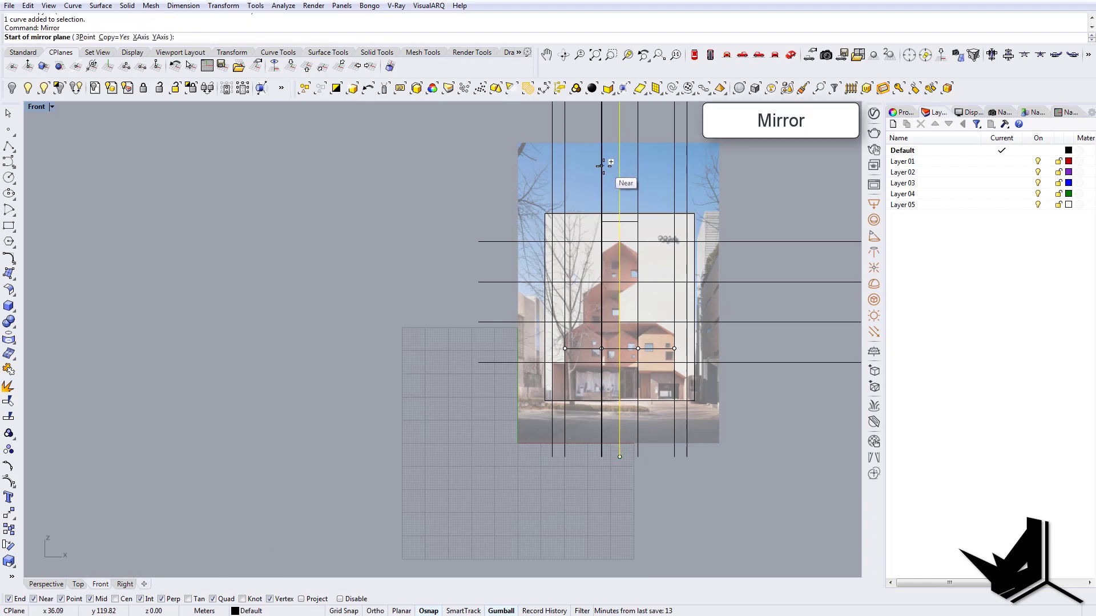
left_click(602, 165)
left_click(608, 143)
Mirror the top volume's central vertical guide about the guide on the volume's right edge.
scroll(587, 302, "up", 6)
right_click_drag(689, 321, 589, 338)
left_click(568, 314)
key("Escape")
left_click(542, 272)
right_click_drag(598, 265, 612, 252)
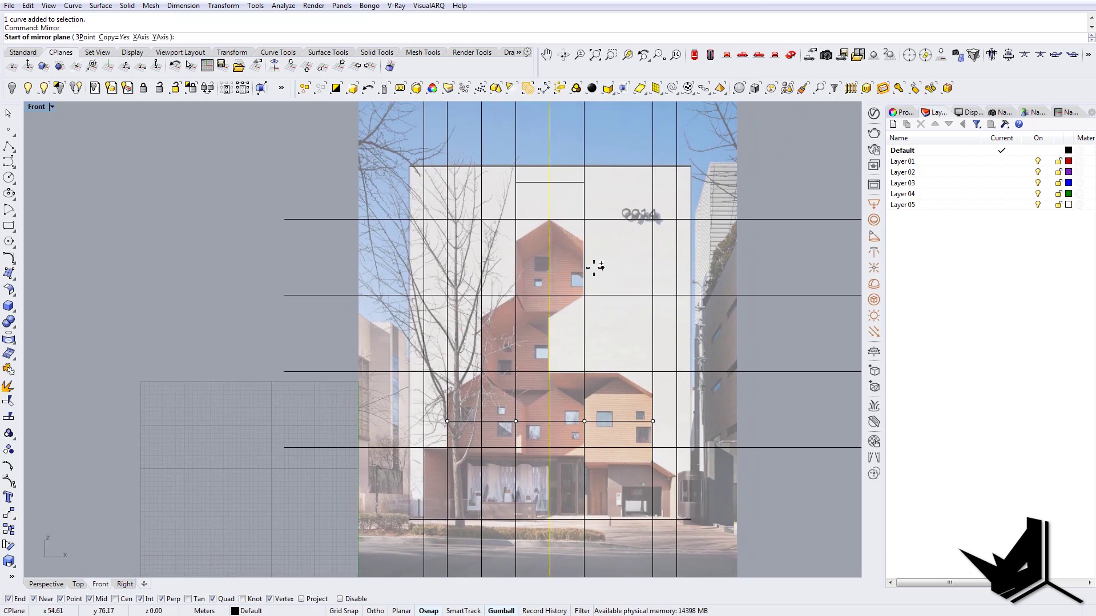
left_click(589, 267)
left_click(589, 249)
Copy the horizontal guide at the top volume's peak about 5 m down to its upper side corners.
right_click_drag(619, 342, 668, 298)
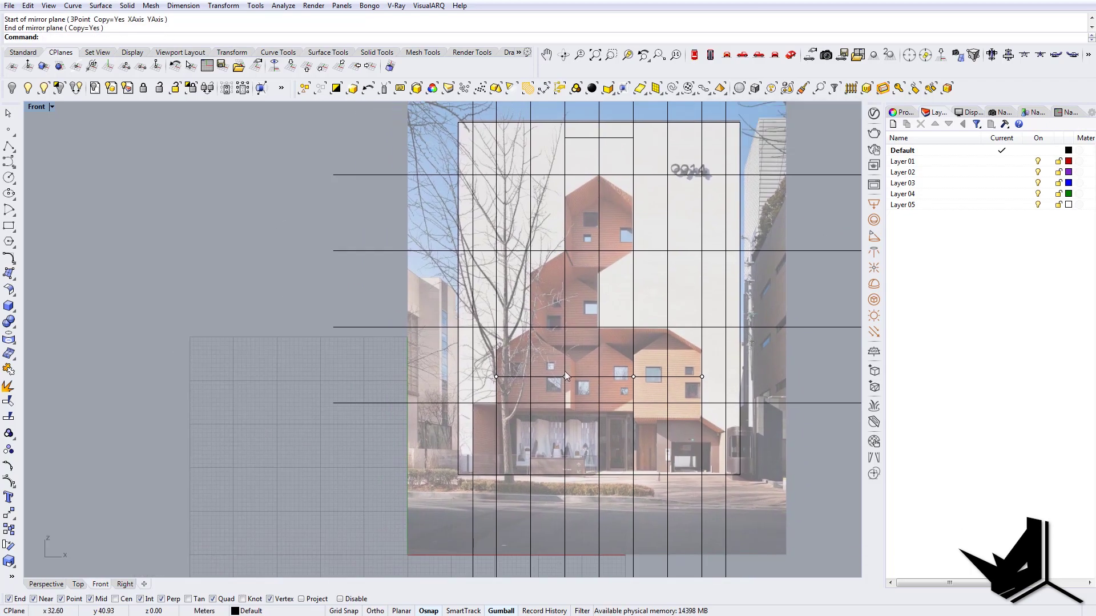
scroll(565, 374, "up", 2)
scroll(652, 362, "down", 2)
right_click_drag(657, 375, 522, 310)
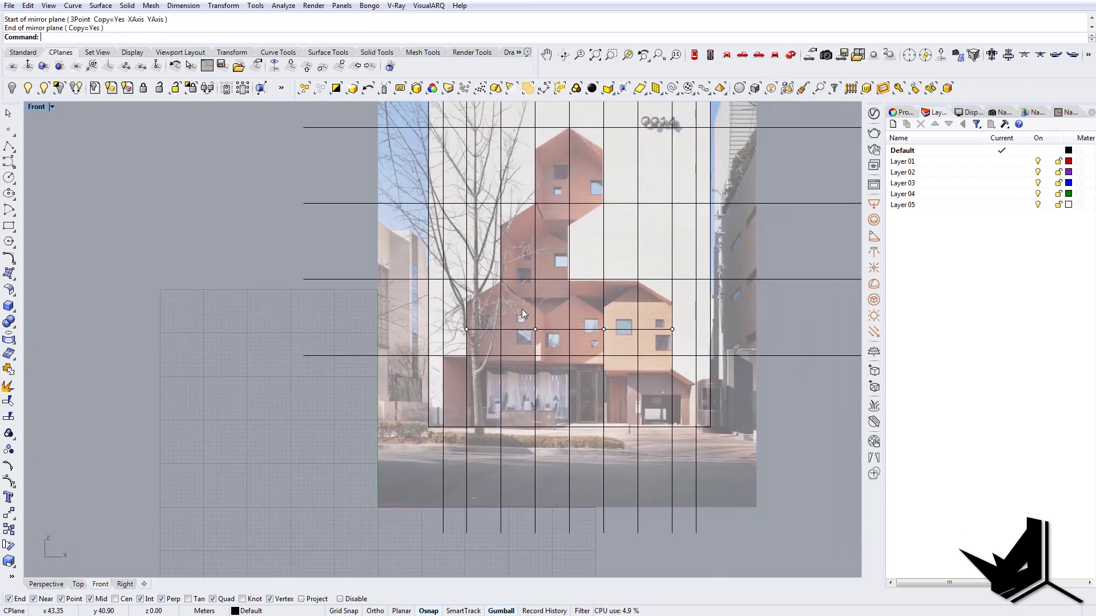
right_click_drag(681, 342, 648, 342)
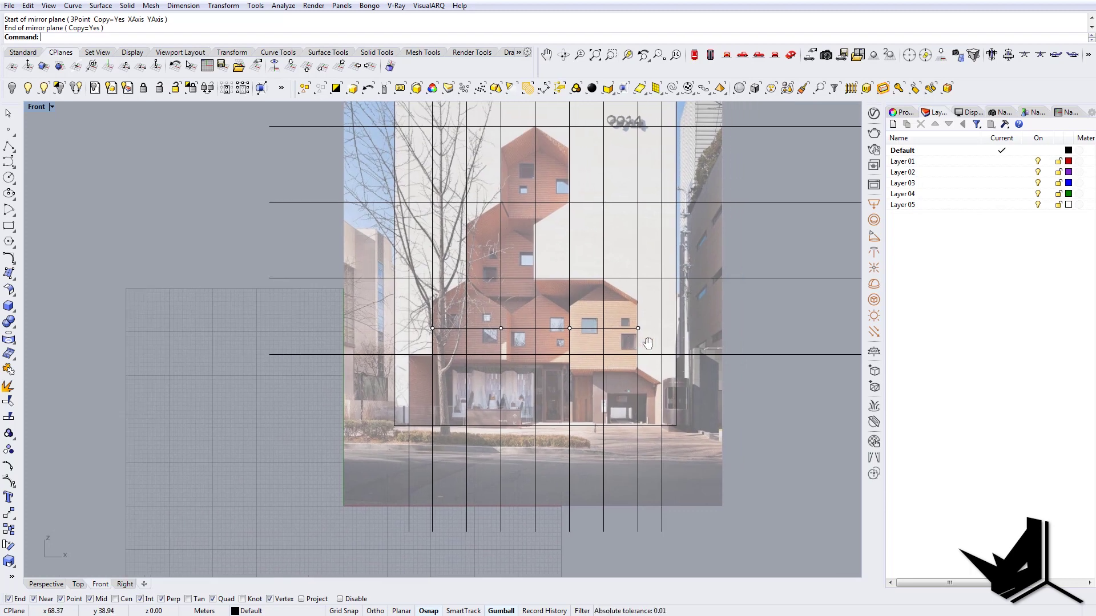
right_click_drag(714, 334, 723, 372)
right_click_drag(607, 316, 615, 383)
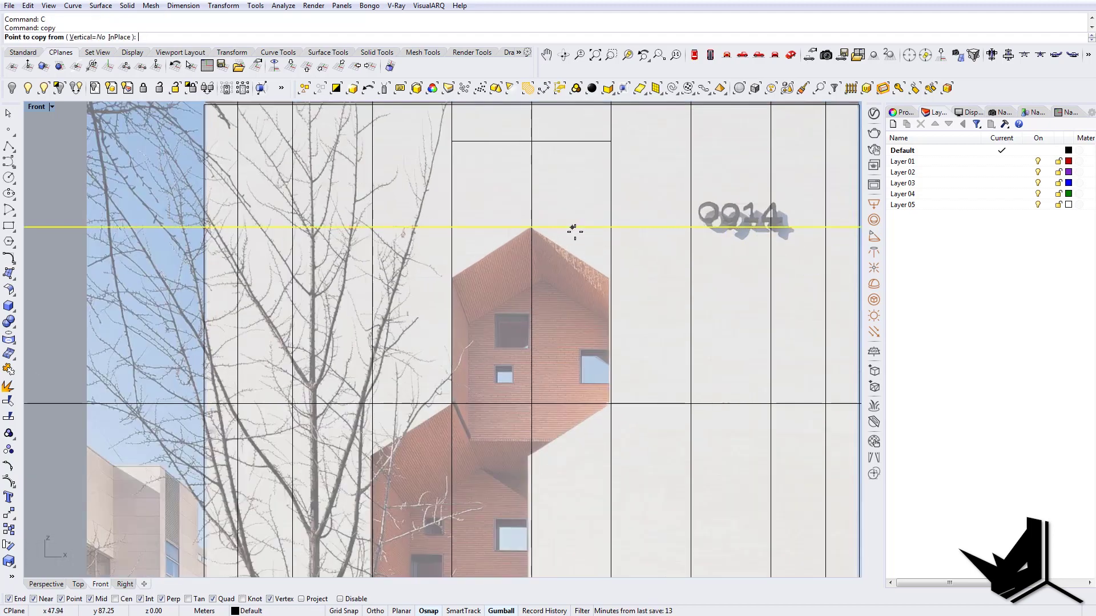
left_click(571, 227)
scroll(464, 278, "up", 4)
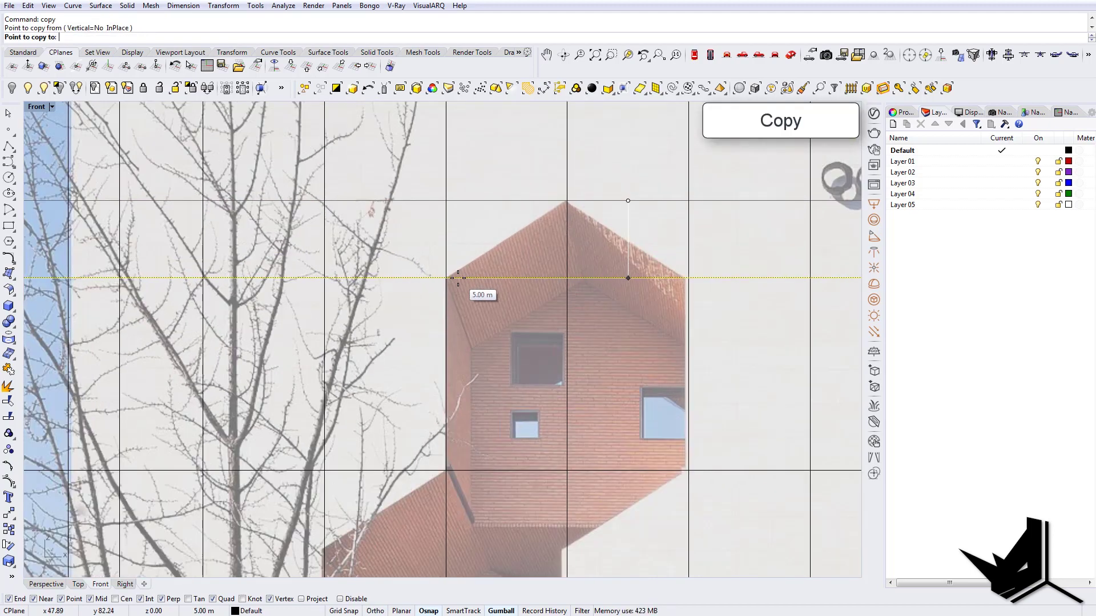
left_click(464, 278)
key("Escape")
key("Escape")
Copy the top volume's side-corner guide twice, from its peak guide down to the peak guides of the middle and lower volumes.
scroll(464, 278, "down", 8)
left_click(533, 279)
scroll(562, 276, "down", 3)
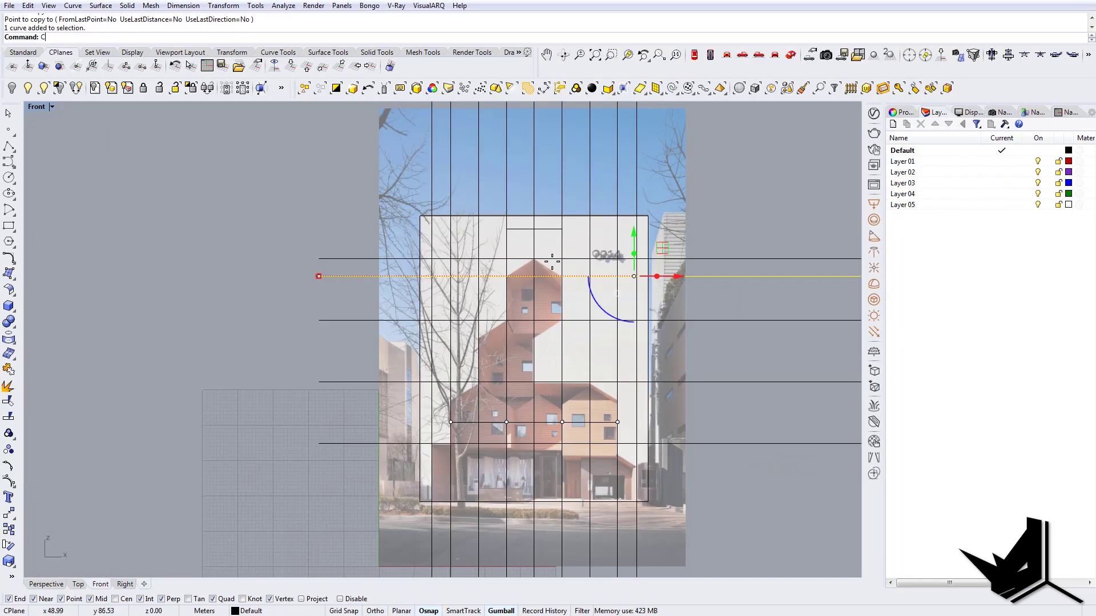
key("Return")
left_click(552, 259)
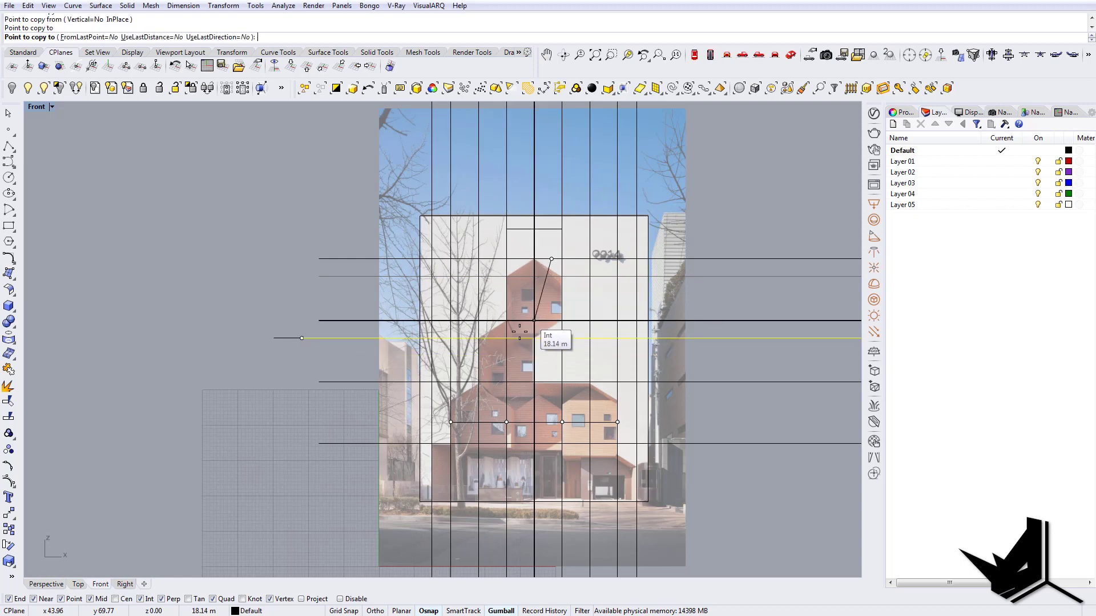
scroll(479, 382, "up", 2)
left_click(479, 381)
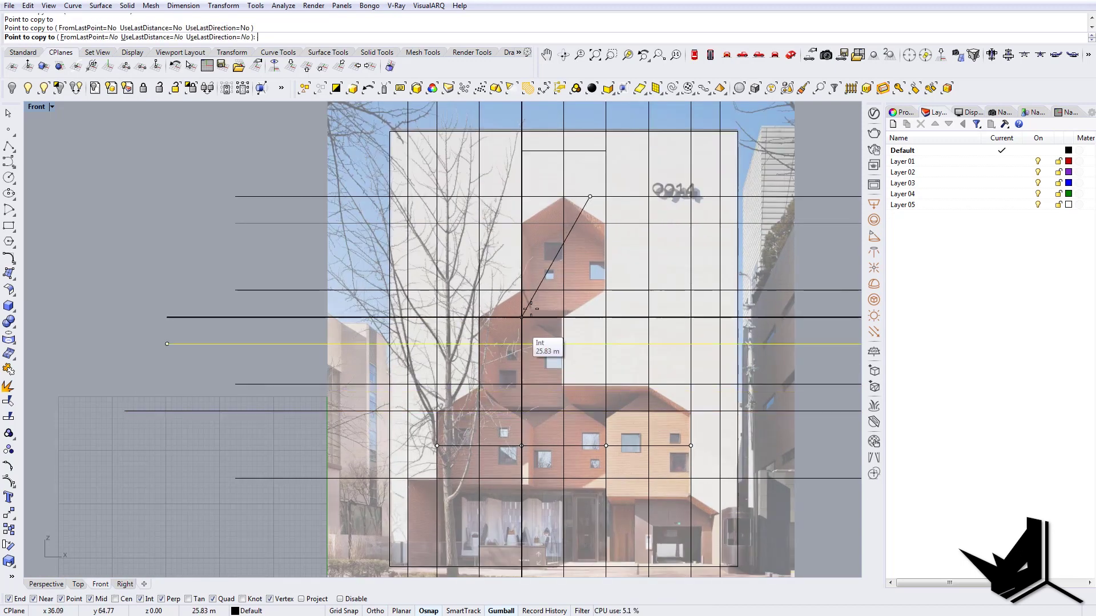
key("Return")
Examine how the guide grid lines up with the lower row of volumes and the ground floor.
scroll(525, 395, "up", 3)
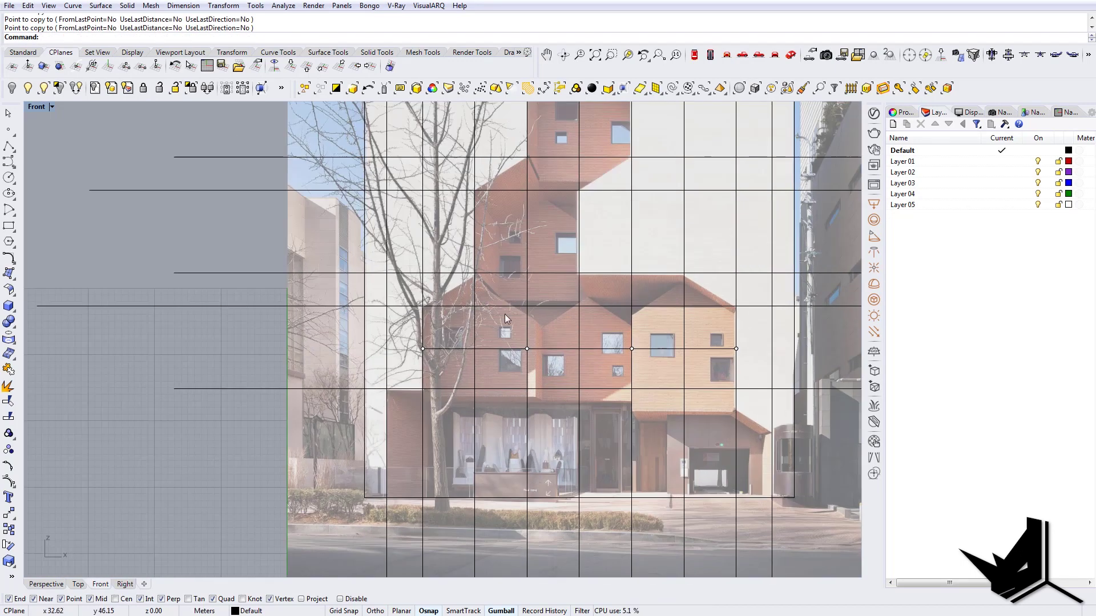
scroll(433, 309, "up", 4)
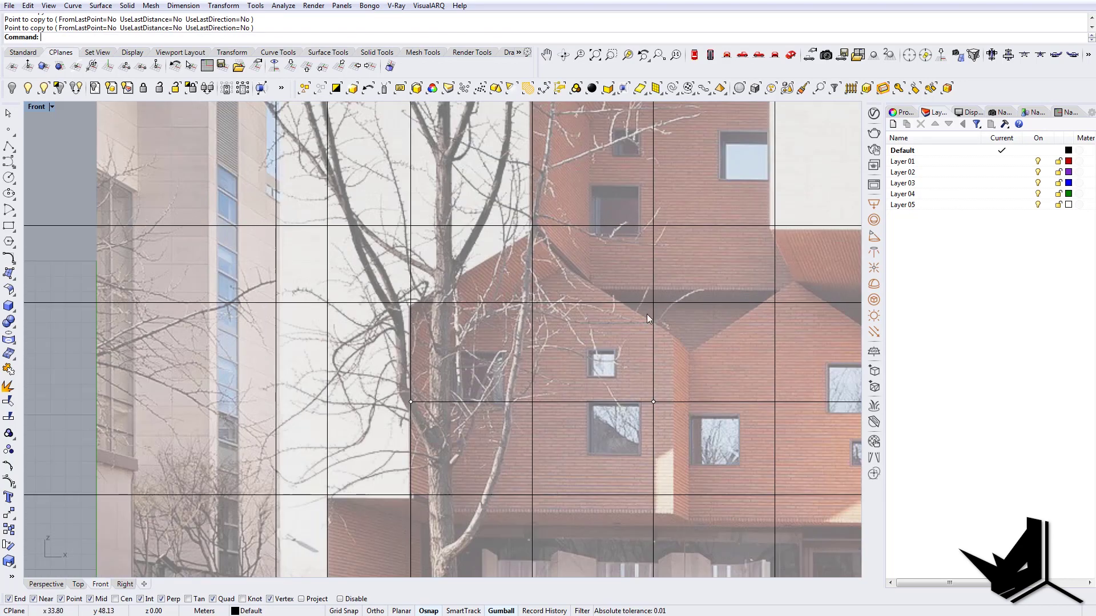
scroll(646, 313, "down", 4)
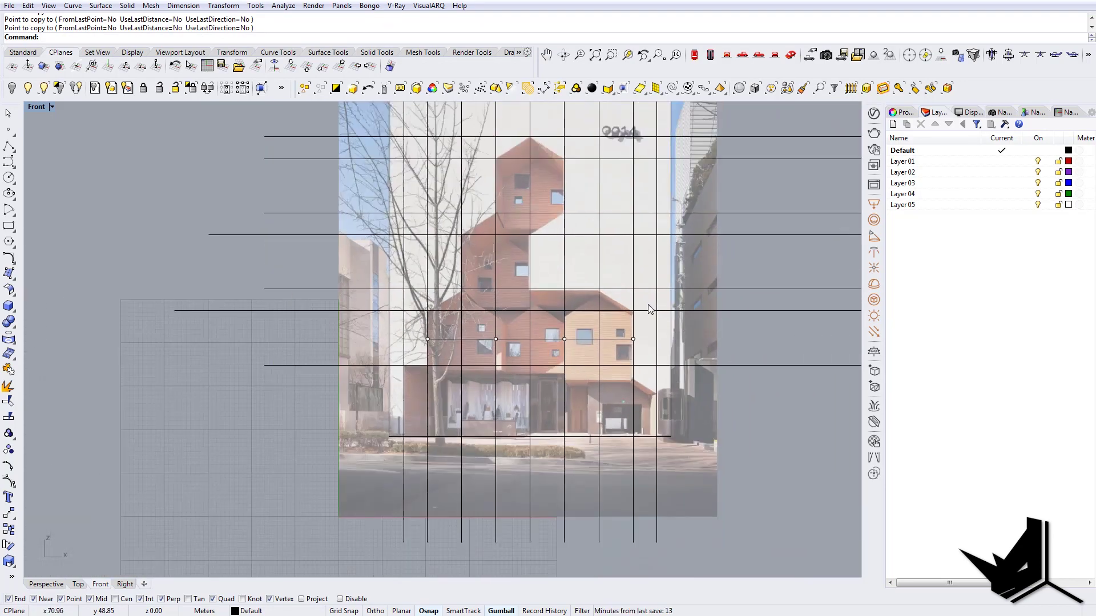
scroll(628, 305, "up", 2)
scroll(611, 302, "down", 2)
scroll(600, 327, "up", 3)
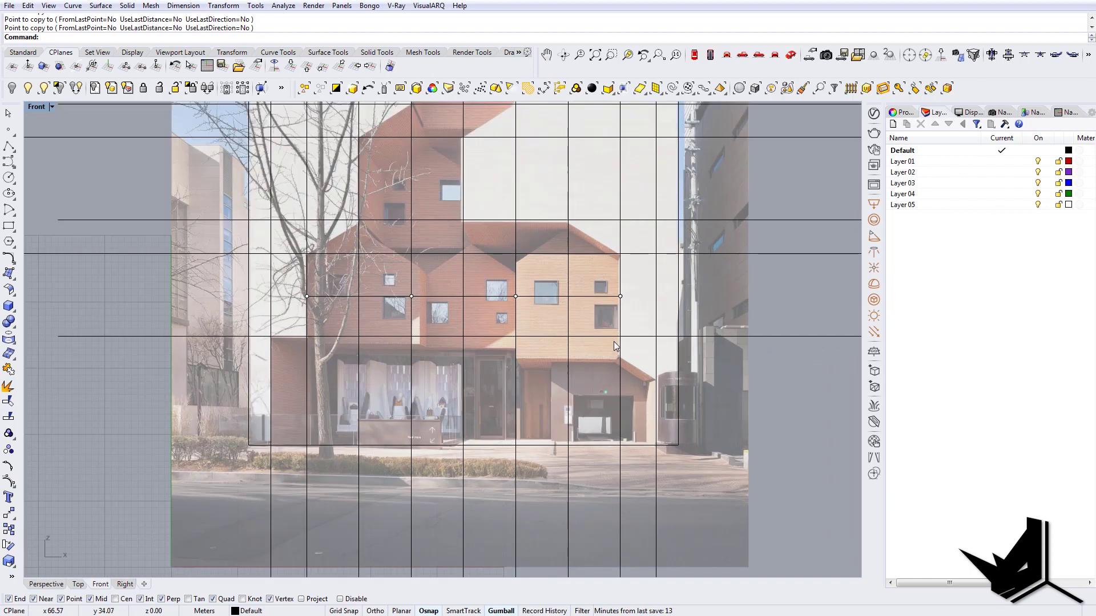
scroll(652, 360, "down", 3)
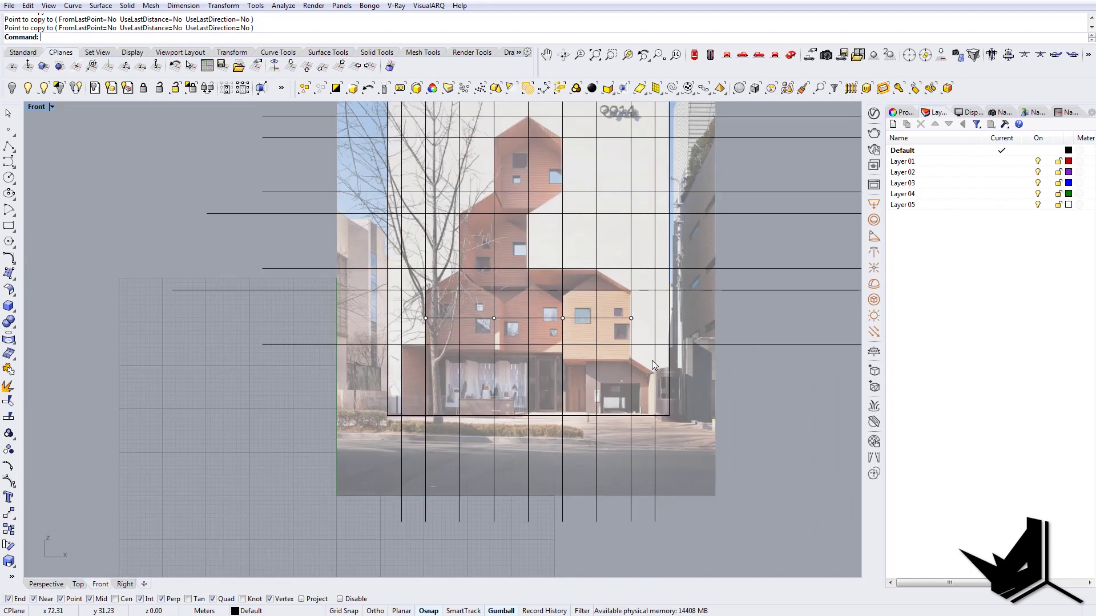
right_click_drag(642, 356, 679, 364)
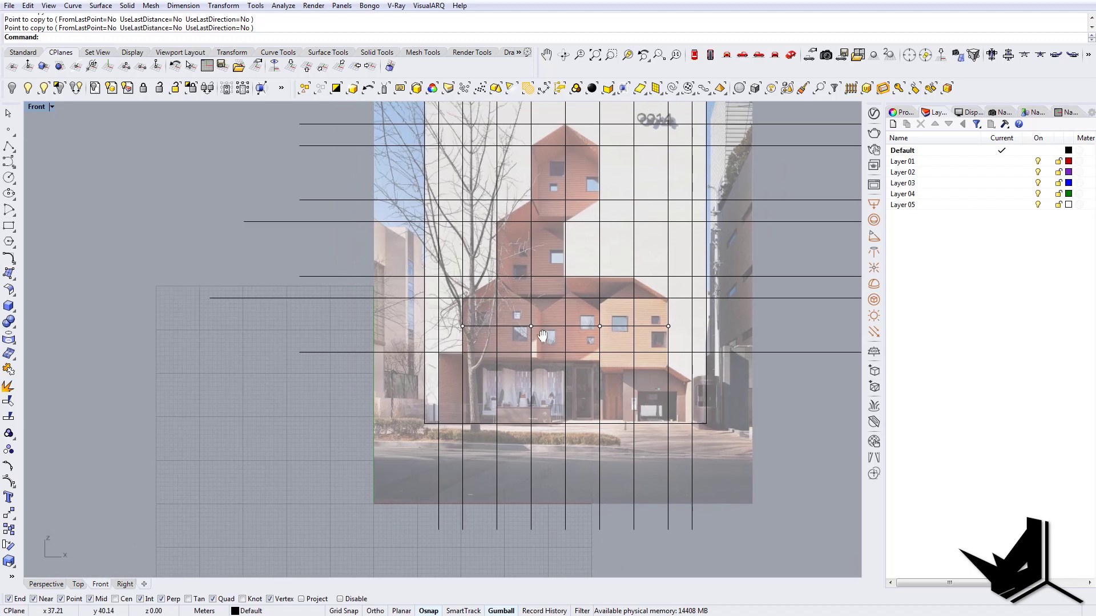
Draw a polyline over the lower left volume's gable, from its left corner through the peak to its right corner.
type("PL")
key("Return")
scroll(484, 297, "up", 3)
left_click(421, 302)
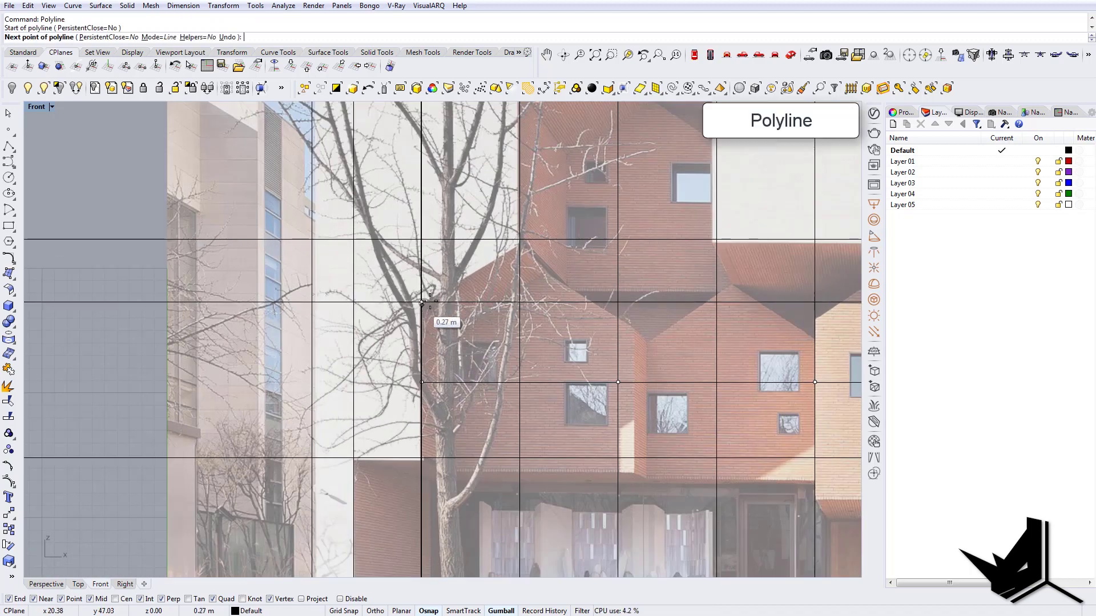
left_click(519, 239)
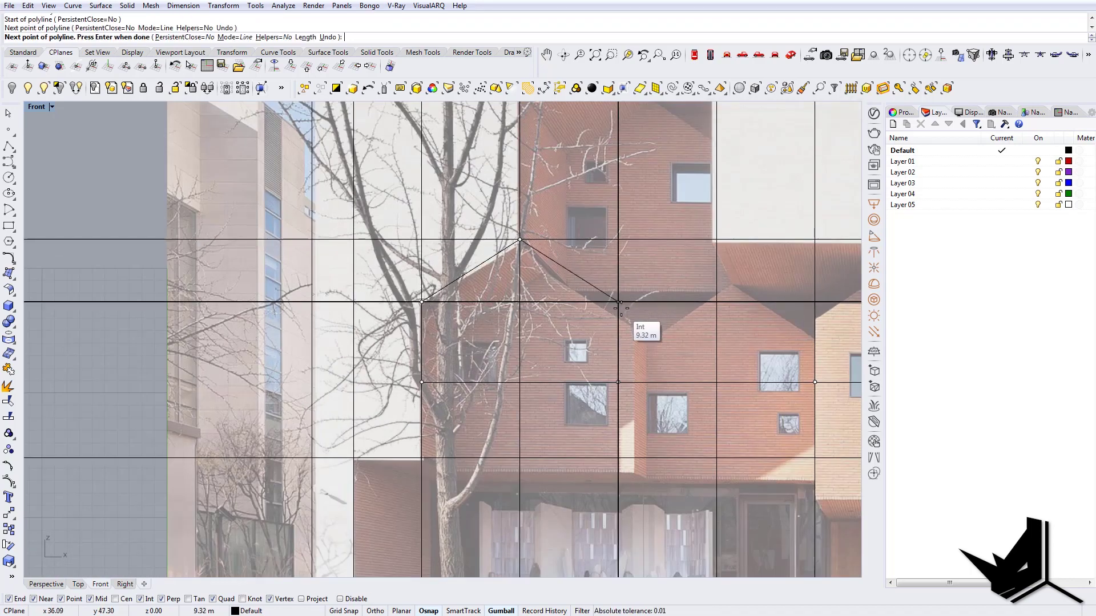
left_click(619, 301)
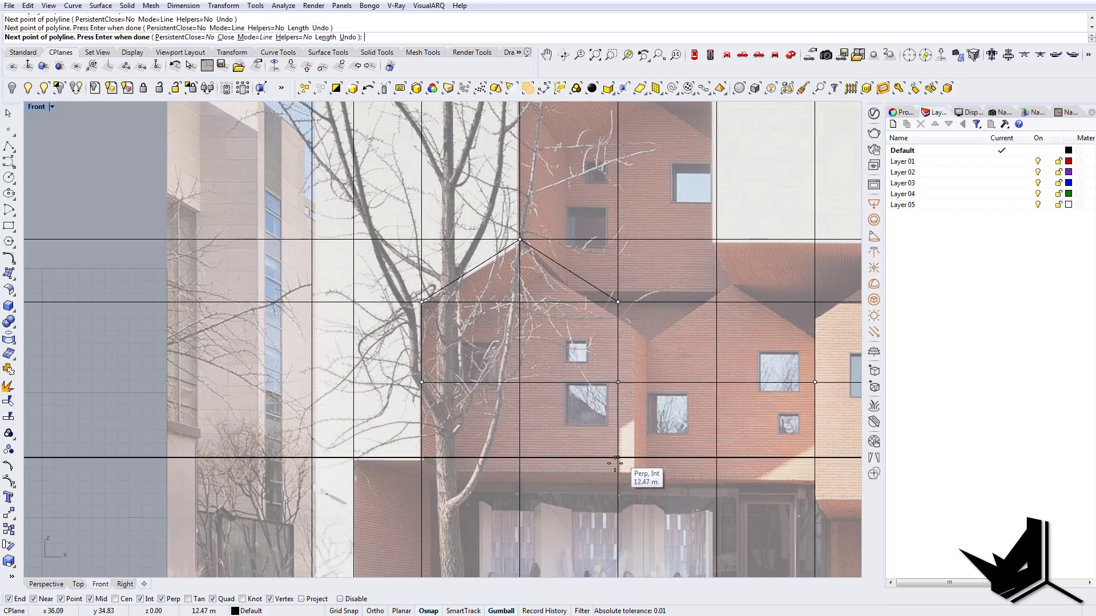
scroll(607, 352, "down", 1)
right_click(607, 349)
Trace a polyline over the middle volume's gable and around the top volume's lower right edge, right side and roof peak to its upper left corner.
right_click_drag(636, 306, 580, 405)
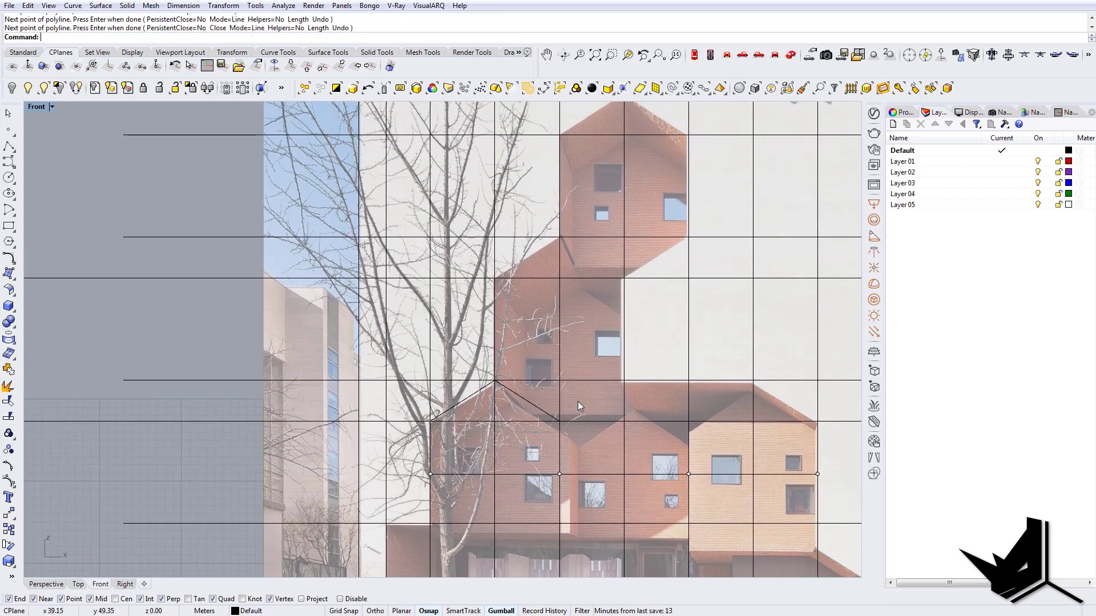
right_click_drag(547, 296, 537, 333)
right_click(537, 334)
left_click(486, 315)
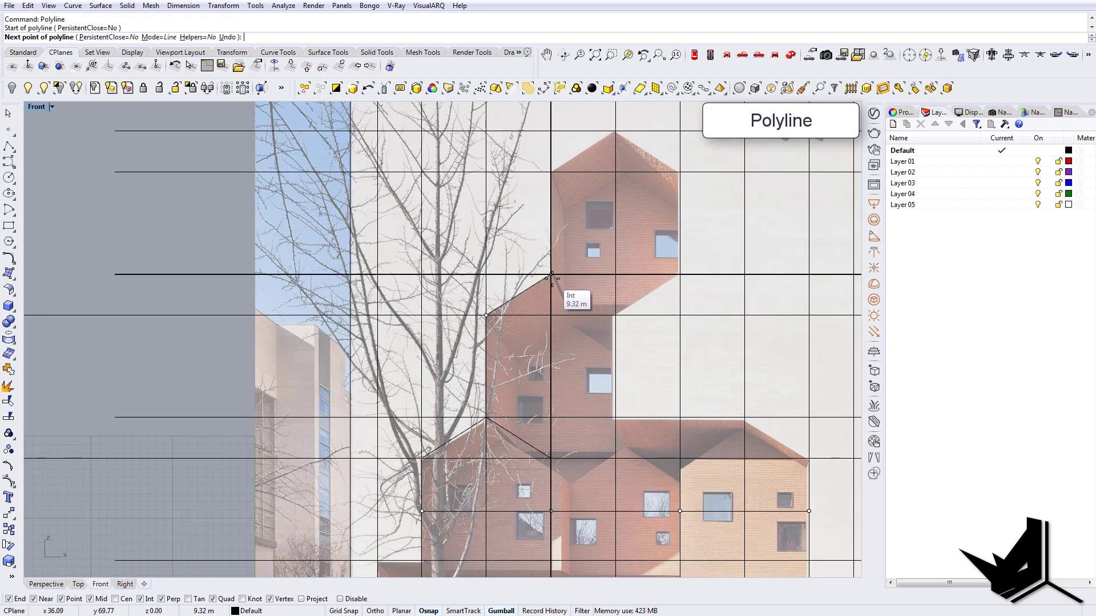
left_click(551, 275)
left_click(616, 315)
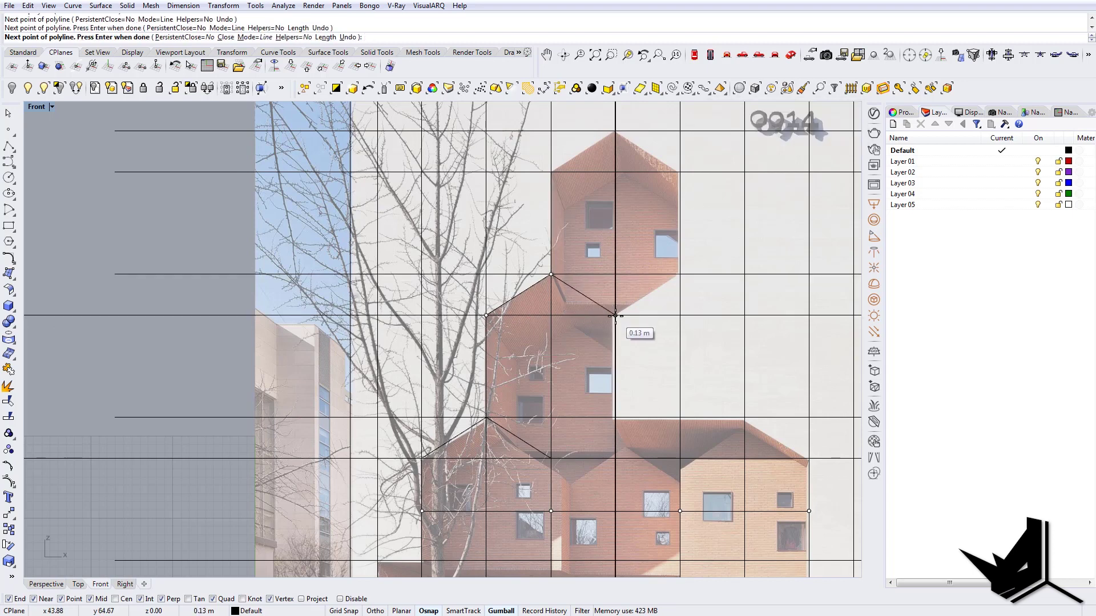
left_click(679, 275)
right_click_drag(686, 252, 665, 318)
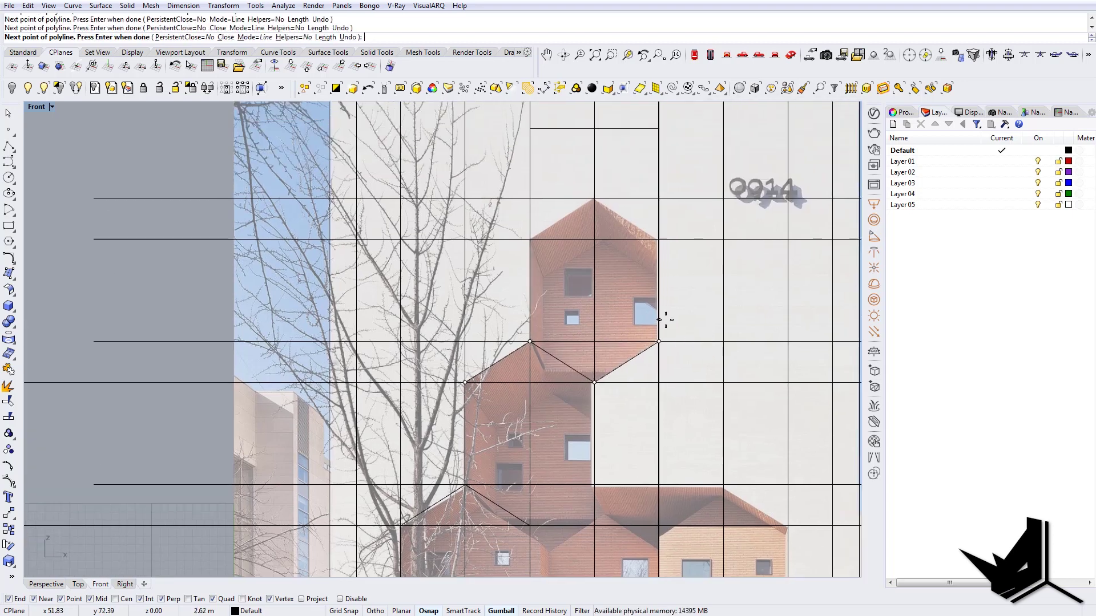
left_click(659, 239)
left_click(594, 199)
left_click(530, 239)
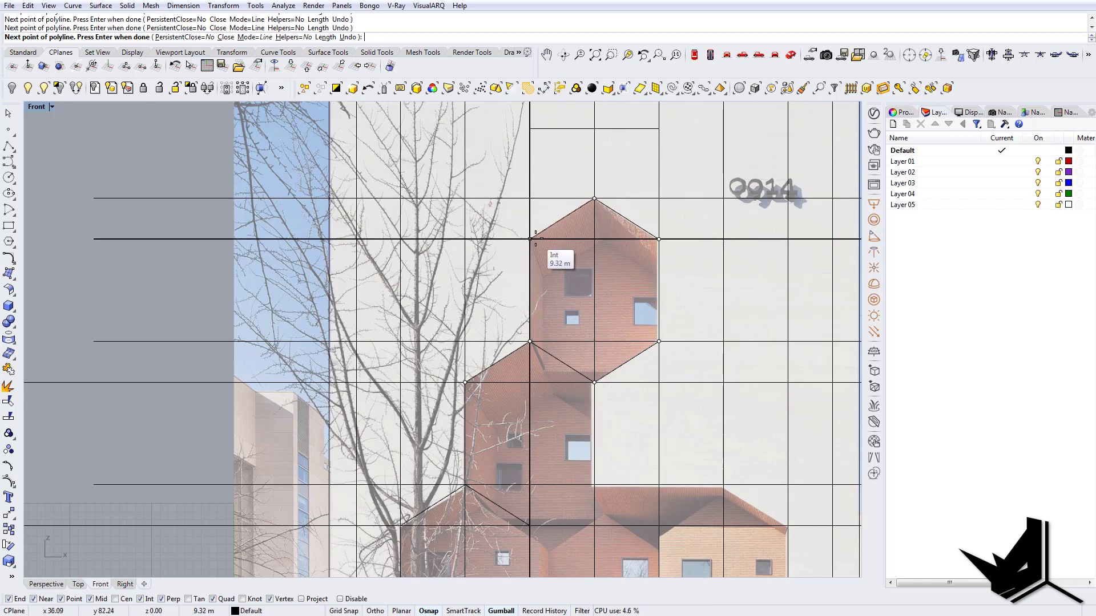
key("Return")
Draw a zigzag polyline over the gables of the lower row's middle and right volumes, snapping to the guide intersections.
scroll(530, 240, "down", 3)
scroll(565, 282, "up", 4)
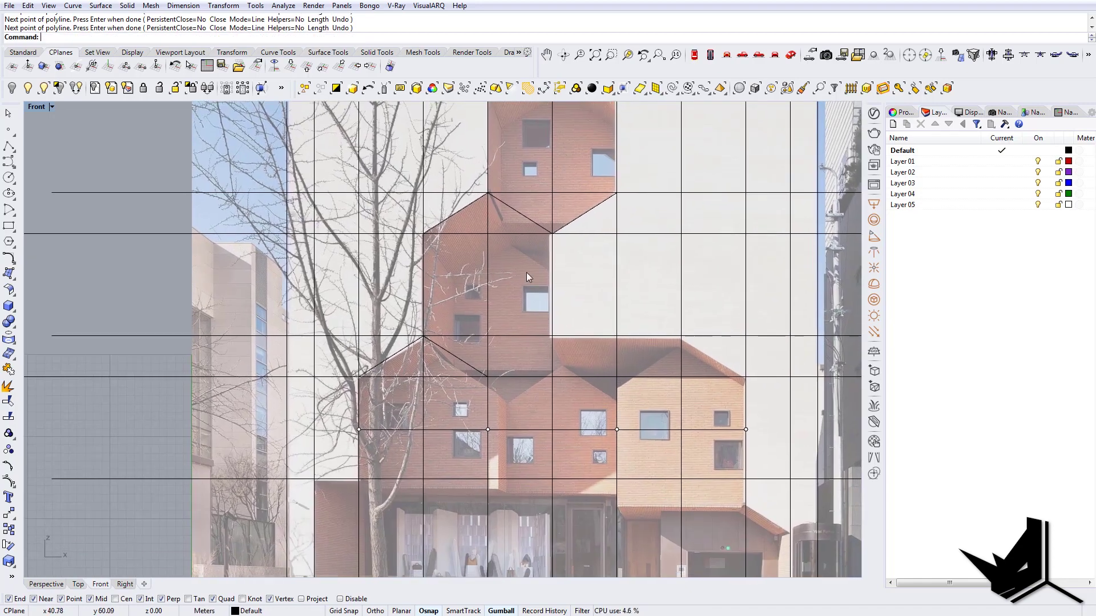
scroll(516, 248, "down", 2)
right_click_drag(515, 248, 494, 211)
type("pl")
key("Return")
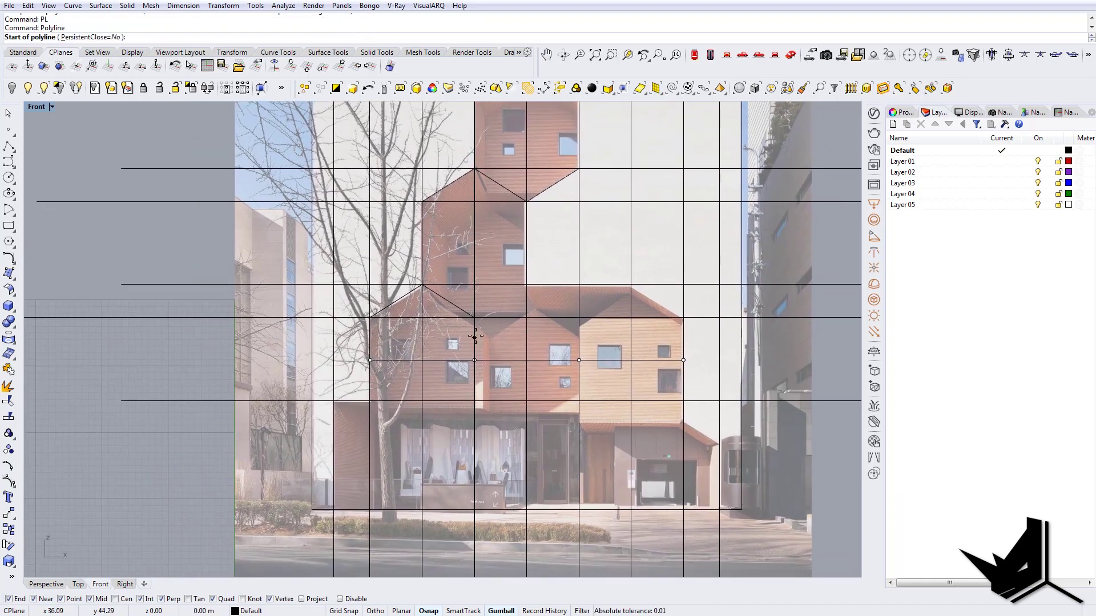
scroll(508, 341, "up", 1)
left_click(474, 317)
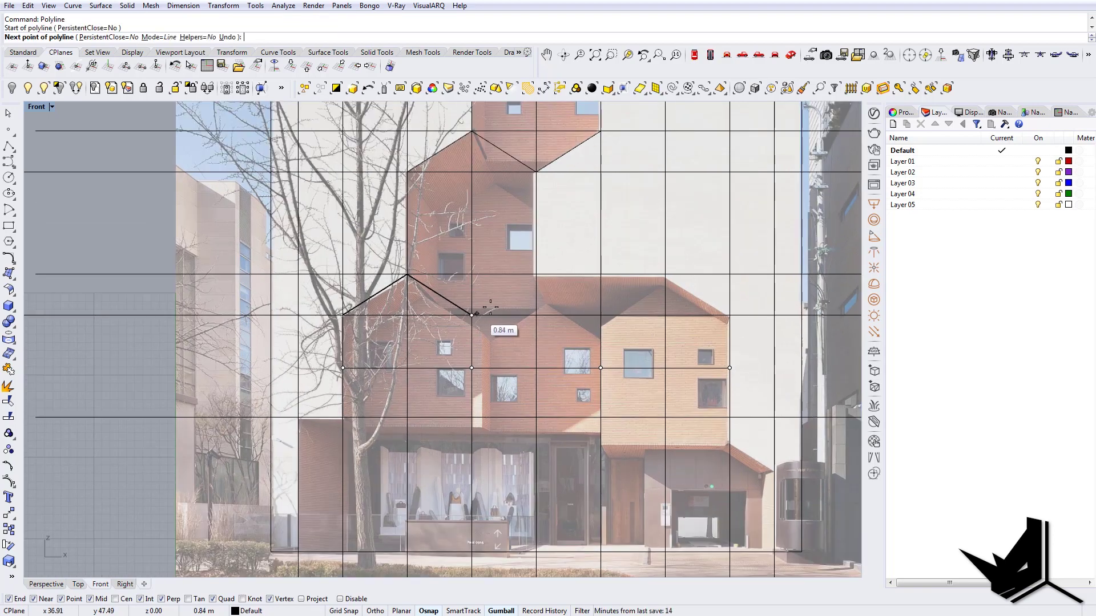
left_click(526, 286)
left_click(600, 315)
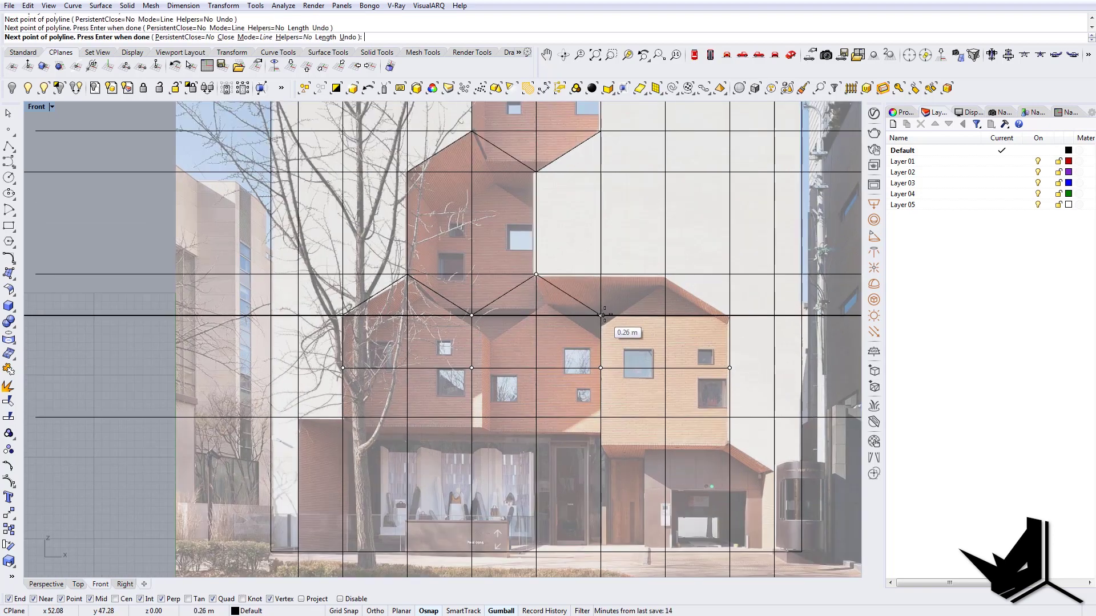
left_click(668, 276)
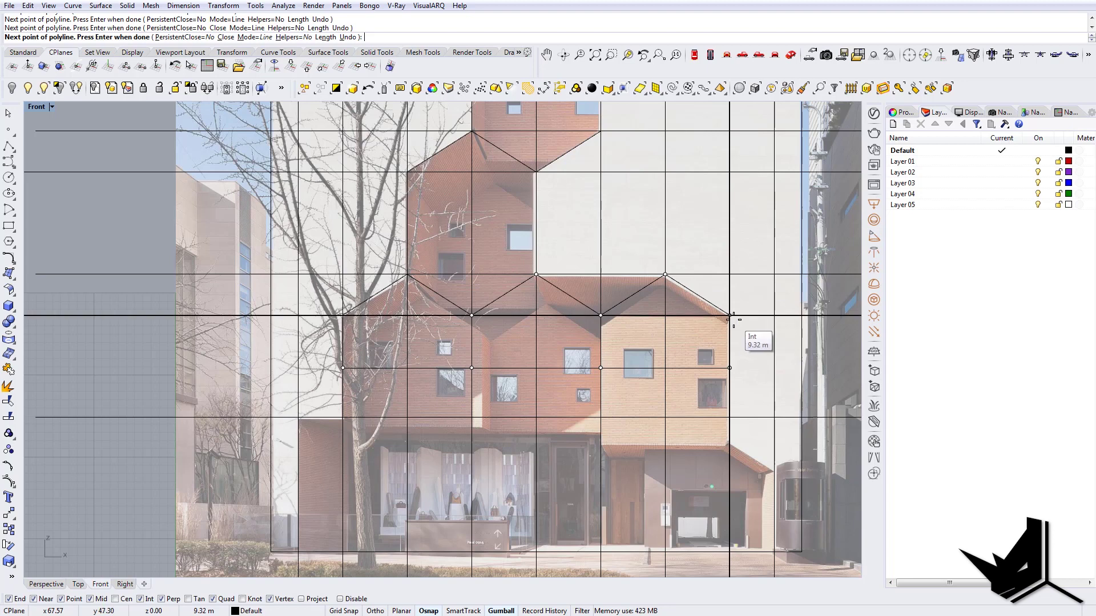
left_click(741, 325)
right_click(659, 357)
Draw a horizontal polyline along the bottom edge of the light orange volume, between its side guides.
right_click_drag(659, 356, 630, 286)
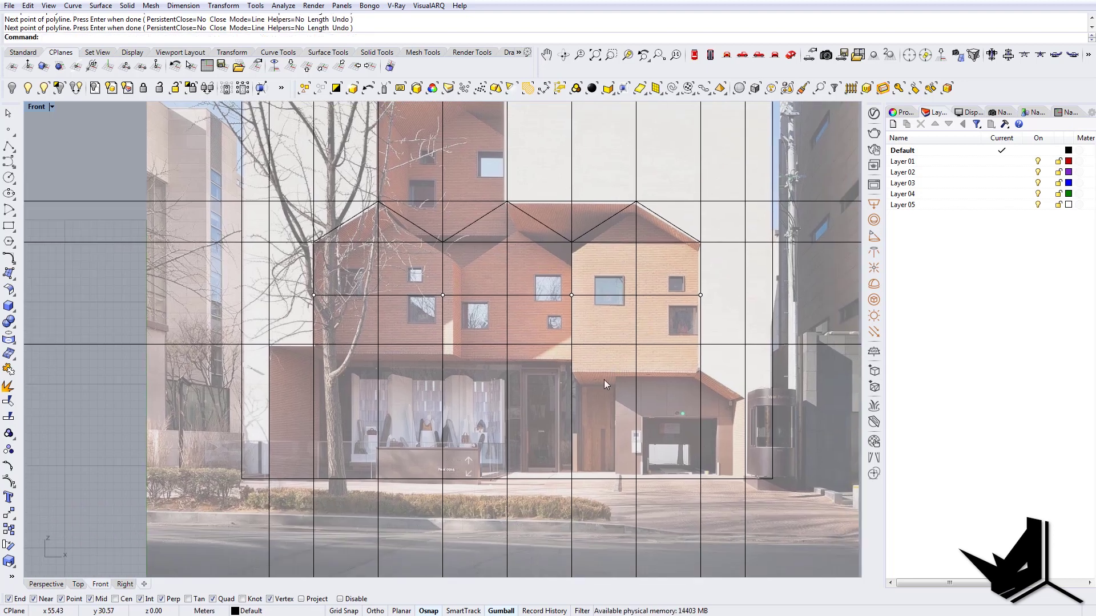
right_click(571, 375)
left_click(571, 371)
left_click(701, 372)
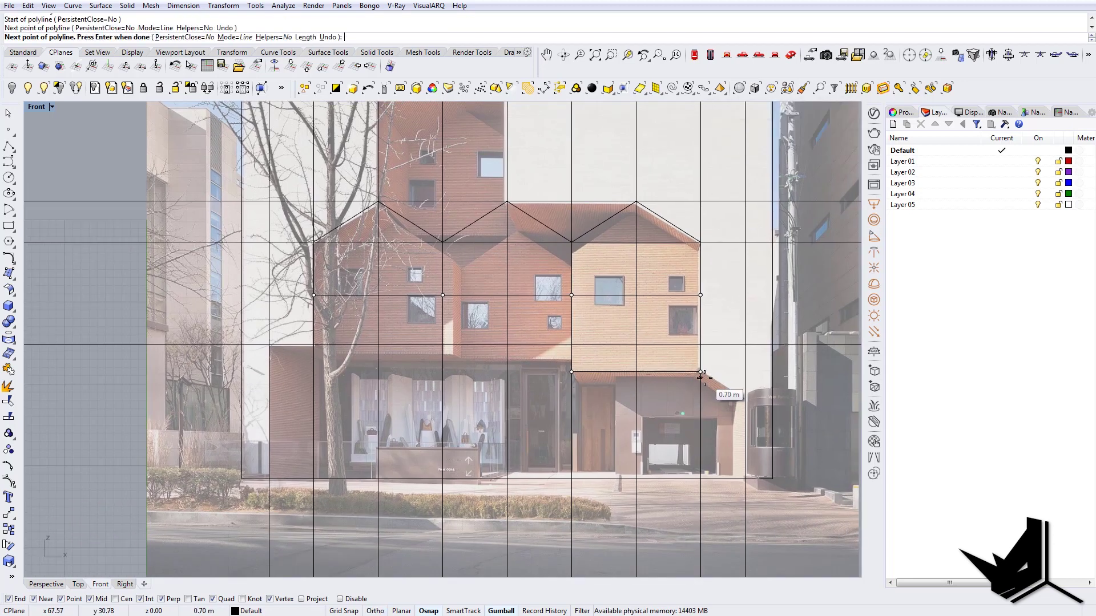
right_click(766, 407)
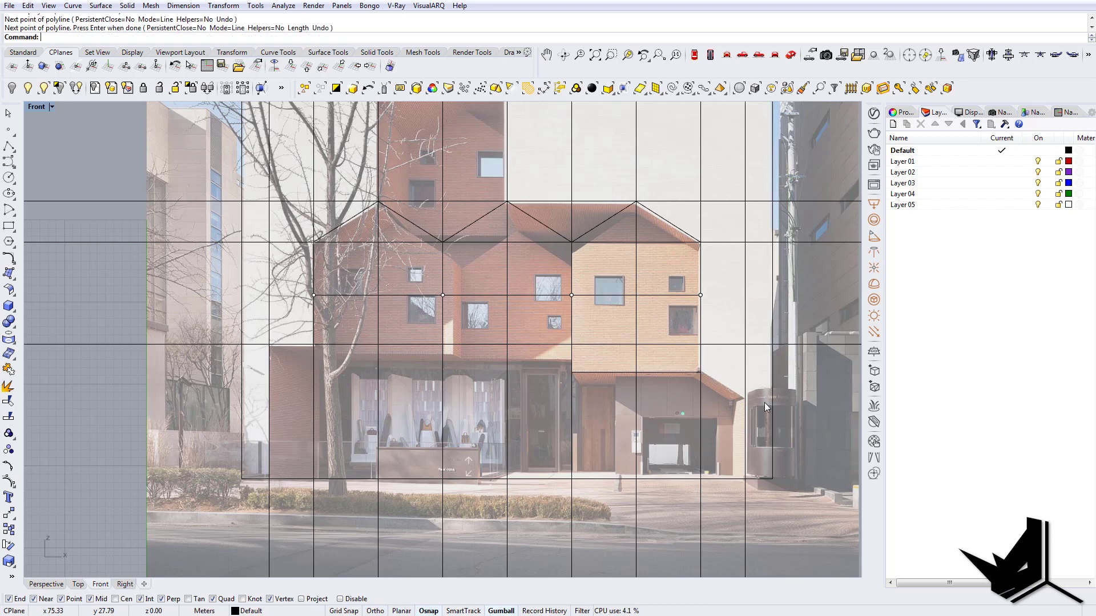
Copy the zigzag gable polyline from its right peak to the right end of the light orange volume's bottom line.
left_click(684, 232)
type("copy")
key("Return")
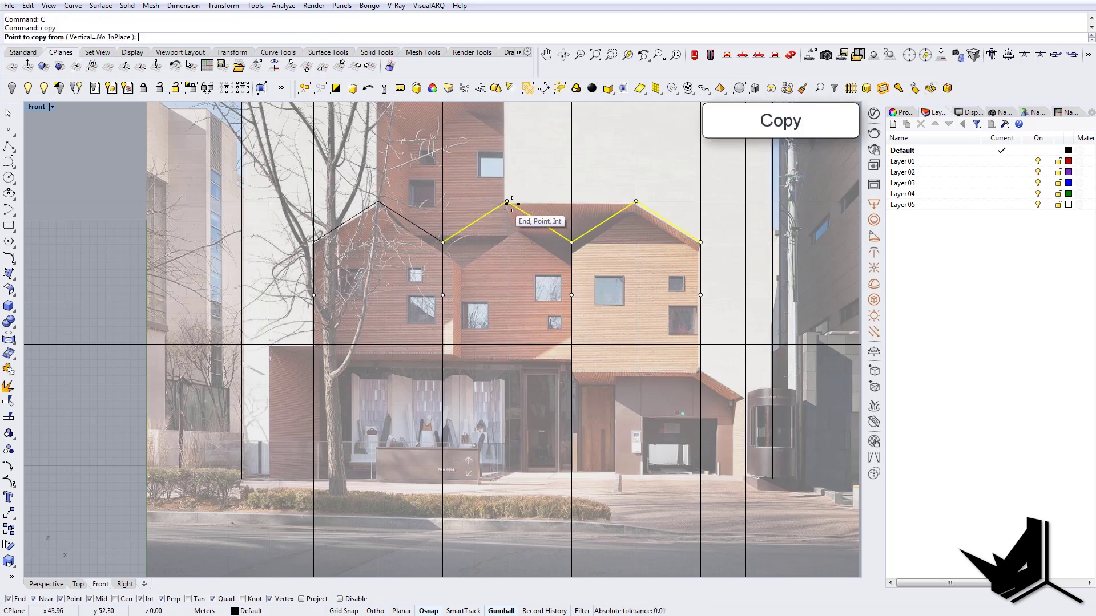
left_click(636, 202)
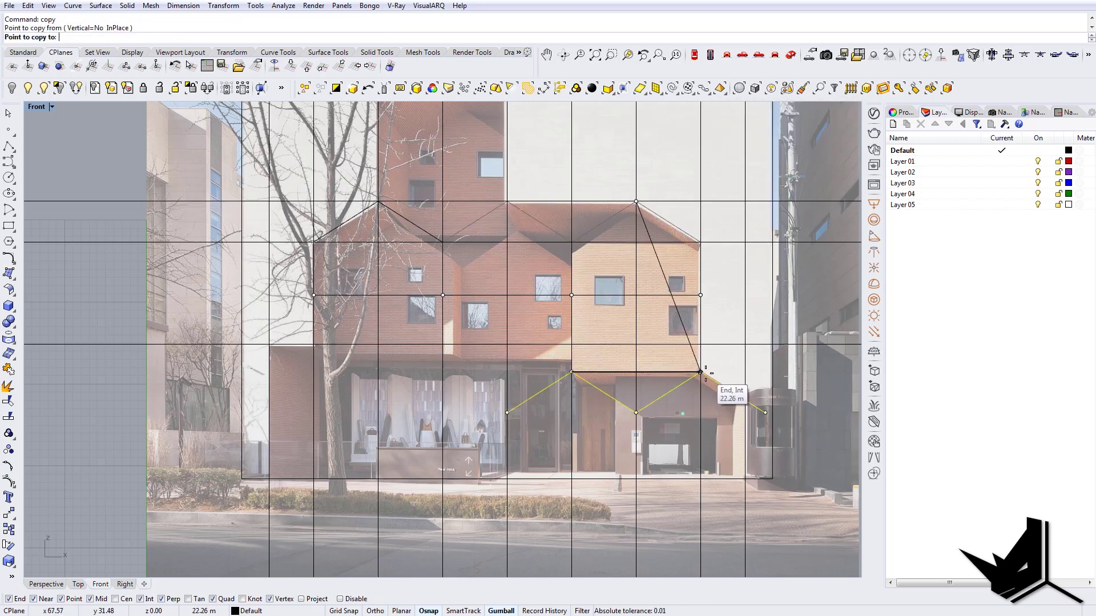
left_click(700, 372)
right_click(708, 380)
key("Escape")
Trim the copied zigzag, leaving only the slope from the light orange volume's bottom right corner to the rightmost vertical guide.
right_click_drag(725, 400, 638, 362)
type("trim")
key("Return")
left_click_drag(840, 470, 347, 311)
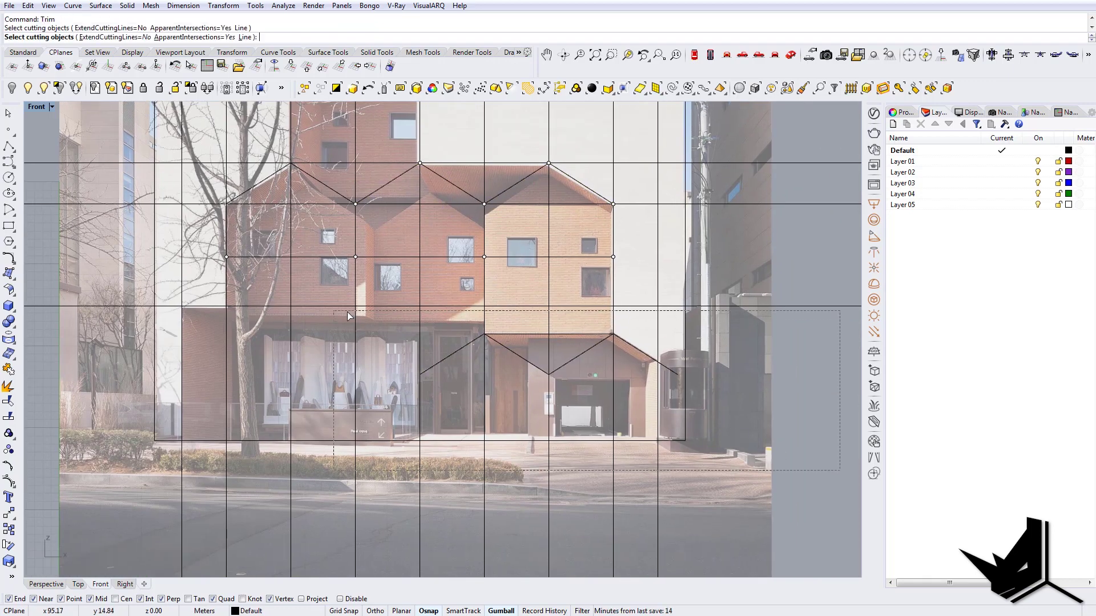
key("Return")
left_click(516, 354)
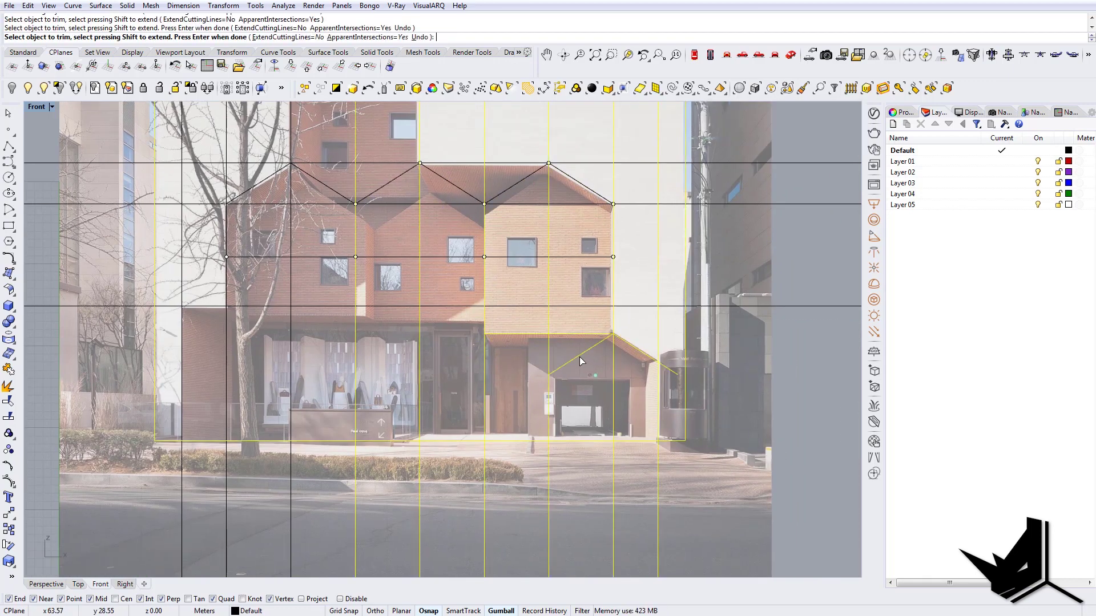
right_click(668, 379)
Review the traced outlines over the whole facade and the ground floor.
scroll(670, 380, "down", 6)
right_click_drag(654, 394, 658, 401)
scroll(461, 385, "down", 2)
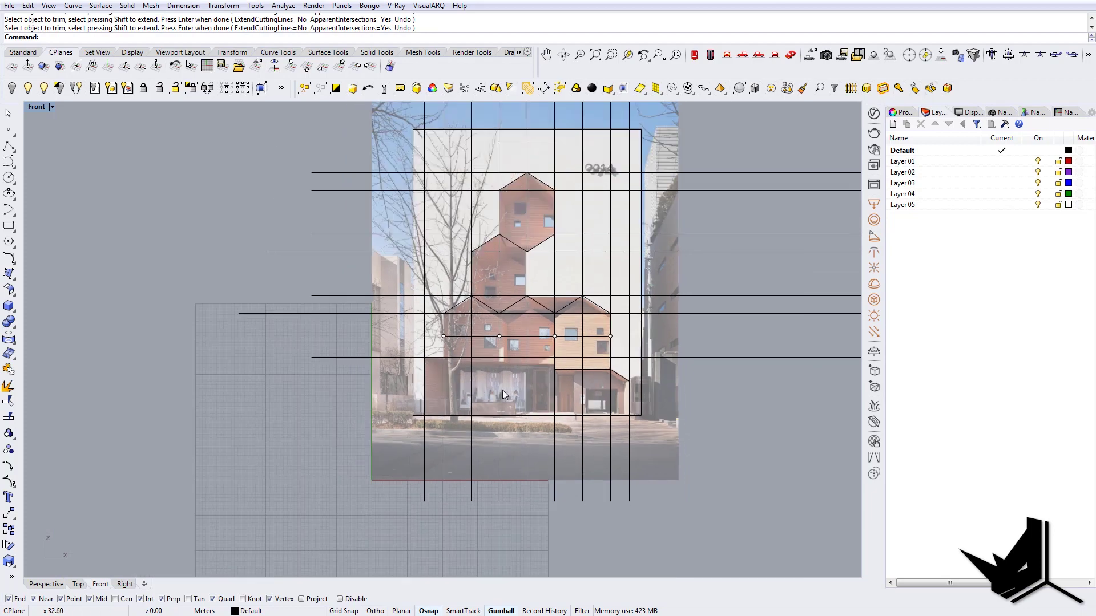
right_click_drag(549, 421, 561, 401)
scroll(522, 375, "up", 3)
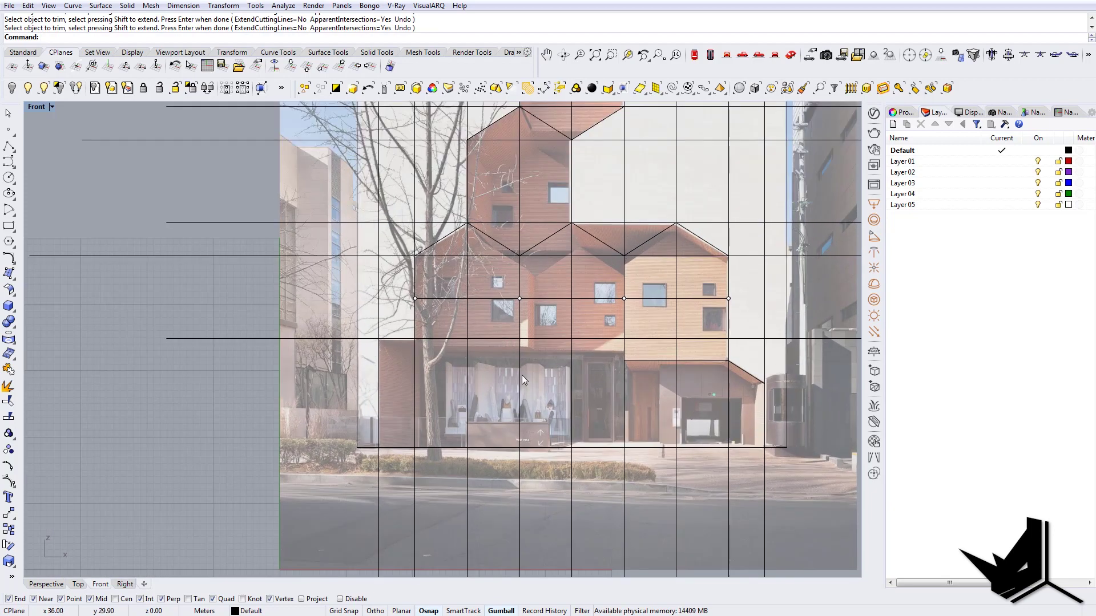
scroll(525, 378, "down", 1)
right_click_drag(567, 342, 552, 296)
scroll(570, 384, "down", 2)
scroll(581, 406, "up", 5)
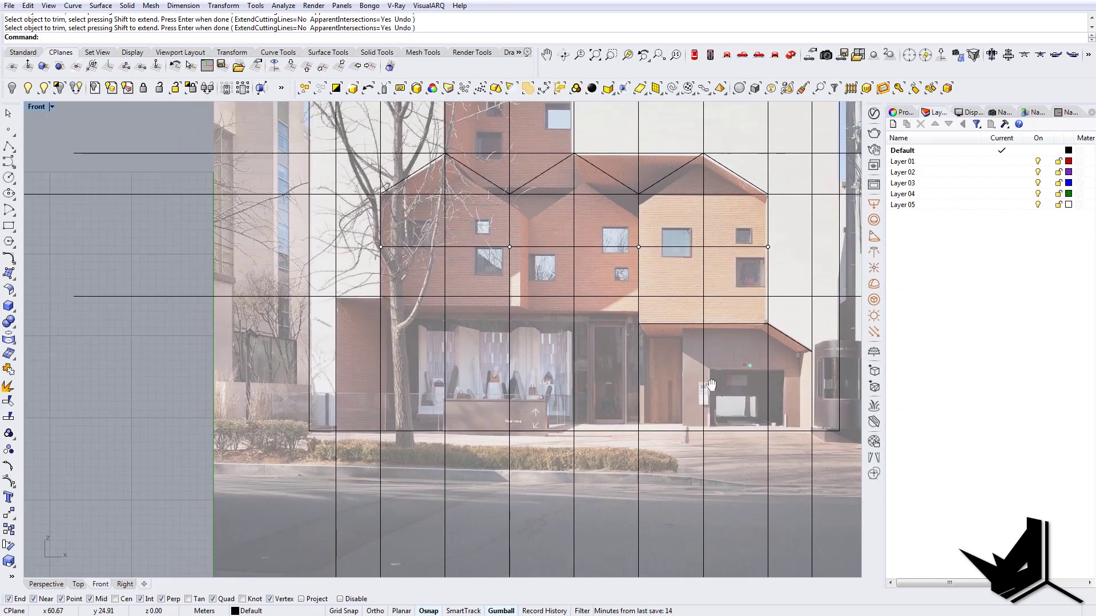
Copy the light orange volume's central vertical guide about 2.37 m left, onto the left edge of the garage wall.
right_click_drag(711, 385, 635, 356)
left_click(635, 359)
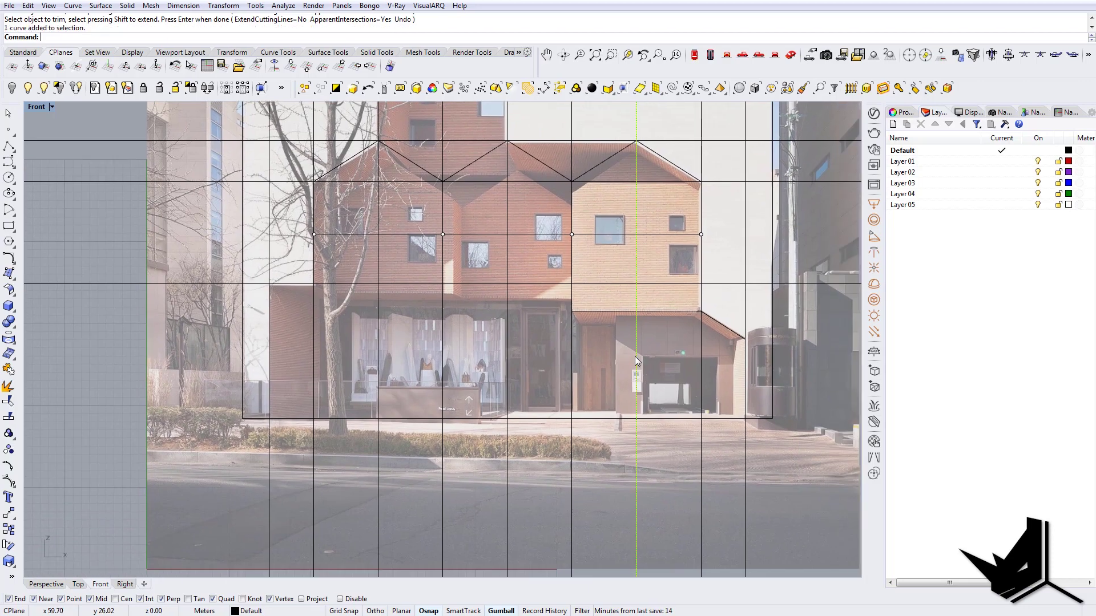
key("Escape")
type("copy")
key("Return")
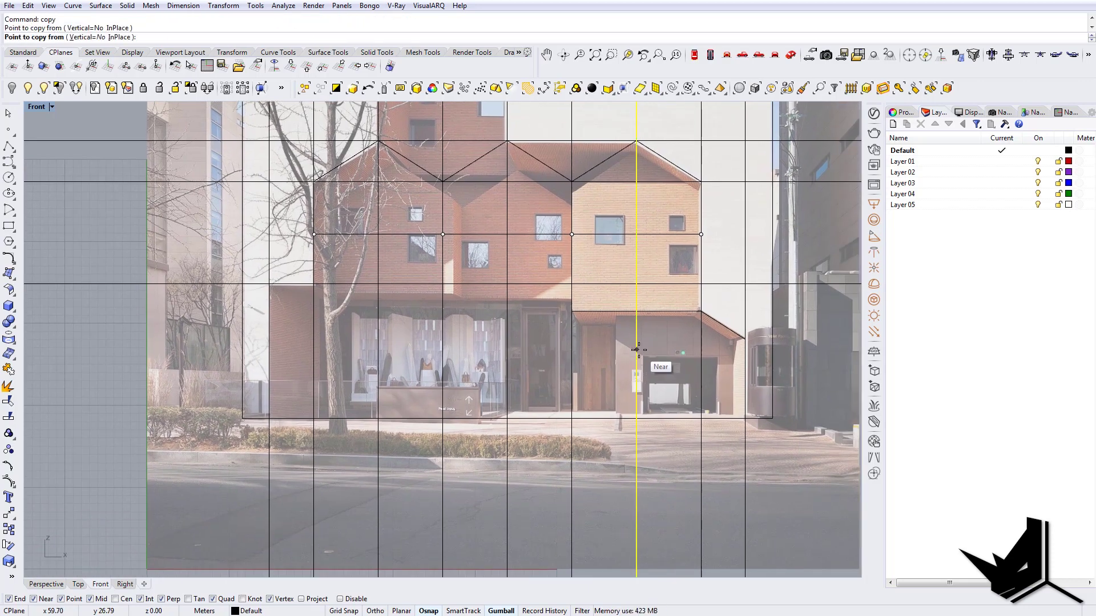
left_click(637, 349)
left_click(617, 349)
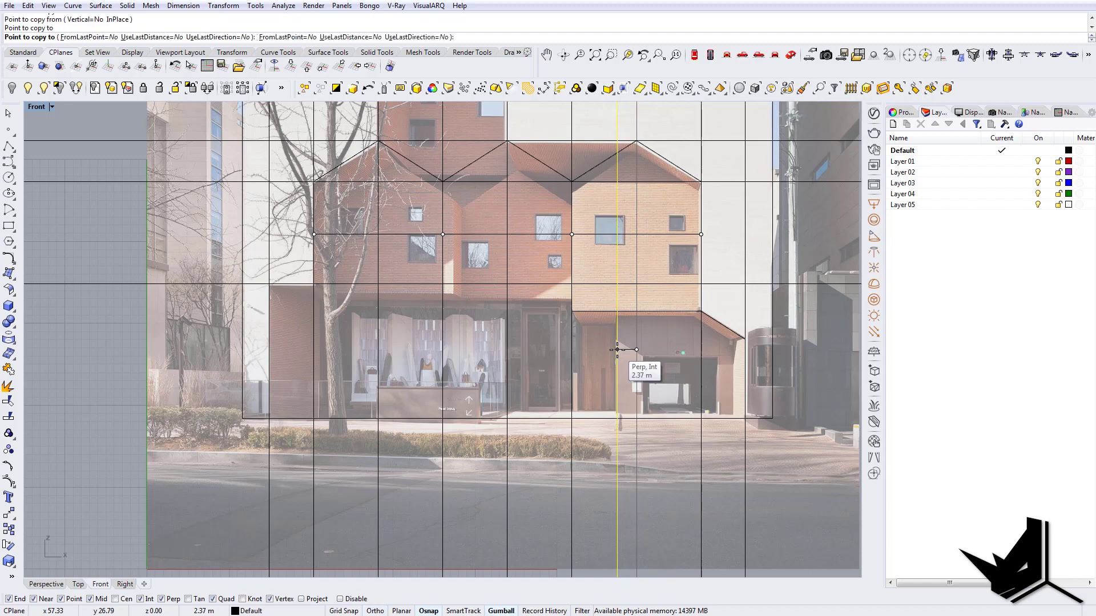
Finish the guide copy and examine the guide grid and traced outlines over the whole facade, down to the window areas.
key("Return")
scroll(628, 354, "down", 6)
scroll(643, 375, "up", 2)
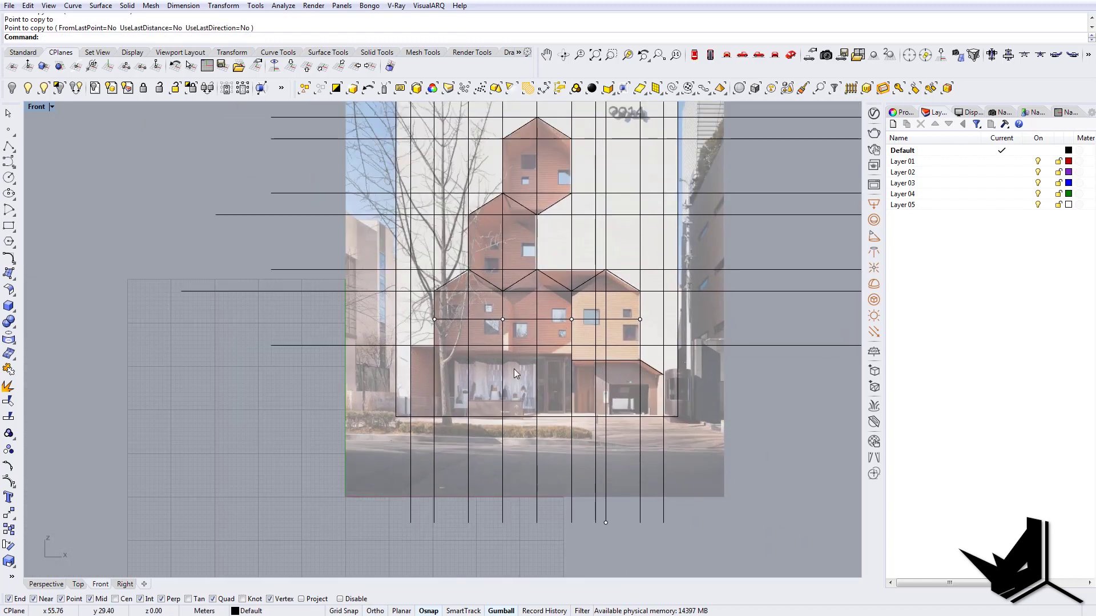
right_click_drag(568, 431, 562, 472)
scroll(562, 471, "down", 4)
right_click_drag(620, 287, 567, 262)
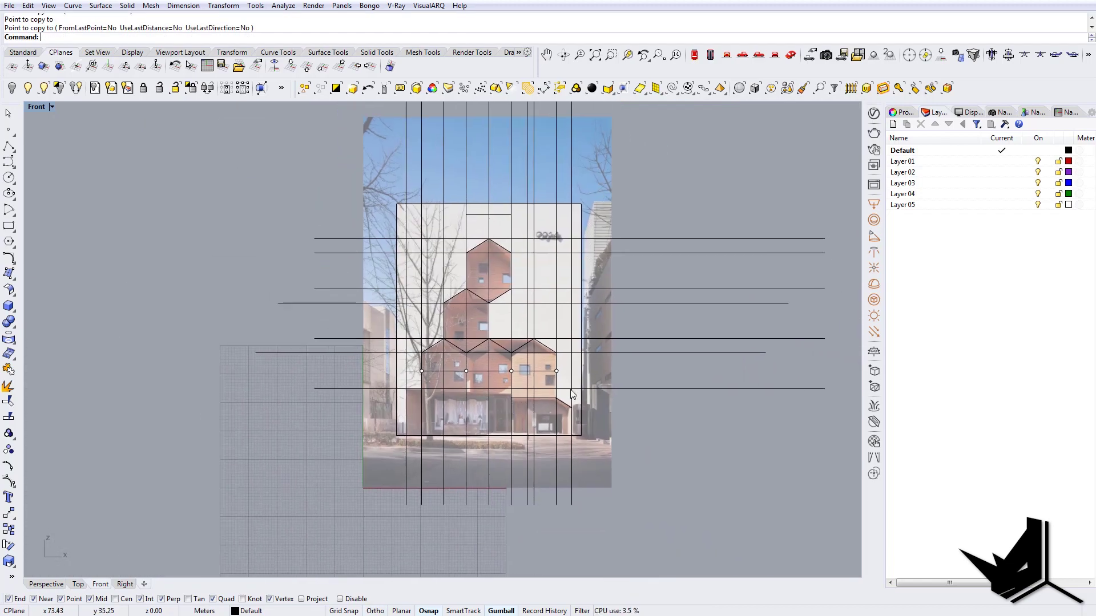
right_click_drag(570, 389, 608, 357)
right_click_drag(508, 364, 604, 389)
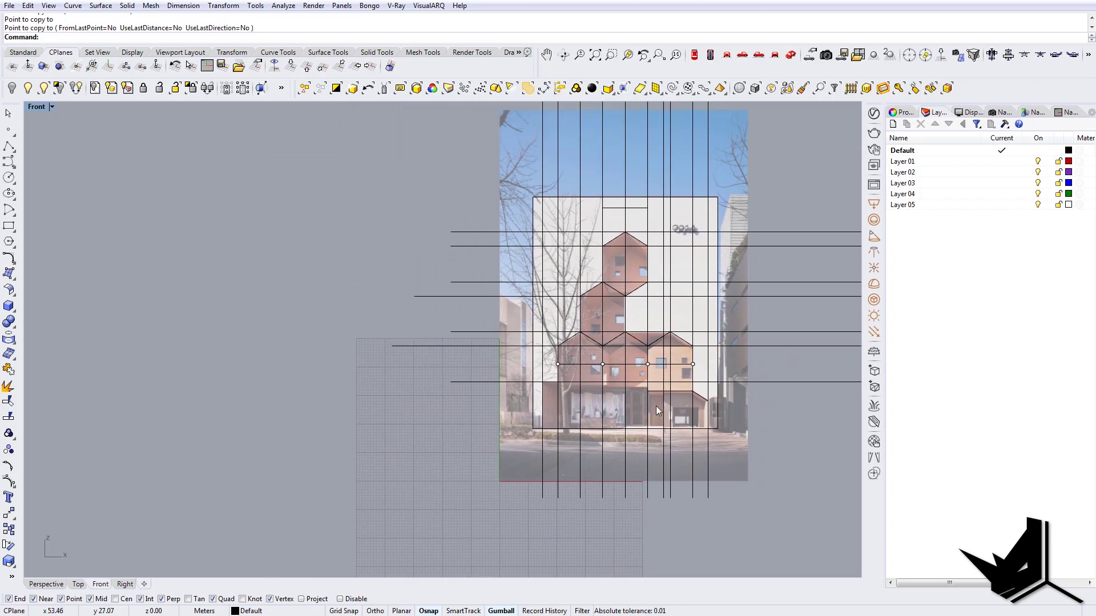
scroll(525, 352, "up", 6)
scroll(563, 450, "down", 5)
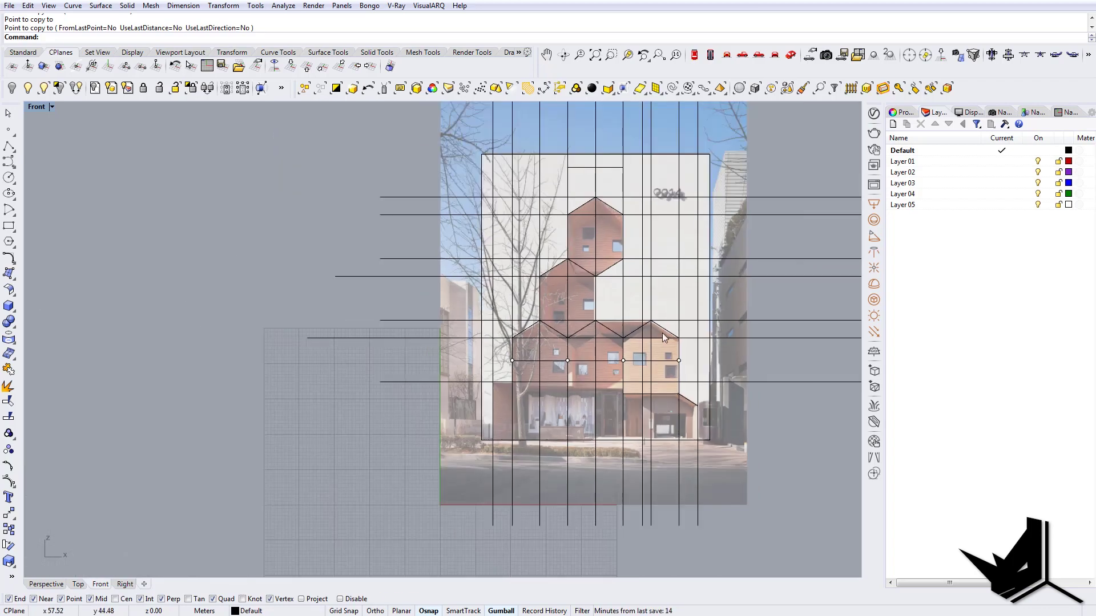
scroll(552, 353, "up", 3)
scroll(673, 378, "down", 1)
right_click_drag(673, 378, 560, 378)
scroll(531, 382, "up", 6)
scroll(548, 384, "down", 6)
scroll(560, 377, "up", 4)
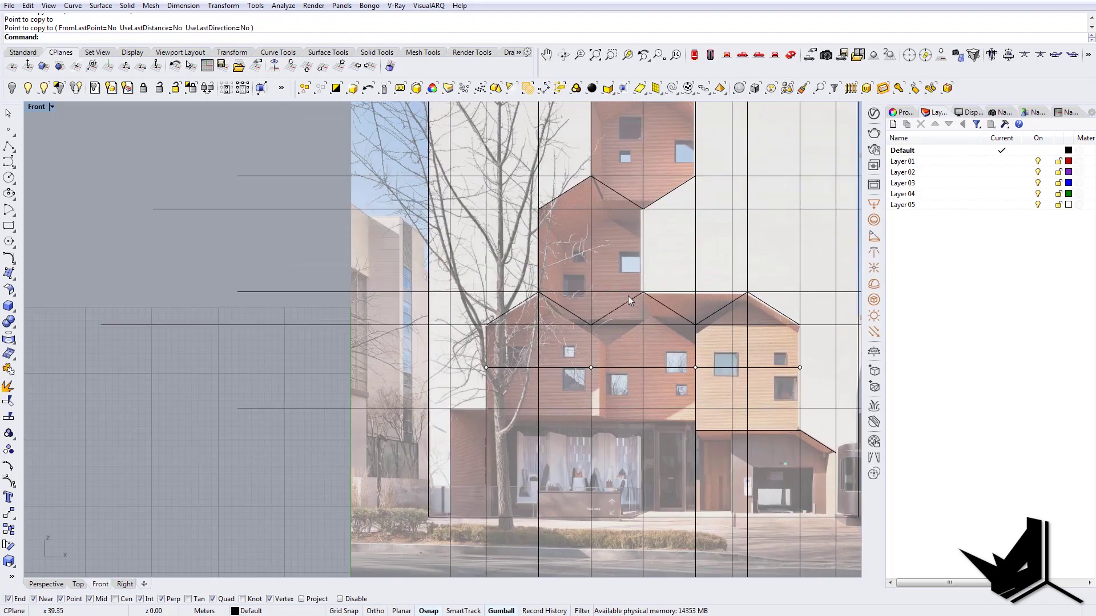
right_click_drag(637, 224, 595, 368)
scroll(608, 343, "down", 3)
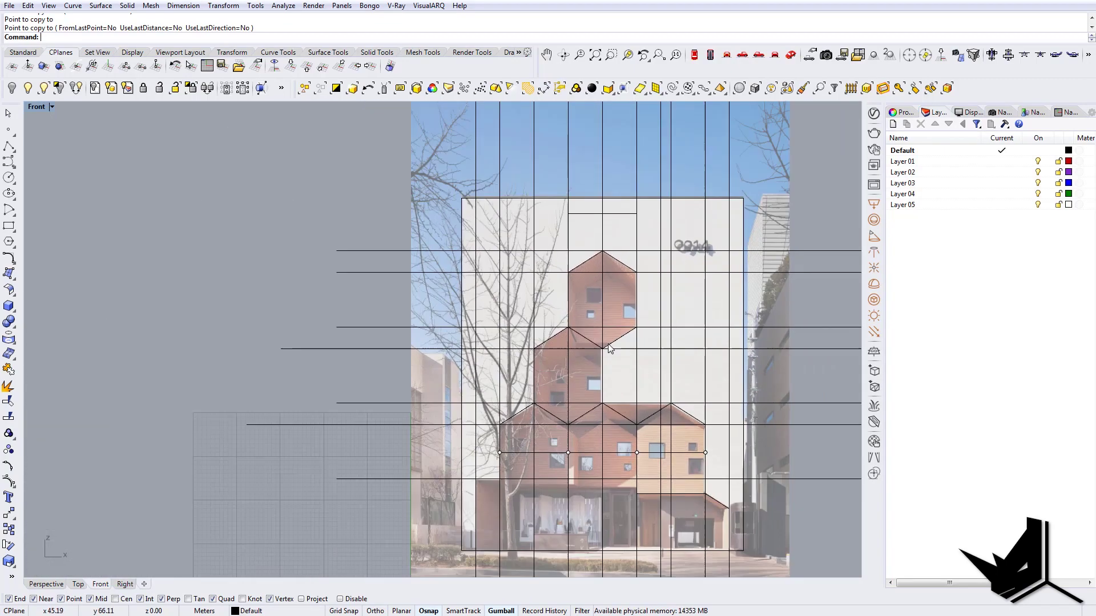
scroll(663, 336, "up", 3)
right_click_drag(647, 412, 611, 438)
Draw rectangles over the light orange volume's large left window and its small upper right window.
type("rec")
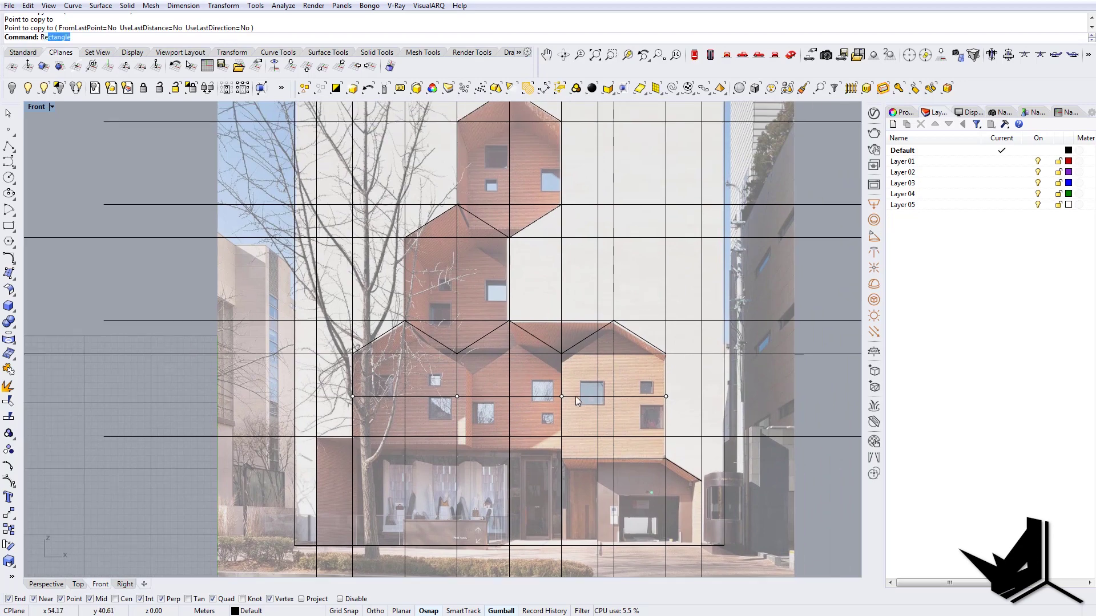
scroll(575, 396, "up", 8)
key("Return")
left_click(586, 365)
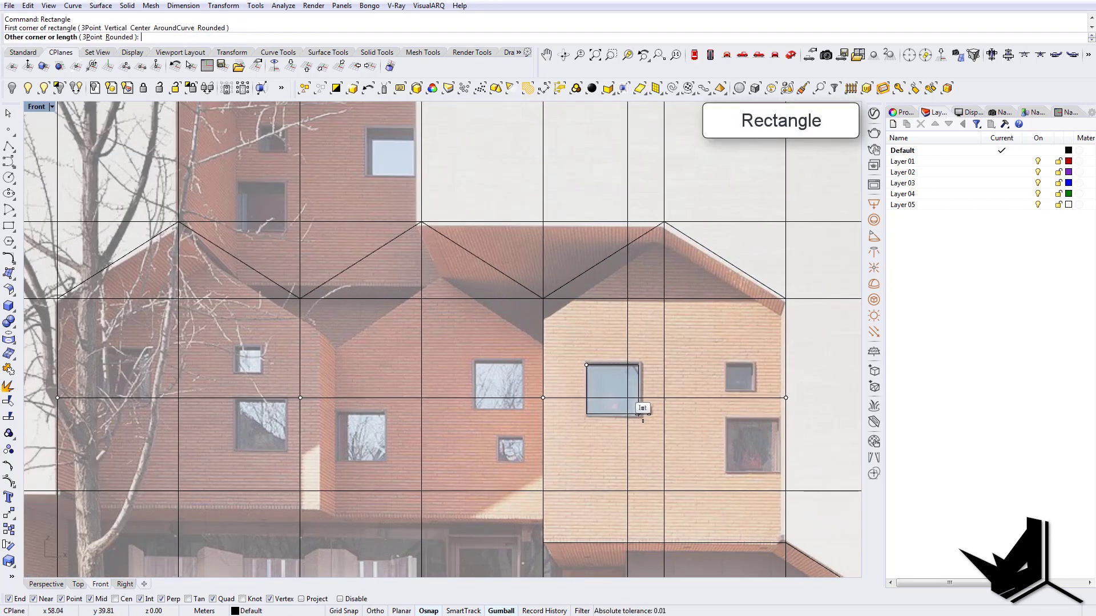
left_click(641, 417)
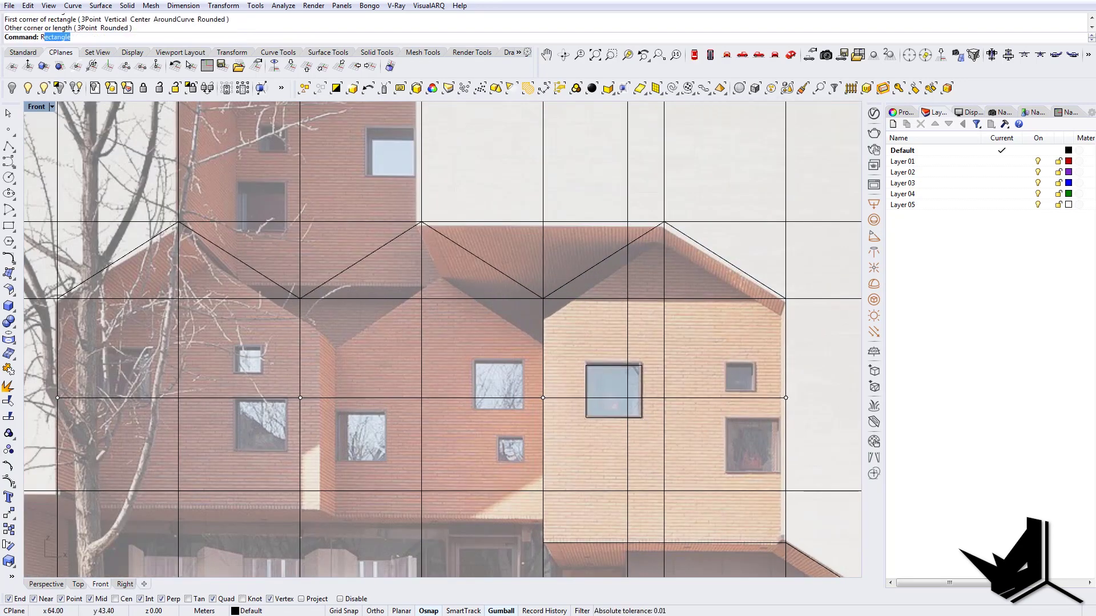
key("Return")
left_click(726, 365)
left_click(756, 391)
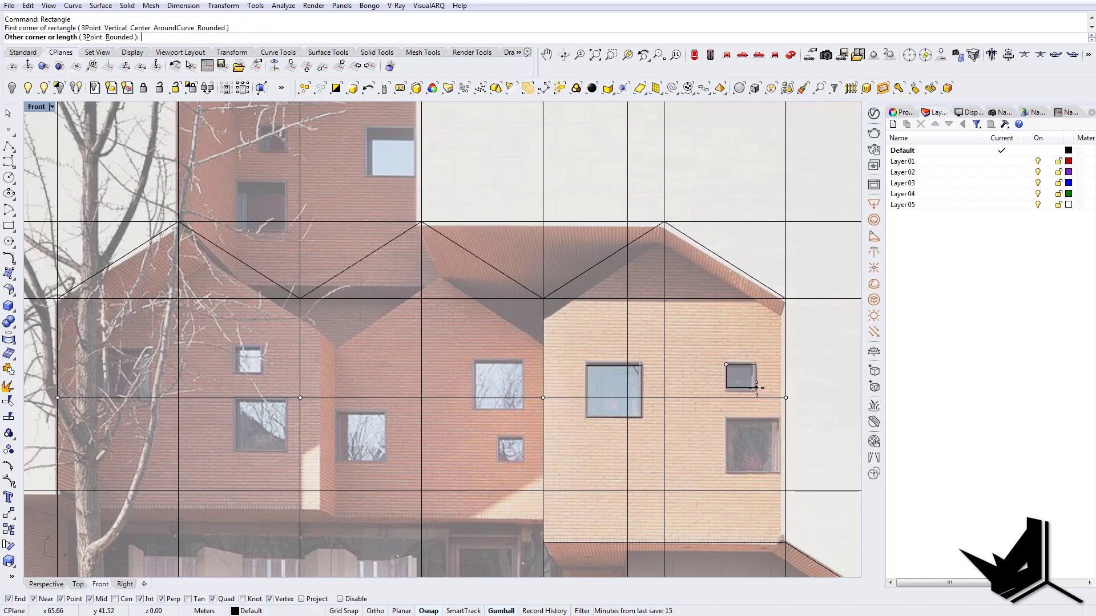
Copy the large left window's rectangle onto the lower right window and move it about 1.72 m right, against the light orange volume's right guide.
scroll(749, 393, "up", 3)
scroll(749, 392, "down", 4)
left_click(660, 389)
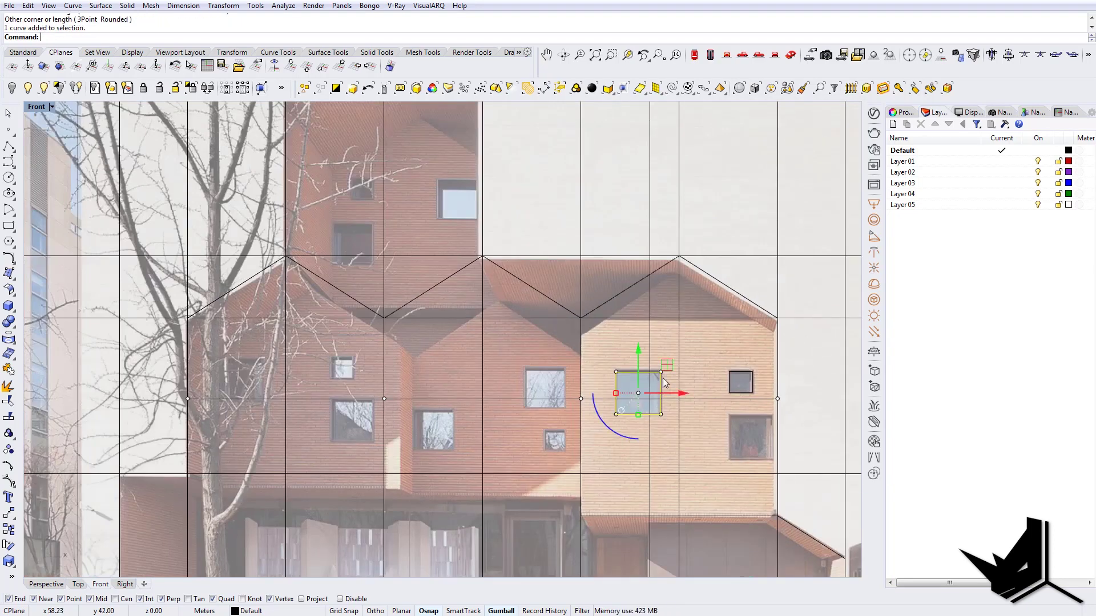
left_click_drag(668, 364, 766, 414, "alt")
scroll(751, 433, "up", 3)
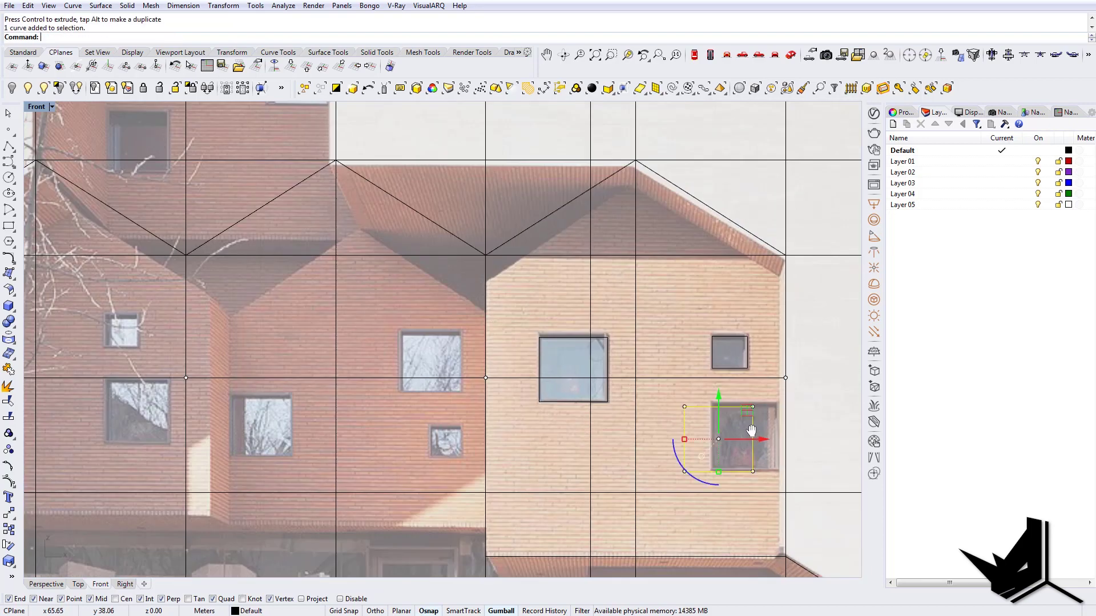
right_click_drag(751, 433, 745, 407)
type("m")
key("Return")
left_click(747, 415)
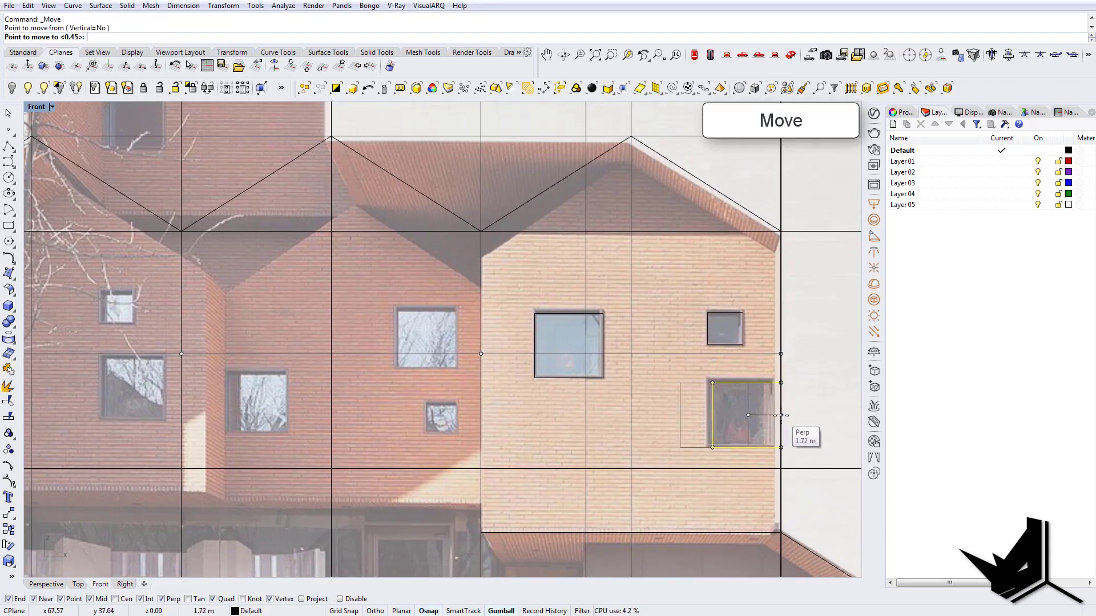
left_click(783, 422)
Copy the large window rectangle onto the middle volume's upper window, then copy it from there to the vertical guide beside the lower left window.
scroll(784, 421, "down", 5)
scroll(715, 388, "up", 4)
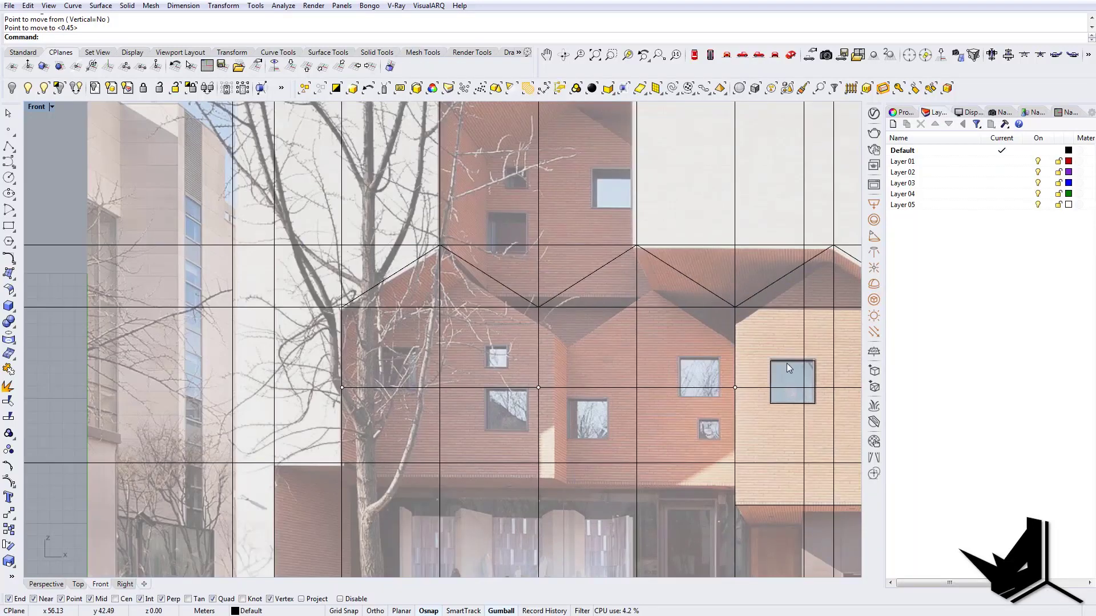
left_click_drag(818, 353, 724, 349, "alt")
type("copy")
key("Return")
left_click(674, 378)
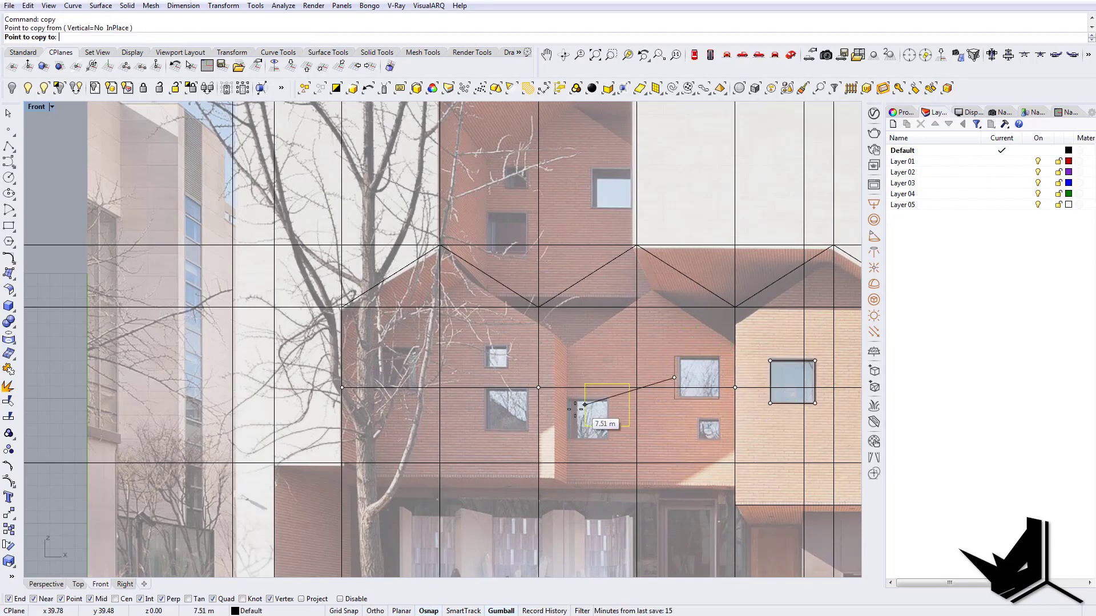
scroll(569, 411, "down", 2)
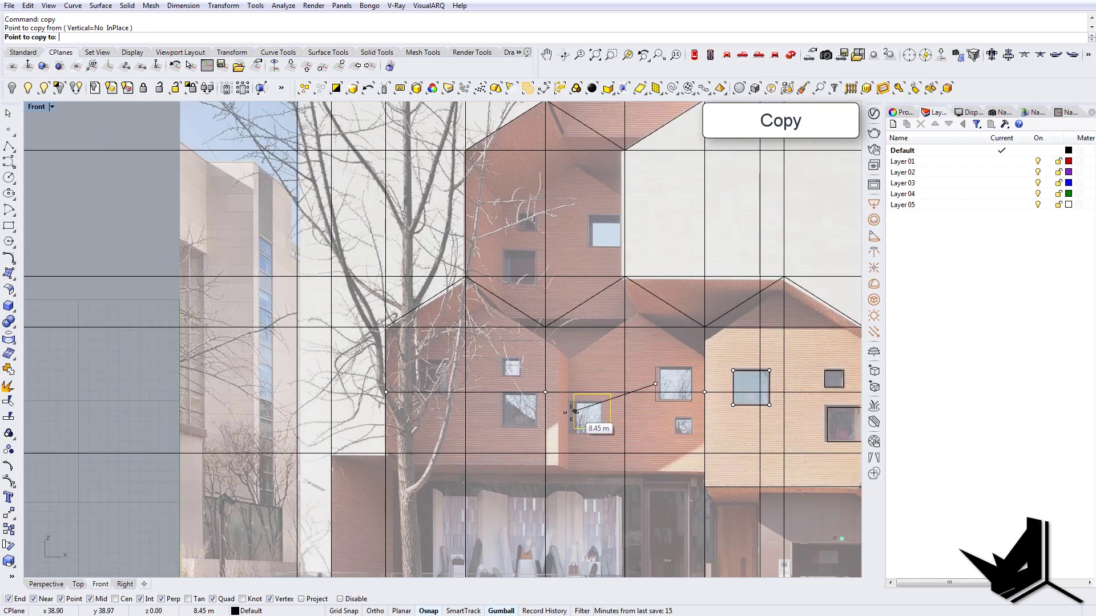
left_click(545, 416)
key("Return")
Copy the small window rectangle to the middle volume, align its right side with the rectangle above and lower it onto the small window.
right_click_drag(828, 383, 714, 371)
left_click(710, 370)
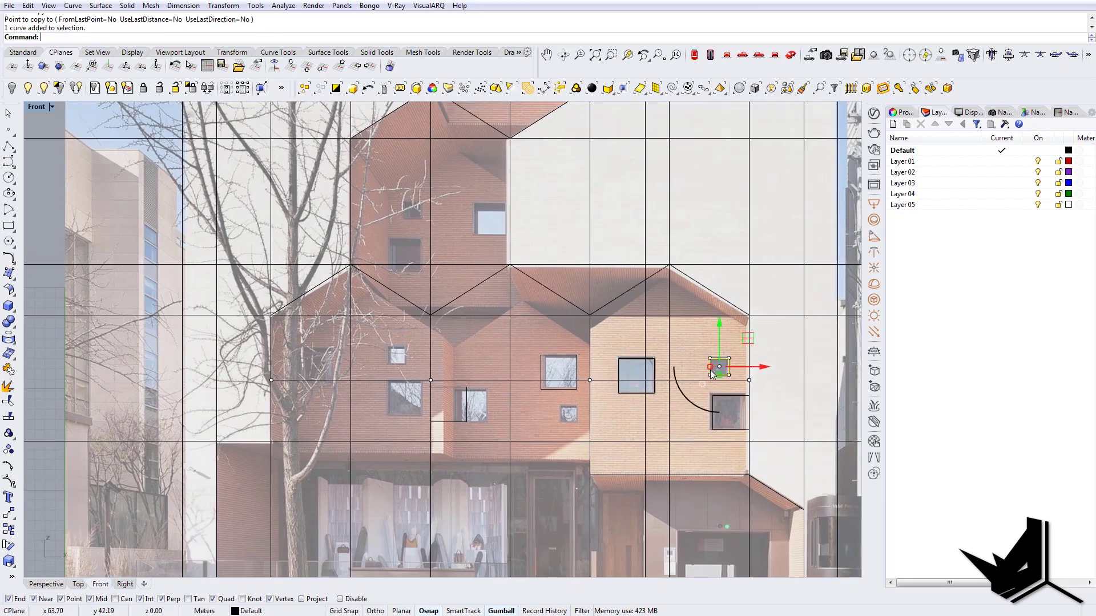
left_click_drag(713, 371, 564, 406, "alt")
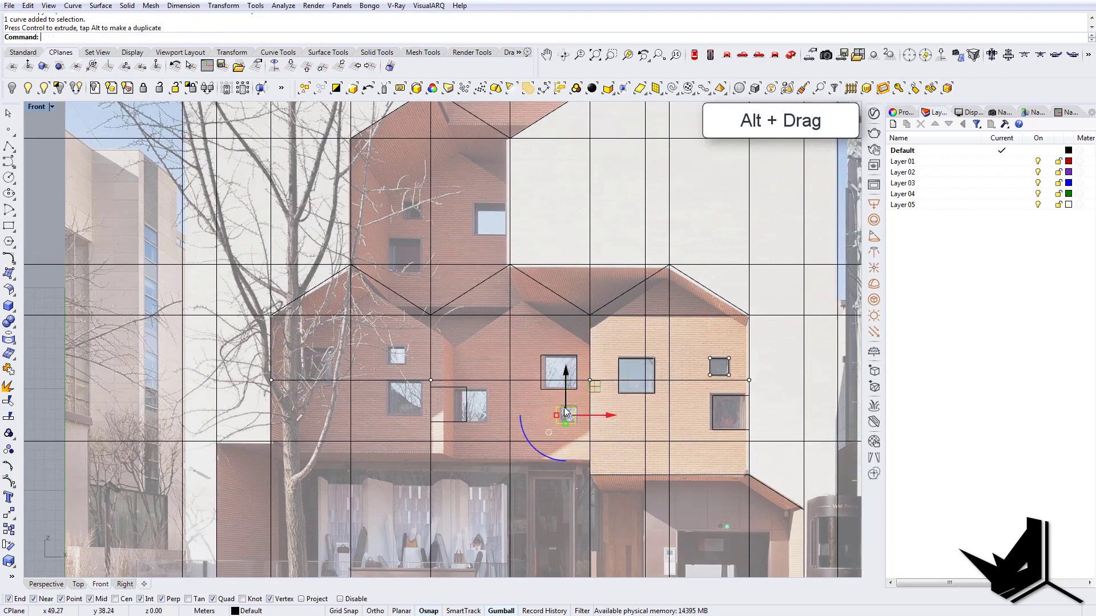
scroll(503, 402, "up", 4)
type("M")
key("Return")
left_click(651, 381)
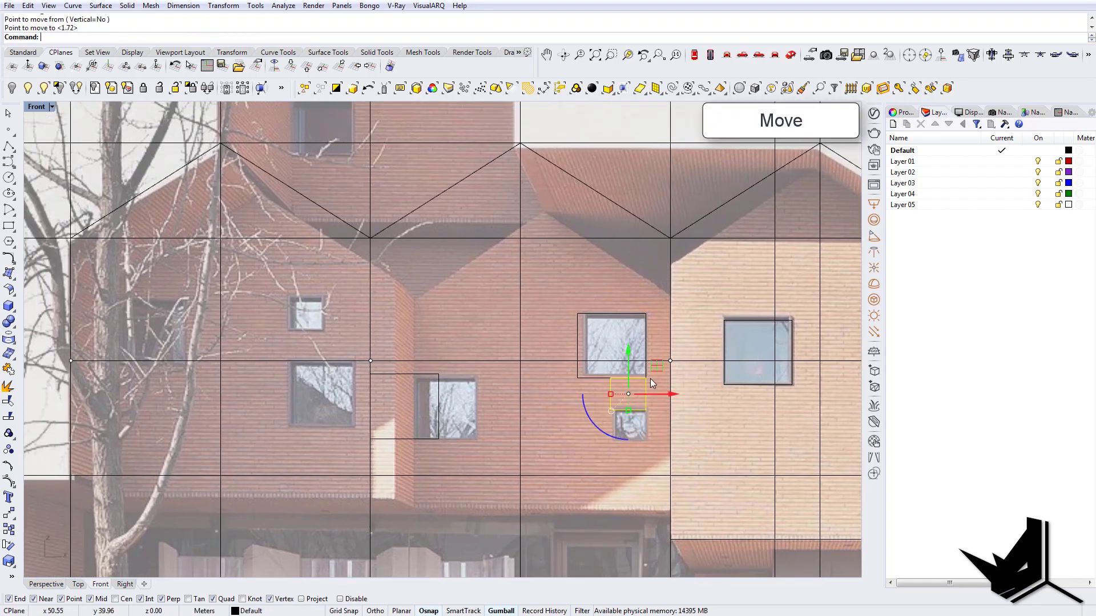
left_click_drag(629, 373, 629, 386)
scroll(629, 386, "down", 4)
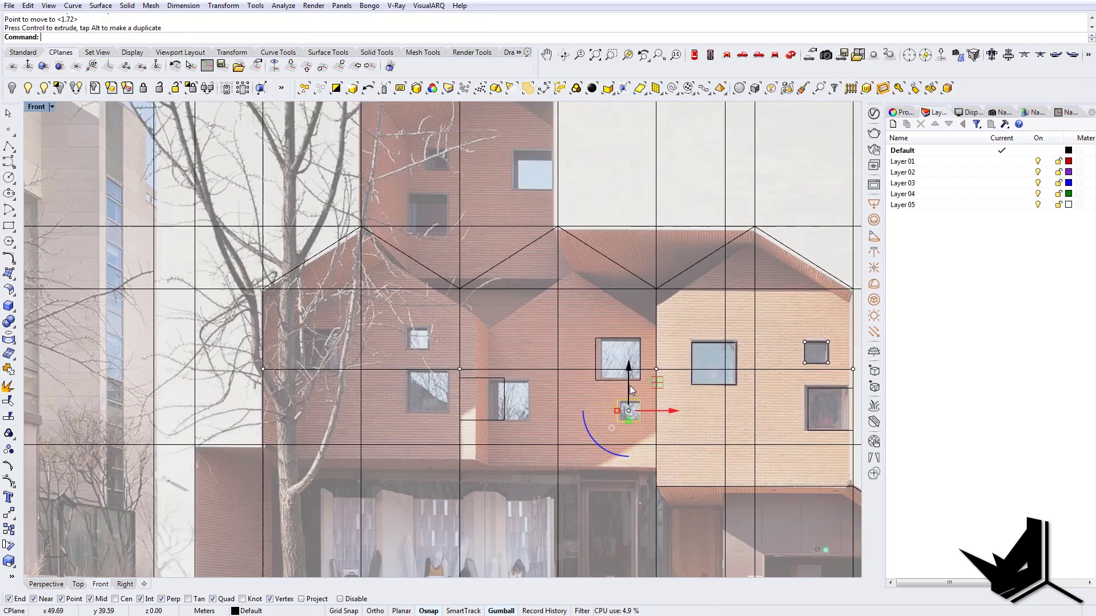
Move the middle volume's small rectangle about 0.07 m vertically, level with the bottom corner of the lower left window rectangle.
scroll(618, 398, "up", 3)
type("M")
scroll(628, 411, "up", 1)
key("Return")
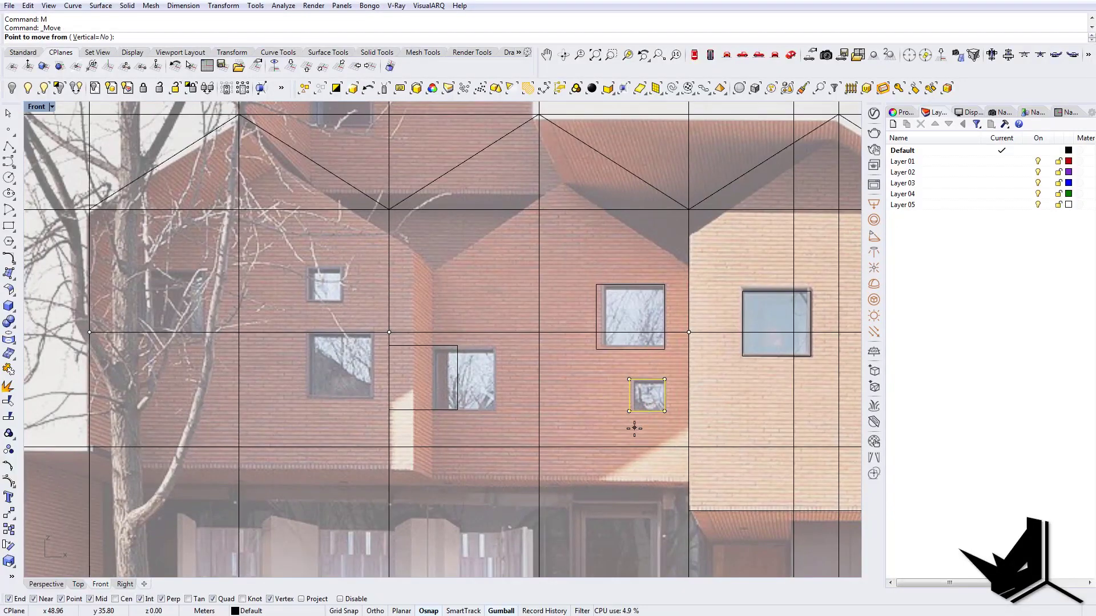
left_click(454, 408)
Move the light orange volume's small rectangle about 0.28 m right, in line with the lower rectangle's left side, and level its top with the left window's.
scroll(522, 401, "down", 3)
scroll(677, 395, "up", 3)
scroll(641, 351, "up", 3)
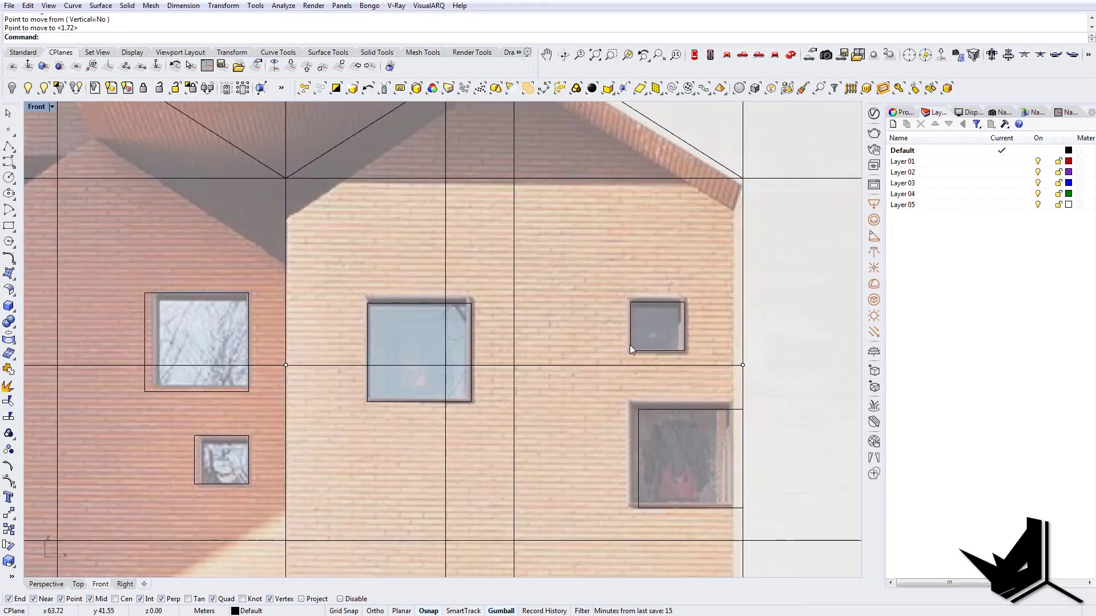
left_click(630, 346)
type("M")
key("Return")
left_click(631, 351)
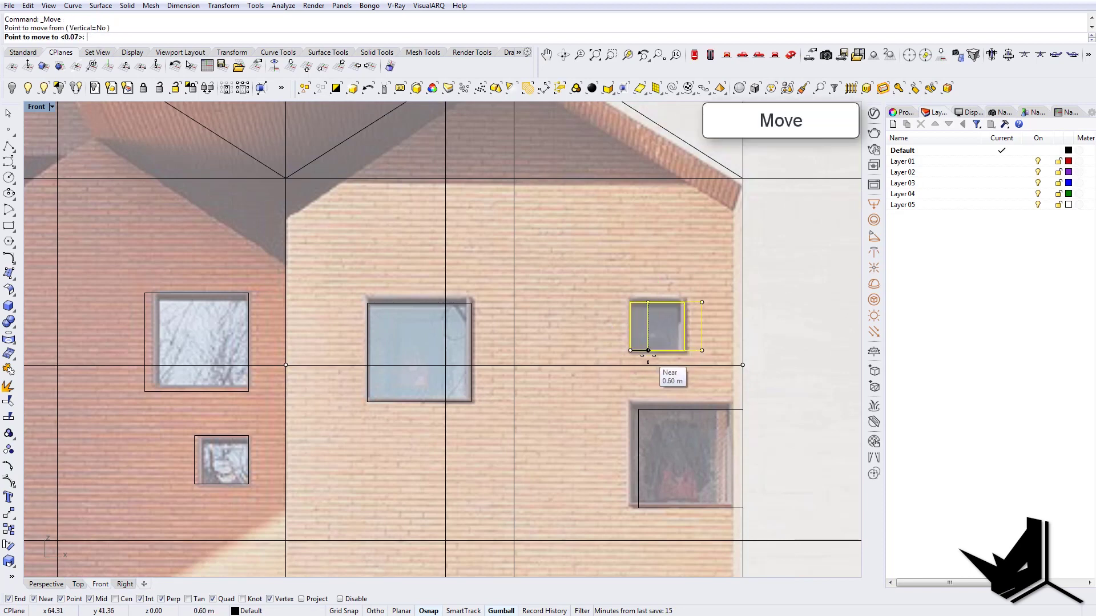
left_click(638, 351)
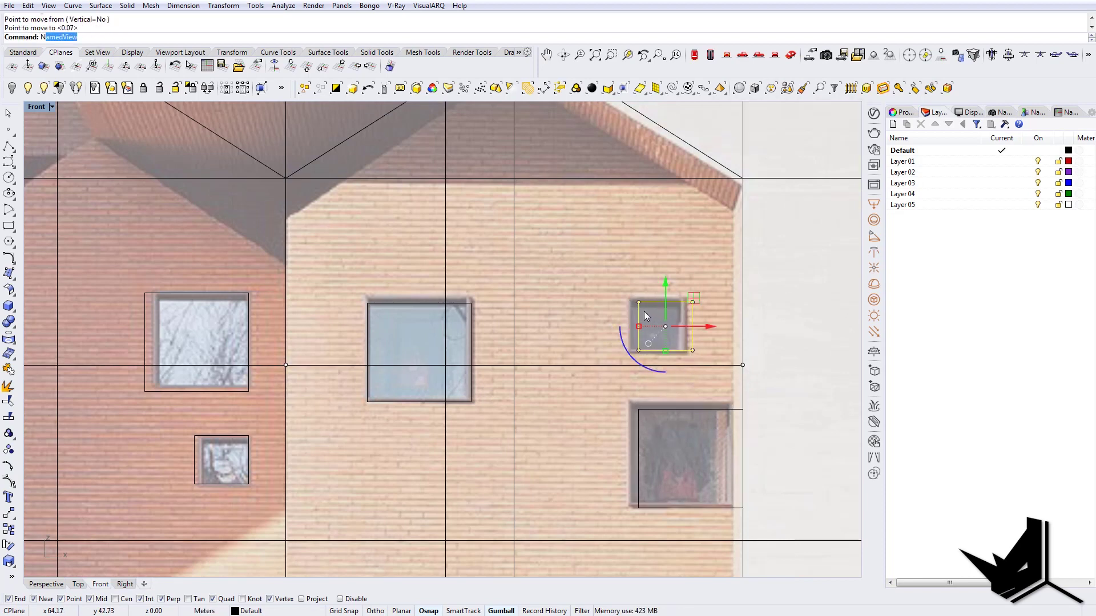
key("Return")
left_click(638, 303)
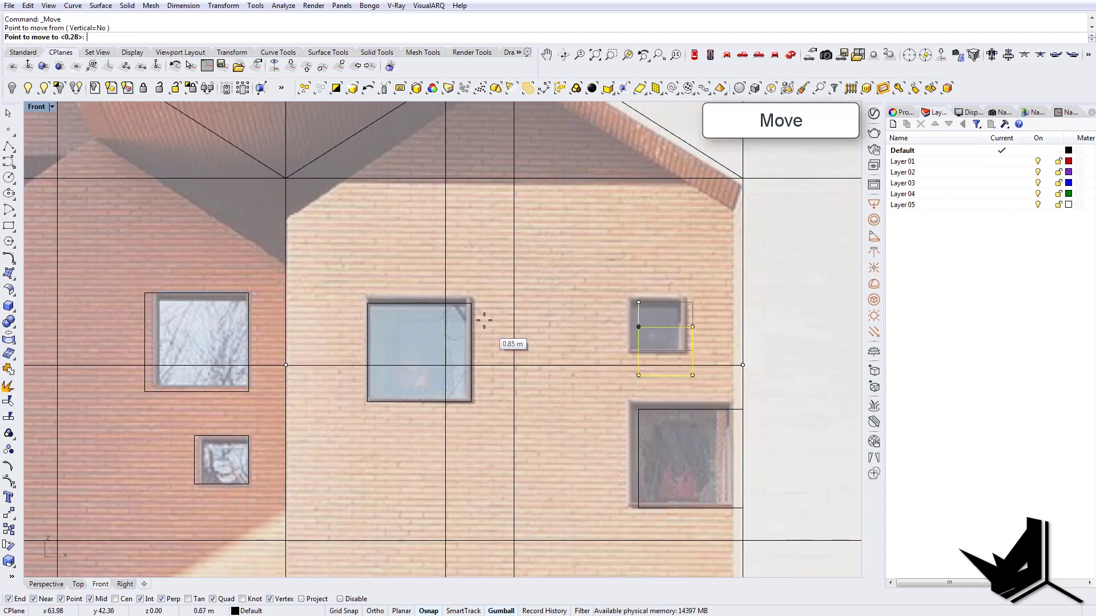
left_click(472, 306)
scroll(629, 317, "down", 1)
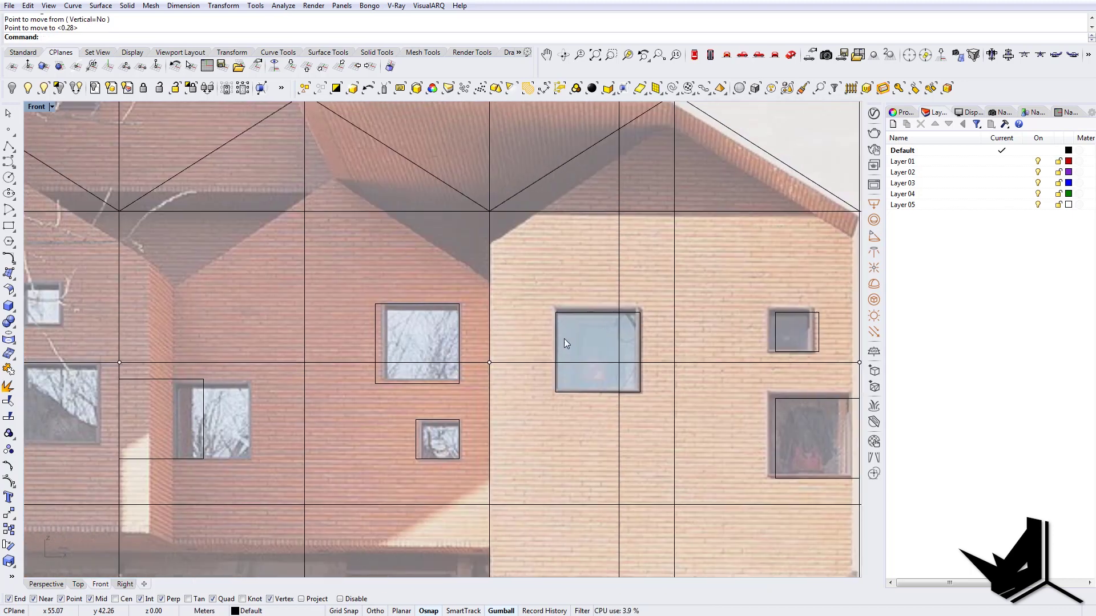
type("line")
key("Return")
left_click(376, 304)
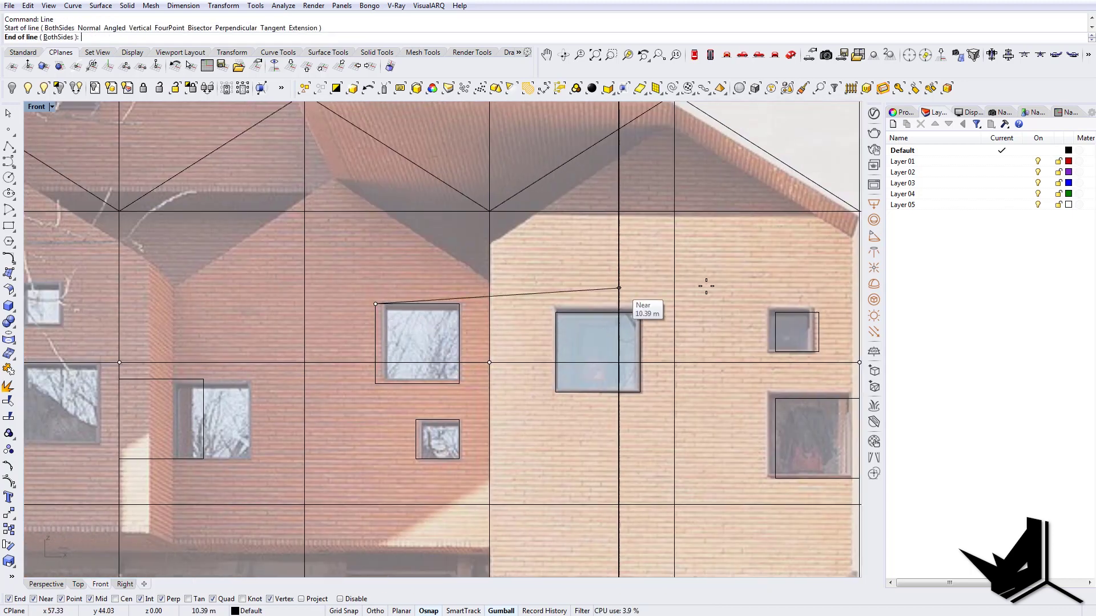
scroll(765, 314, "down", 6)
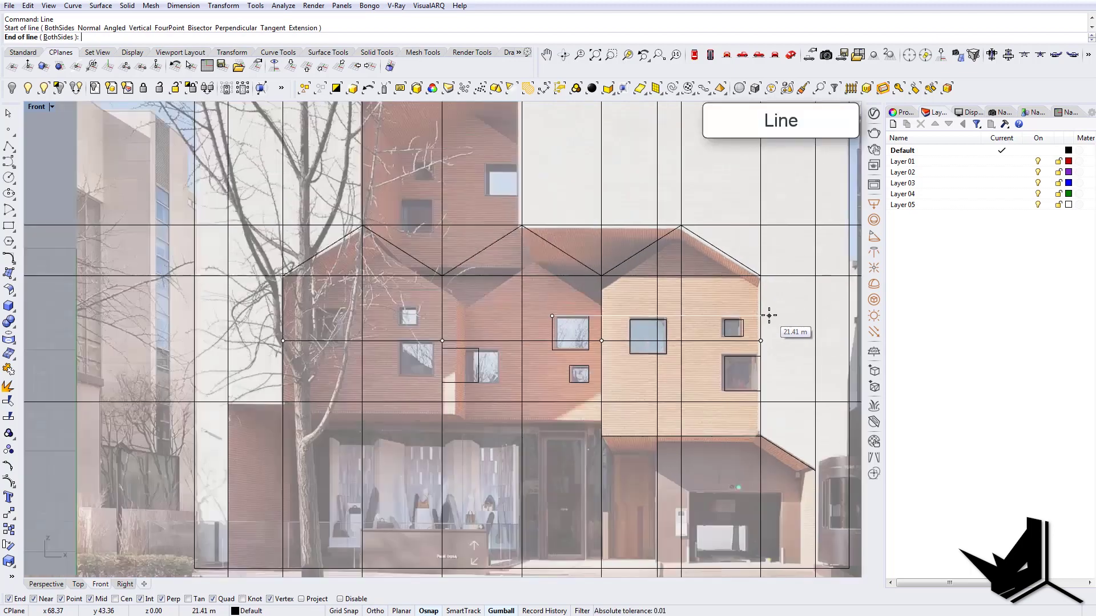
scroll(685, 337, "up", 6)
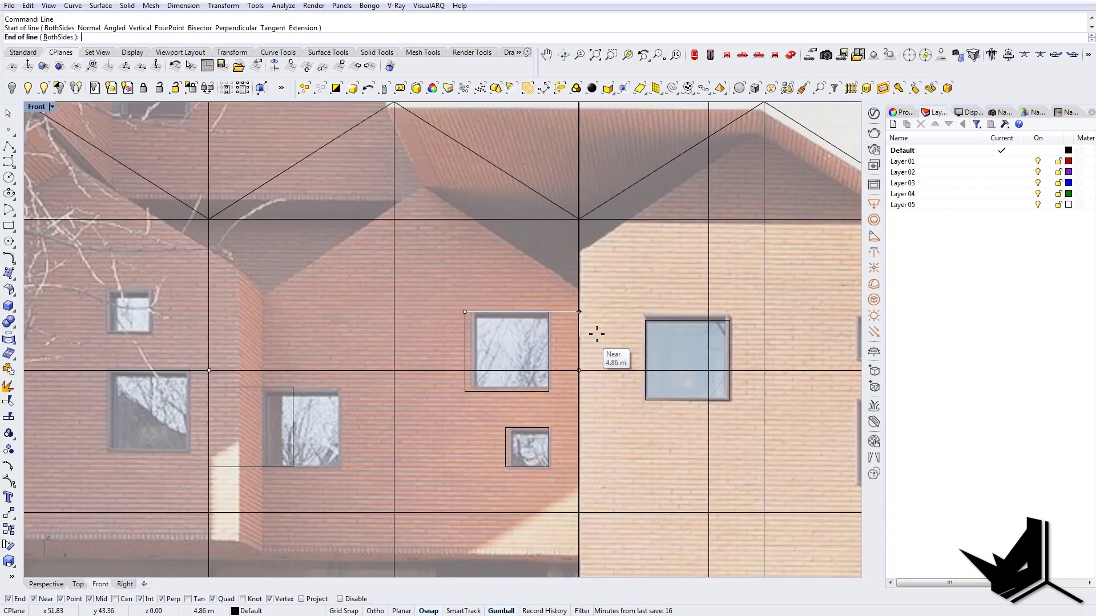
key("Escape")
Draw a horizontal guide line from the top left corner of the light orange volume's left window rectangle, leftward beyond the left volume.
key("Return")
scroll(646, 320, "down", 2)
left_click(645, 319)
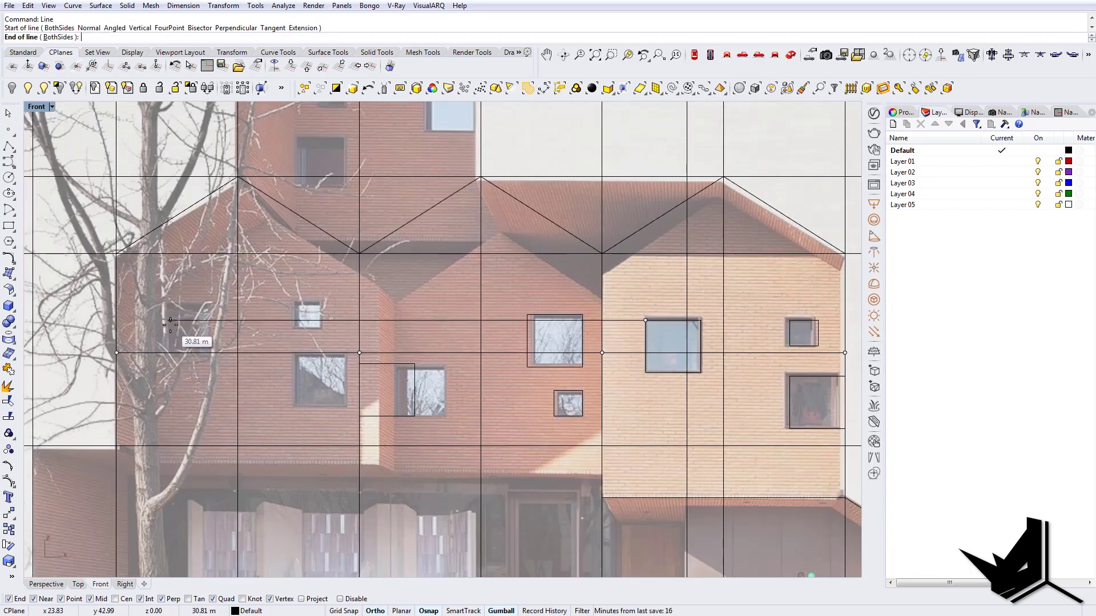
key("Escape")
Move the middle volume's upper window rectangle vertically from its top right corner onto the new horizontal guide line.
scroll(559, 332, "up", 4)
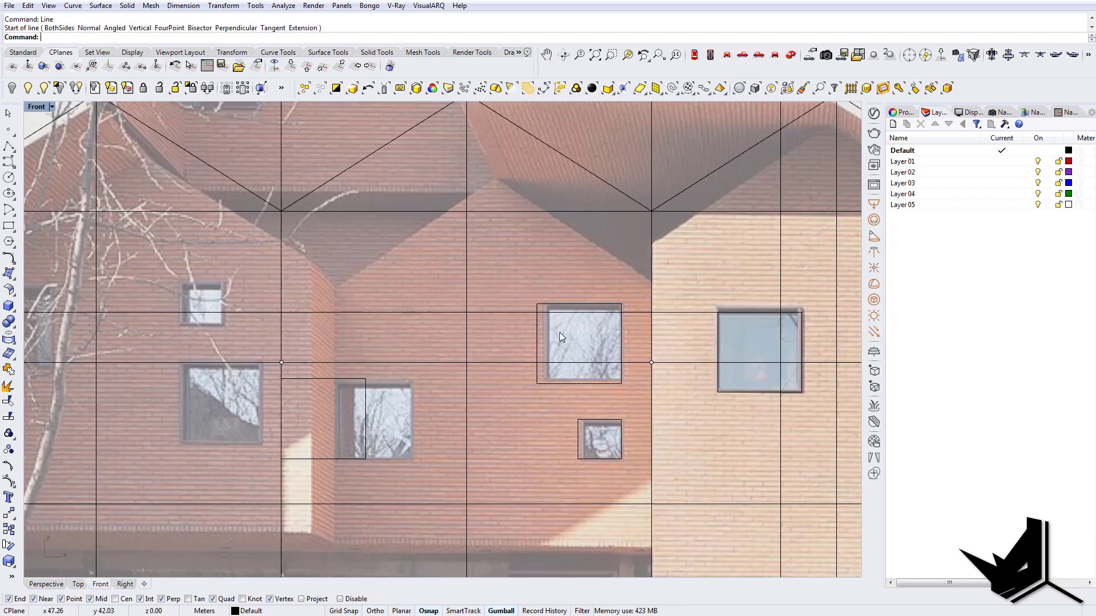
left_click(581, 320)
right_click_drag(636, 312, 642, 317)
type("m")
key("Return")
scroll(650, 318, "up", 4)
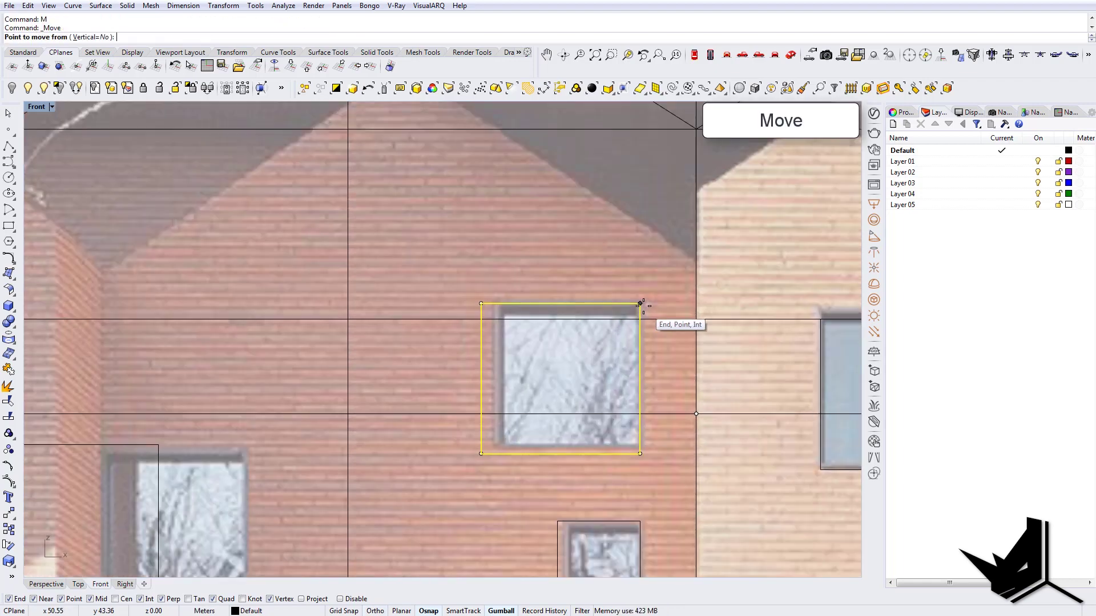
left_click(640, 302)
left_click(640, 319)
key("Escape")
Examine the window rectangles and the remaining untraced windows on the middle and left volumes.
scroll(654, 320, "down", 8)
scroll(514, 345, "down", 6)
right_click_drag(514, 345, 629, 344)
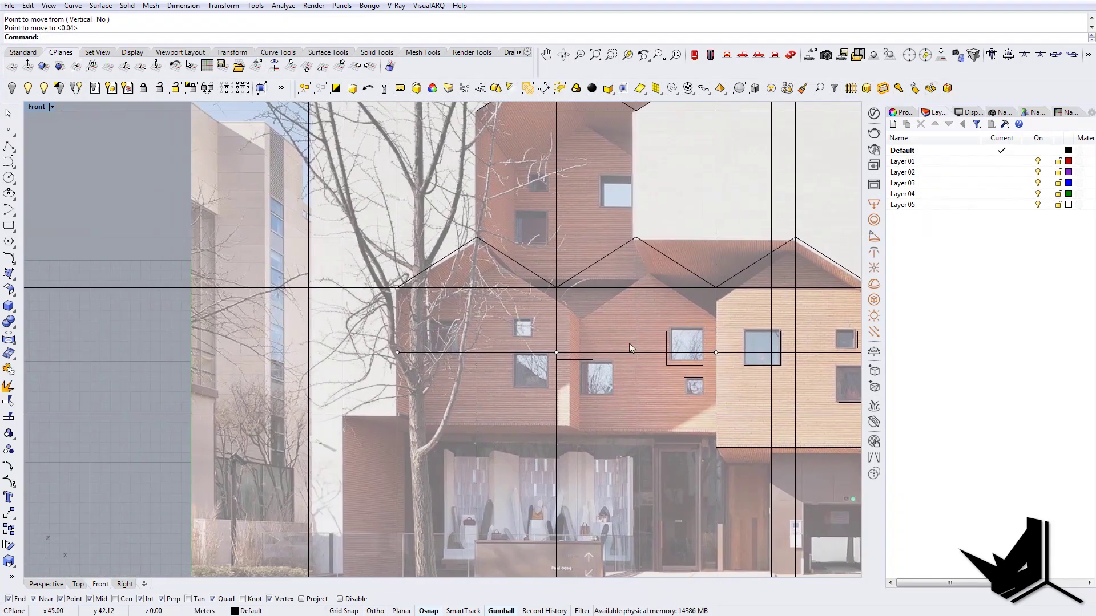
scroll(546, 349, "up", 6)
right_click_drag(622, 390, 618, 390)
scroll(566, 379, "down", 3)
scroll(570, 379, "up", 4)
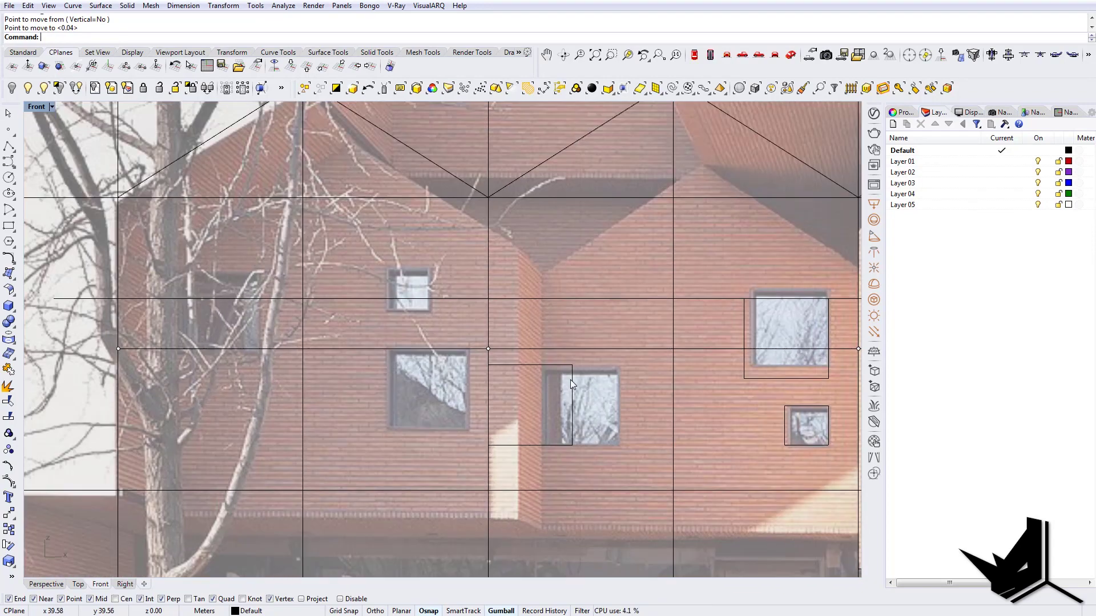
scroll(571, 379, "down", 5)
scroll(584, 381, "up", 3)
right_click_drag(619, 408, 585, 404)
right_click_drag(520, 396, 560, 398)
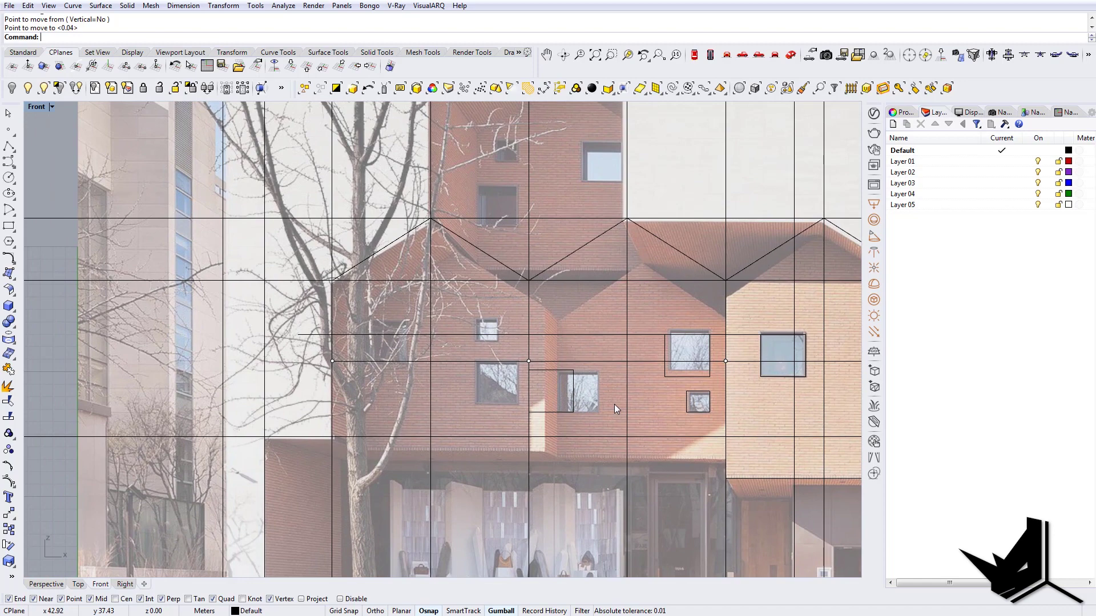
type("opy")
key("Return")
left_click(573, 370)
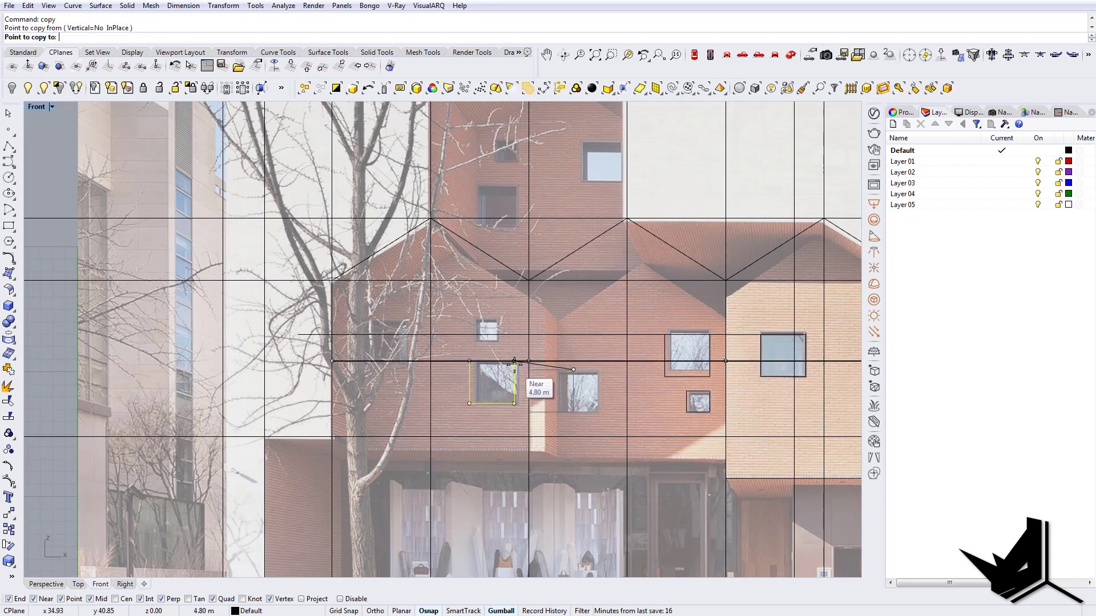
scroll(519, 368, "down", 1)
left_click(529, 385)
key("Return")
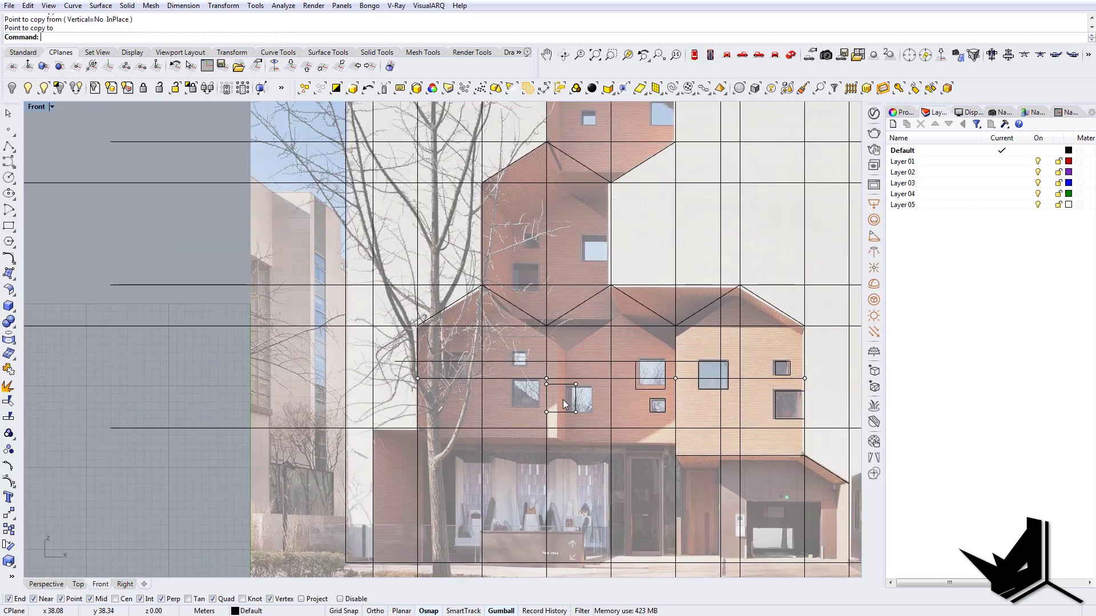
scroll(563, 399, "down", 2)
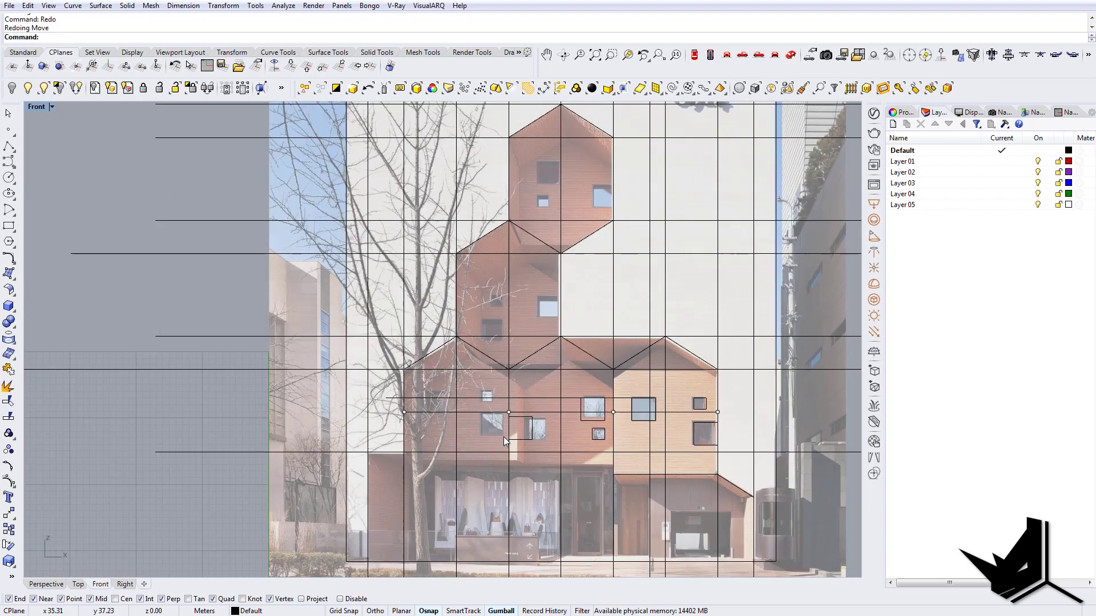
scroll(503, 436, "up", 4)
right_click_drag(511, 444, 538, 459)
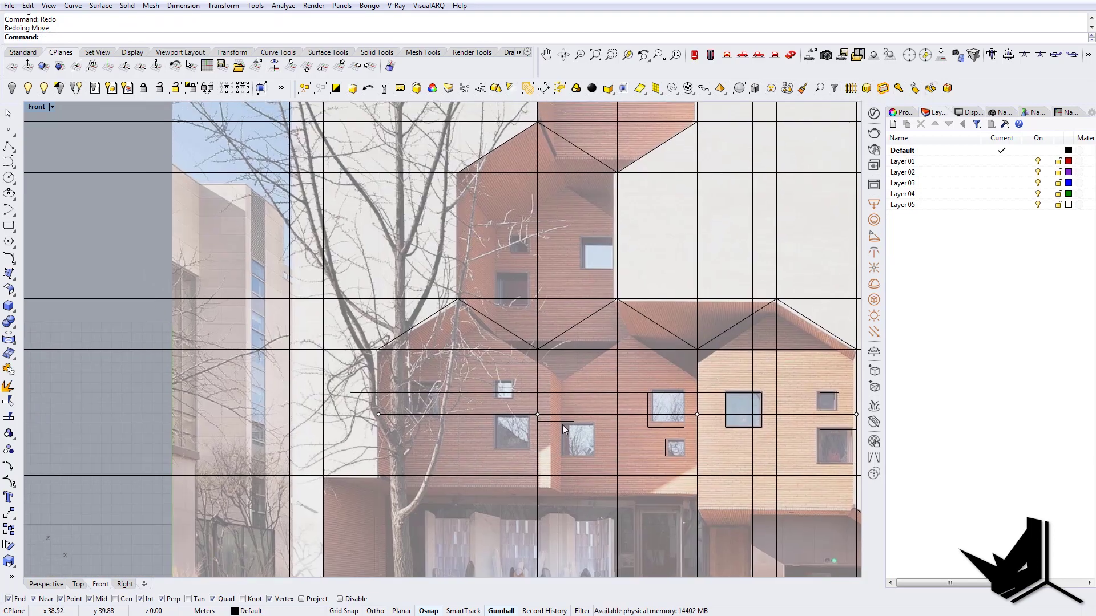
Copy the middle volume's left window rectangle from its top right corner onto the left volume's lower window, level with the horizontal guide line.
scroll(549, 424, "up", 2)
key("Return")
left_click(587, 422)
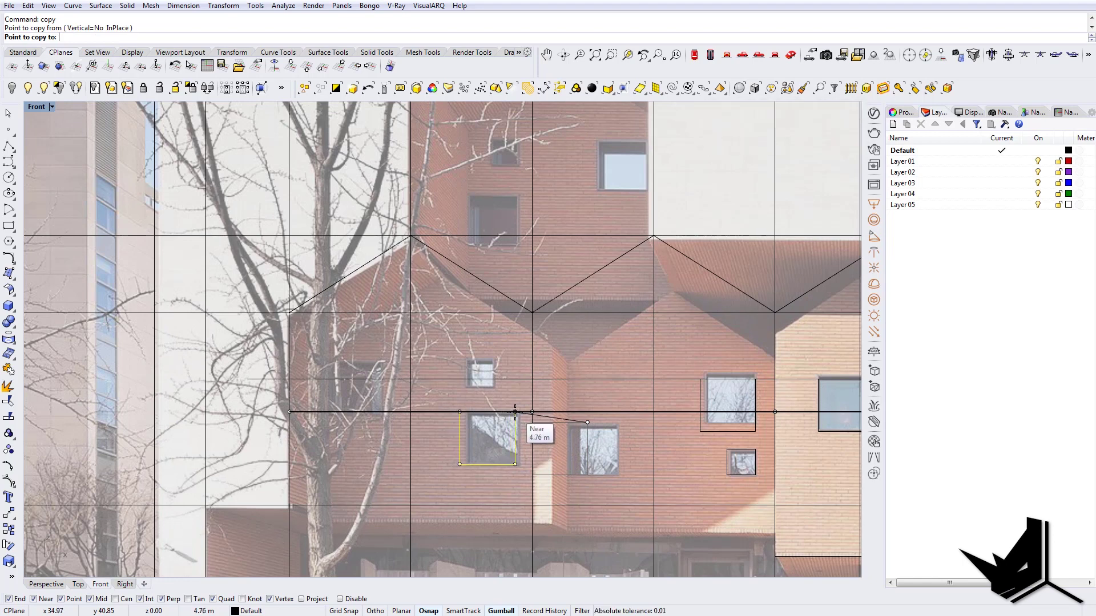
left_click(514, 411)
key("Return")
Copy the middle volume's small window rectangle from its top left corner onto the left volume's small upper window.
left_click(734, 450)
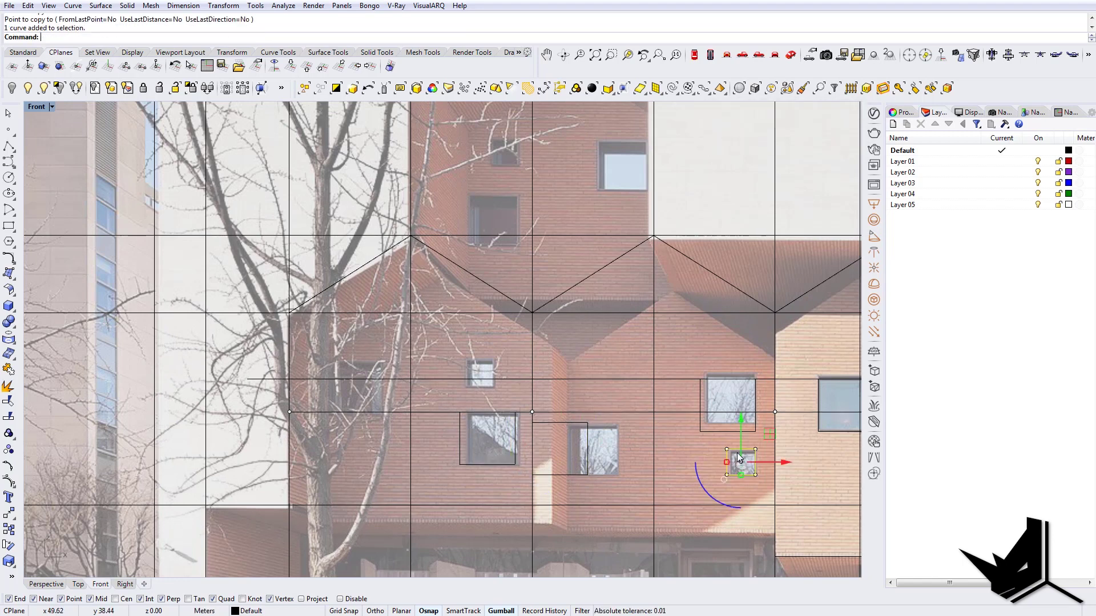
type("c")
key("Return")
left_click(726, 449)
scroll(465, 362, "up", 2)
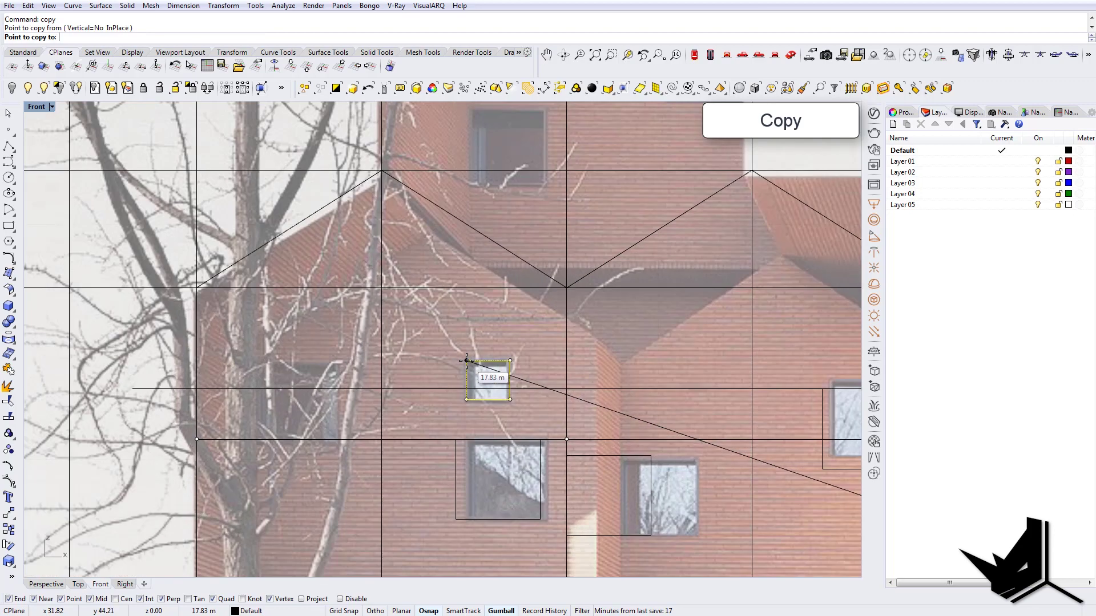
left_click(466, 361)
key("Return")
scroll(468, 362, "down", 8)
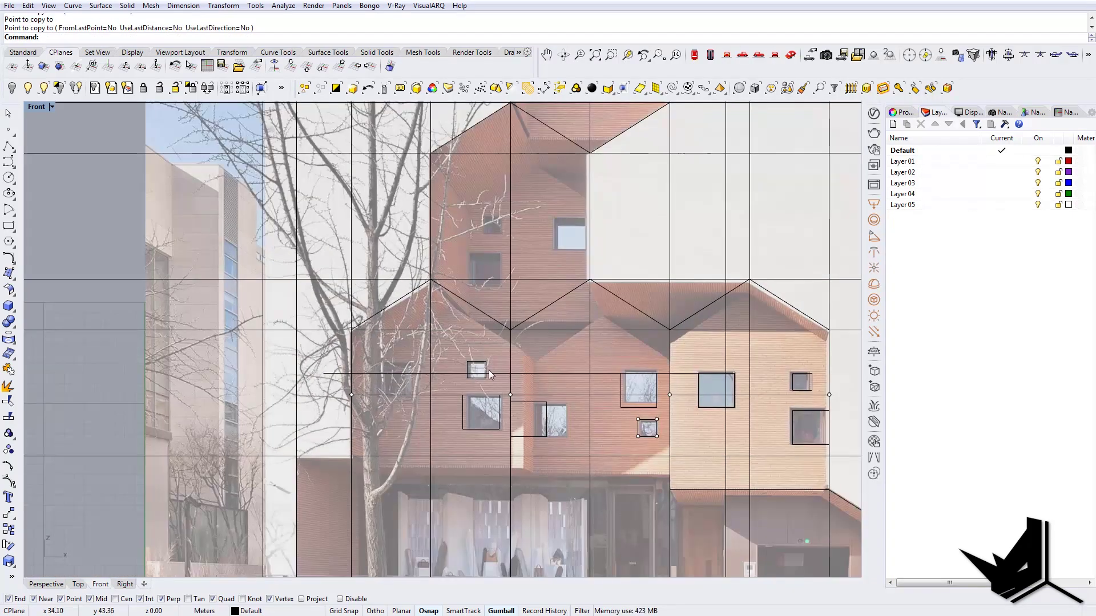
Copy the left volume's lower rectangle level with the small rectangle's top and shift the copy left onto the window behind the tree.
scroll(488, 370, "up", 6)
left_click(563, 440)
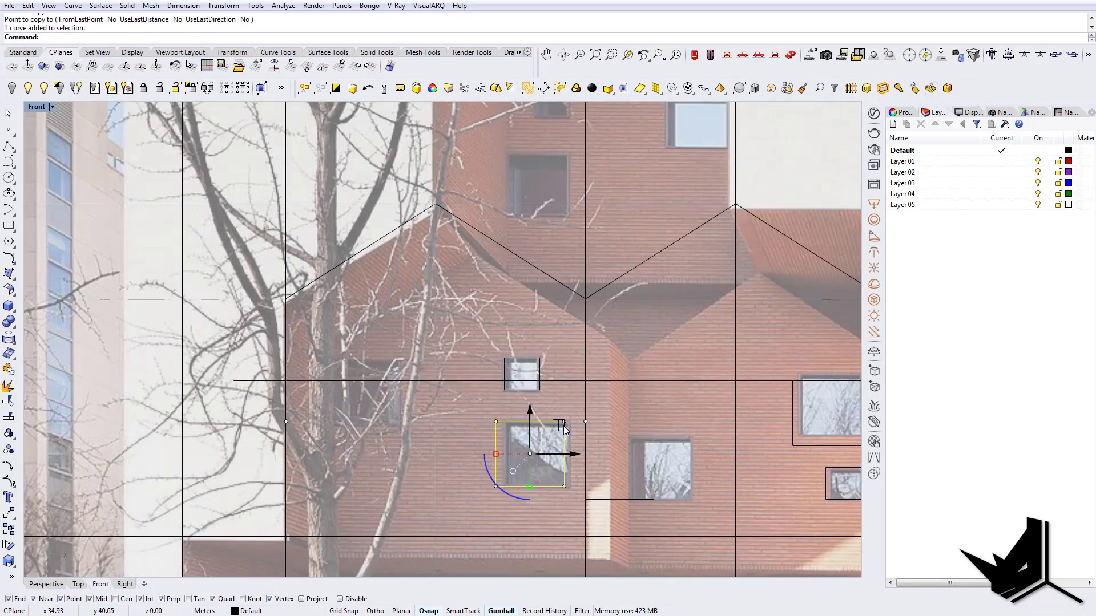
type("c")
key("Return")
left_click(564, 421)
left_click(504, 358)
key("Return")
left_click(468, 359)
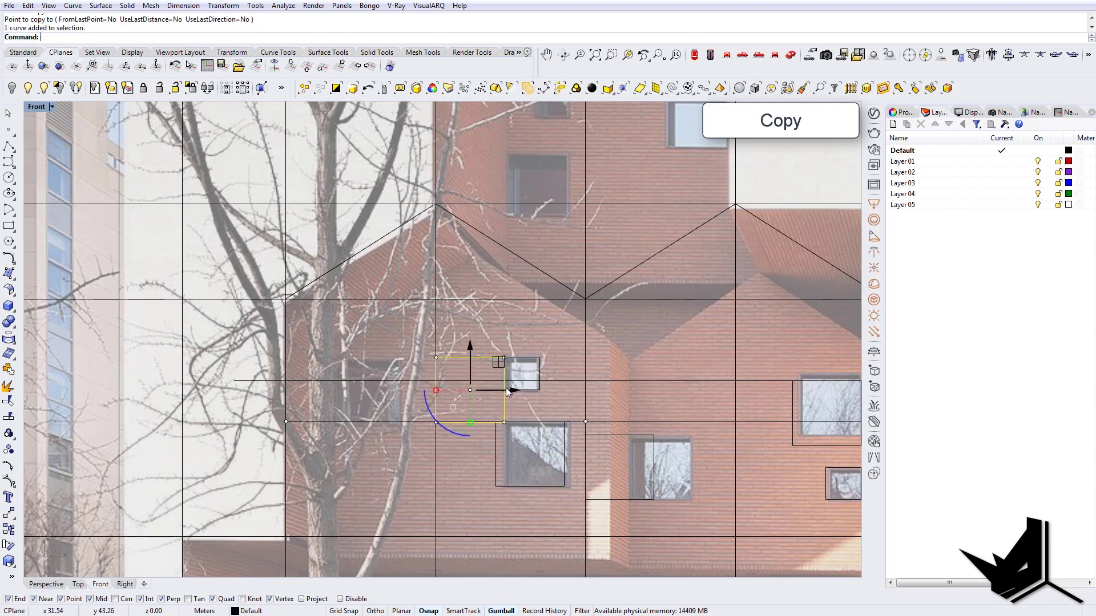
left_click_drag(509, 390, 409, 389)
scroll(405, 388, "down", 4)
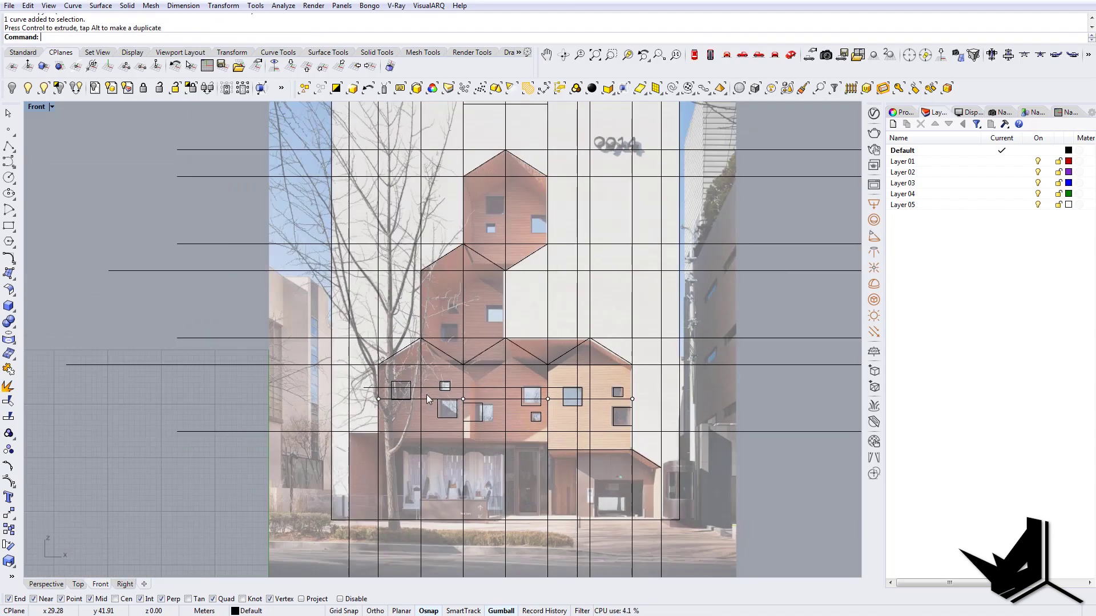
Copy the left volume's lower window rectangle from its top left corner onto the left edge of the second-tier volume.
scroll(426, 395, "up", 3)
scroll(470, 397, "up", 2)
left_click(337, 500)
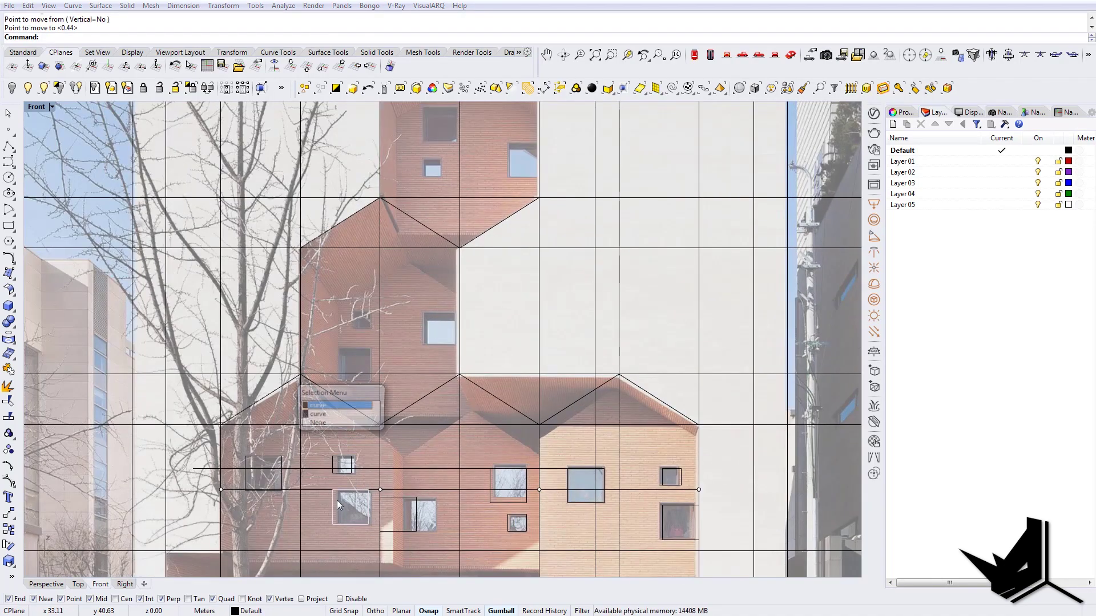
type("C")
key("Return")
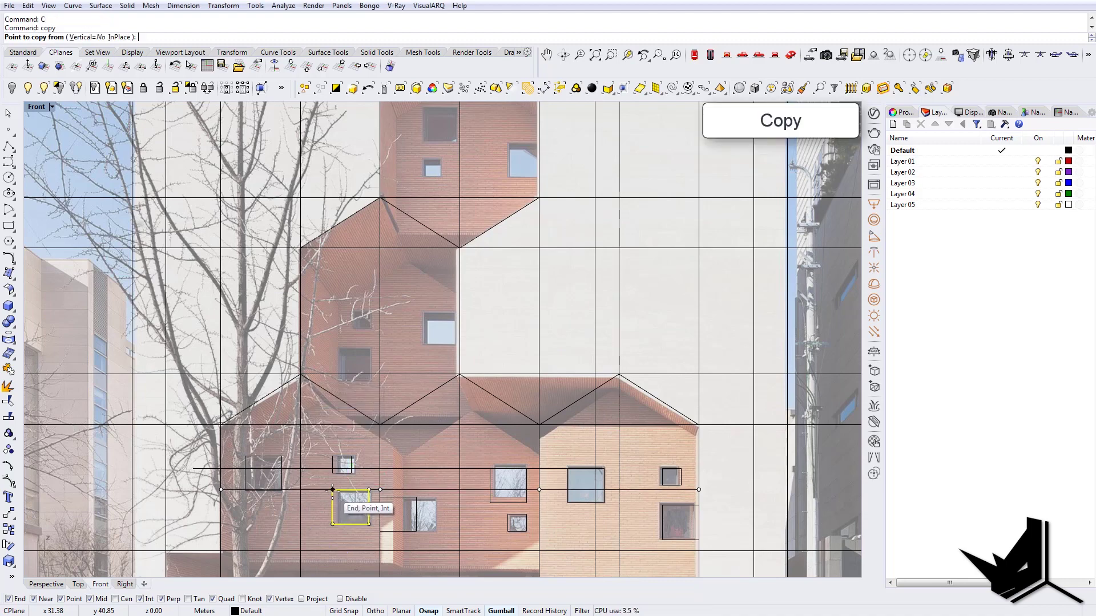
left_click(332, 490)
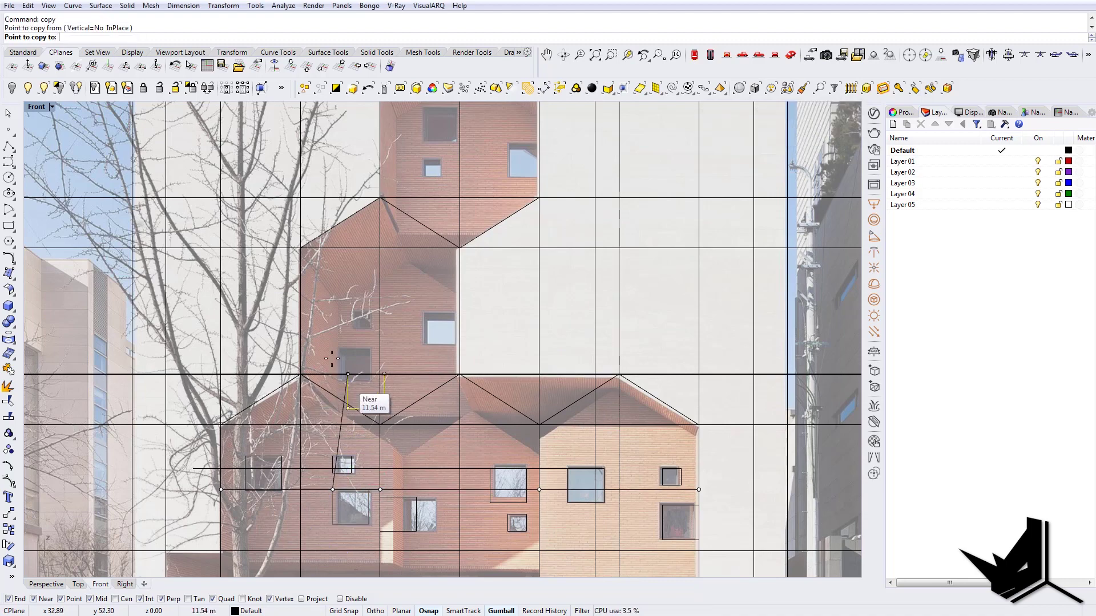
left_click(300, 326)
key("Escape")
key("Escape")
Draw a diagonal line from the second-tier volume's upper left corner down along the photo's perspective to the recessed facade.
right_click_drag(324, 323, 330, 331)
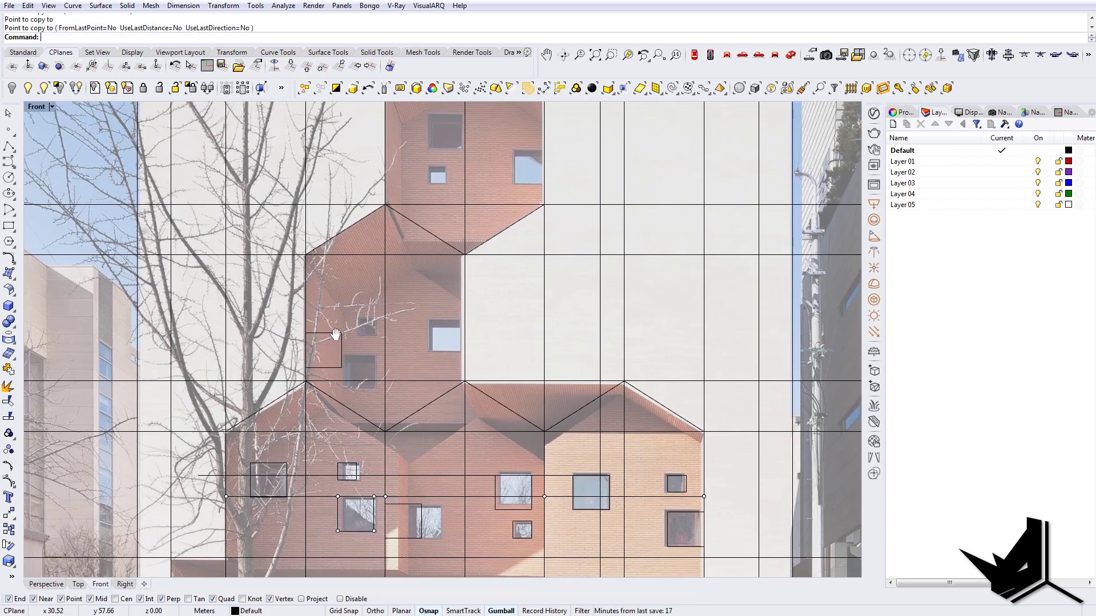
type("pl")
key("Return")
scroll(317, 278, "up", 6)
left_click(296, 236)
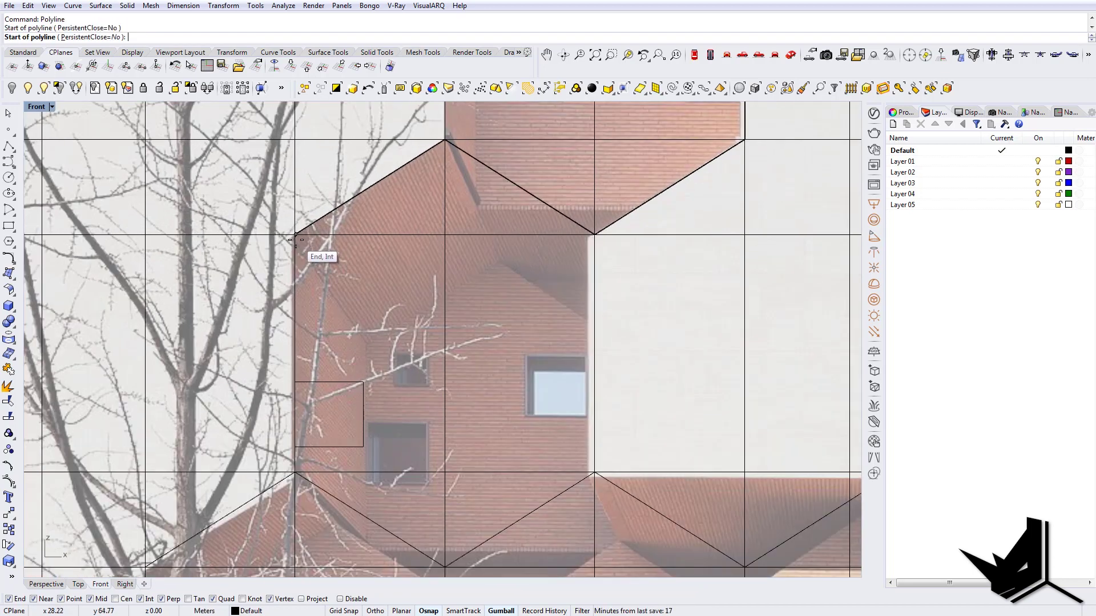
left_click(370, 346)
key("Return")
Move the diagonal line from its upper end to the top right corner of the second-tier volume's window rectangle.
left_click(362, 326)
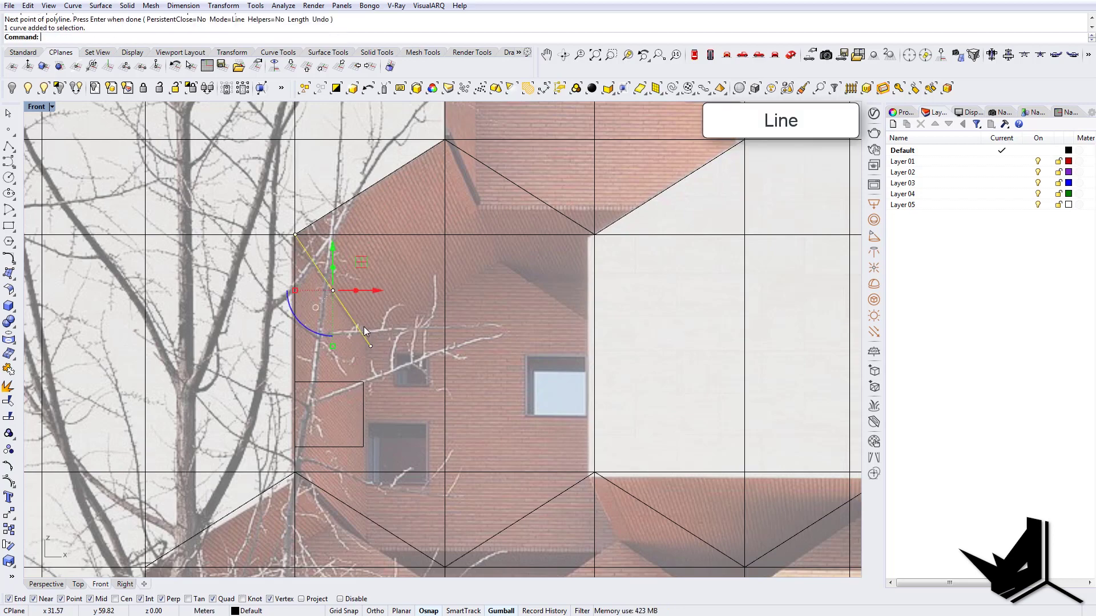
type("m")
key("Return")
left_click(296, 234)
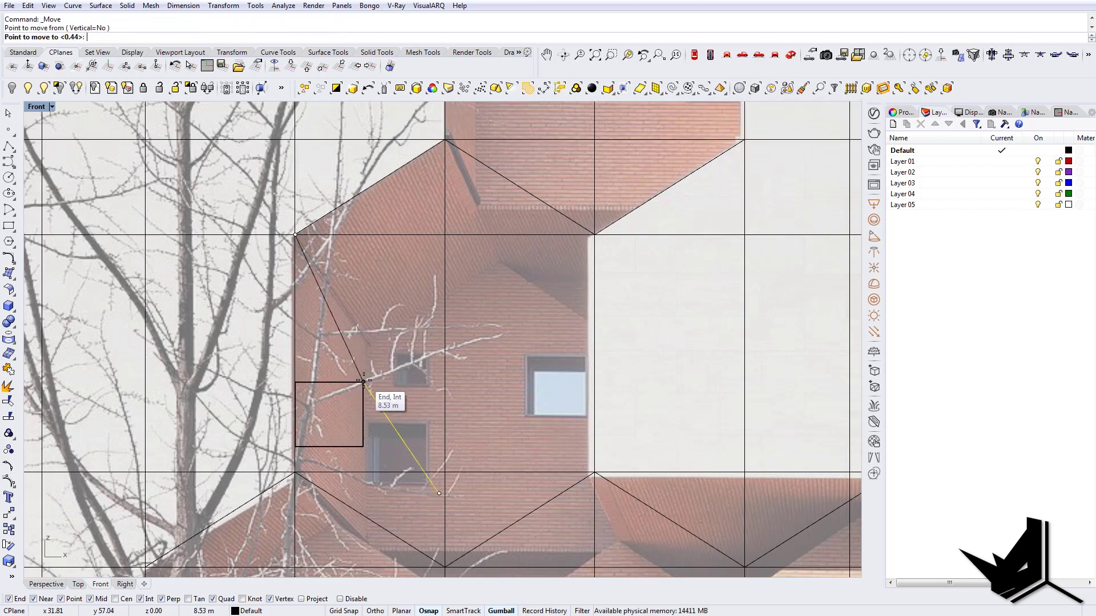
left_click(364, 381)
Move the rectangle and diagonal line together, bringing the line's crossing with the horizontal guide to the lower photo window's top right corner.
scroll(426, 427, "down", 3)
scroll(426, 427, "up", 2)
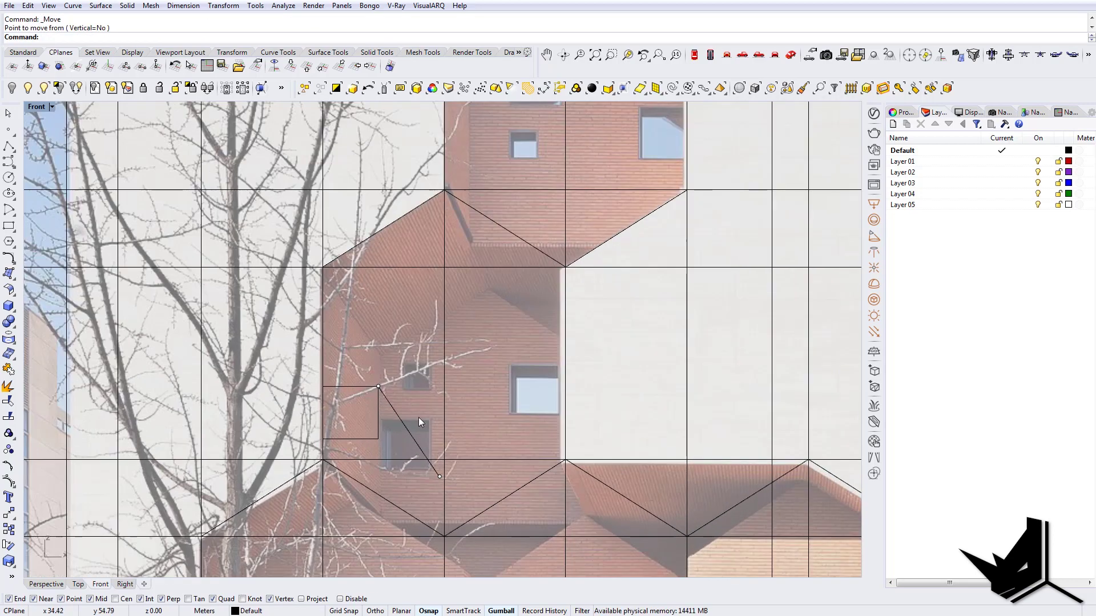
left_click_drag(421, 408, 361, 387)
scroll(408, 427, "up", 2)
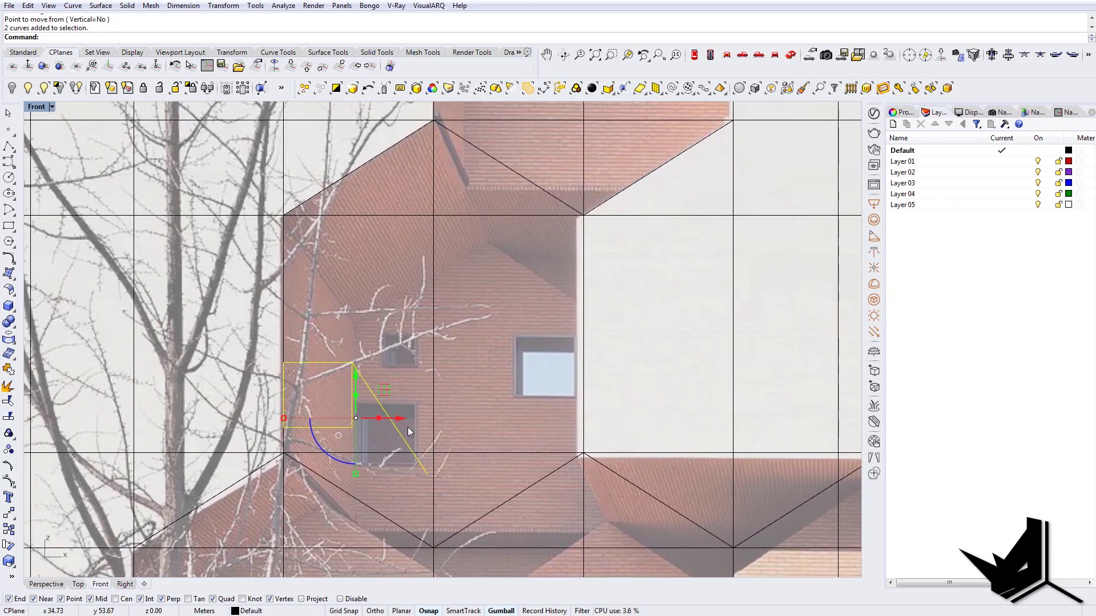
type("M")
key("Return")
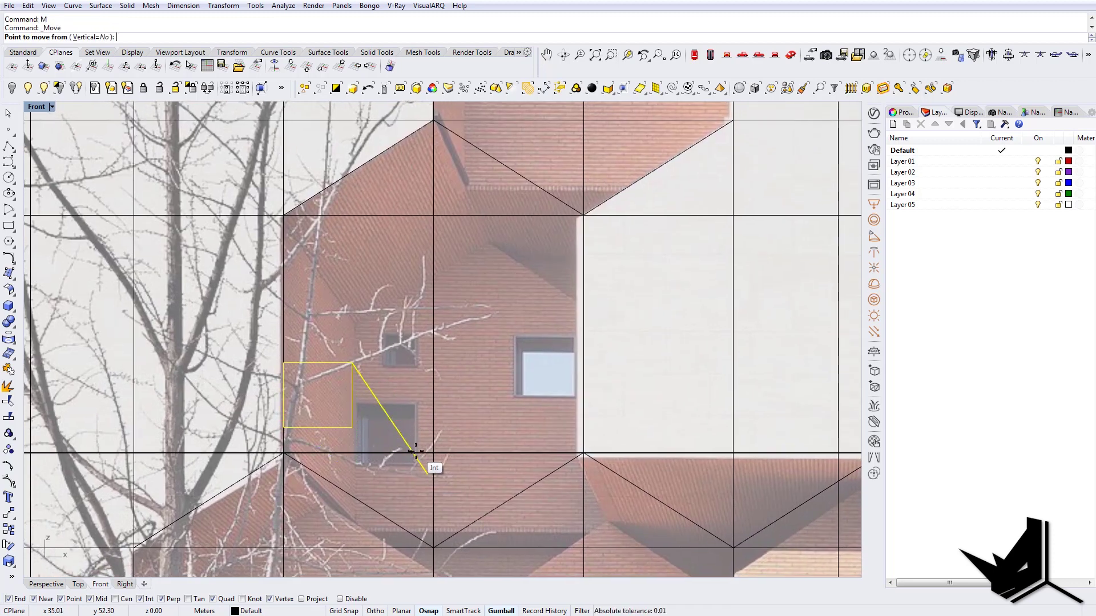
left_click(414, 454)
left_click(415, 405)
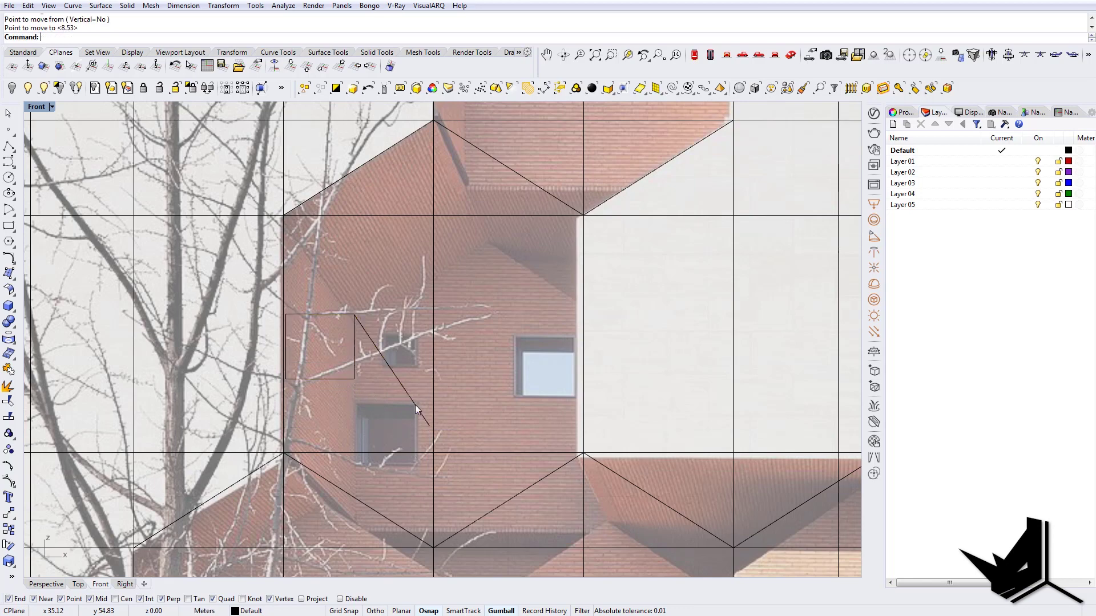
Move the second-tier rectangle about 0.11 m from its bottom left corner onto the volume's left vertical guide line.
scroll(415, 406, "down", 3)
scroll(379, 383, "up", 2)
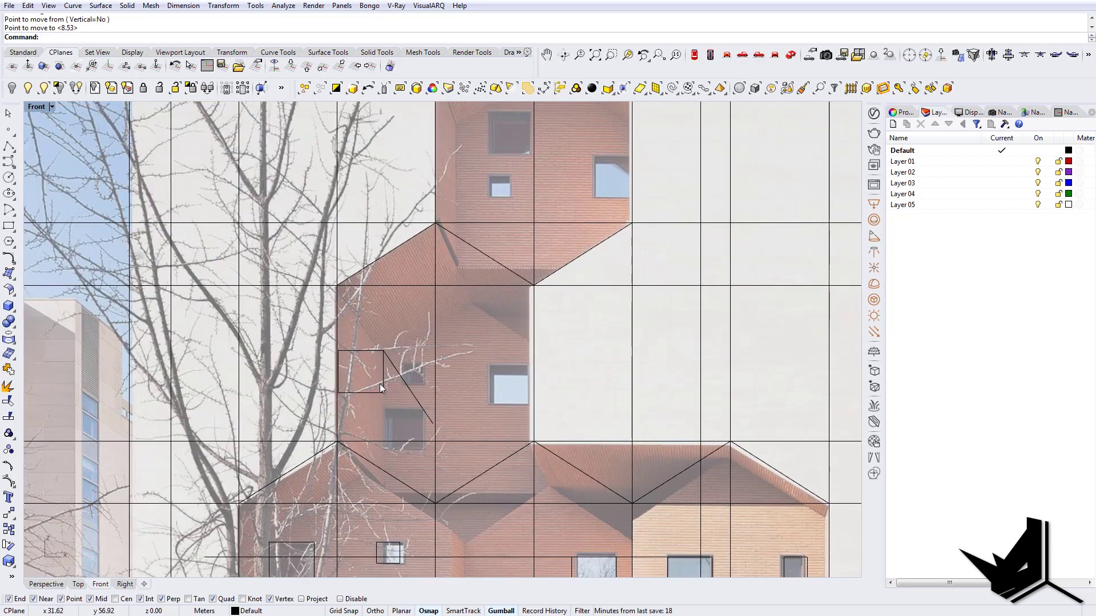
left_click(382, 386)
scroll(382, 385, "up", 2)
type("M")
key("Return")
scroll(347, 403, "up", 6)
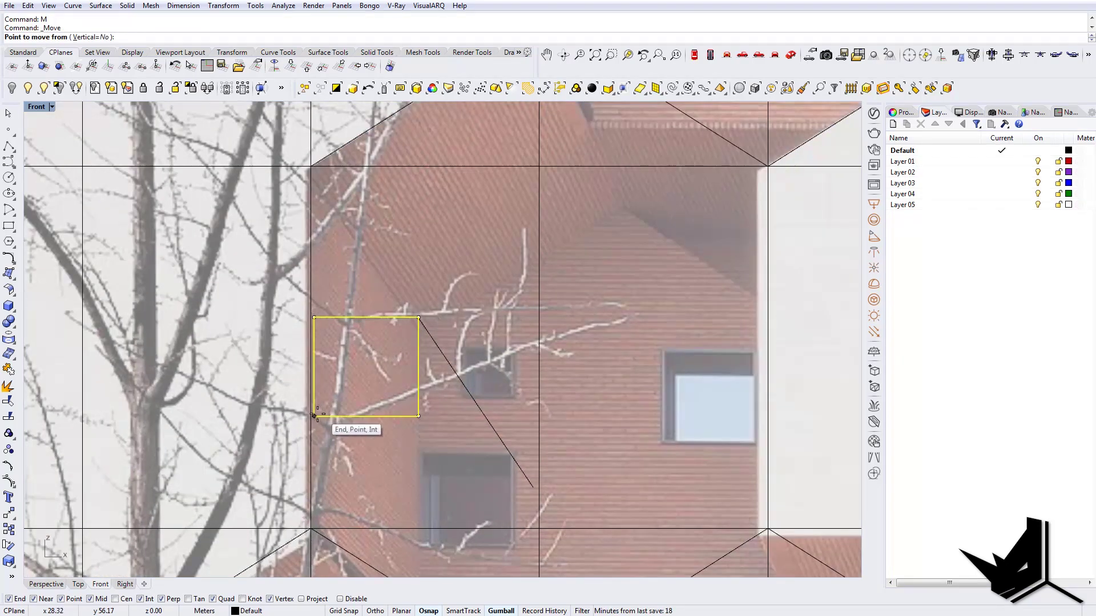
left_click(313, 416)
left_click(311, 417)
Copy the left volume's small window rectangle to the second-tier rectangle's top right corner and raise the copy about 2.37 m.
scroll(322, 420, "down", 6)
right_click_drag(385, 403, 393, 382)
scroll(375, 401, "down", 6)
scroll(379, 424, "up", 6)
scroll(377, 456, "down", 3)
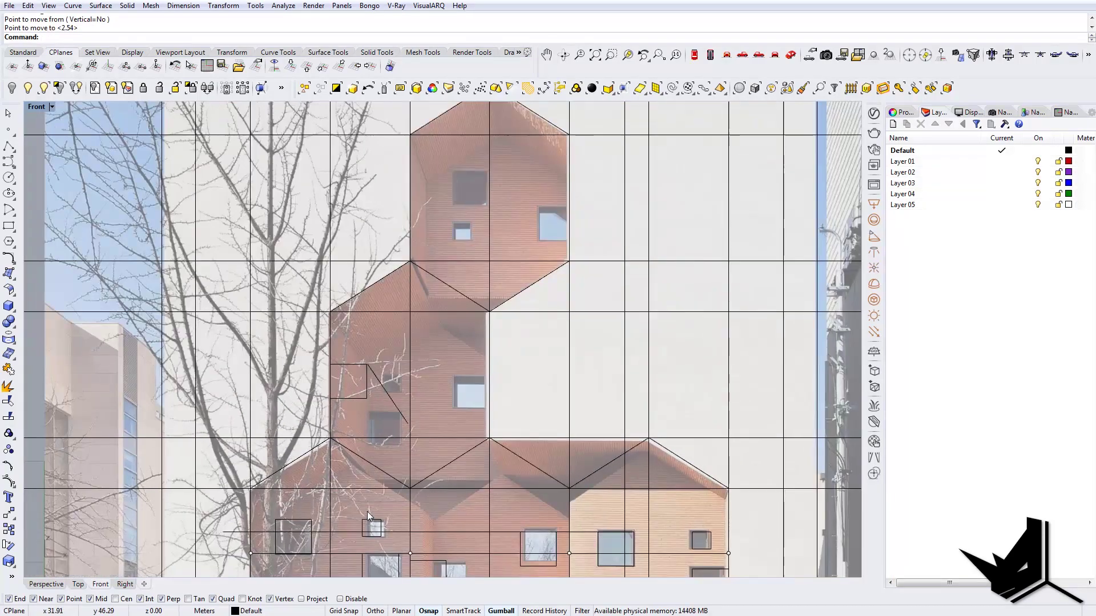
left_click(368, 511)
type("copy")
key("Return")
left_click(374, 522)
scroll(374, 522, "up", 2)
left_click(366, 363)
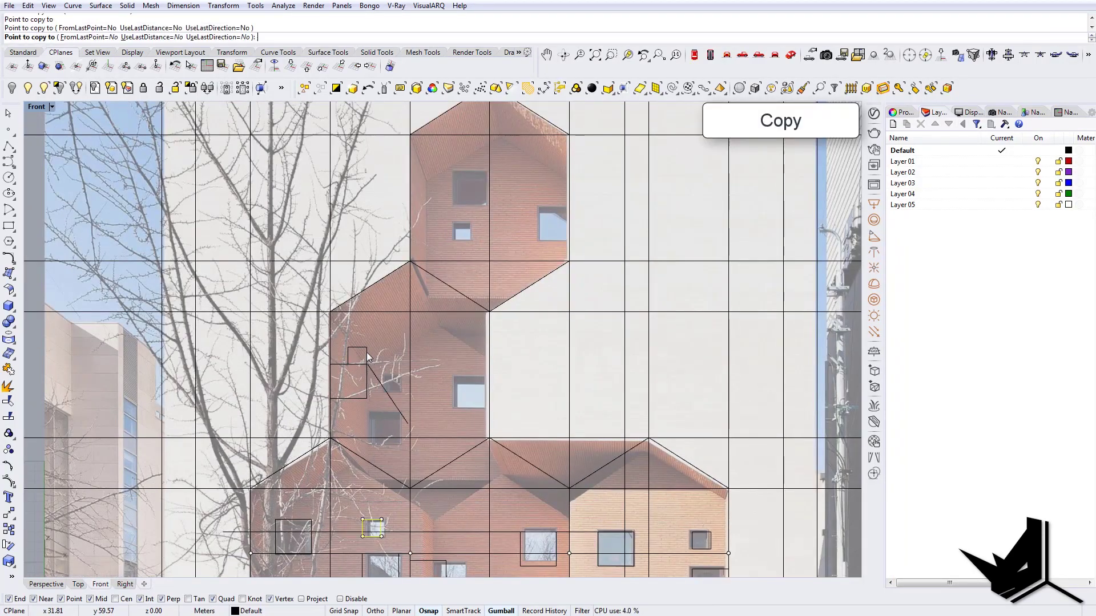
right_click(366, 359)
left_click(366, 348)
left_click_drag(357, 319, 357, 298)
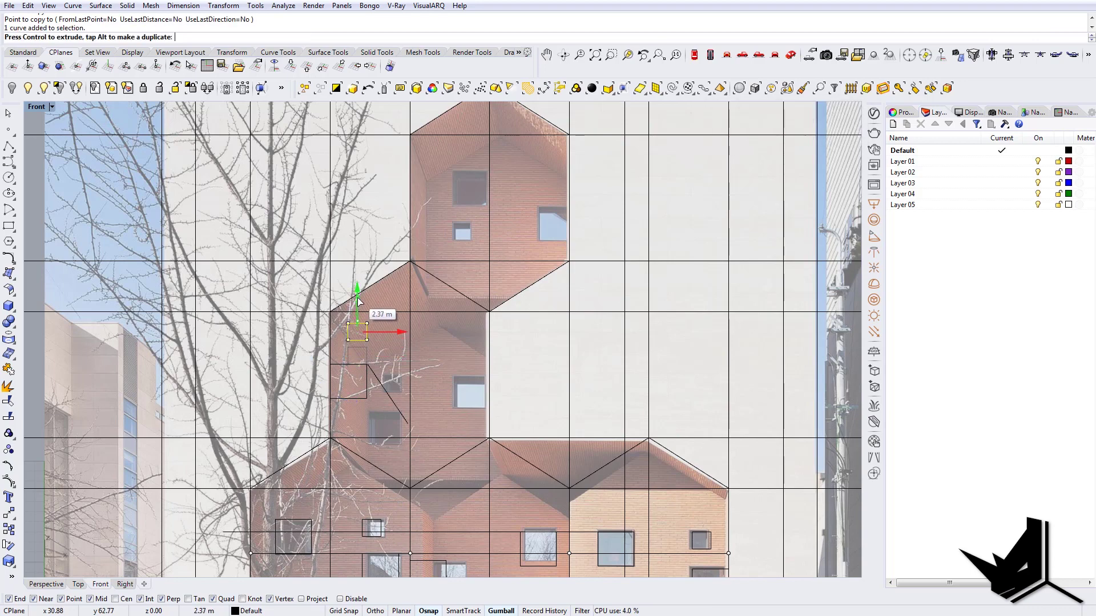
left_click(430, 348)
Copy the second-tier volume's left rectangle from its right side's midpoint onto the volume's right edge, above the right photo window.
right_click_drag(432, 348, 400, 343)
left_click(333, 388)
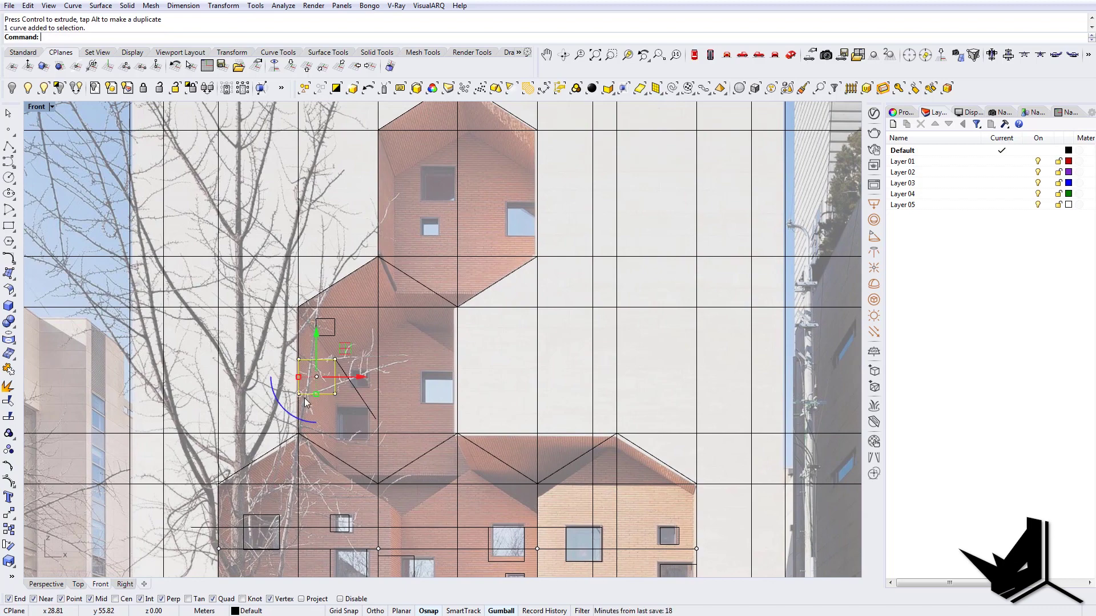
right_click(333, 397)
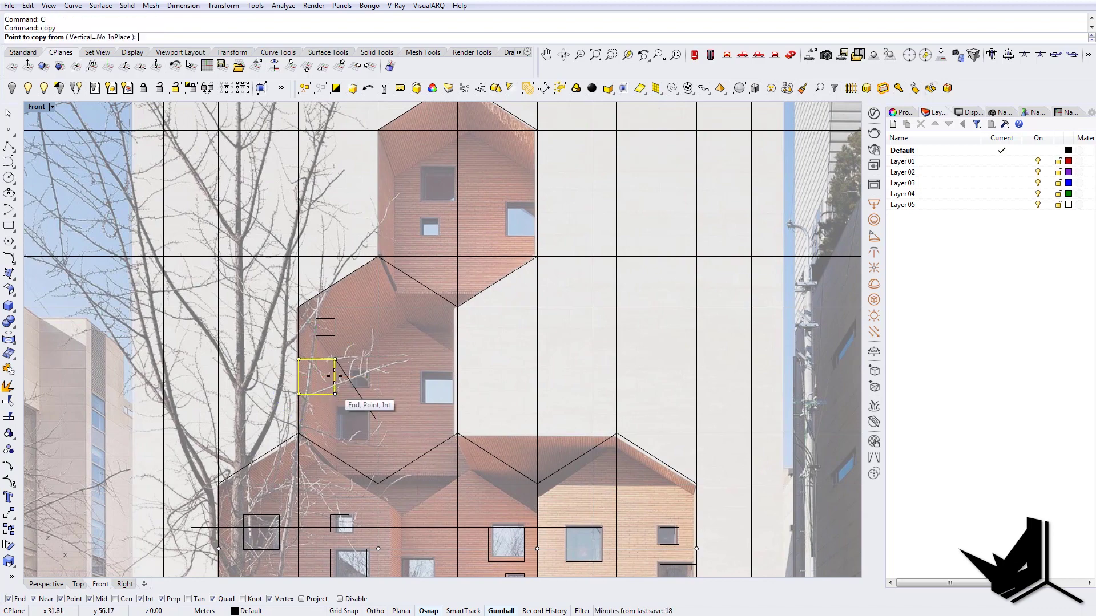
left_click(334, 377)
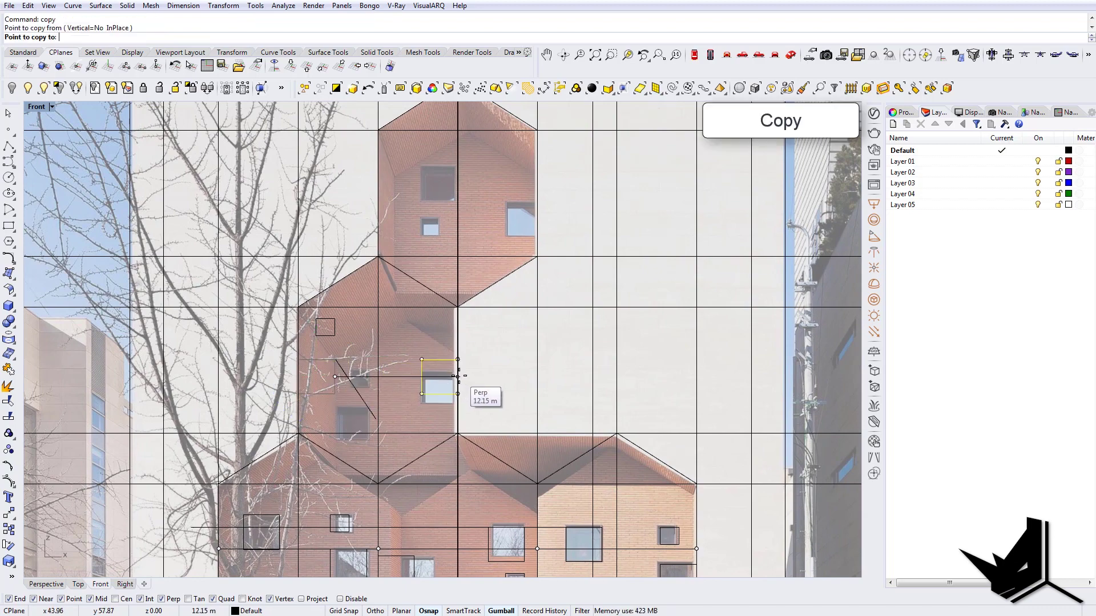
left_click(457, 335)
right_click(444, 344)
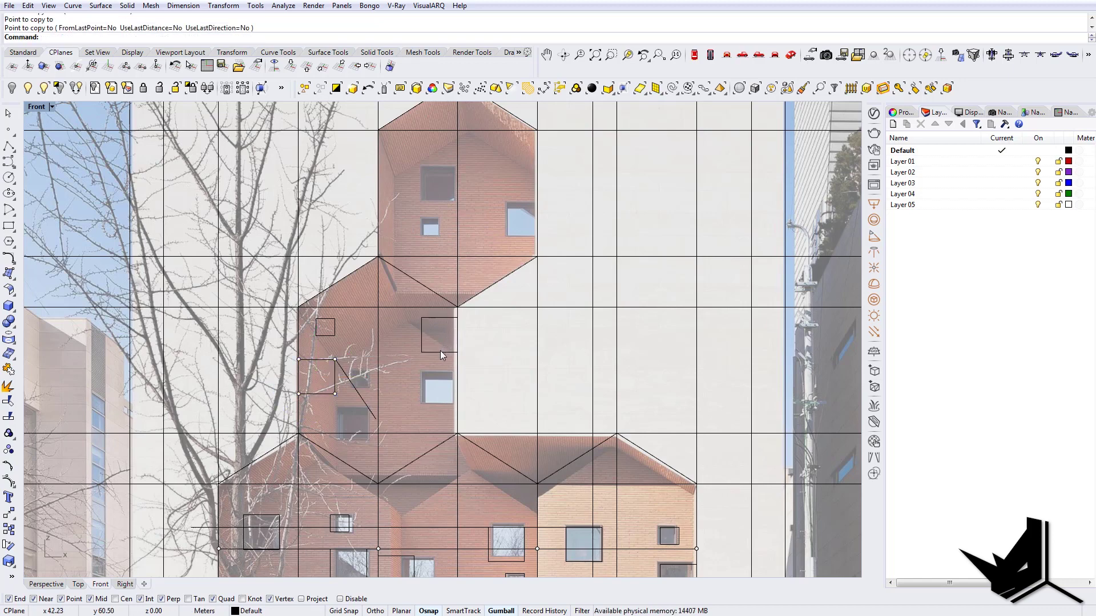
Move the second-tier volume's right rectangle vertically so its top is level with the small rectangle's top.
left_click(440, 351)
type("M")
key("Return")
left_click(422, 323)
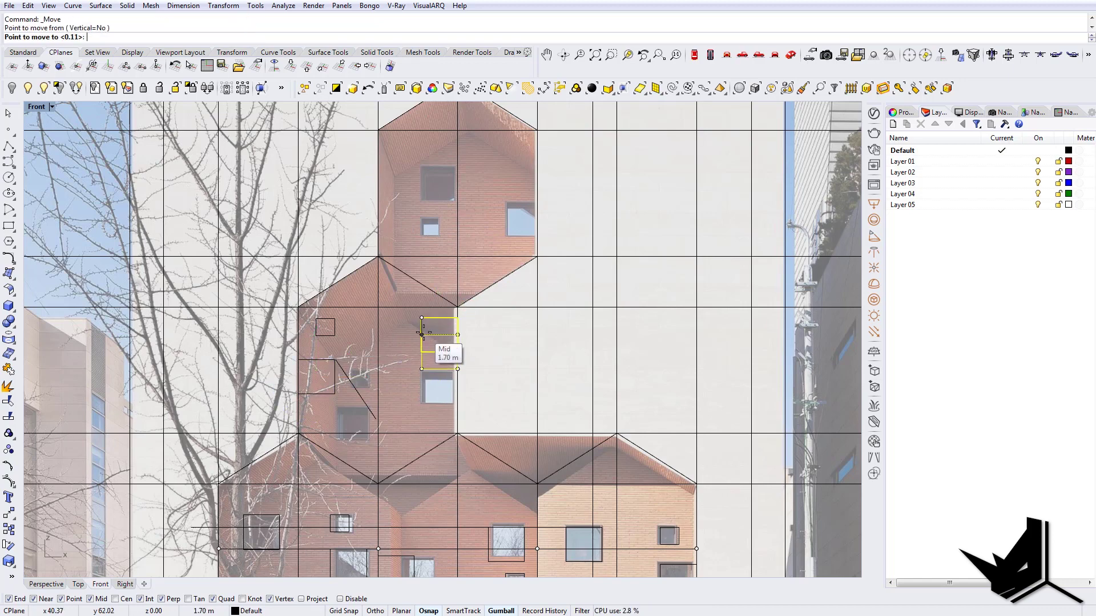
left_click(336, 321)
right_click_drag(439, 386, 427, 420)
scroll(427, 421, "down", 4)
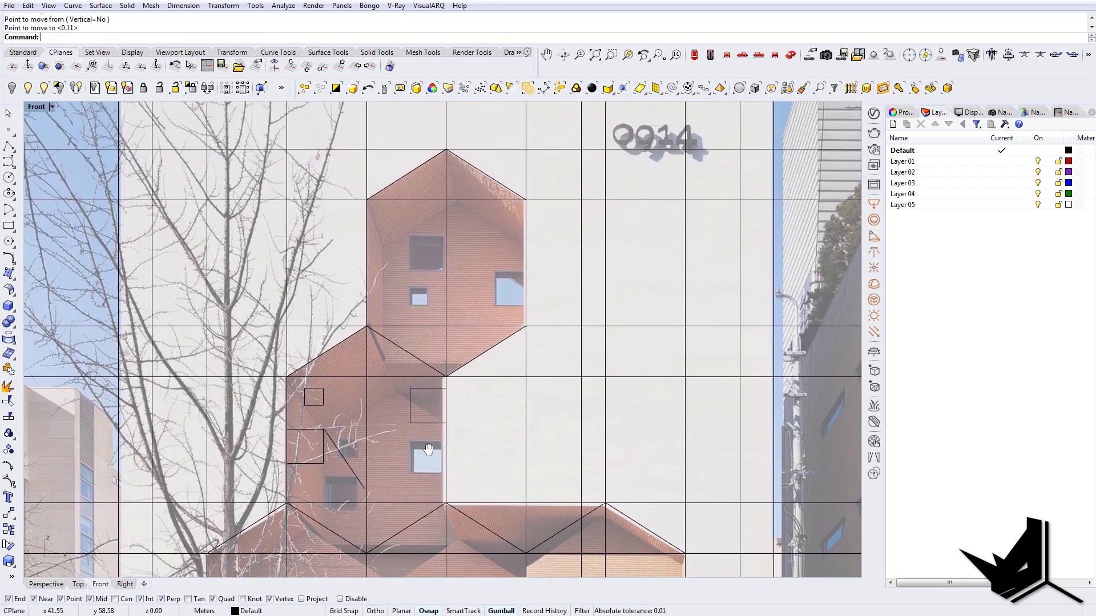
scroll(446, 352, "up", 4)
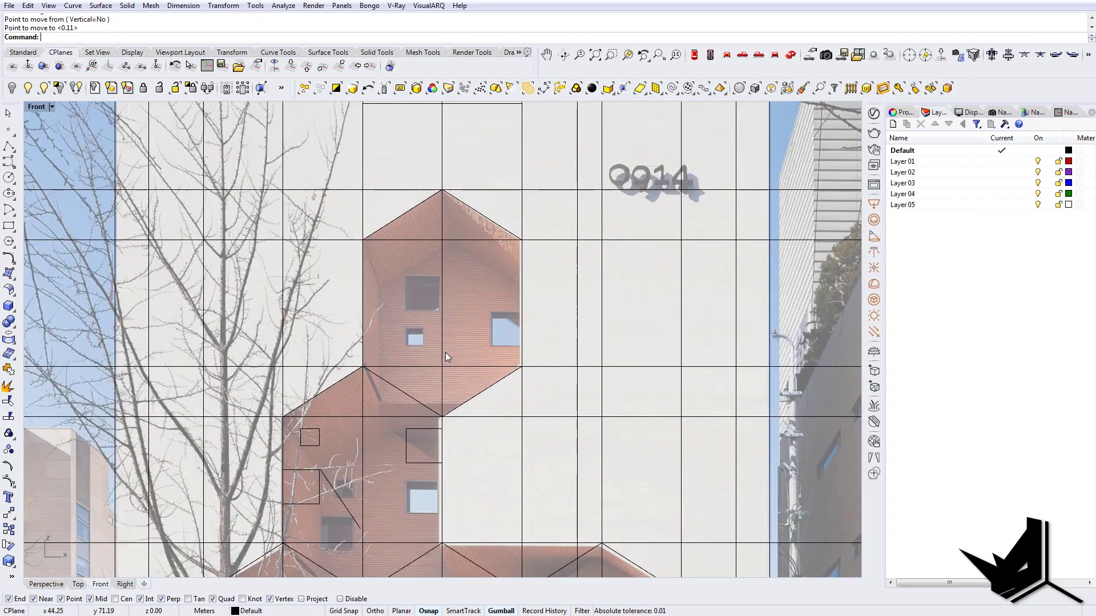
right_click_drag(434, 314, 428, 369)
scroll(428, 365, "down", 5)
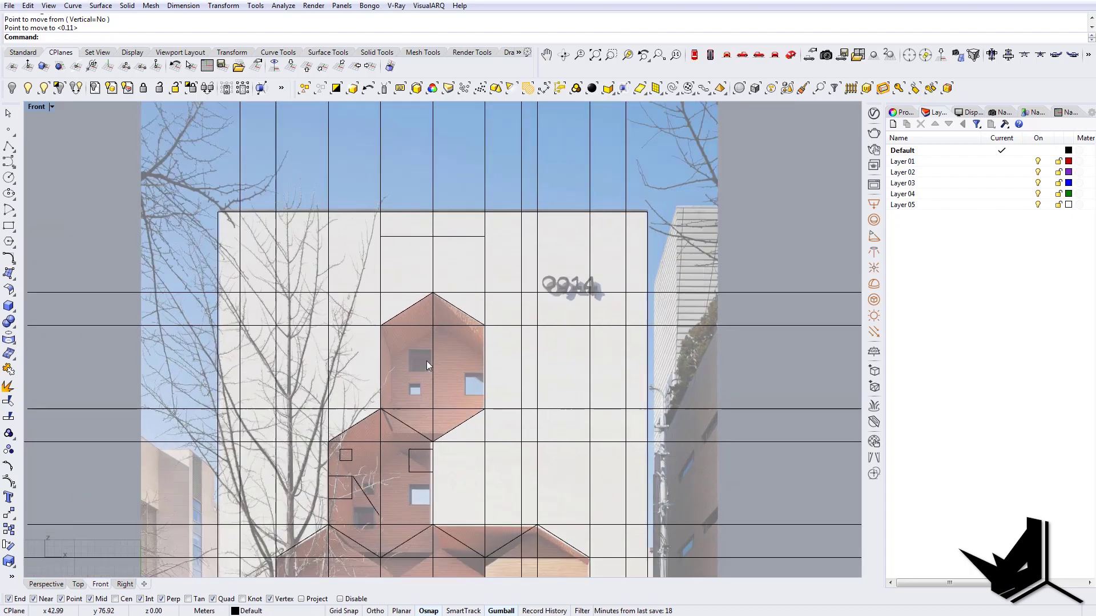
Copy the second-tier volume's right rectangle from its top right corner onto the top volume's centre line, over the upper photo window.
scroll(425, 368, "up", 3)
scroll(431, 394, "down", 3)
scroll(446, 422, "up", 4)
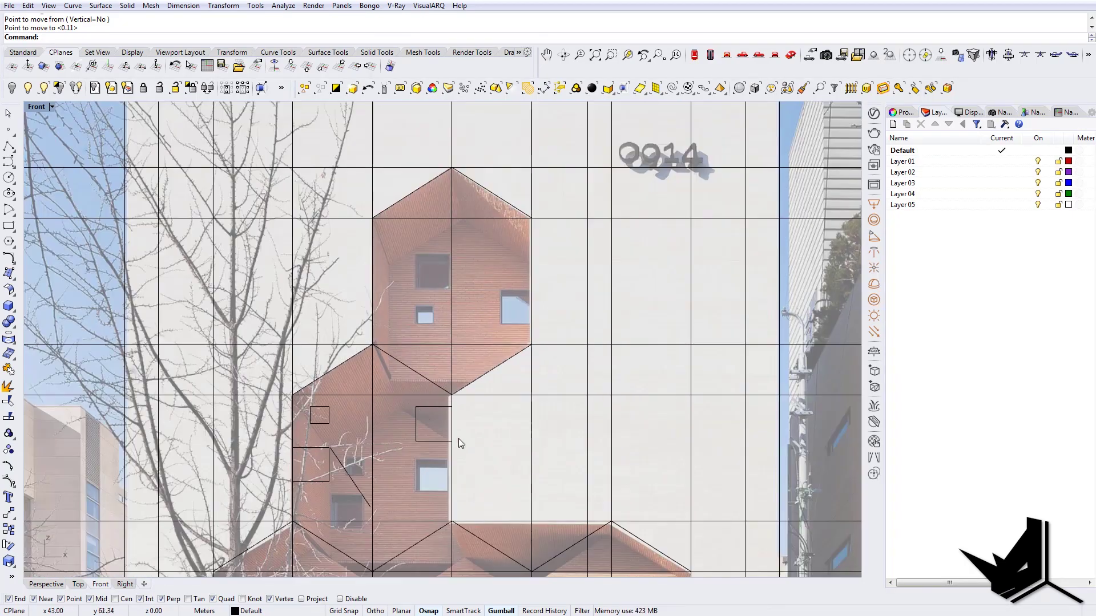
scroll(461, 440, "down", 4)
scroll(446, 445, "up", 4)
left_click(429, 448)
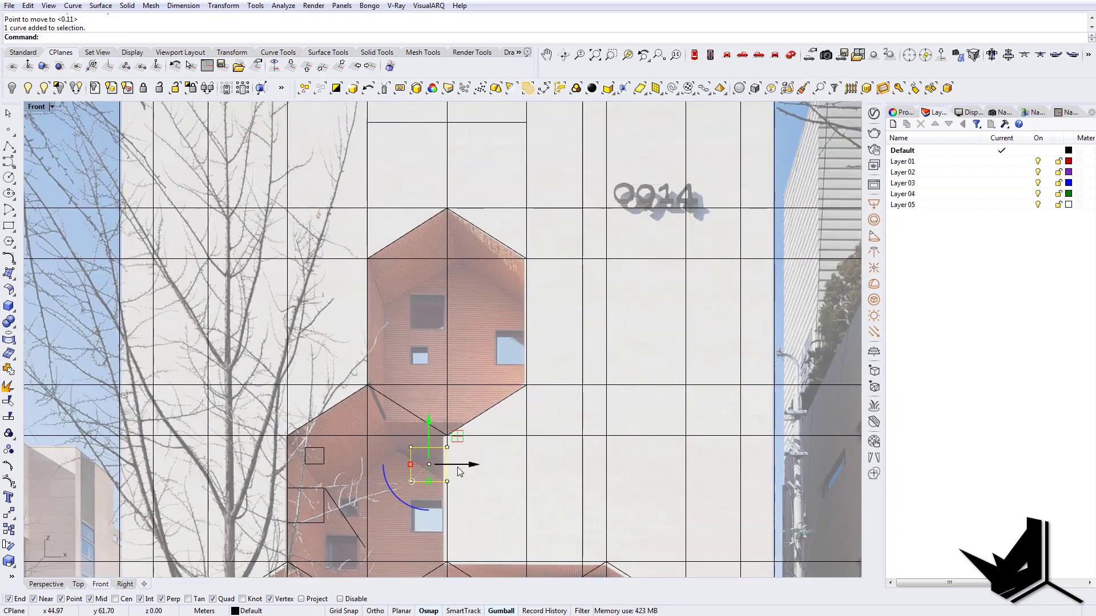
type("copy")
key("Return")
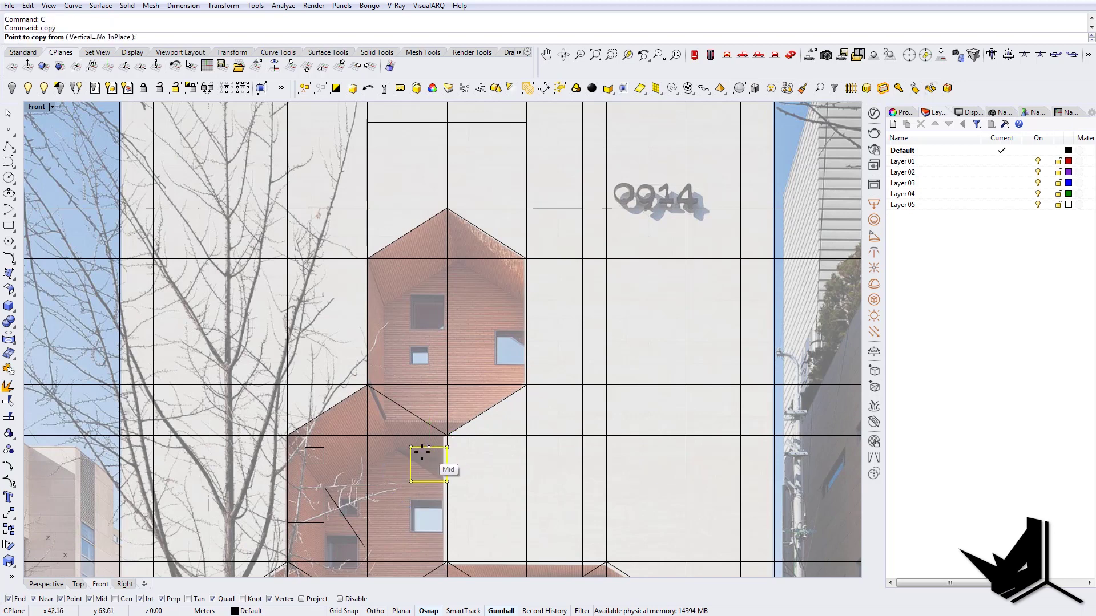
left_click(411, 448)
key("Escape")
key("Return")
left_click(446, 447)
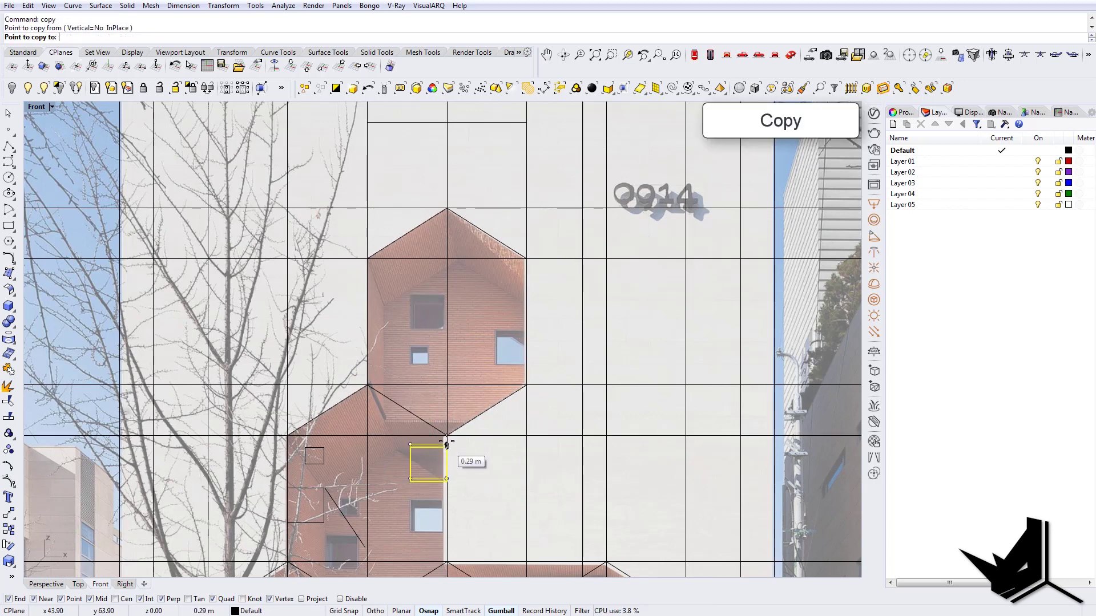
left_click(447, 294)
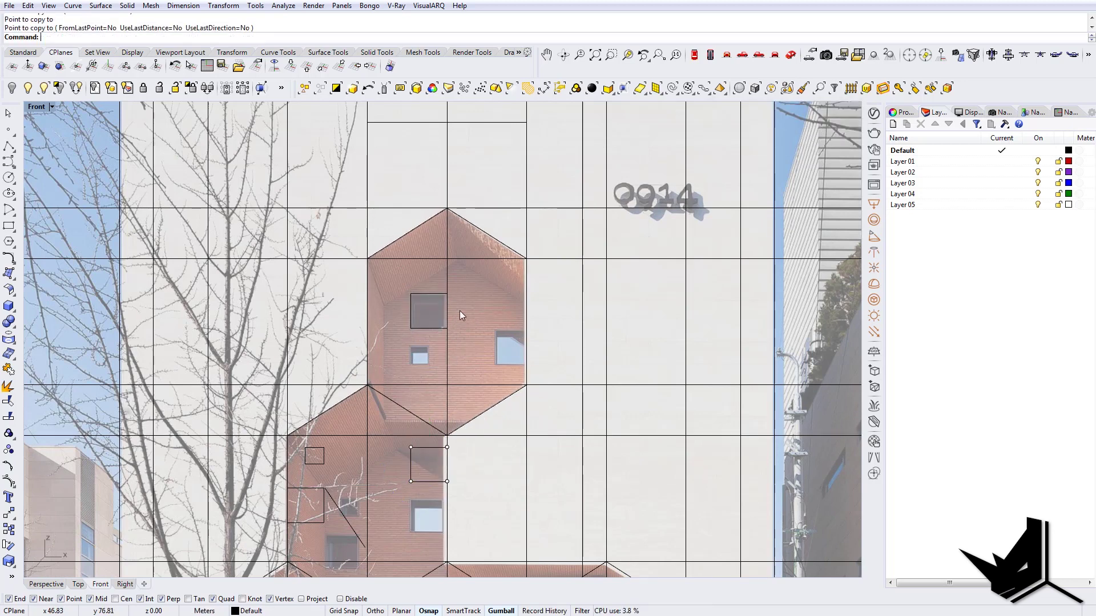
key("Return")
Copy the top volume's rectangle from its top right corner to the midpoint of the volume's right edge.
key("Return")
left_click(447, 293)
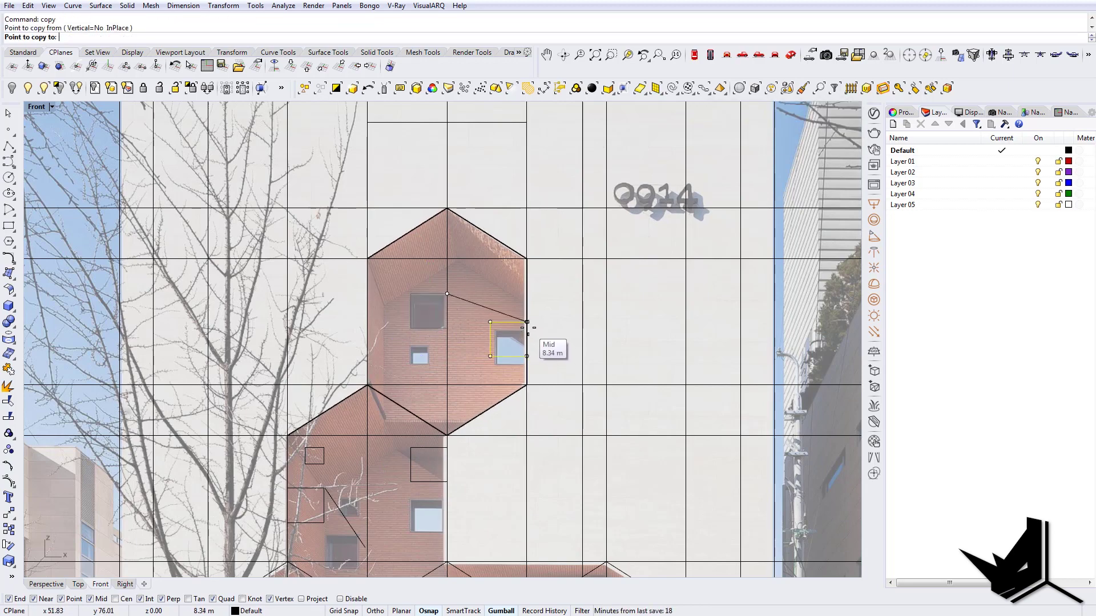
left_click(527, 323)
key("Return")
Copy the second-tier small rectangle from its bottom left corner onto the top volume's small photo window, aligned below the large rectangle.
scroll(445, 354, "up", 2)
left_click(290, 494)
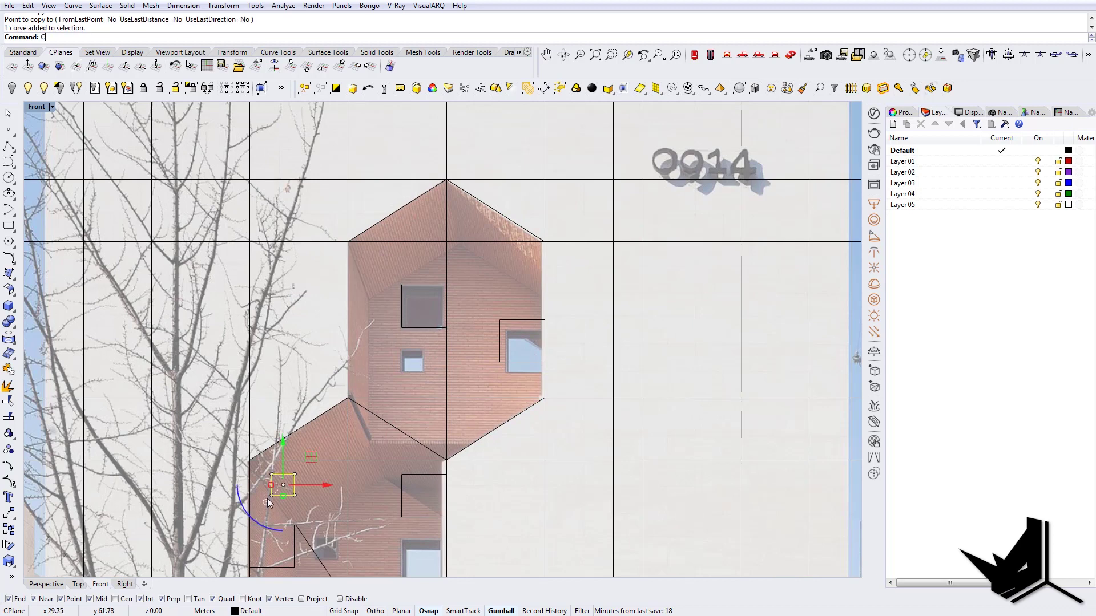
key("Return")
left_click(271, 495)
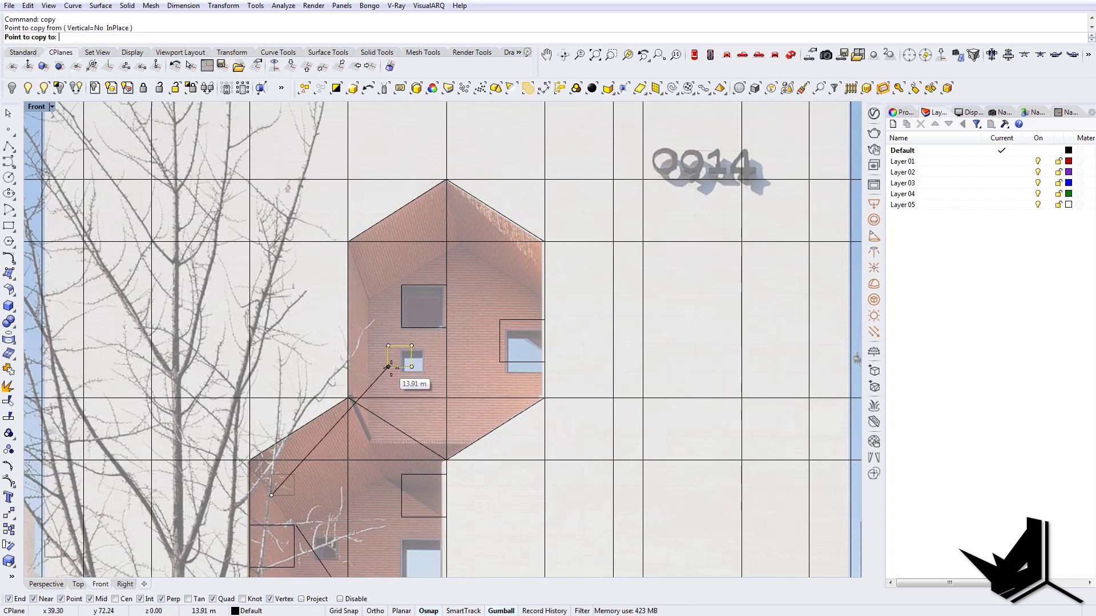
left_click(402, 374)
key("Return")
Shift the top volume's large left rectangle and small rectangle together horizontally to the left, away from the centre line.
left_click(432, 285)
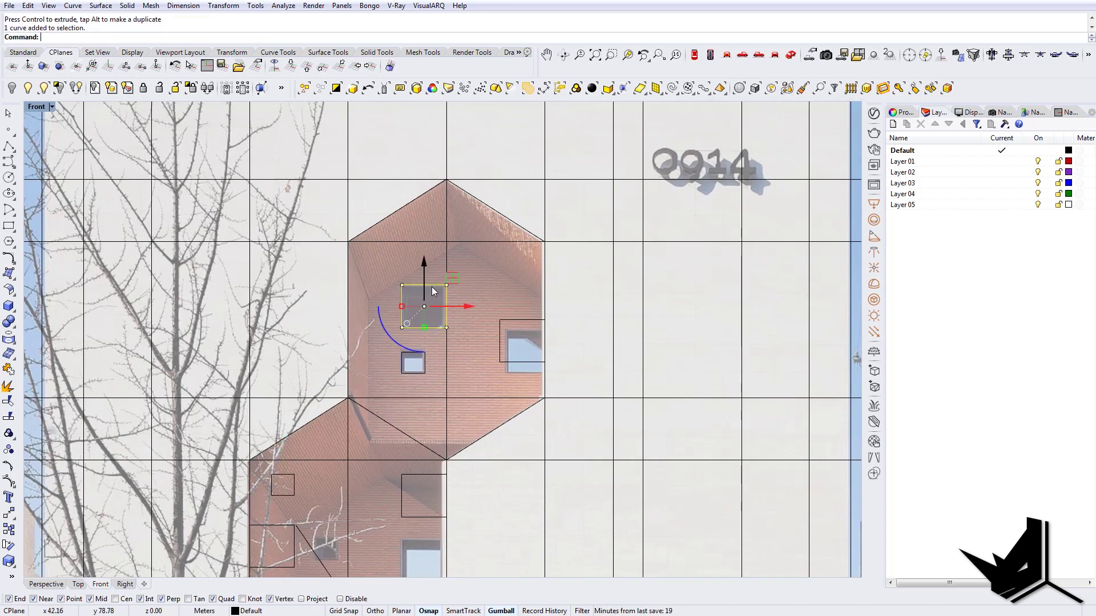
left_click(425, 363, "shift")
left_click_drag(464, 330, 443, 330)
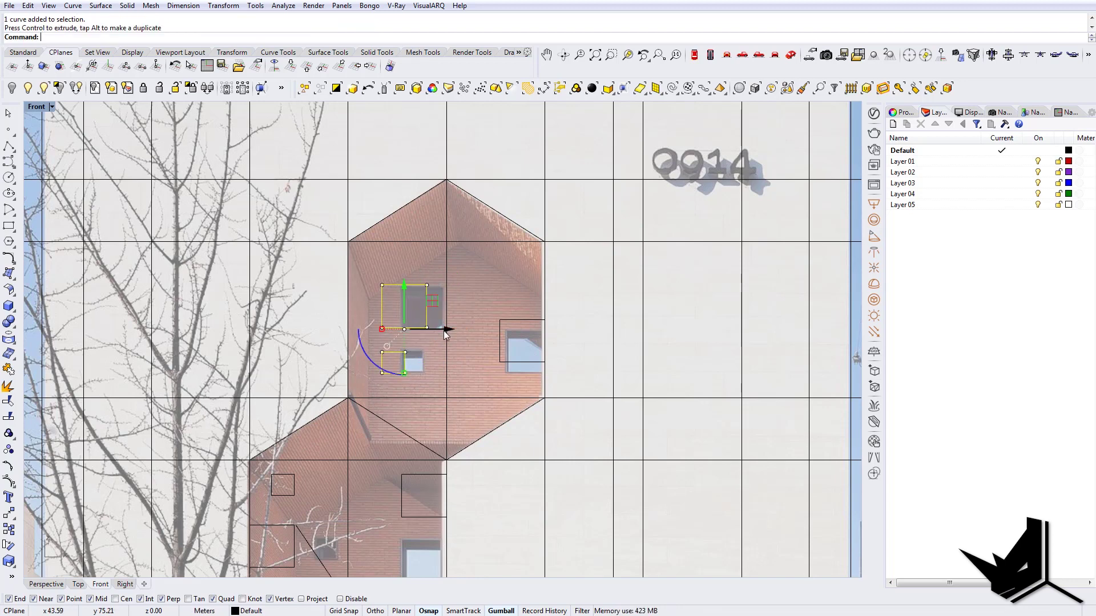
Move the top volume's right rectangle vertically so its bottom is level with the small rectangle's bottom.
left_click(516, 362)
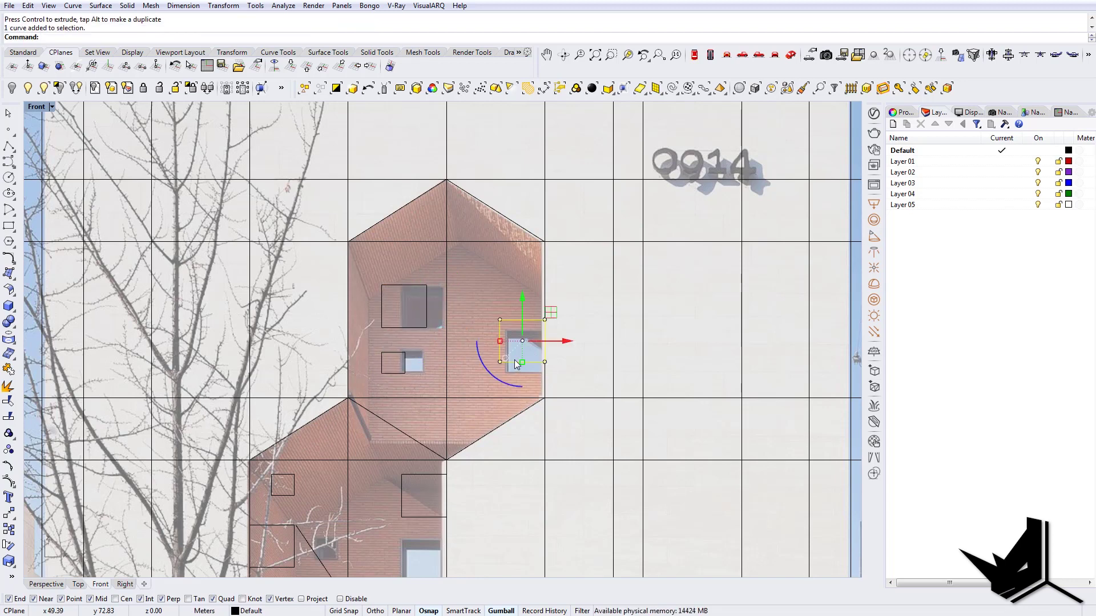
right_click(514, 360)
left_click(500, 361)
key("Tab")
left_click(408, 374)
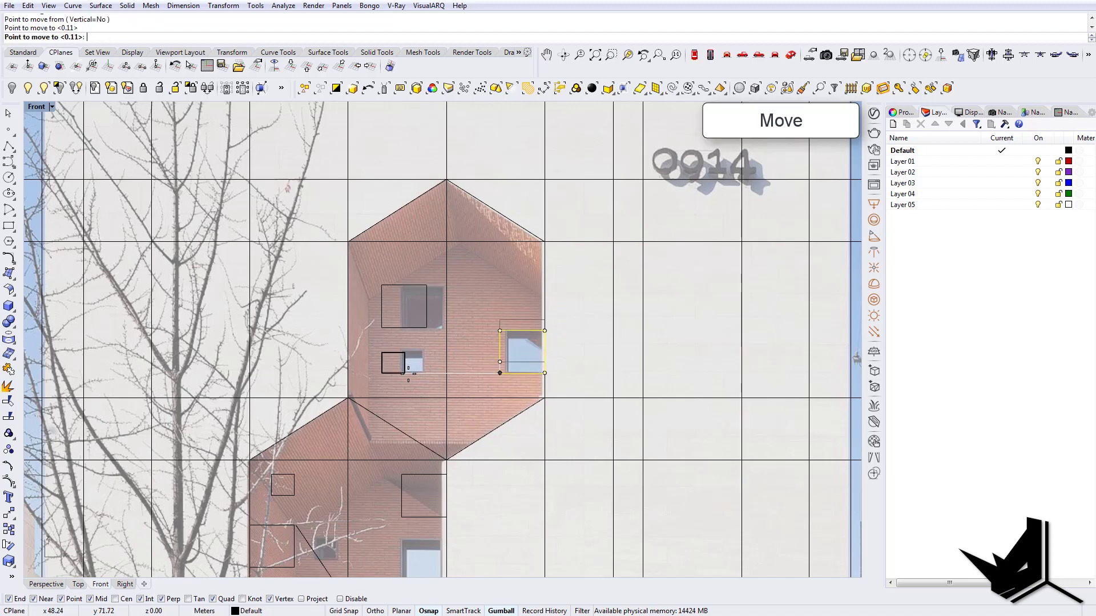
Examine the traced facade from the top volume down to the ground floor, checking the guide lines and window rectangles.
scroll(475, 413, "down", 10)
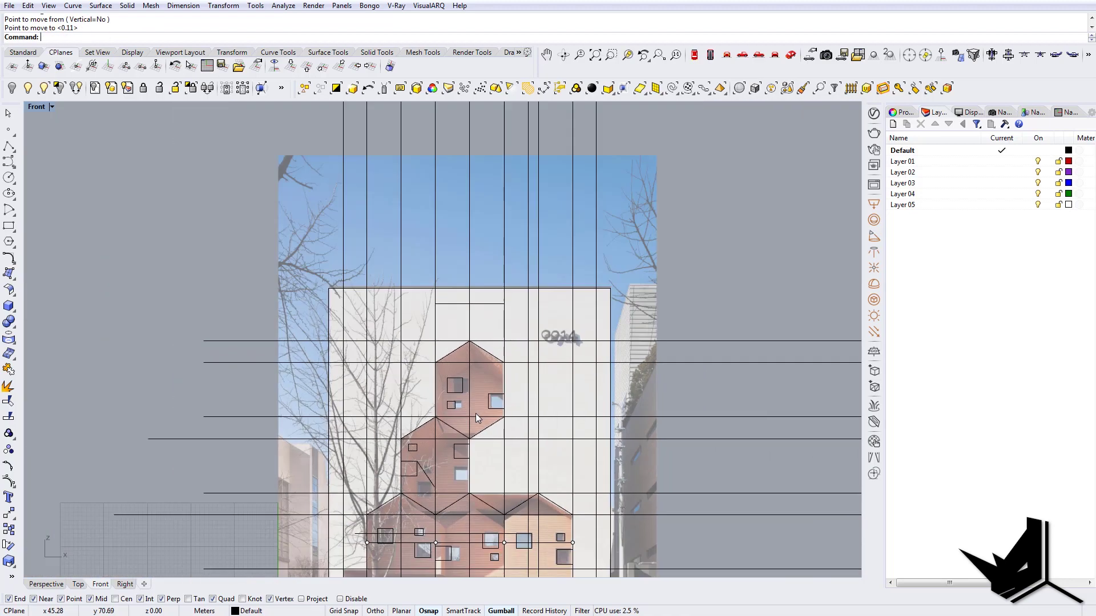
scroll(478, 413, "up", 5)
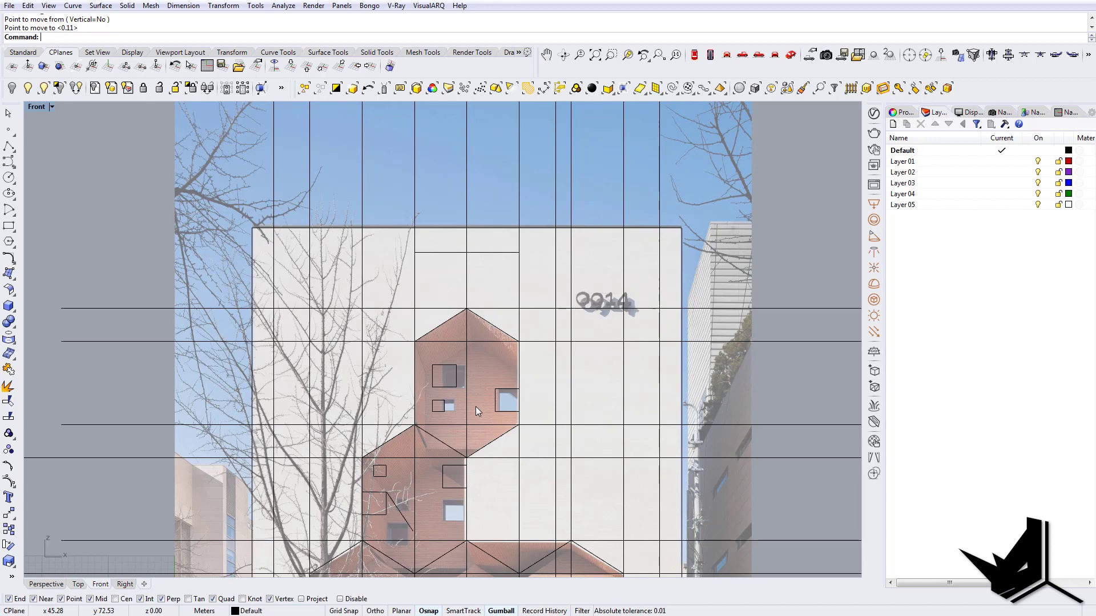
scroll(475, 407, "down", 5)
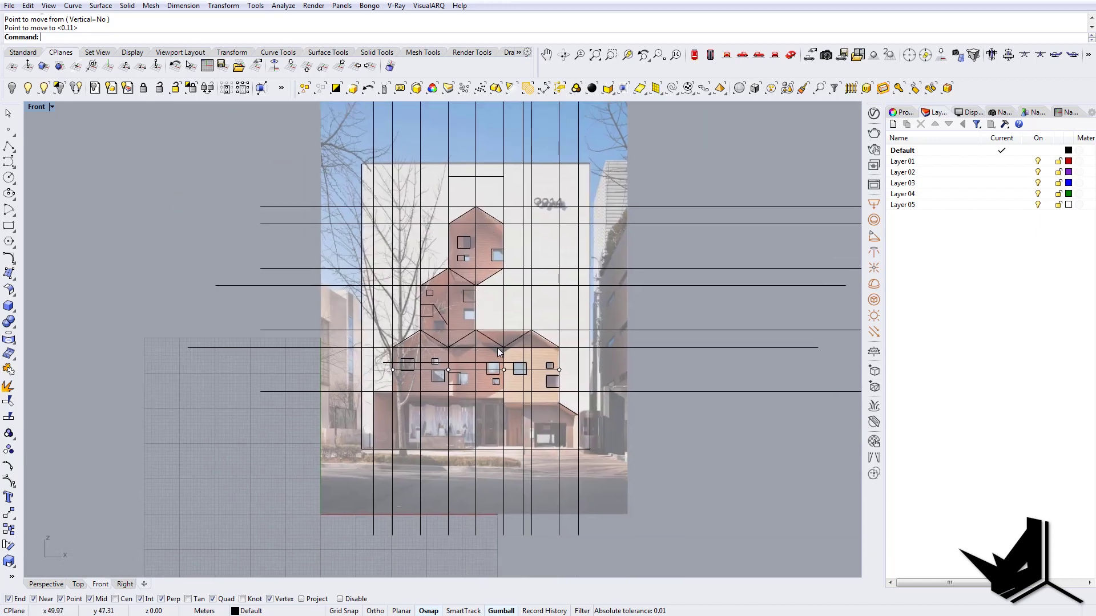
scroll(497, 349, "up", 4)
scroll(504, 371, "down", 6)
right_click_drag(523, 386, 509, 341)
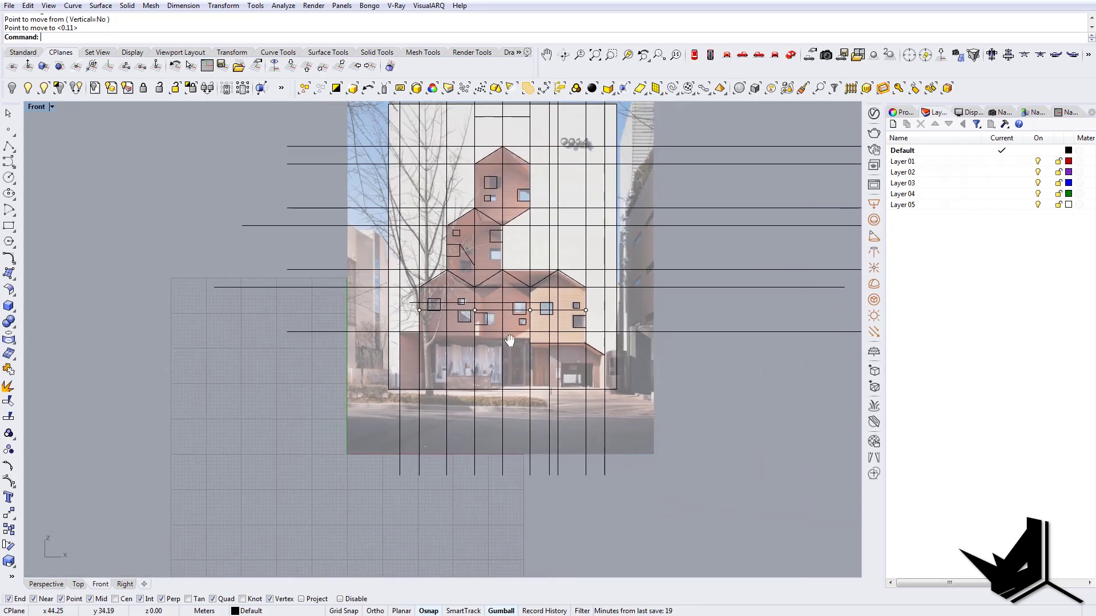
scroll(515, 349, "up", 3)
left_click(631, 317)
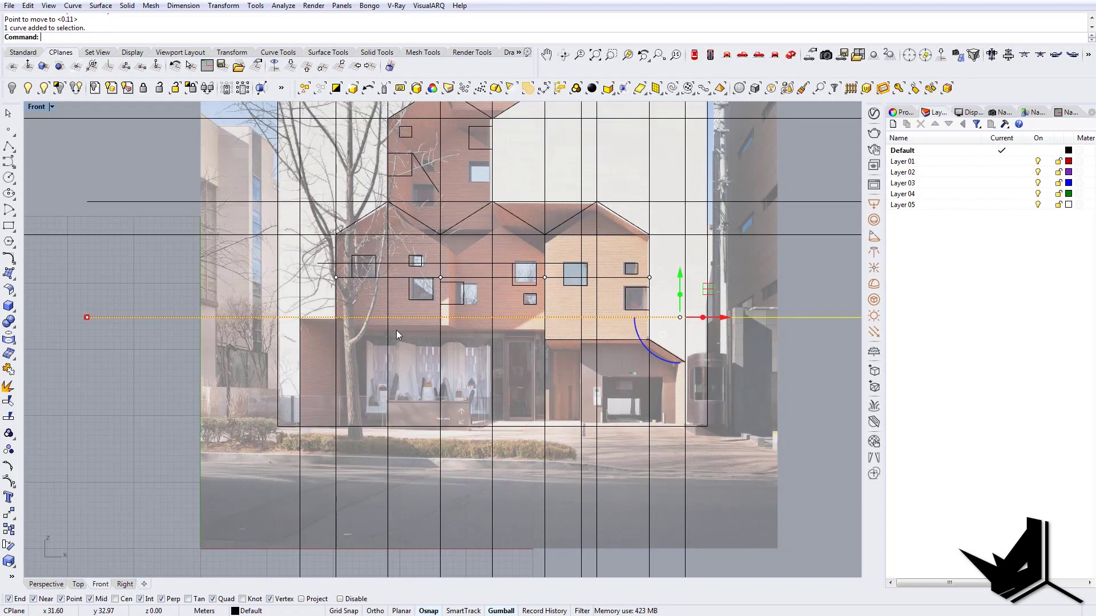
scroll(396, 330, "up", 3)
scroll(242, 327, "up", 4)
right_click_drag(242, 327, 310, 340)
scroll(334, 348, "down", 10)
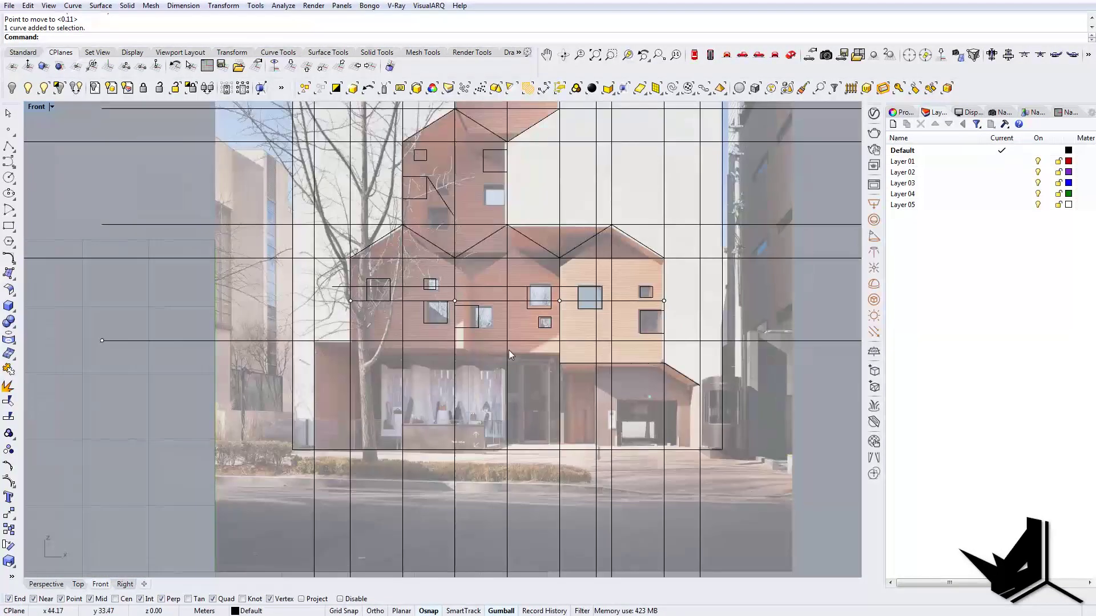
right_click_drag(508, 351, 506, 376)
scroll(506, 375, "down", 4)
right_click_drag(594, 404, 585, 364)
scroll(488, 392, "up", 2)
Delete the stray diagonal line beside the second-tier volume's left window rectangle.
type("C")
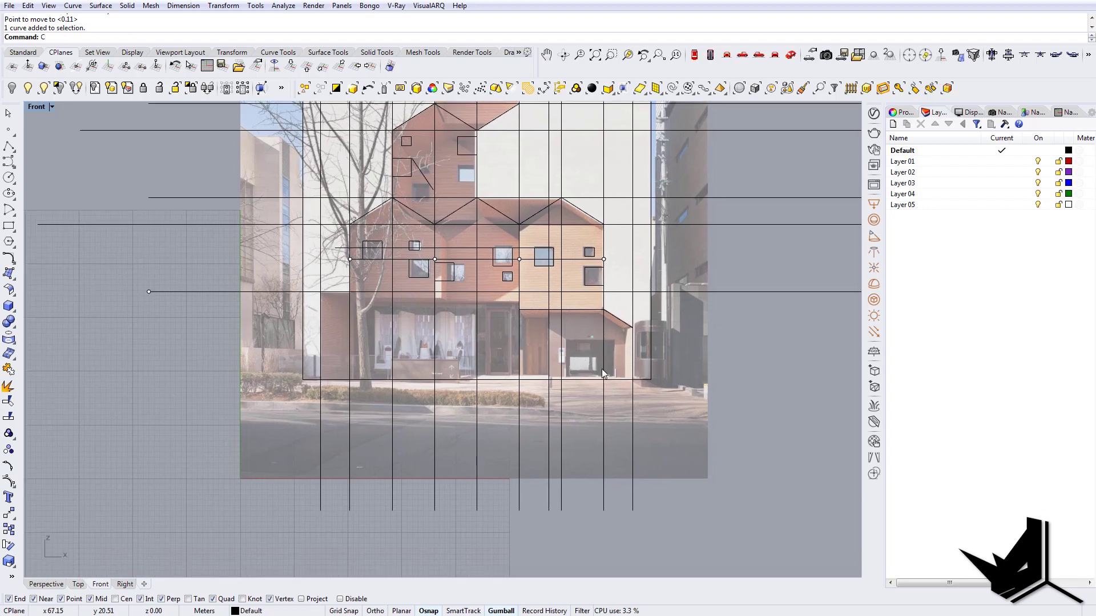
type("B")
key("Return")
scroll(602, 369, "down", 8)
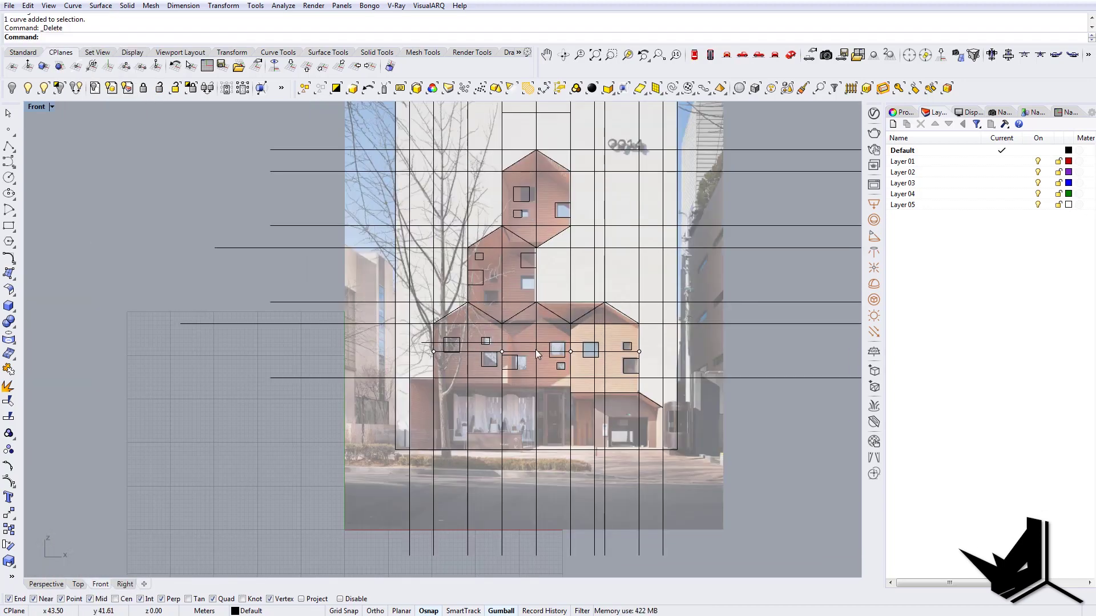
Run CurveBoolean on the facade curves and combine the top volume's gable, body and window regions into one closed house-shaped outline.
right_click_drag(535, 349, 566, 327)
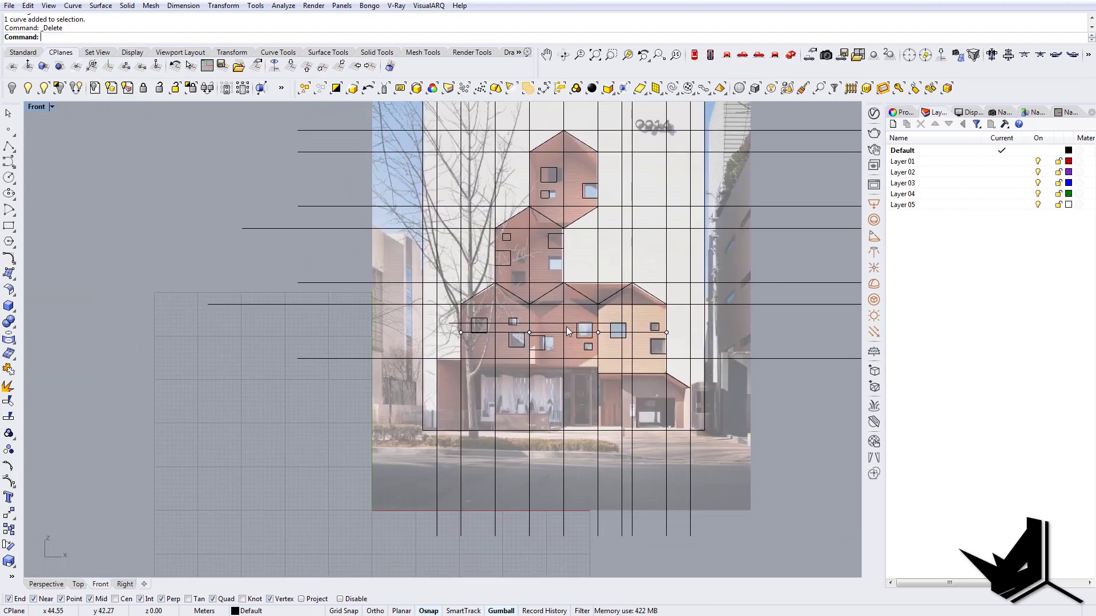
type("CB")
key("Return")
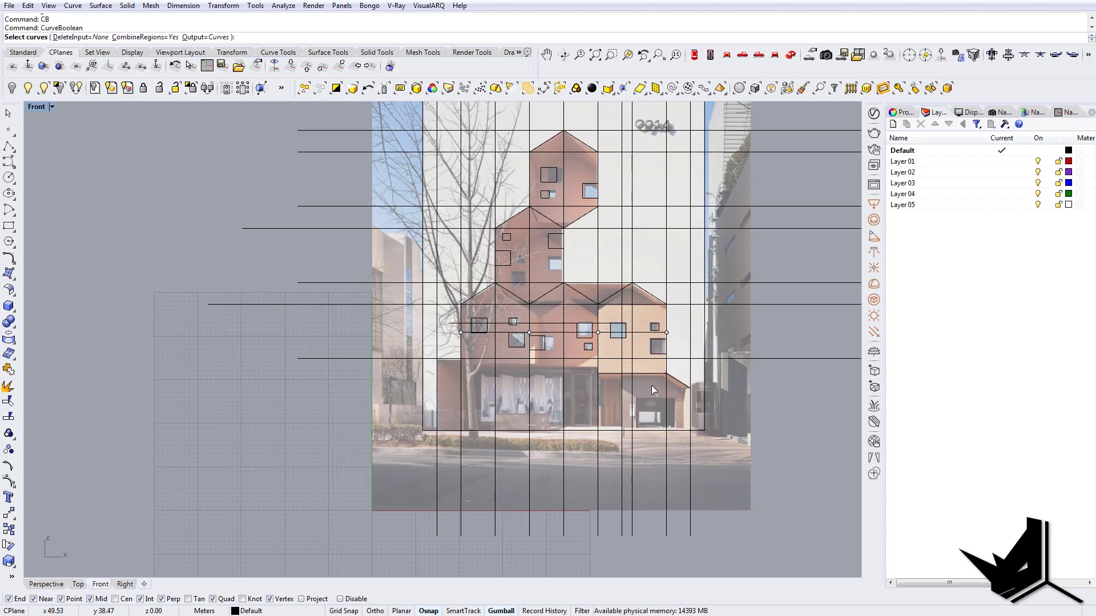
left_click_drag(330, 204, 306, 118)
key("Return")
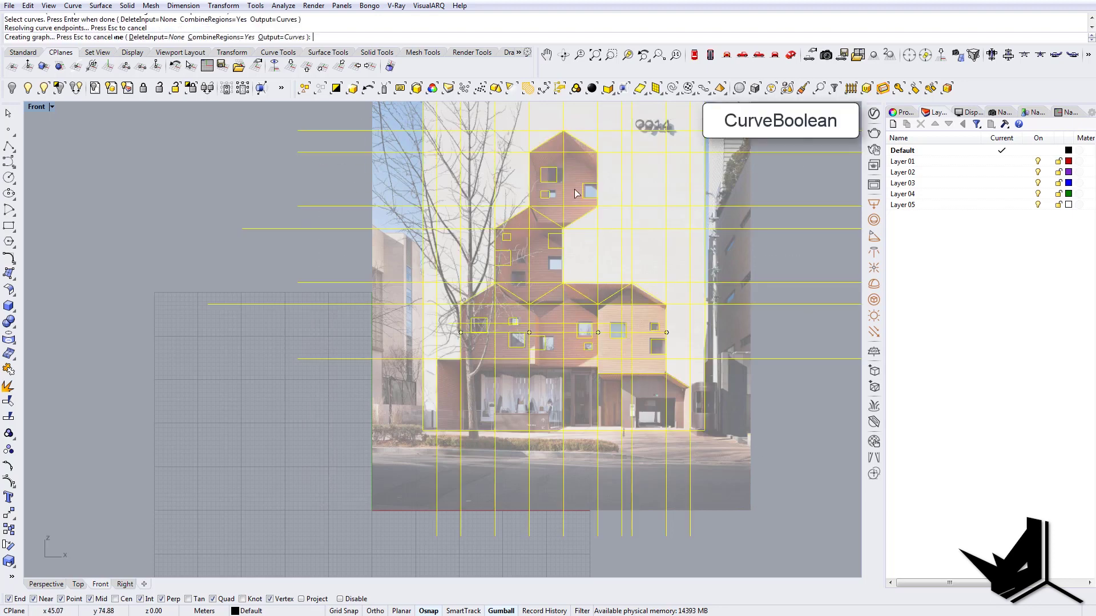
scroll(574, 205, "up", 6)
right_click_drag(573, 206, 559, 330)
left_click(506, 304)
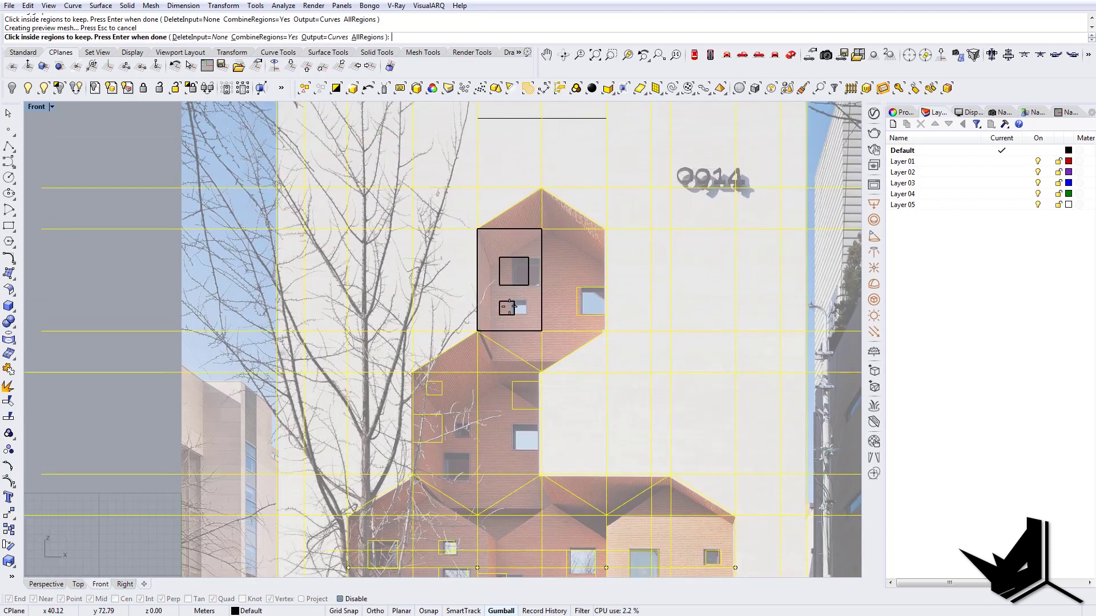
left_click(537, 215)
left_click(557, 214)
left_click(571, 280)
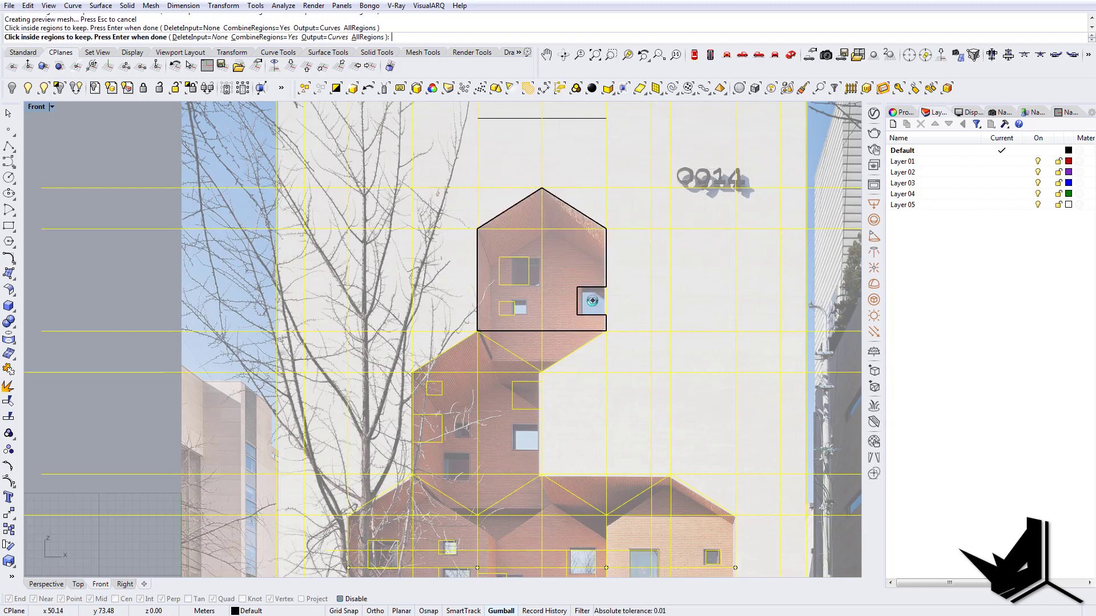
right_click_drag(562, 374, 559, 293)
key("Return")
scroll(564, 298, "down", 3)
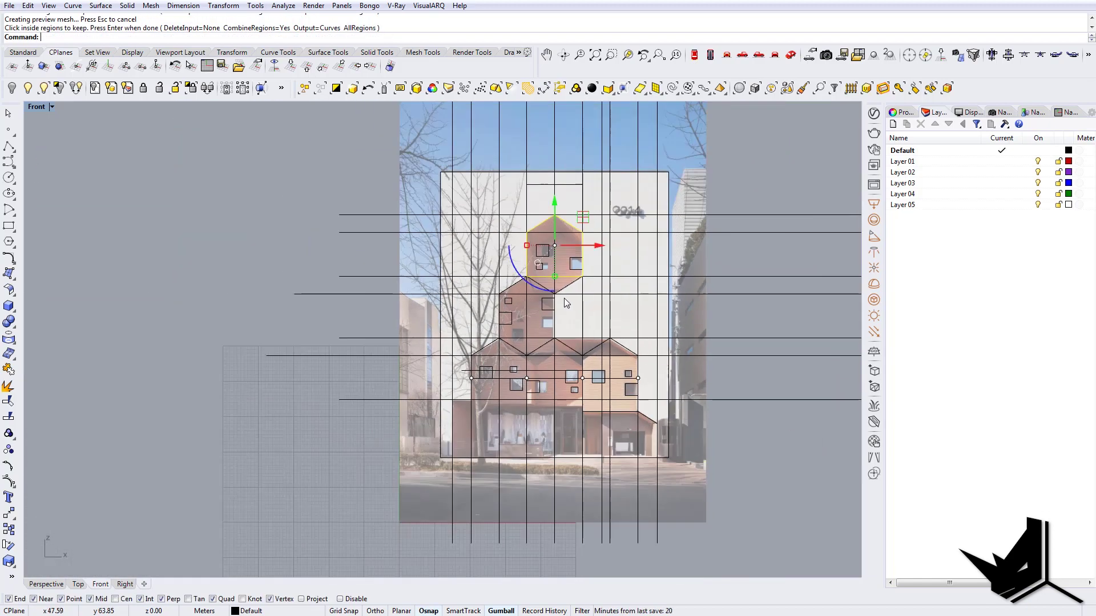
key("Escape")
Run CurveBoolean on the facade curves and combine the second-tier volume's gable, body and window regions into one closed outline.
type("CB")
key("Return")
left_click_drag(748, 477, 303, 212)
key("Return")
scroll(480, 328, "up", 10)
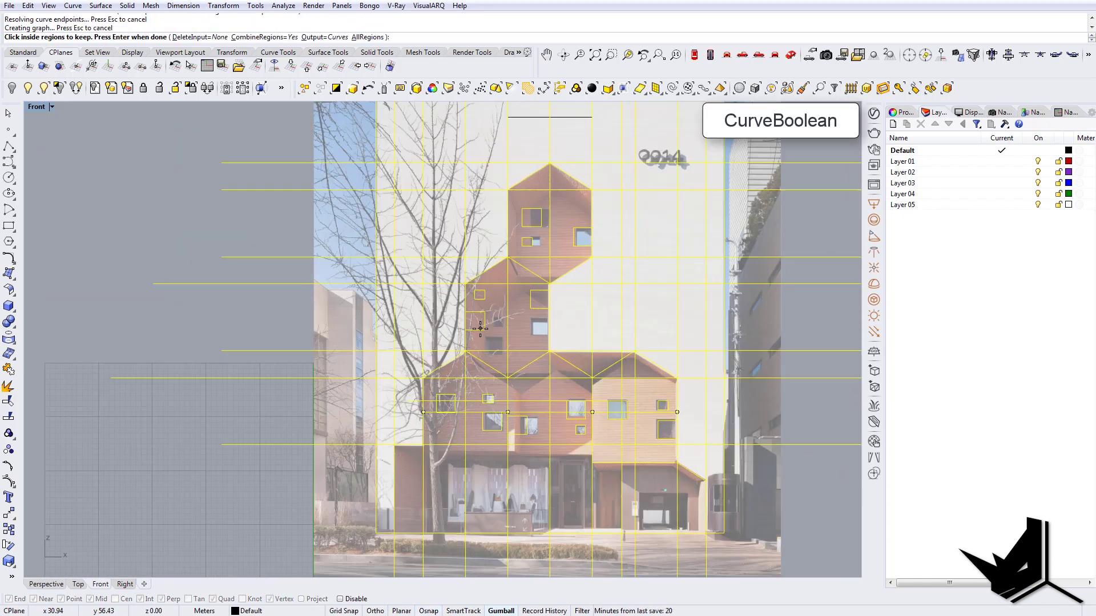
left_click(500, 337)
left_click(483, 305)
left_click(510, 231)
left_click(571, 224)
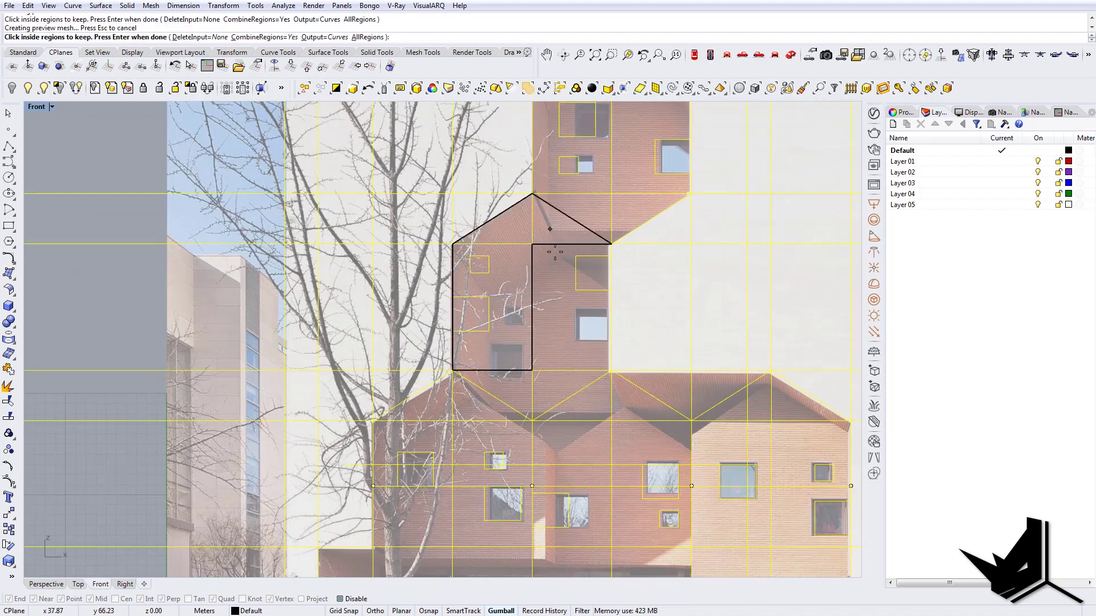
left_click(589, 274)
key("Return")
scroll(585, 330, "down", 3)
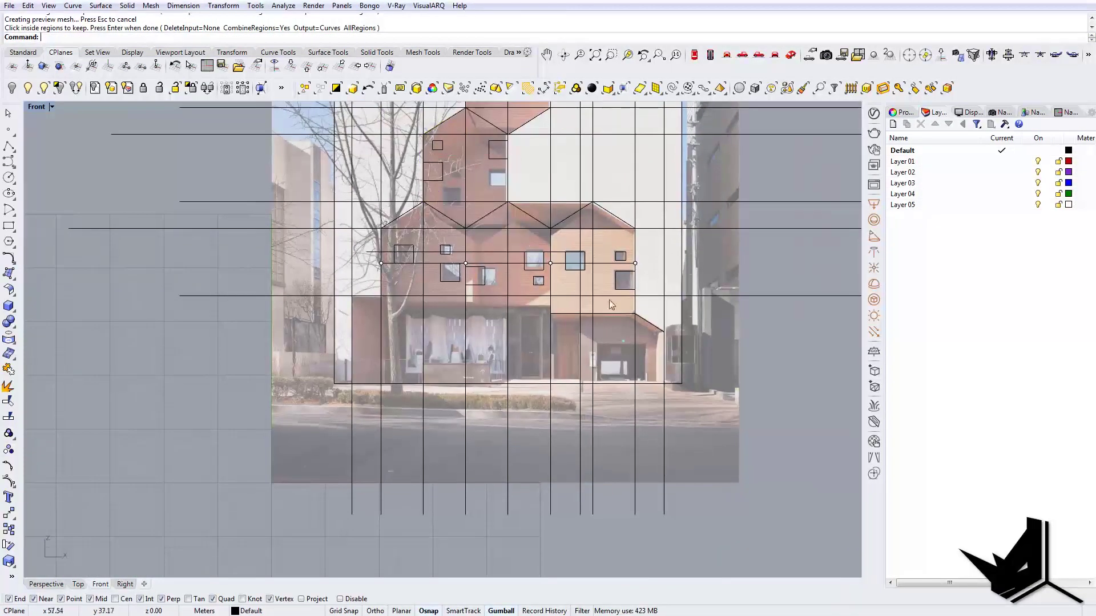
Run CurveBoolean on all curves and combine the lower tier's left volume regions, including its gable and windows, into one closed outline.
key("Return")
key("ctrl+a")
key("Return")
scroll(404, 276, "up", 3)
left_click(405, 276)
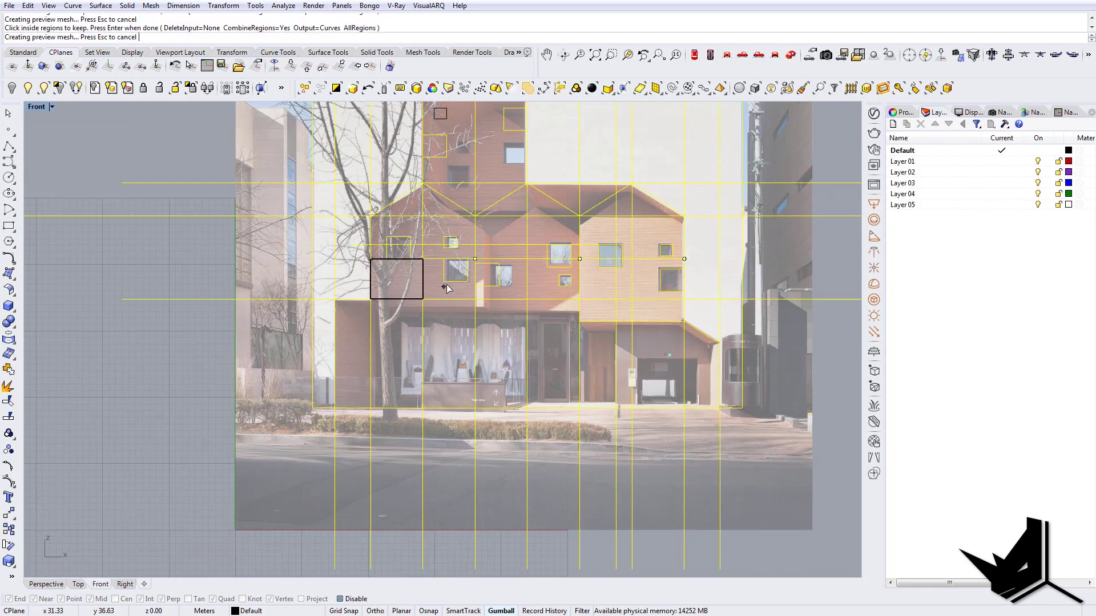
left_click(449, 278)
scroll(451, 244, "up", 2)
left_click(411, 243)
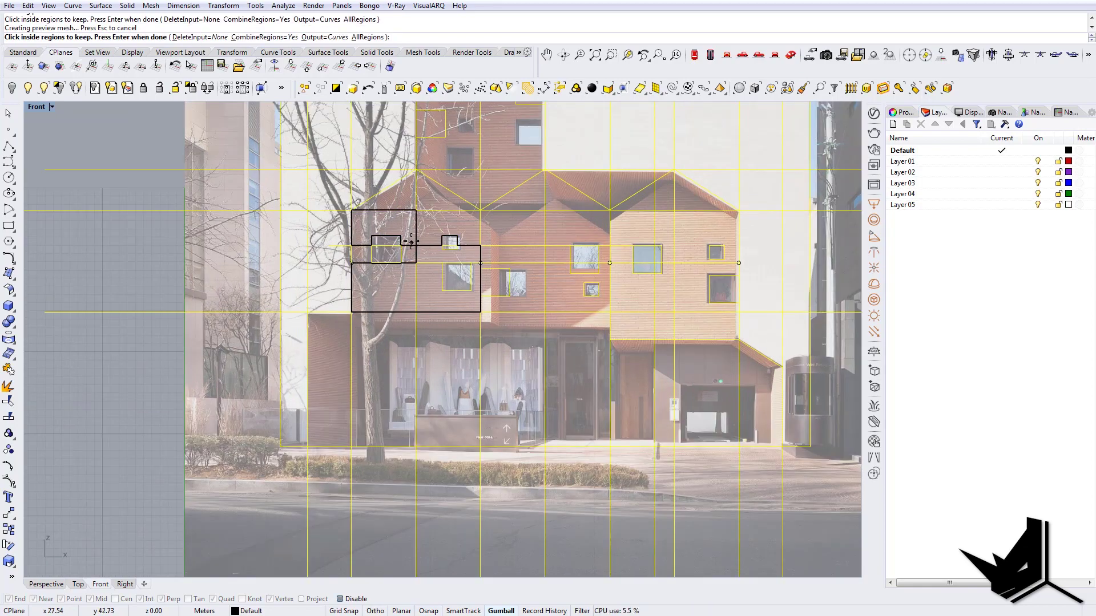
scroll(399, 251, "up", 5)
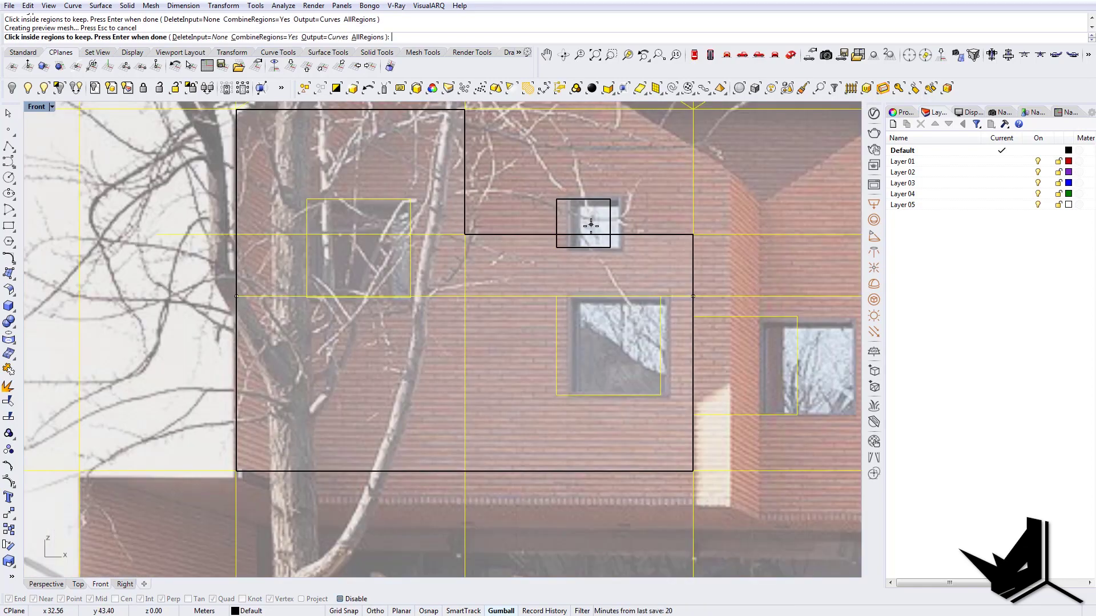
scroll(548, 257, "down", 3)
scroll(525, 286, "up", 2)
scroll(514, 297, "down", 5)
key("Return")
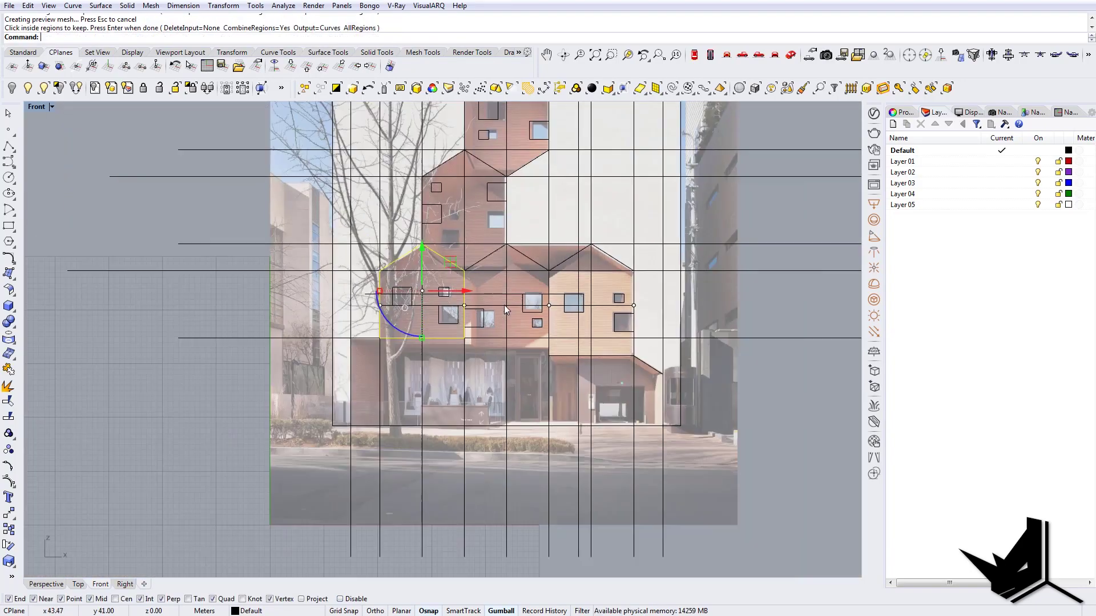
Combine the lower tier's middle volume regions, including its gable and windows, into one closed outline with CurveBoolean.
key("Return")
scroll(467, 247, "up", 4)
left_click(467, 247)
left_click(554, 358)
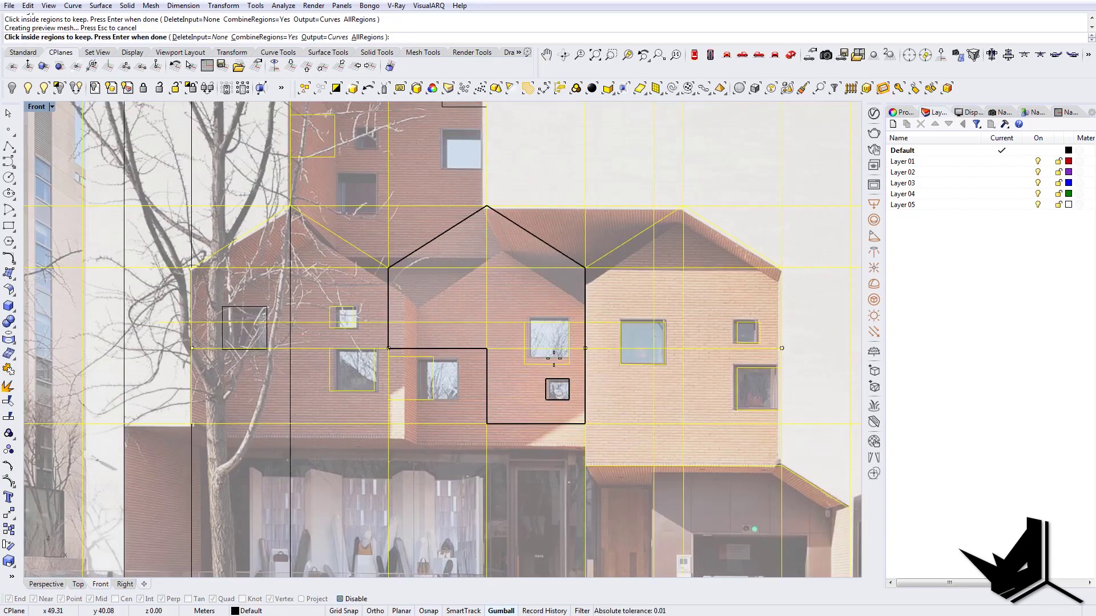
left_click(557, 388)
left_click(461, 385)
key("Return")
Run CurveBoolean on the facade curves and combine the lower tier's right volume regions, including its gable and windows, into one closed outline.
scroll(402, 363, "down", 6)
left_click_drag(668, 423, 468, 274)
key("Return")
scroll(468, 317, "up", 6)
left_click(469, 313)
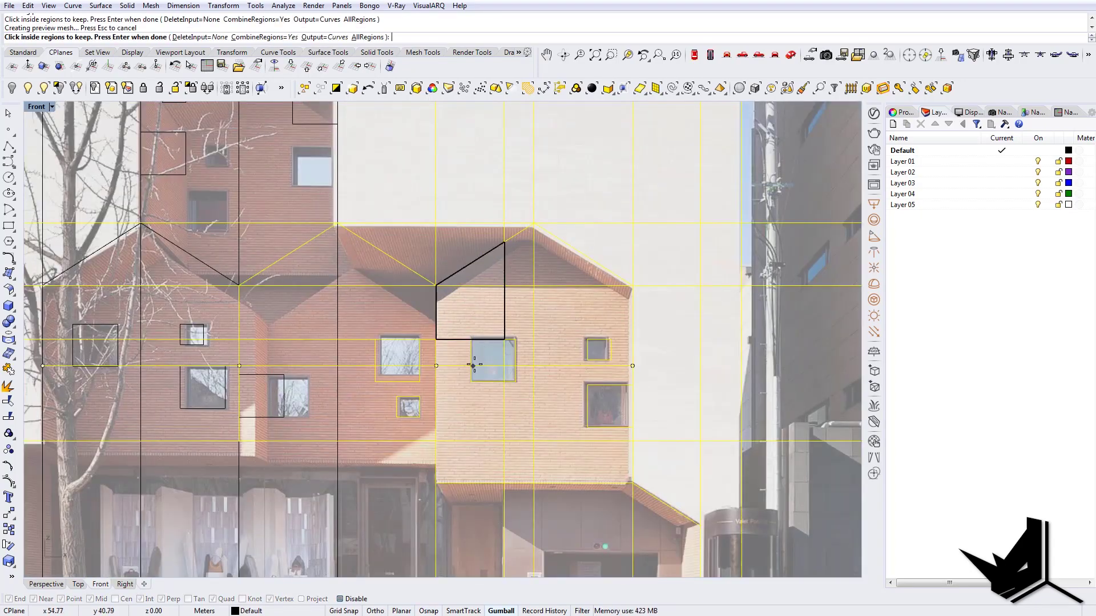
left_click(482, 461)
left_click(524, 464)
left_click(522, 406)
left_click(519, 328)
left_click(519, 264)
left_click(556, 265)
left_click(595, 320)
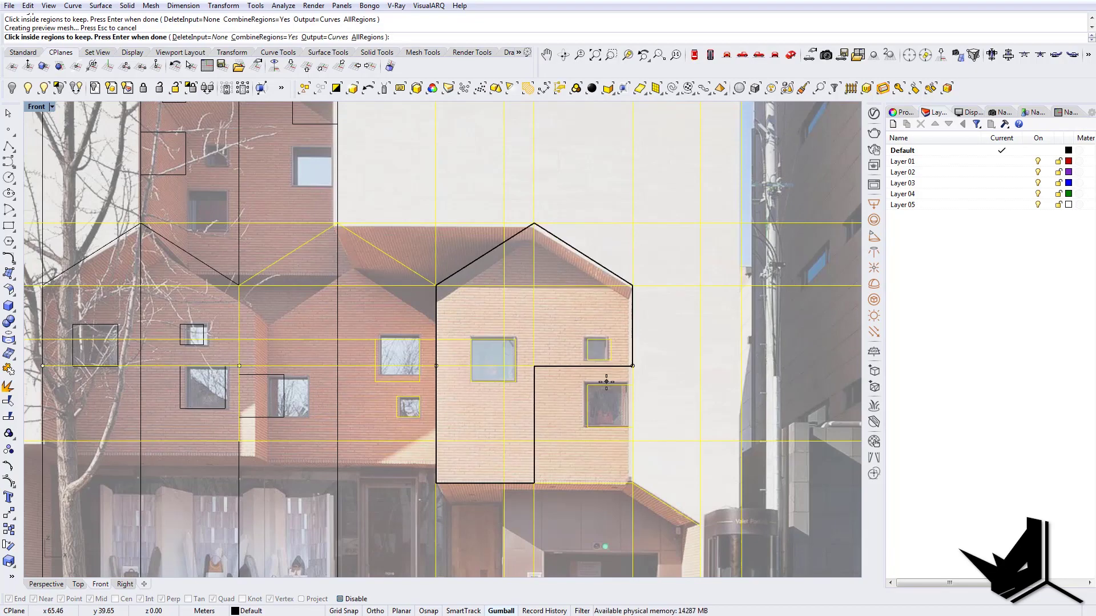
left_click(607, 382)
key("Return")
Run CurveBoolean and combine the ground-floor storefront and entrance regions, up to the garage, into one closed outline.
scroll(571, 399, "down", 6)
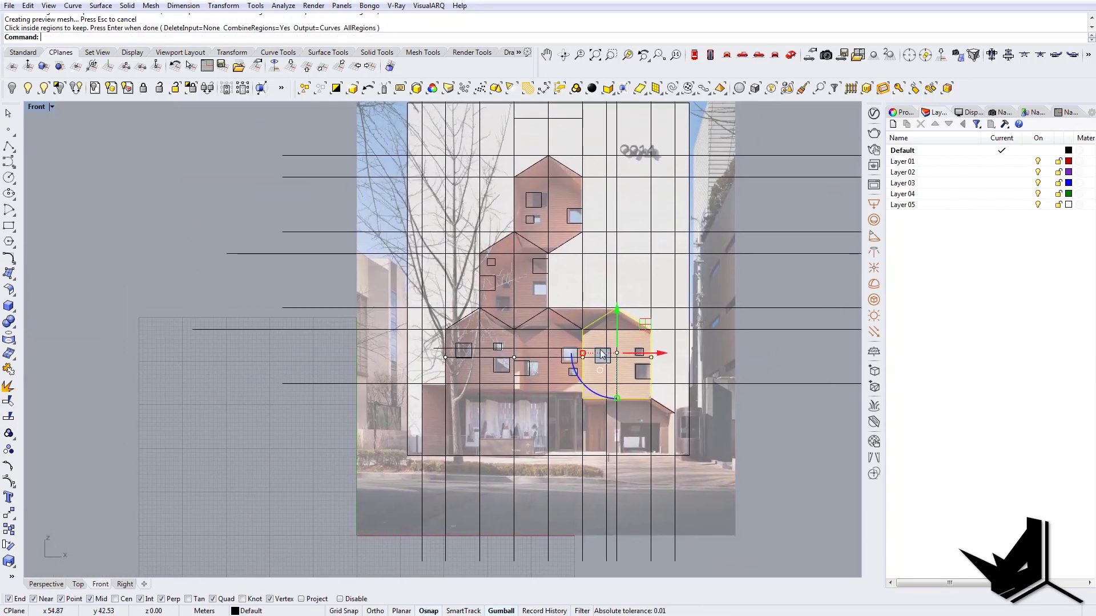
right_click_drag(701, 402, 645, 366)
type("cb")
key("Return")
left_click_drag(761, 467, 337, 321)
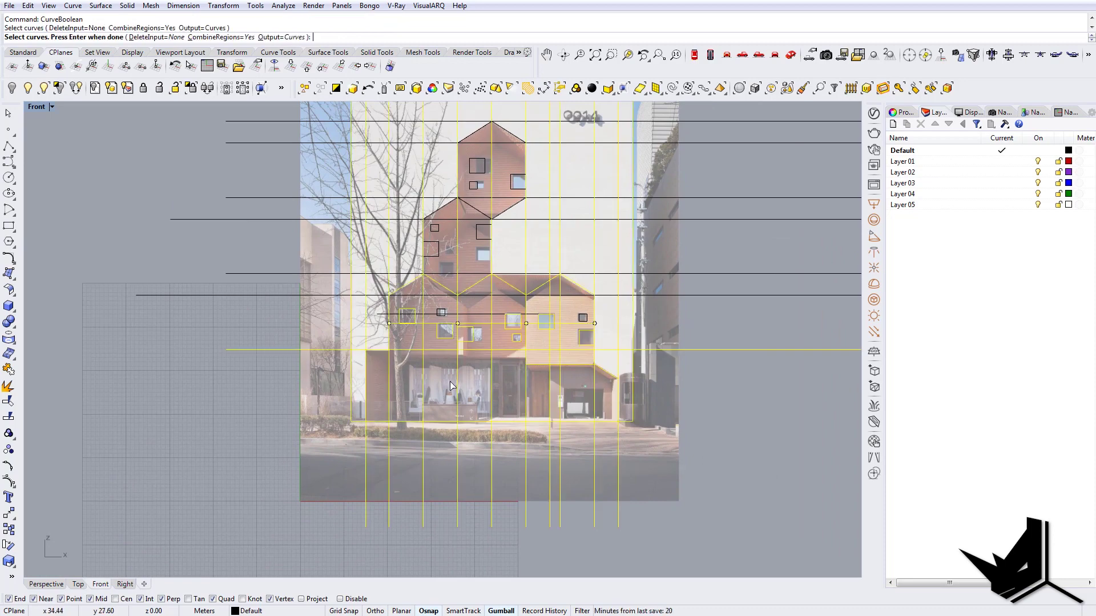
scroll(451, 379, "up", 8)
key("Return")
left_click(303, 371)
left_click(348, 365)
left_click(421, 362)
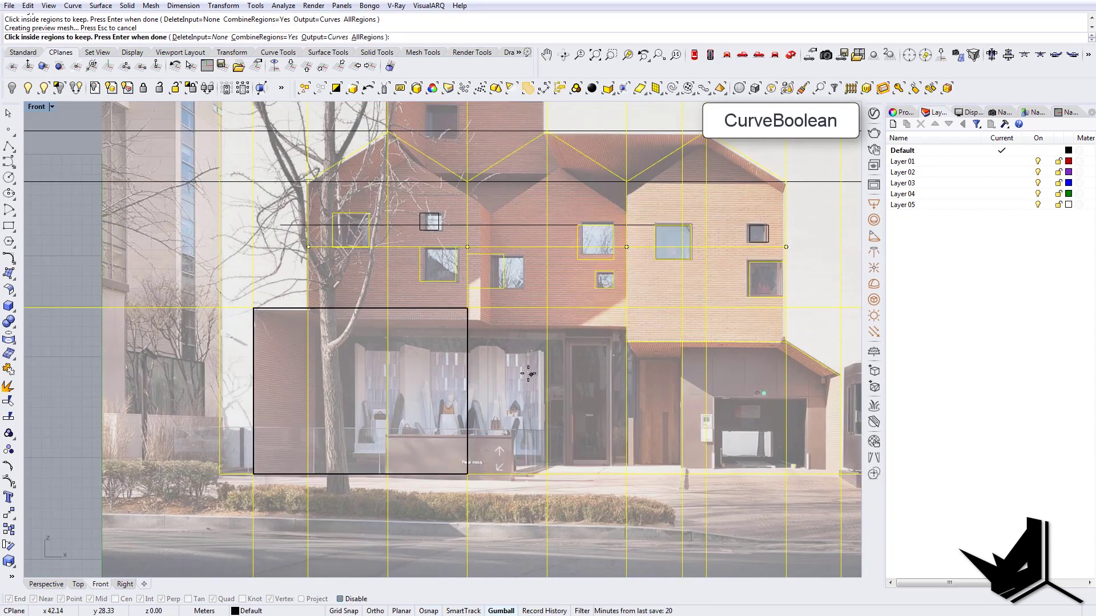
left_click(523, 367)
left_click(591, 377)
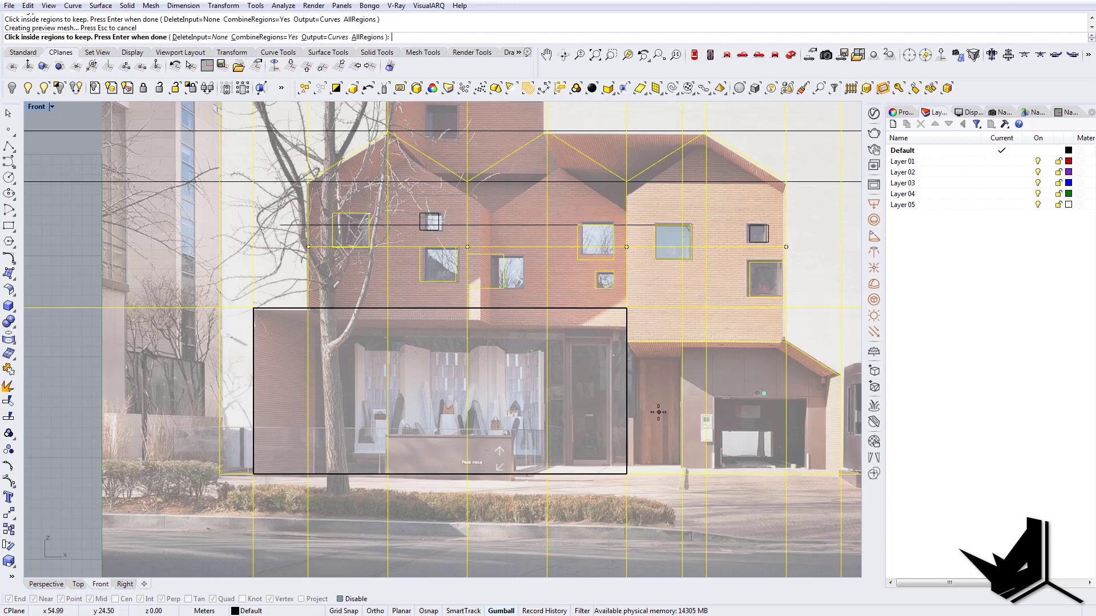
left_click(659, 412)
right_click_drag(741, 429, 616, 424)
key("Return")
Run CurveBoolean and combine the ground-floor garage regions, including the sloped roof end, into one closed outline.
scroll(616, 419, "down", 6)
left_click(717, 442)
type("C")
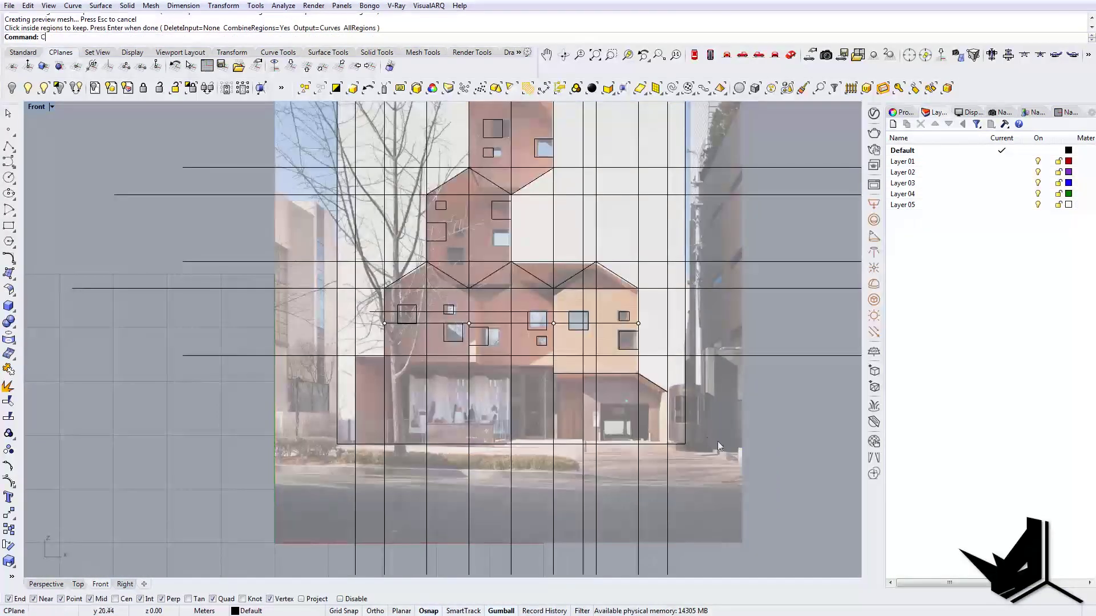
type("urveB")
key("Return")
left_click_drag(800, 479, 549, 342)
key("Return")
scroll(612, 399, "up", 4)
left_click(578, 398)
left_click(613, 400)
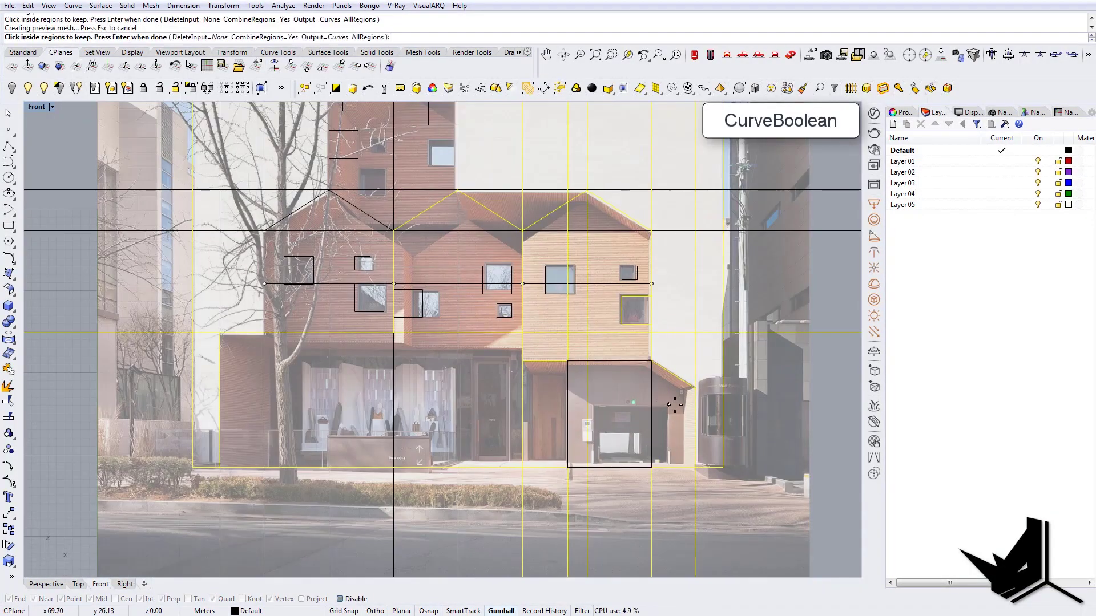
left_click(689, 421)
key("Return")
Hide the long horizontal guide lines and the vertical guide lines crossing the facade.
scroll(690, 457, "down", 3)
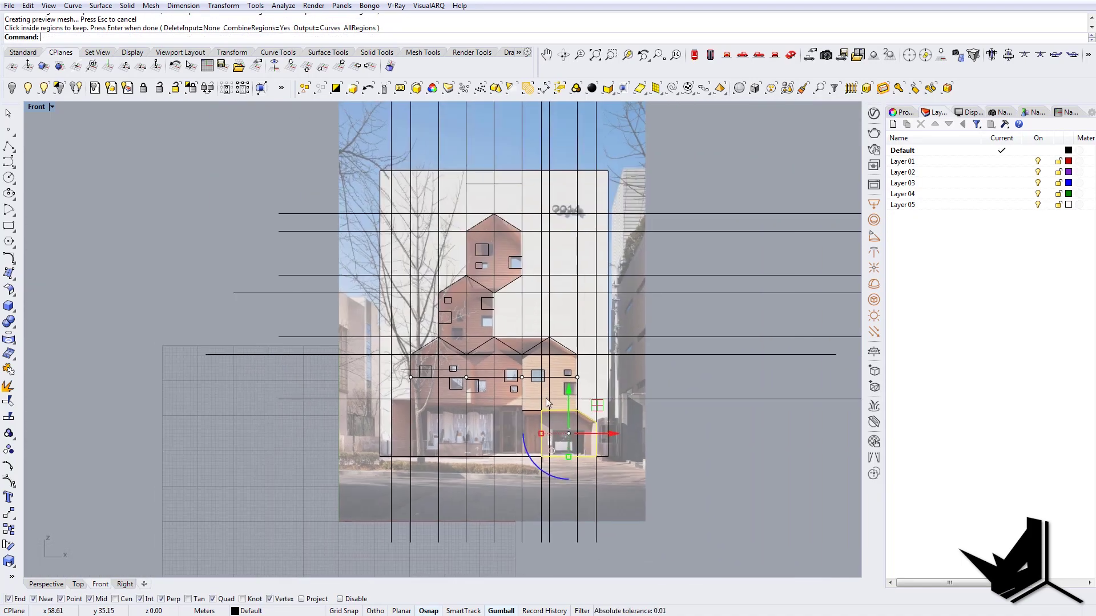
scroll(546, 403, "down", 4)
right_click_drag(616, 441, 633, 401)
left_click_drag(719, 438, 688, 220)
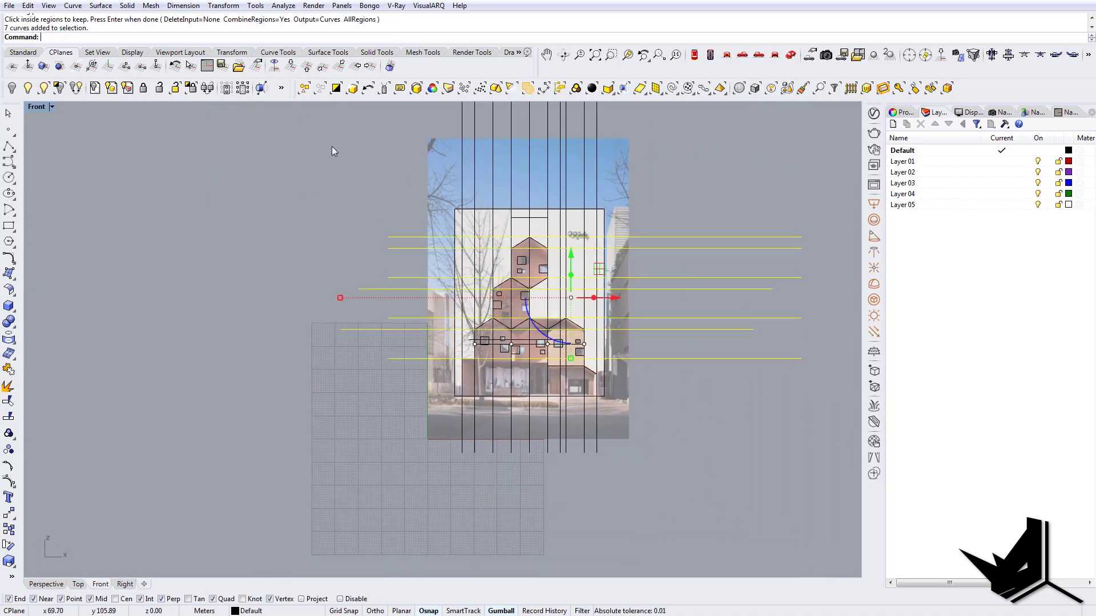
left_click(12, 87)
left_click_drag(430, 445, 429, 443)
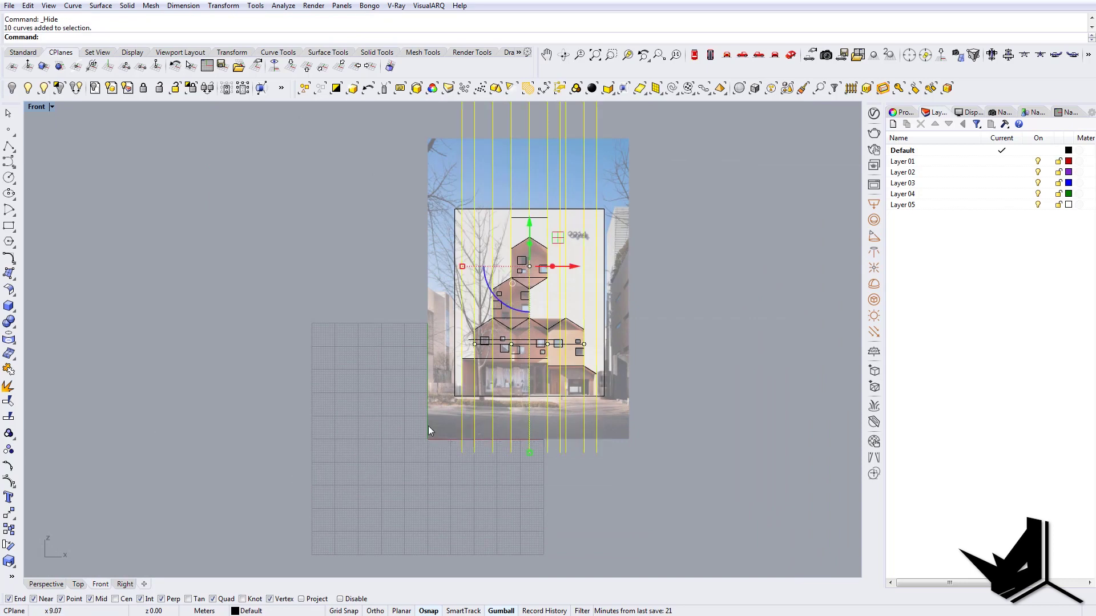
left_click(12, 88)
Copy all facade outlines and window rectangles to the empty area left of the photo.
scroll(536, 353, "down", 1)
left_click_drag(352, 201, 664, 415)
right_click_drag(637, 406, 738, 420)
left_click_drag(681, 326, 410, 318, "alt")
key("Escape")
Delete the leftover horizontal window guide and the stray points across the lower tier of the copied outlines.
scroll(329, 349, "up", 10)
right_click_drag(373, 356, 456, 370)
scroll(474, 385, "up", 4)
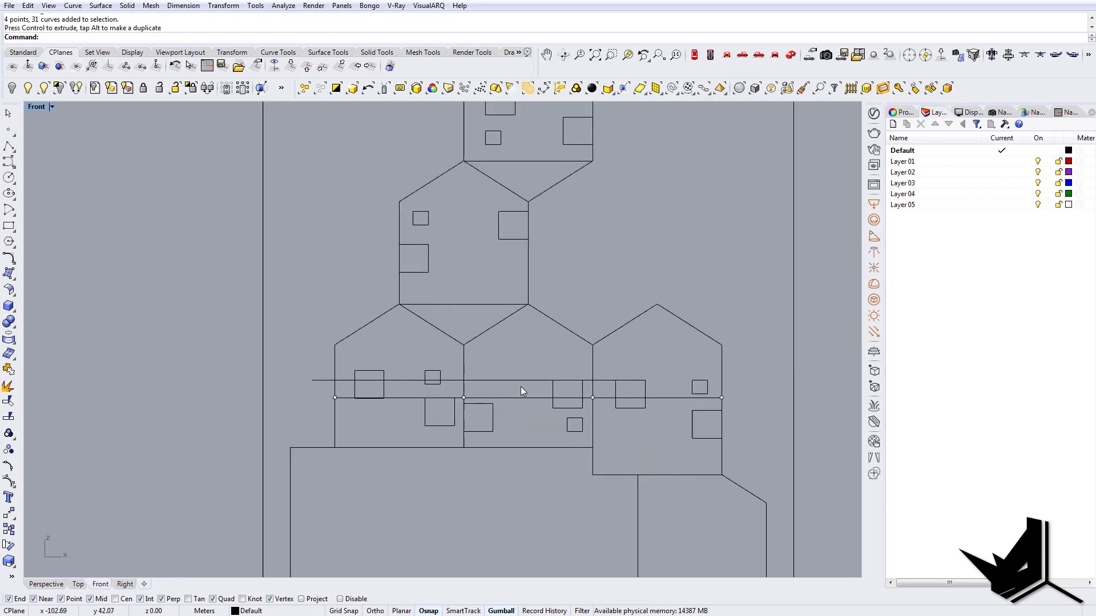
left_click(521, 382)
key("Delete")
left_click(335, 398)
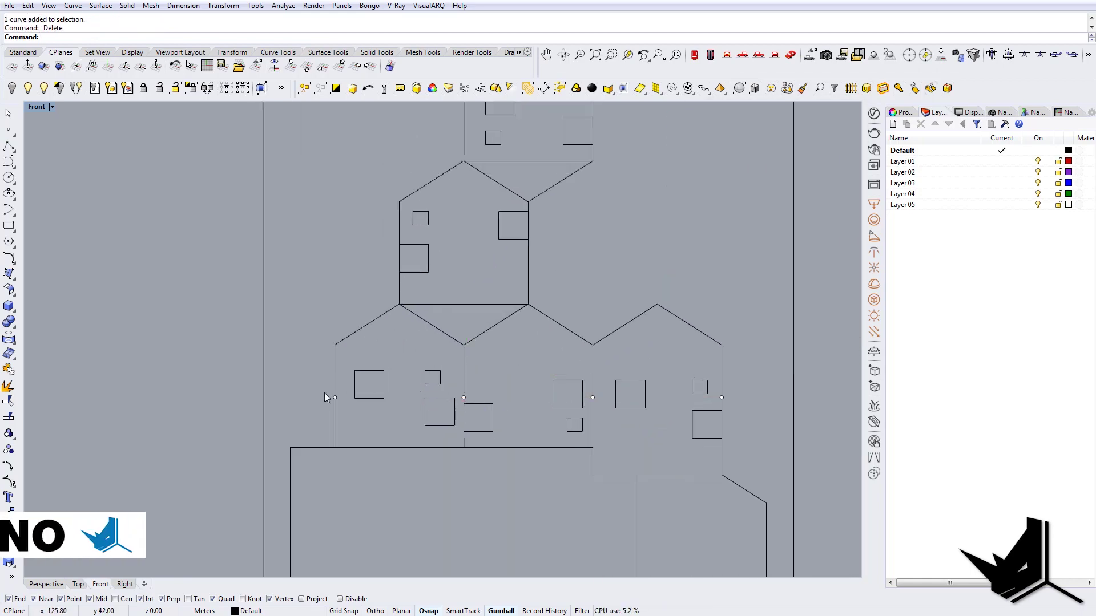
key("Delete")
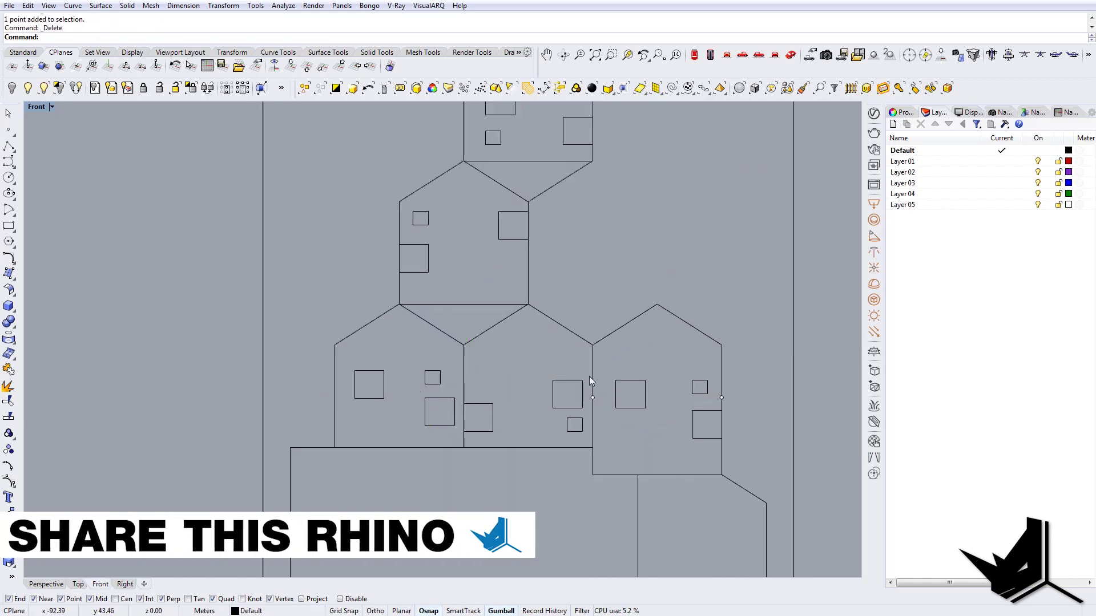
left_click(592, 398)
key("Delete")
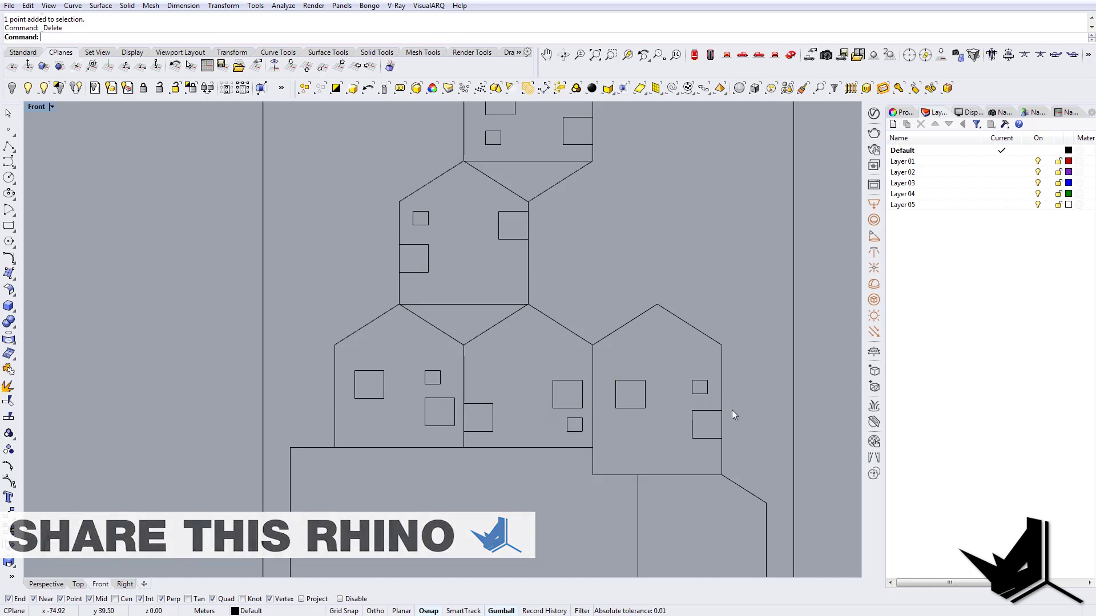
Compare the copied outlines with the traced facade photo, checking the volumes and windows.
scroll(728, 411, "down", 4)
right_click_drag(728, 413, 522, 396)
scroll(522, 396, "down", 6)
right_click_drag(445, 405, 194, 393)
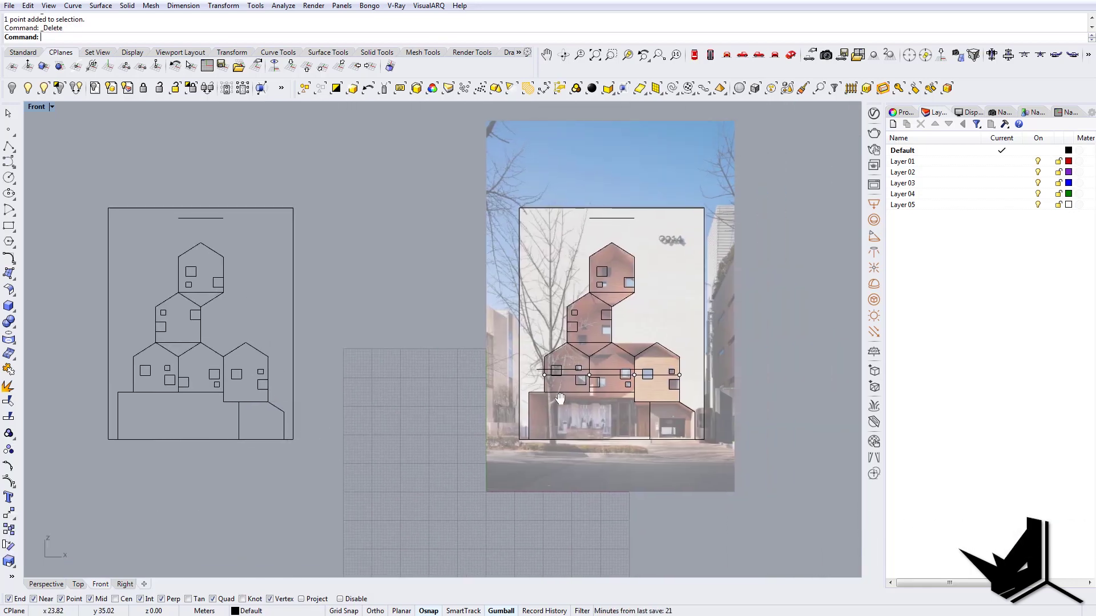
scroll(670, 371, "up", 5)
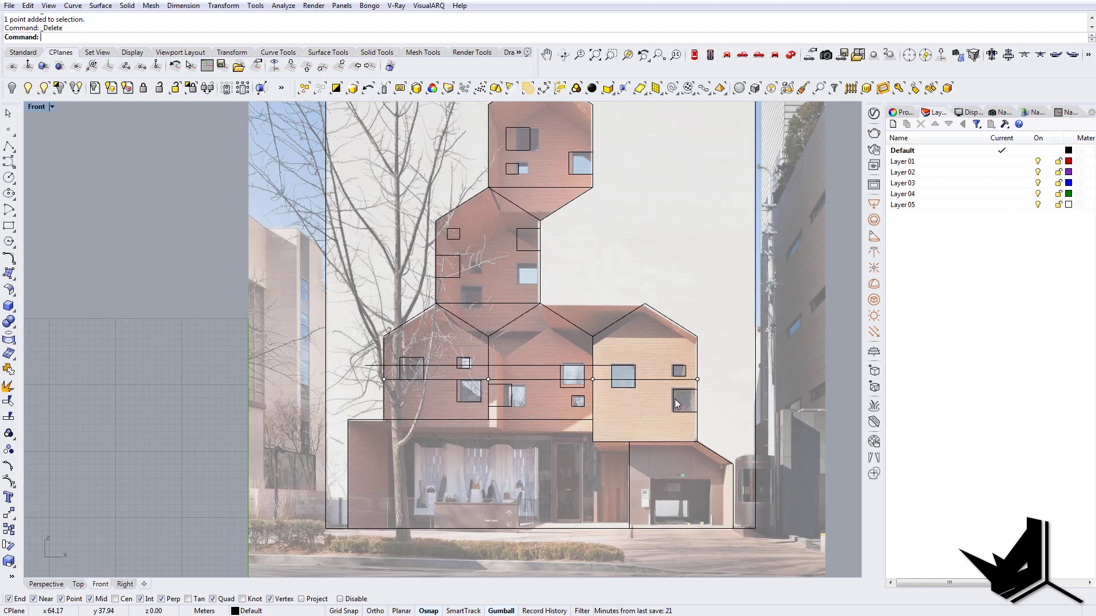
scroll(675, 399, "down", 8)
right_click_drag(331, 381, 586, 390)
scroll(448, 372, "up", 2)
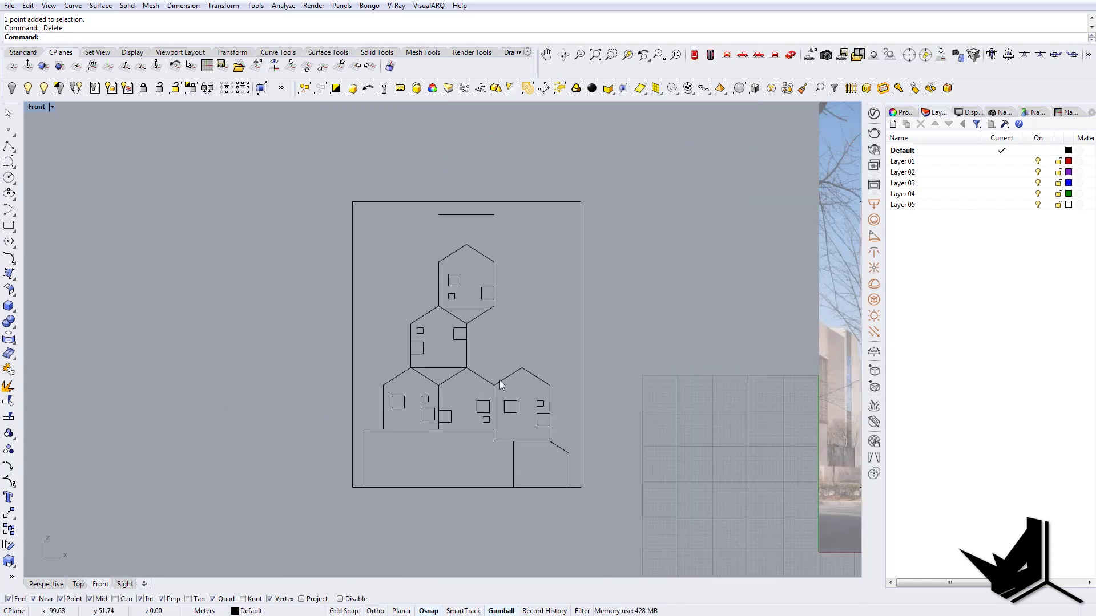
right_click_drag(450, 369, 520, 398)
scroll(522, 404, "up", 8)
left_click(520, 402)
scroll(518, 403, "down", 1)
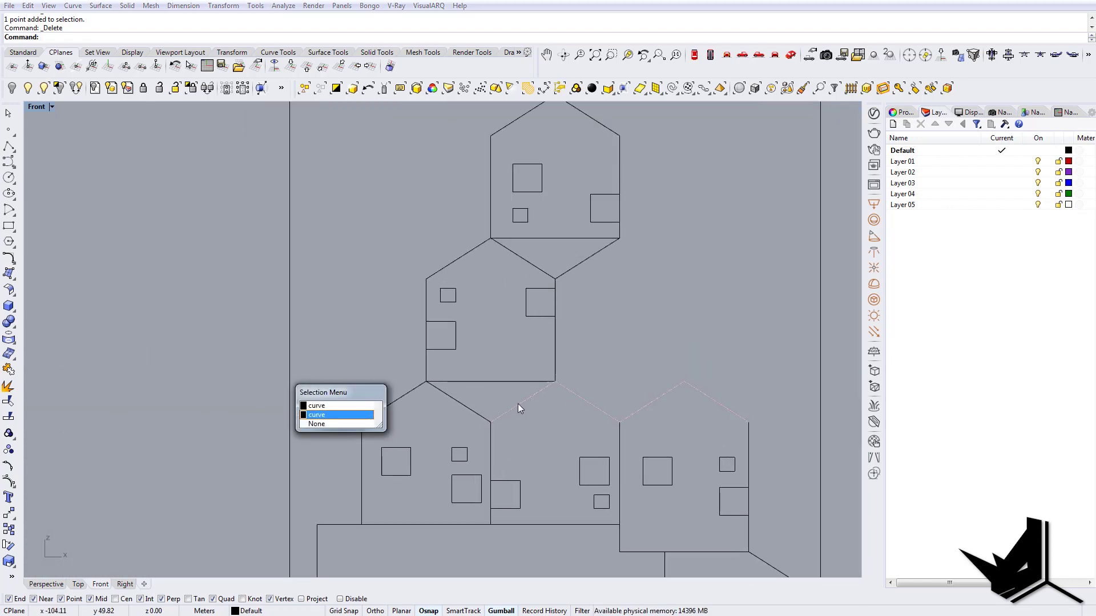
key("Escape")
left_click(512, 409)
key("Escape")
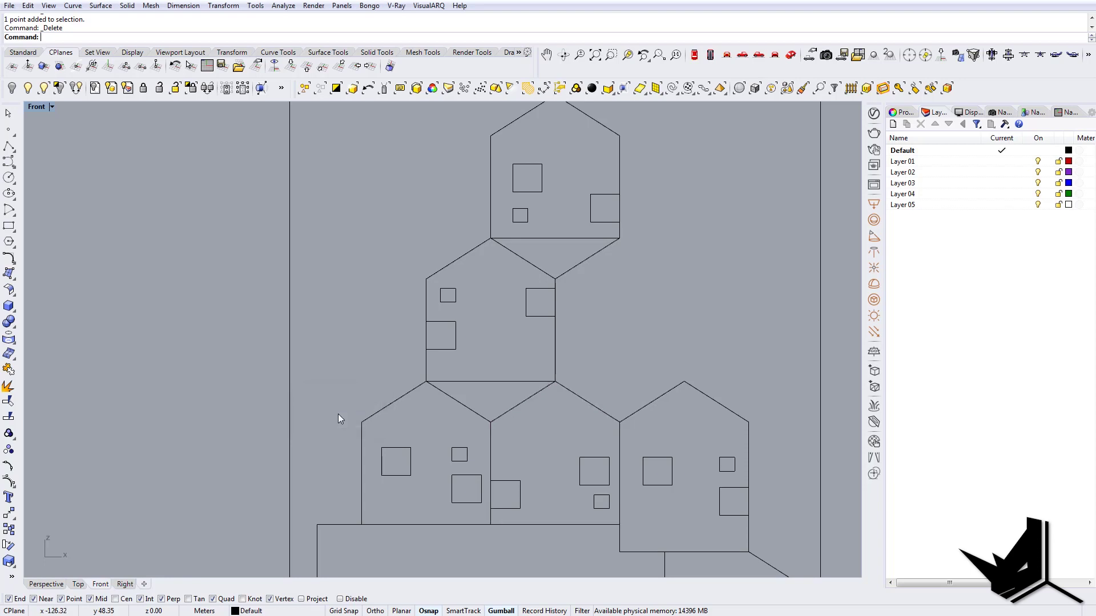
left_click(499, 381)
key("Escape")
Run CurveBoolean on the two upper copied volumes and keep the triangular gap beneath the top volume.
scroll(498, 381, "down", 6)
right_click_drag(587, 348, 566, 354)
left_click_drag(473, 304, 445, 266, "alt")
key("Return")
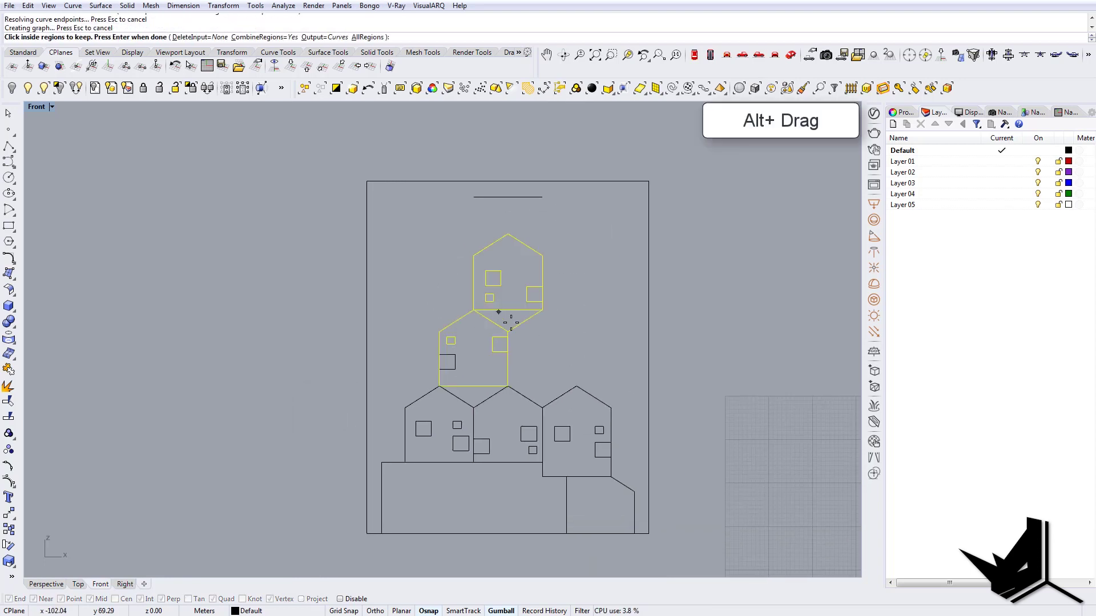
scroll(497, 313, "up", 2)
left_click(514, 320)
key("Return")
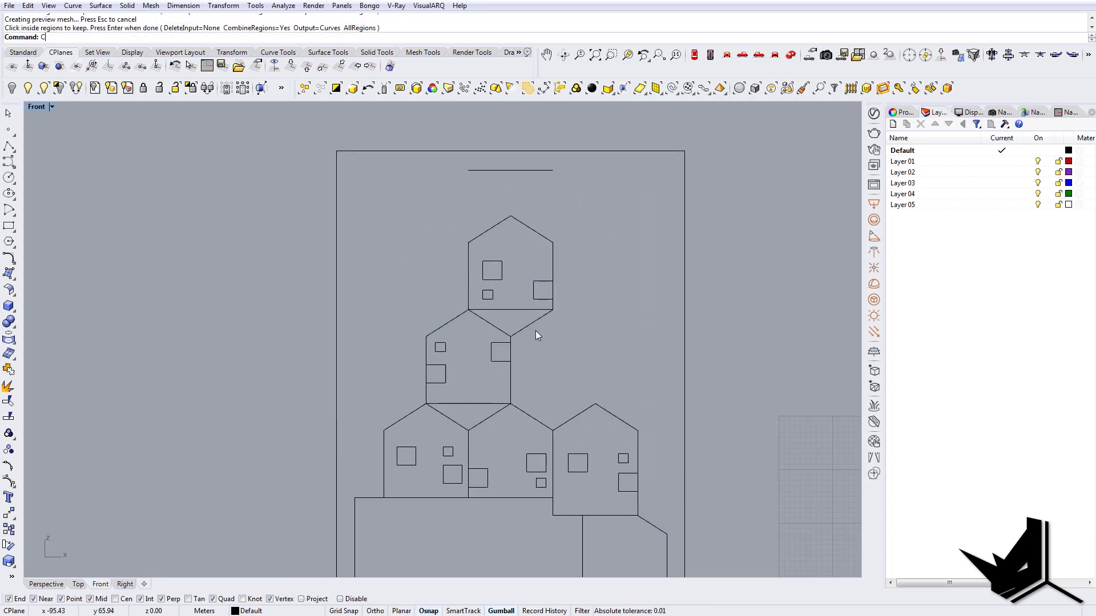
Repeat CurveBoolean on the upper copied curves, picking the triangle between the top volume's base and the second tier's gable.
type("B")
key("Return")
left_click_drag(599, 362, 371, 251)
key("Return")
left_click(503, 318)
key("Return")
right_click_drag(540, 369, 539, 301)
type("C")
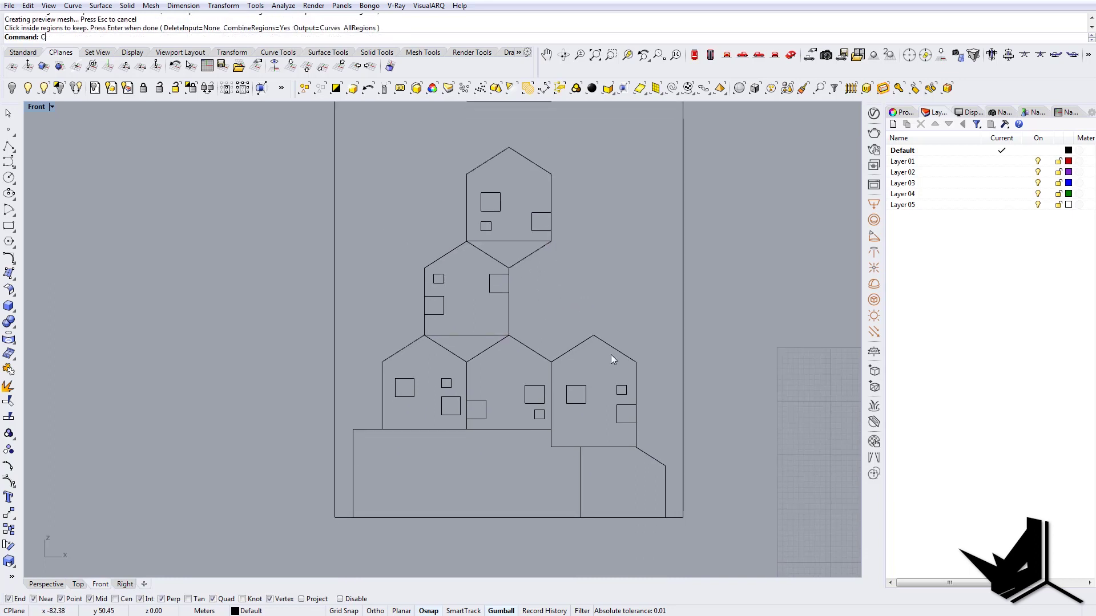
type("B")
key("Return")
scroll(611, 354, "down", 5)
scroll(535, 337, "up", 8)
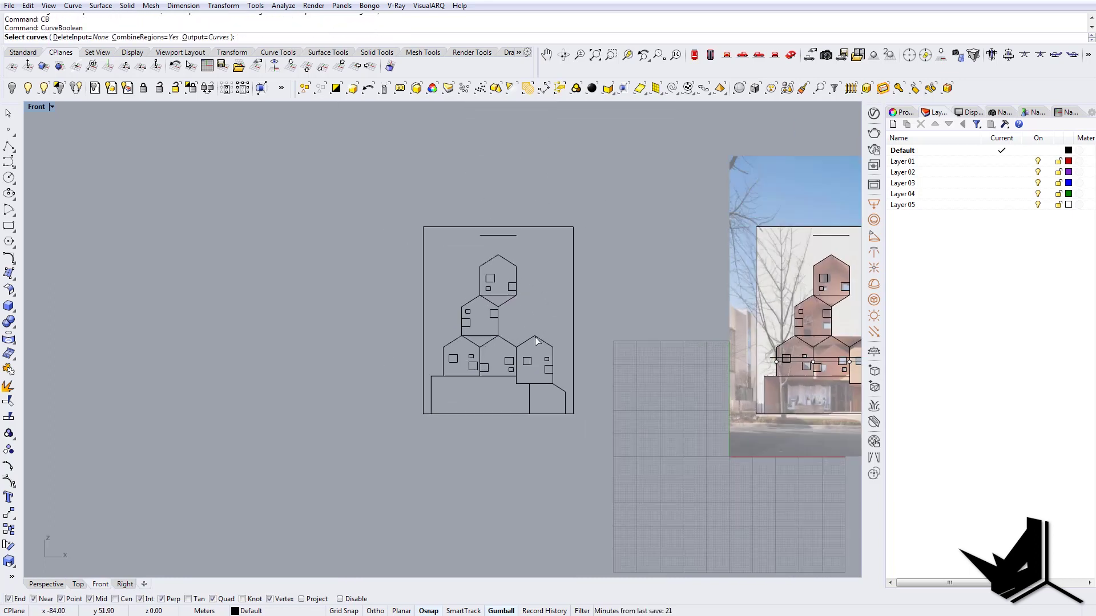
key("Escape")
Draw a line joining the peaks of the lower tier's middle and right gables in the copied outlines.
right_click_drag(499, 345, 492, 329)
type("L")
key("Return")
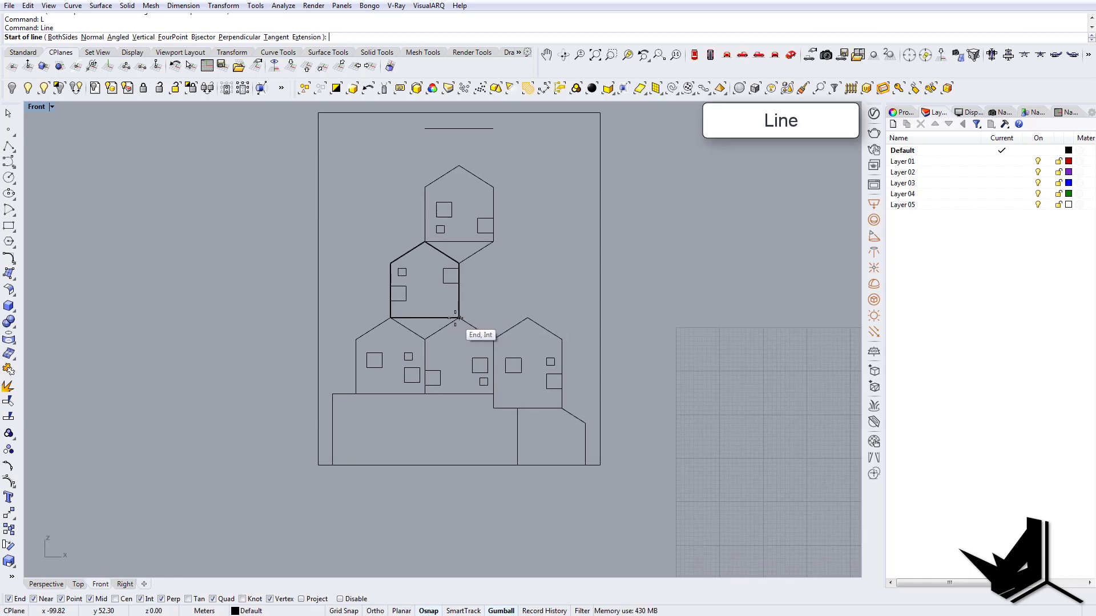
key("Escape")
scroll(522, 319, "down", 3)
Run CurveBoolean on all copied curves and keep the two triangular gaps between the lower tier's three gables.
type("C")
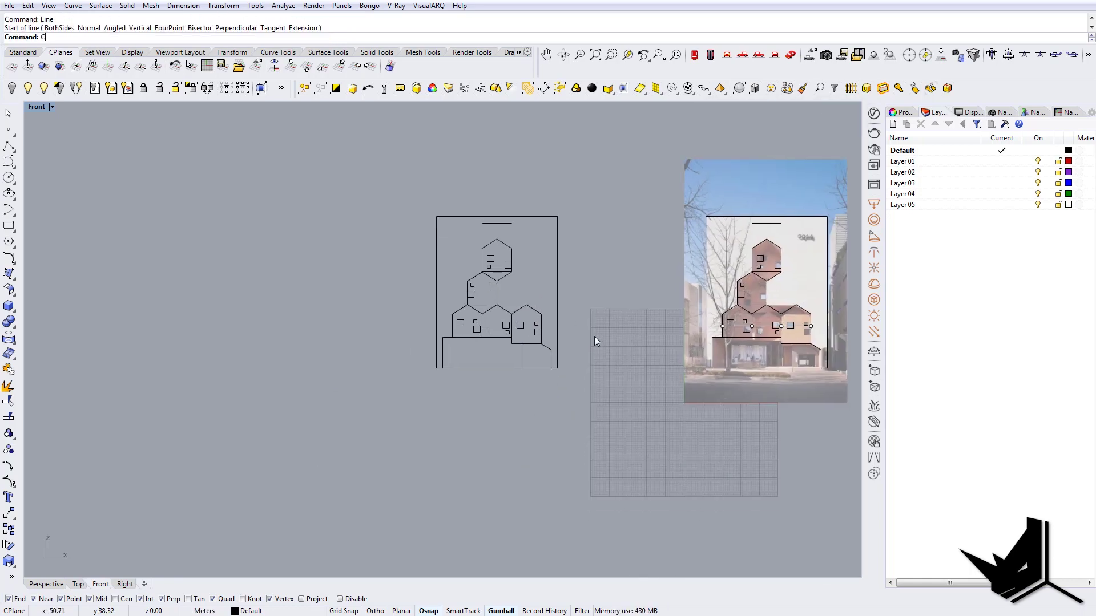
type("urveB")
key("Return")
left_click_drag(580, 385, 427, 207)
key("Return")
scroll(481, 310, "up", 10)
left_click(485, 307)
left_click(565, 307)
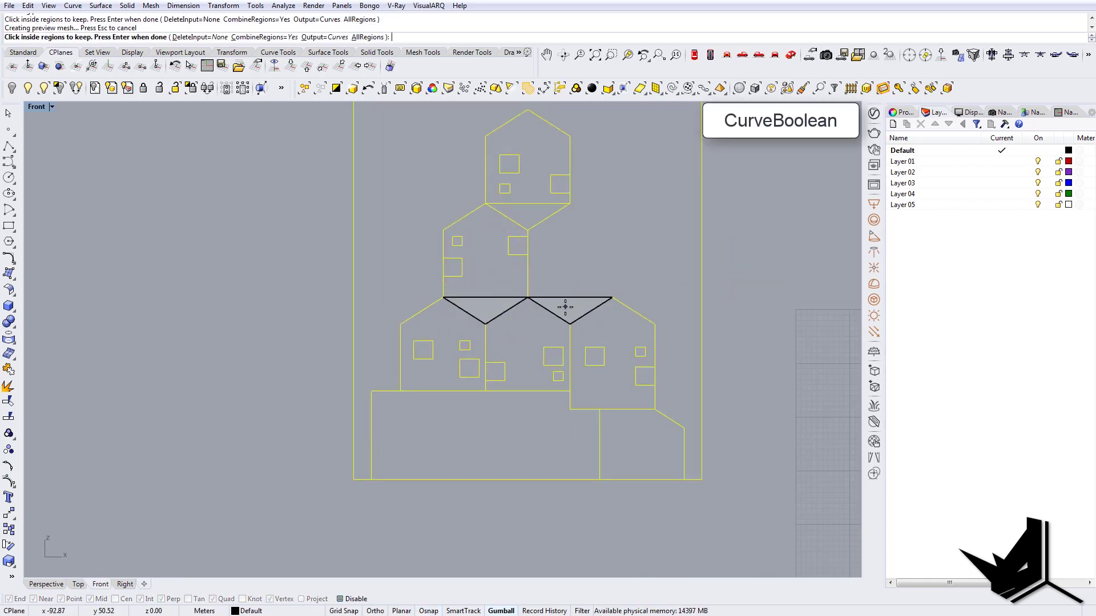
key("Return")
Delete the short horizontal line above the top volume in the copied outlines.
scroll(555, 338, "down", 8)
right_click_drag(553, 346, 467, 319)
key("Escape")
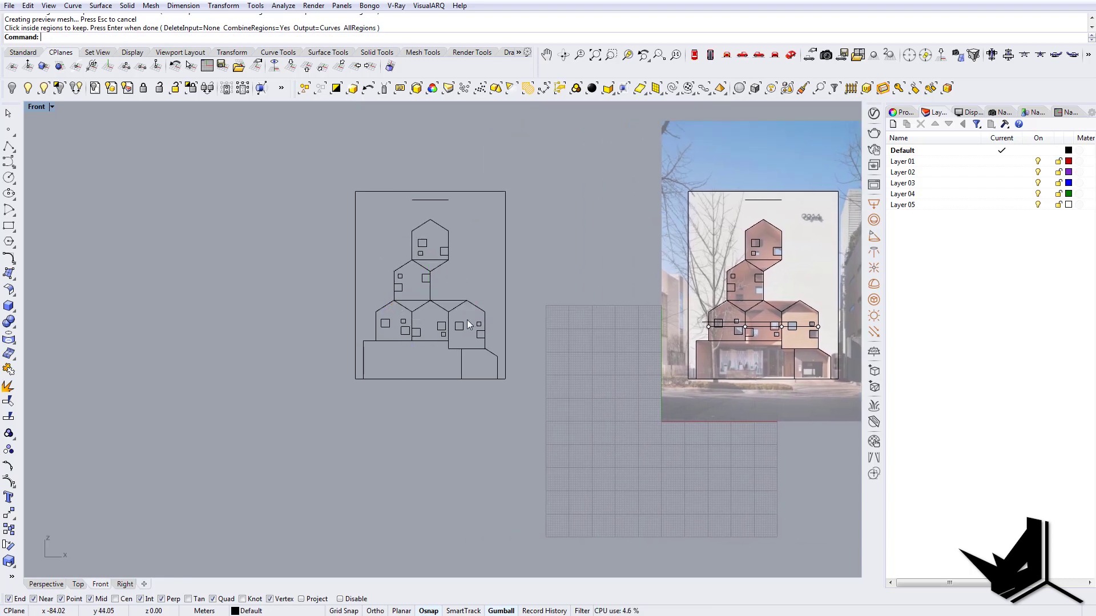
mouse_move(467, 271)
right_mouse_down()
mouse_move(503, 293)
mouse_move(473, 298)
mouse_move(493, 281)
right_mouse_up()
left_click(450, 228)
key("Delete")
Run CurveBoolean on the copied curves and extract the background wall region surrounding the stacked volumes as a closed outline.
type("cb")
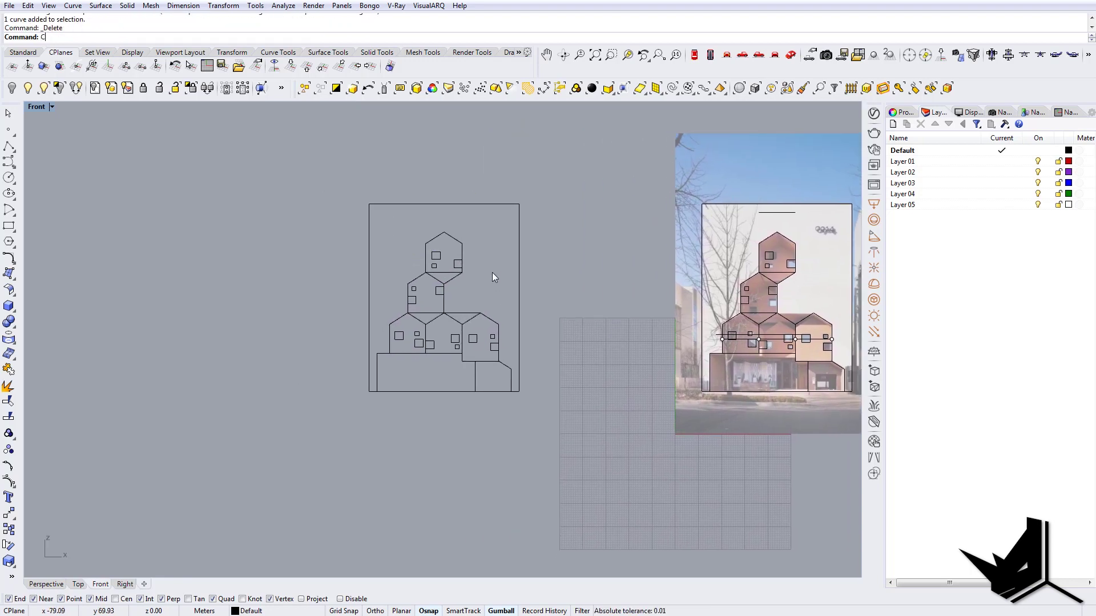
key("Return")
left_click_drag(571, 434, 380, 269)
key("Return")
left_click(489, 265)
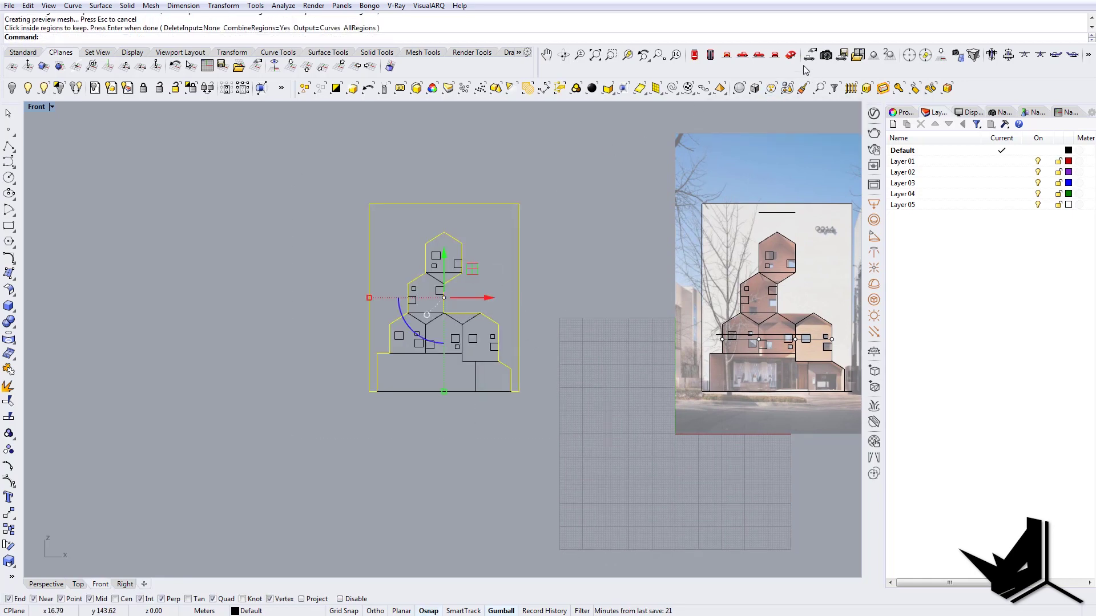
Switch to a maximized Perspective view showing the copied outlines beside the facade photo, and clear the selection.
left_click(791, 54)
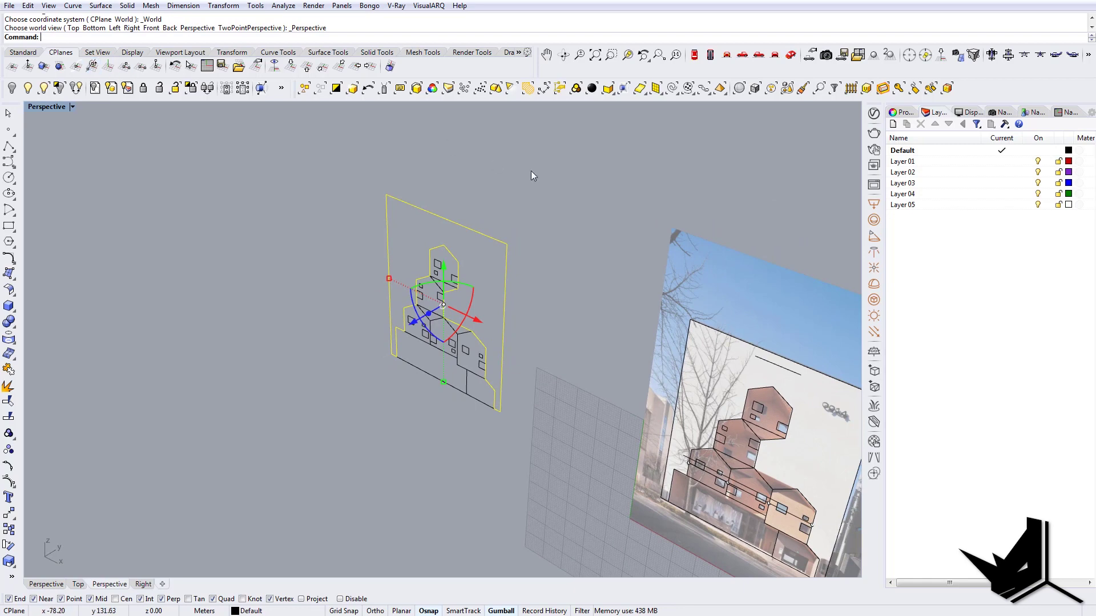
left_click(791, 54)
key("ctrl+m")
scroll(516, 279, "down", 12)
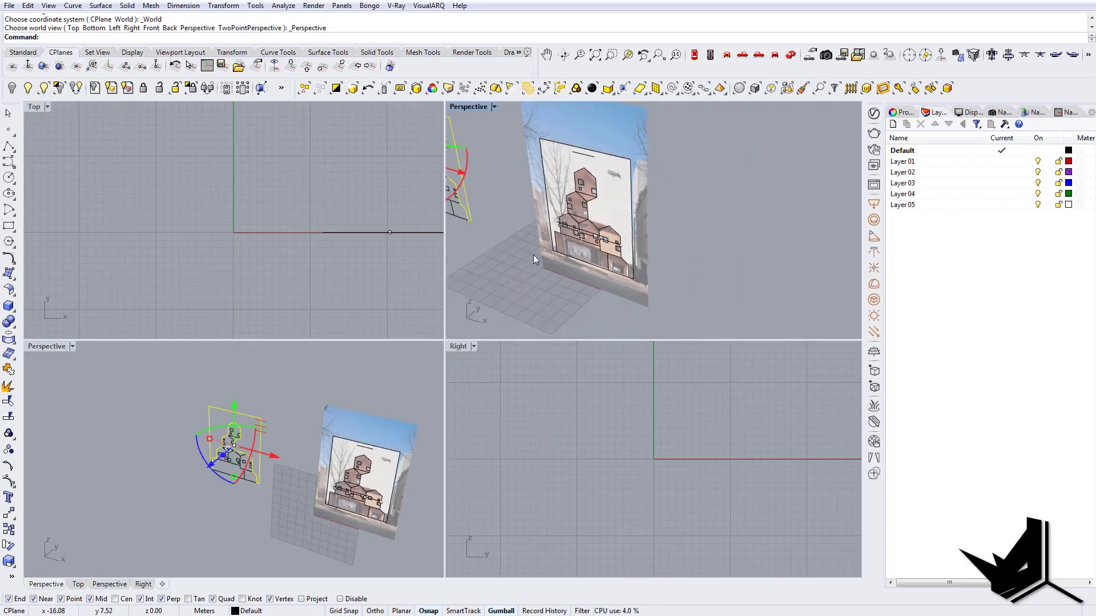
double_click(467, 108)
mouse_move(355, 263)
right_mouse_down()
mouse_move(481, 335)
mouse_move(575, 359)
mouse_move(628, 311)
right_mouse_up()
scroll(489, 366, "up", 7)
mouse_move(489, 367)
right_mouse_down()
mouse_move(606, 371)
mouse_move(550, 340)
mouse_move(609, 394)
mouse_move(575, 397)
right_mouse_up()
left_click(596, 368)
right_click_drag(577, 357, 466, 344)
key("Escape")
type("r")
key("Return")
key("Escape")
Draw a vertical rectangle over the copied background wall, using its two bottom corners and its upper right corner.
type("re")
key("Return")
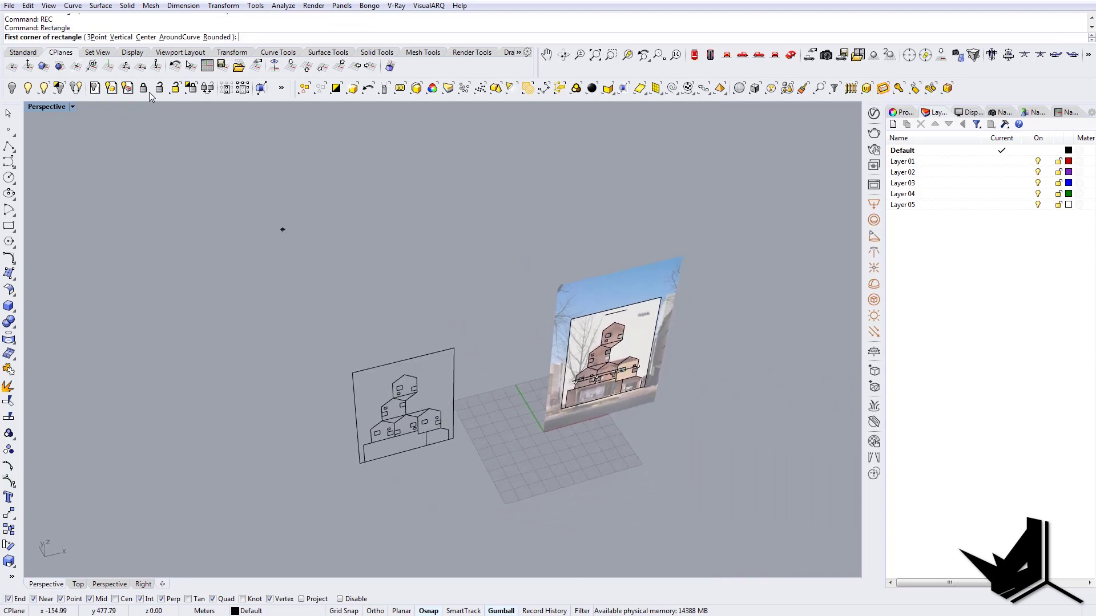
left_click(121, 37)
left_click(360, 463)
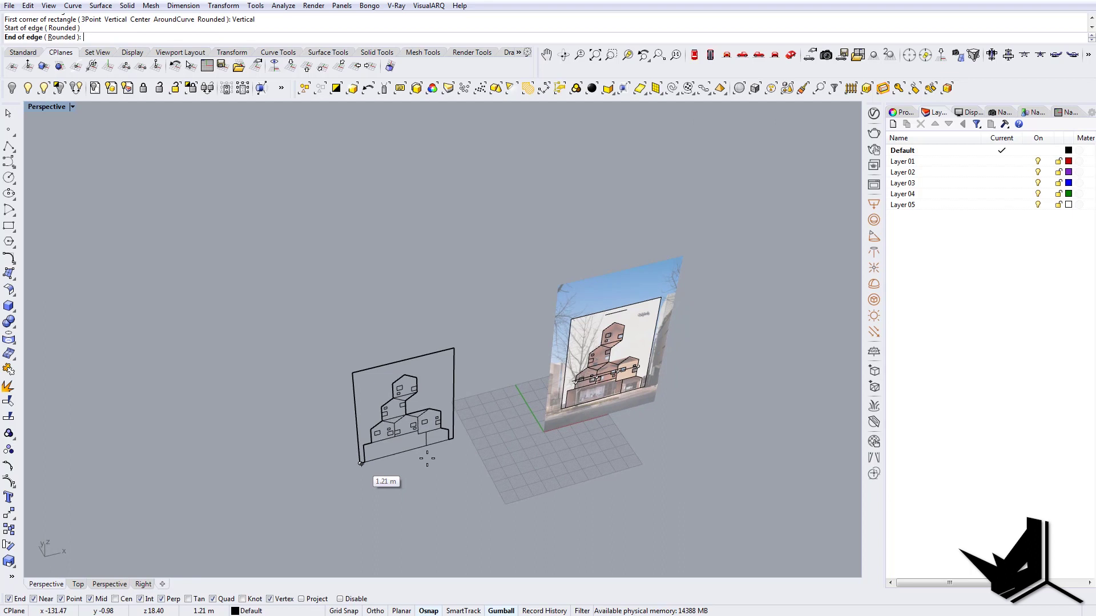
left_click(453, 438)
left_click(454, 348)
key("Return")
key("Escape")
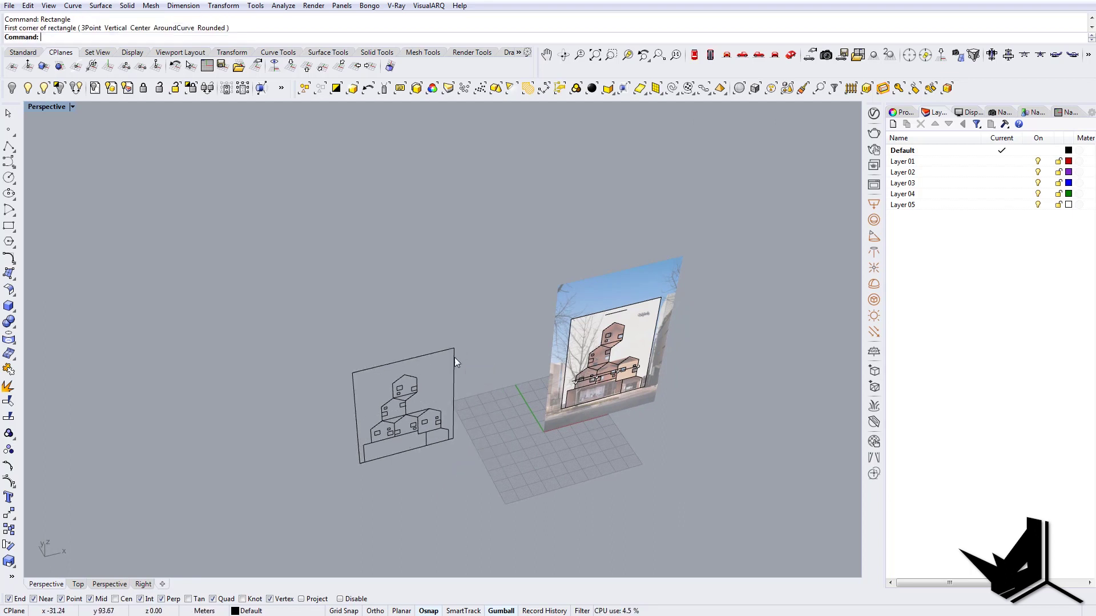
Extrude the vertical background rectangle backward, behind the copied facade outlines, into a deep open-ended box.
left_click(355, 401)
left_click(339, 427)
right_click_drag(339, 427, 474, 422)
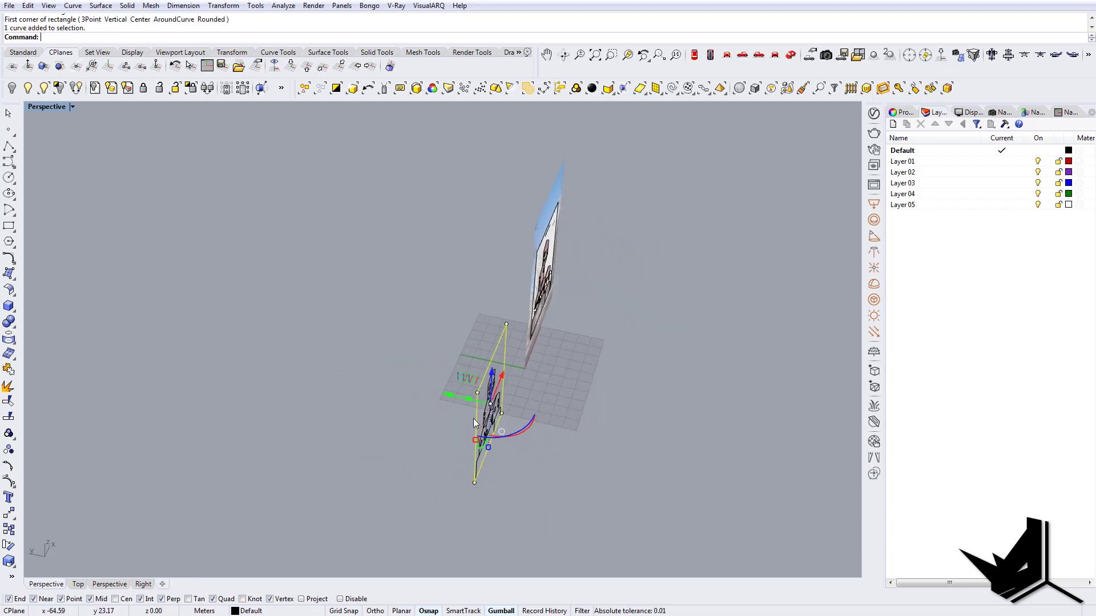
left_click_drag(454, 397, 331, 385)
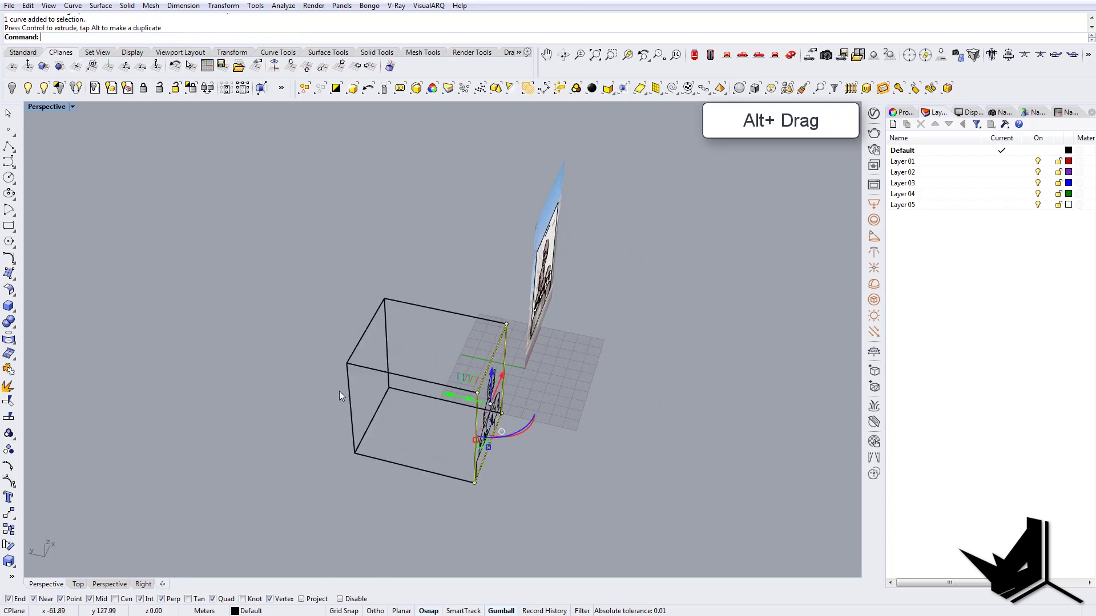
left_click(339, 391)
Set the viewport to shaded display and cap the open ends of the extruded box.
mouse_move(339, 392)
right_mouse_down()
mouse_move(398, 410)
mouse_move(364, 354)
mouse_move(409, 311)
right_mouse_up()
key("ctrl+alt+s")
scroll(409, 310, "up", 4)
left_click(386, 316)
type("Cap")
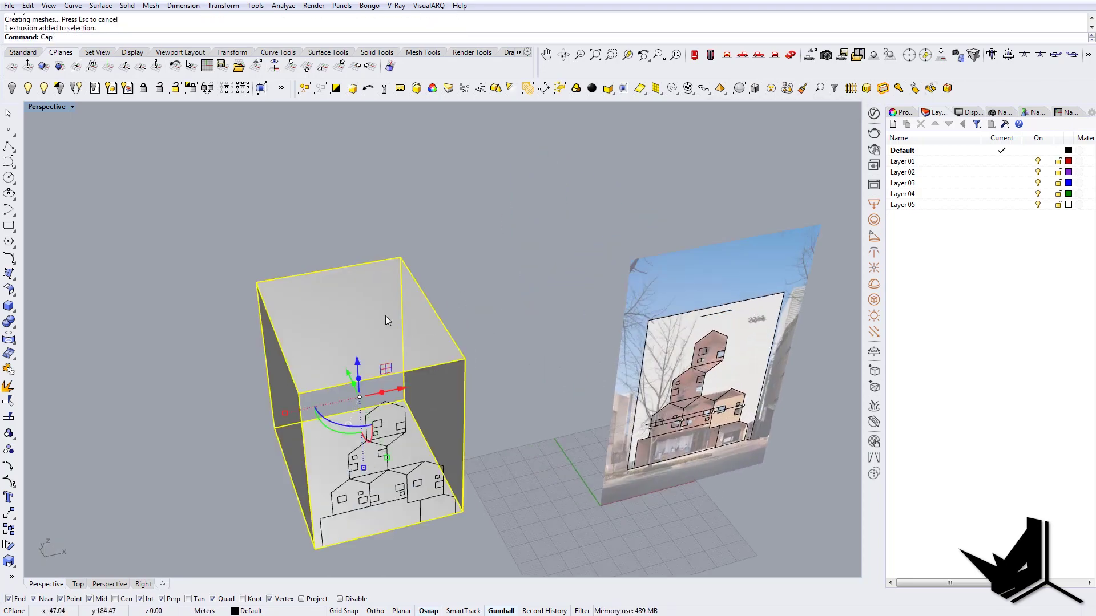
key("Return")
Examine the traced facade photo and the second reference photo in Windows Photo Viewer for the depth of each volume.
mouse_move(350, 359)
right_mouse_down()
mouse_move(369, 370)
mouse_move(279, 368)
right_mouse_up()
scroll(187, 349, "up", 8)
right_click_drag(186, 349, 386, 413, "shift")
scroll(386, 412, "down", 8)
right_click_drag(612, 440, 512, 401)
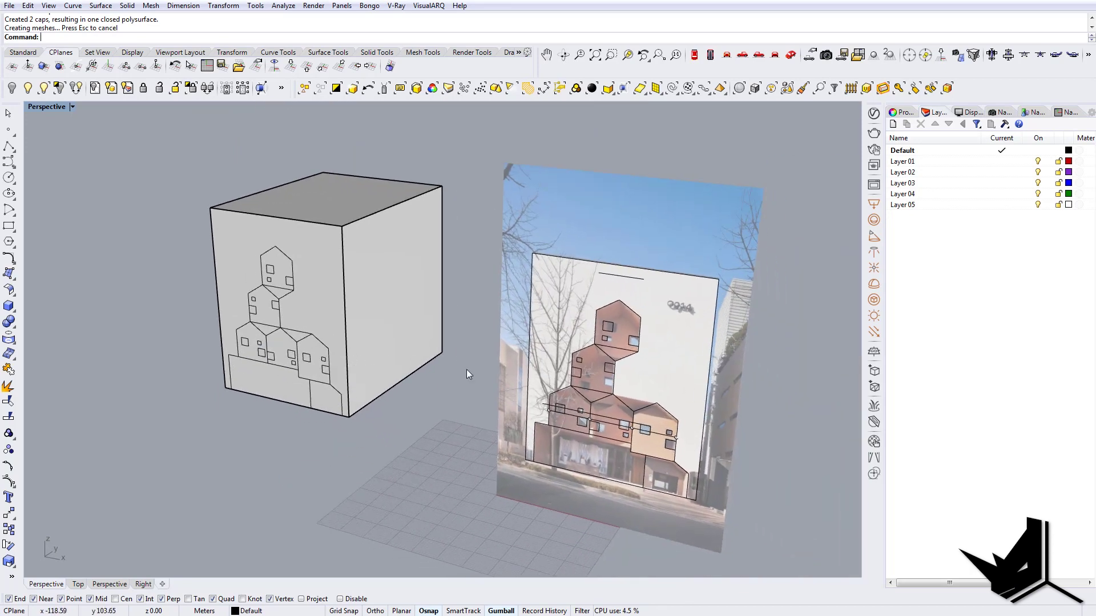
scroll(622, 448, "up", 4)
scroll(636, 464, "down", 1)
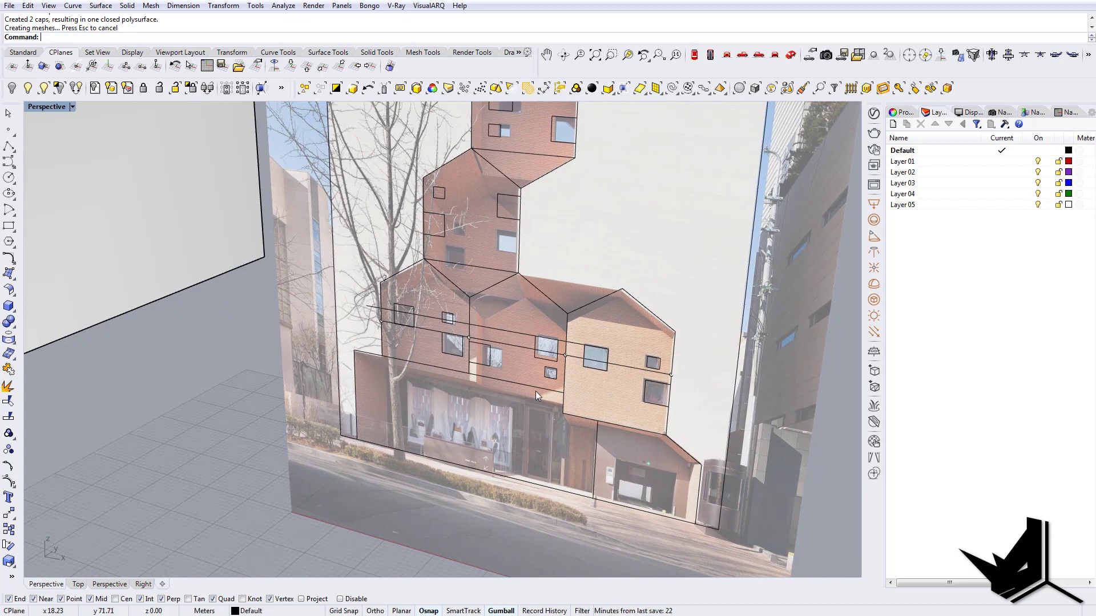
scroll(536, 391, "down", 6)
mouse_move(485, 377)
right_mouse_down()
mouse_move(521, 396)
mouse_move(472, 386)
right_mouse_up()
scroll(585, 392, "up", 5)
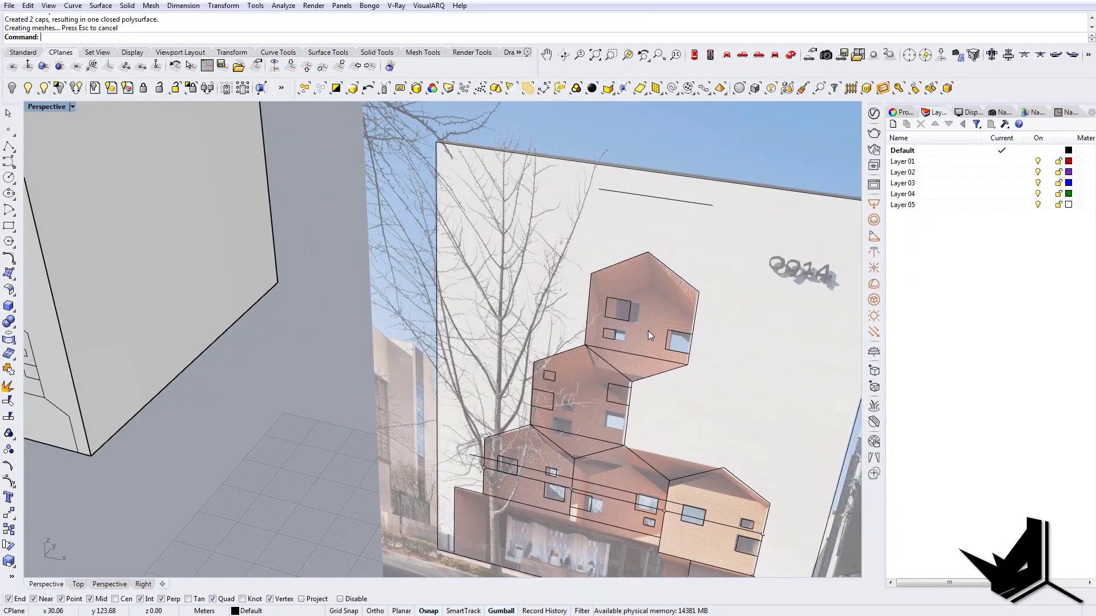
scroll(648, 331, "down", 5)
right_click_drag(648, 330, 571, 393)
scroll(569, 393, "up", 5)
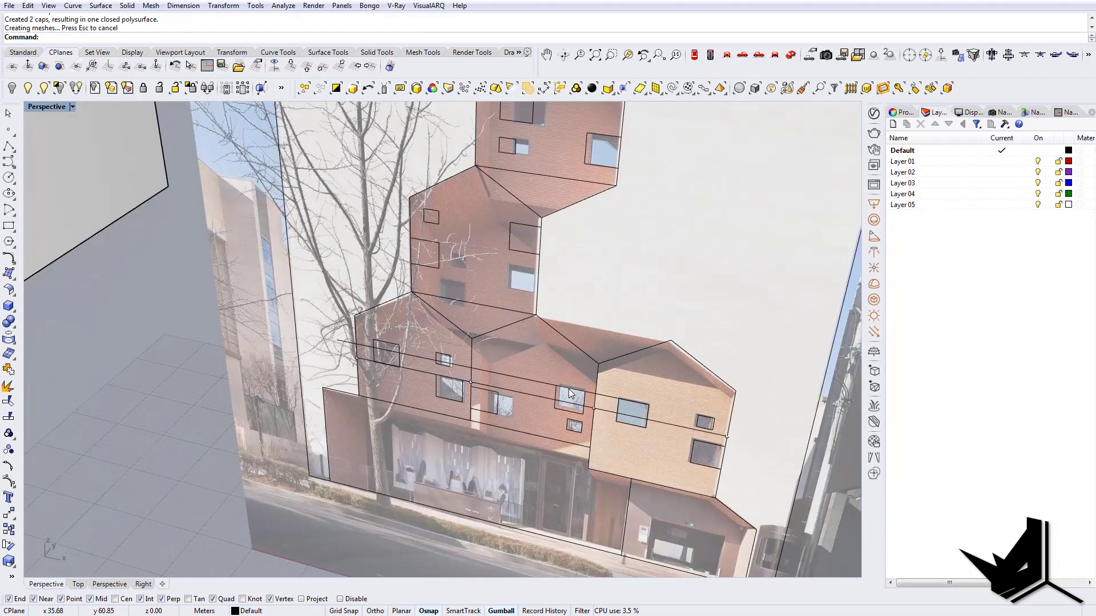
scroll(556, 388, "down", 2)
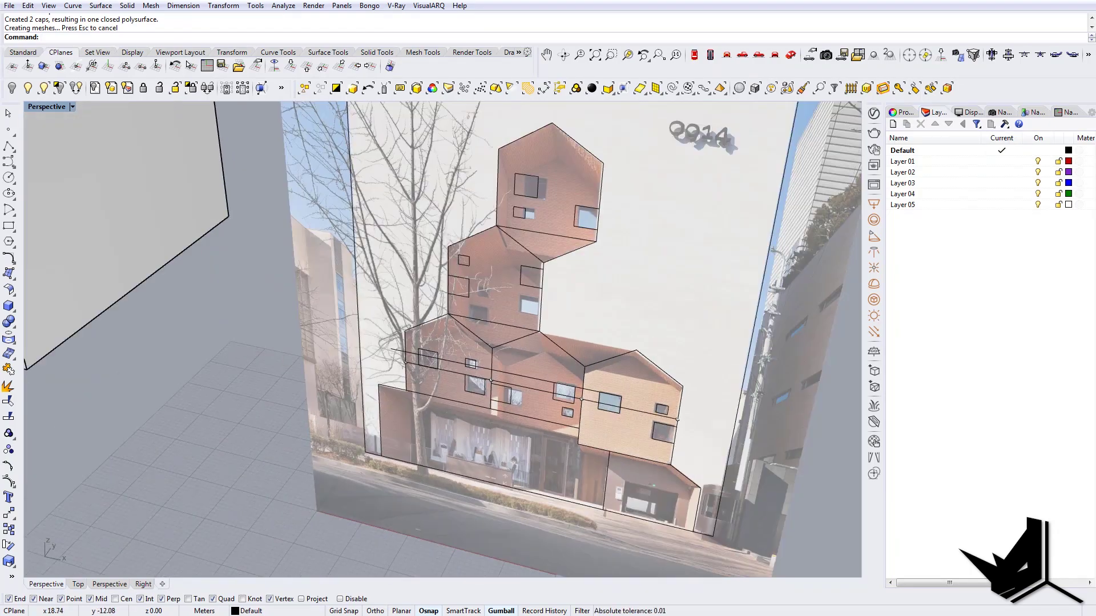
key("alt+Tab")
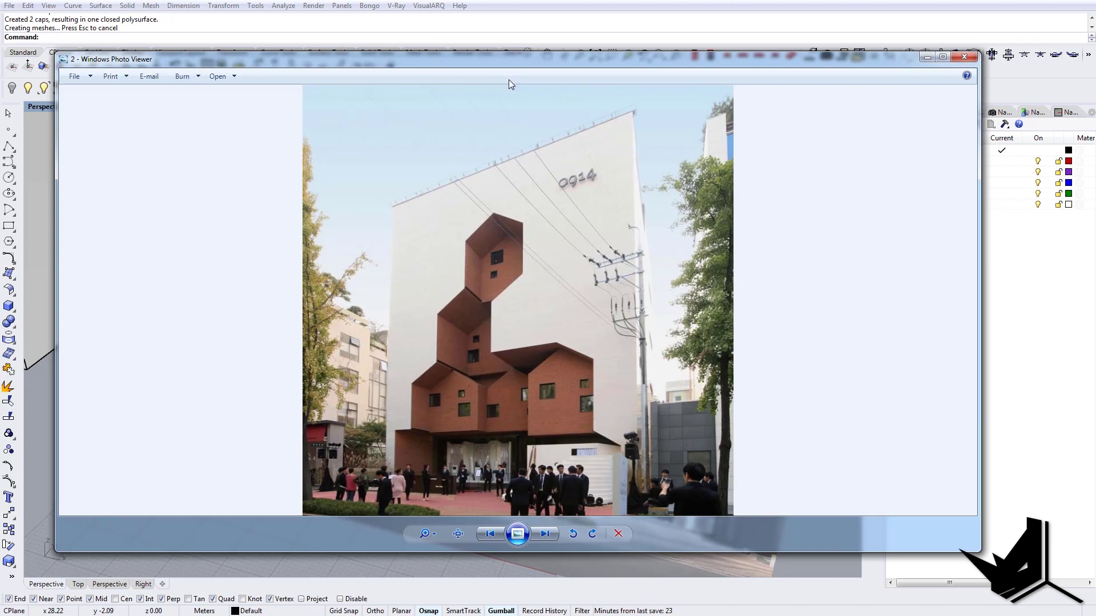
left_click(511, 32)
right_click_drag(497, 364, 472, 392)
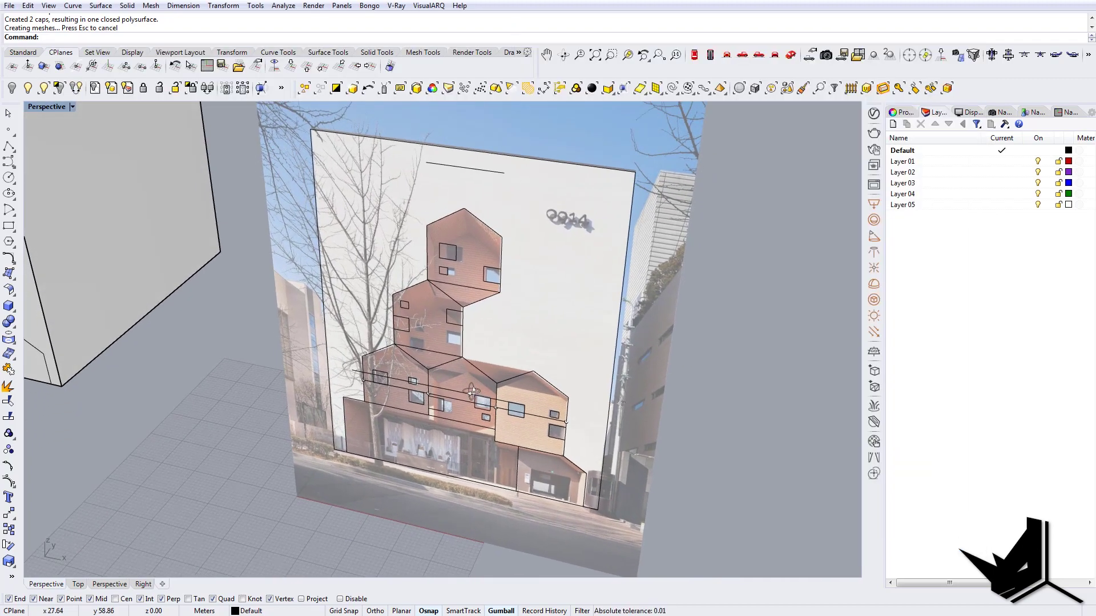
Extrude the large stepped ground-floor outline 20 m into the box as a solid.
scroll(470, 394, "down", 10)
right_click_drag(377, 379, 426, 392, "shift")
scroll(320, 334, "up", 10)
right_click_drag(449, 426, 502, 455)
right_click_drag(514, 531, 491, 460, "shift")
right_click_drag(400, 429, 474, 436)
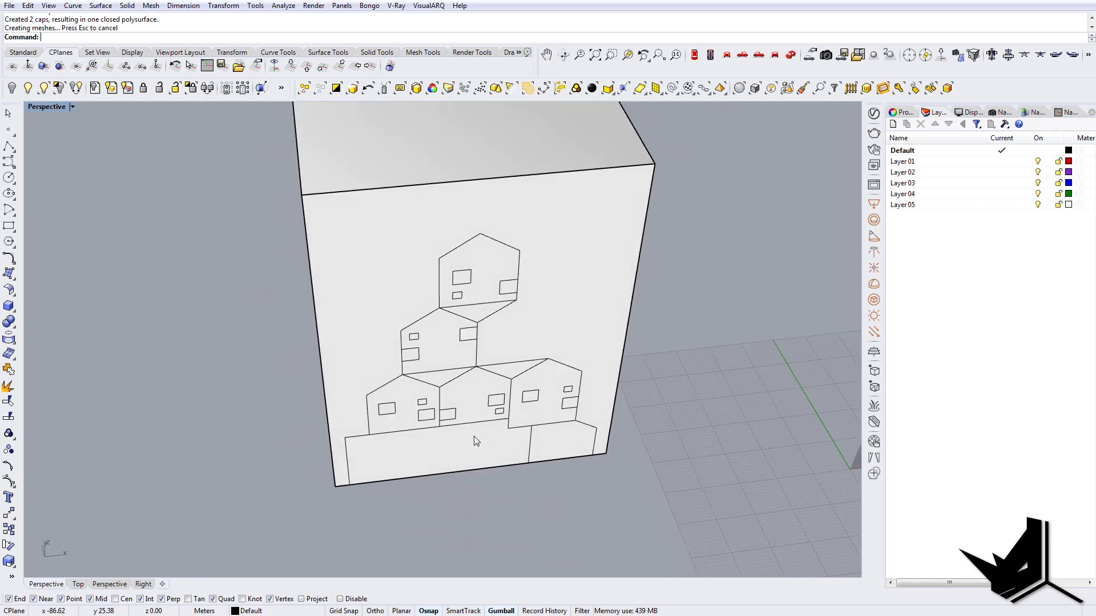
left_click(350, 472)
left_click(342, 415)
right_click_drag(342, 416, 567, 519)
type("EC")
key("Return")
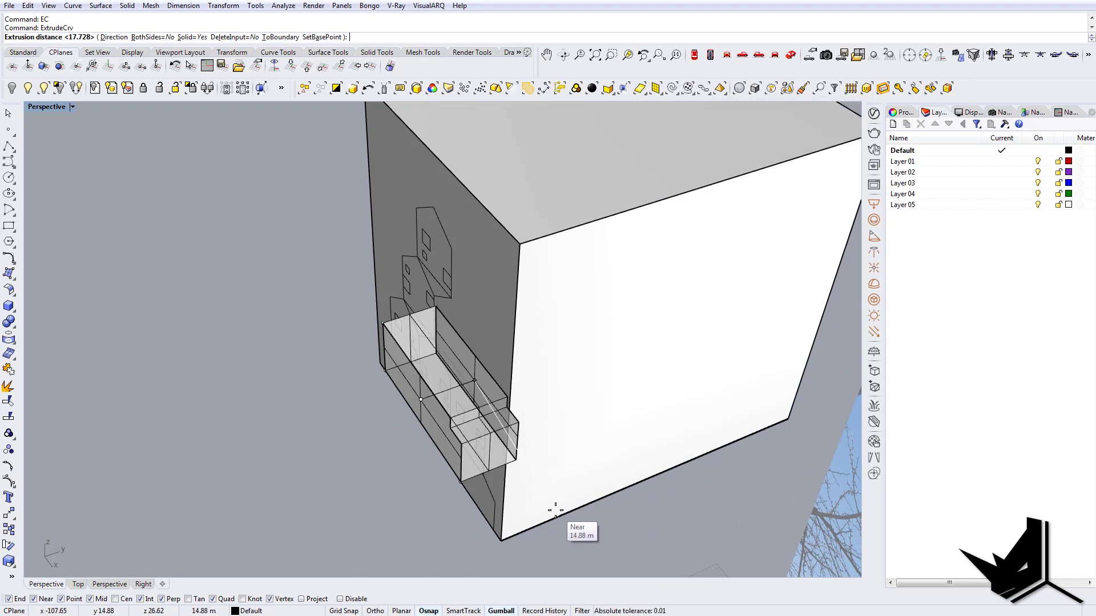
type("20")
key("Return")
right_click_drag(562, 510, 518, 457)
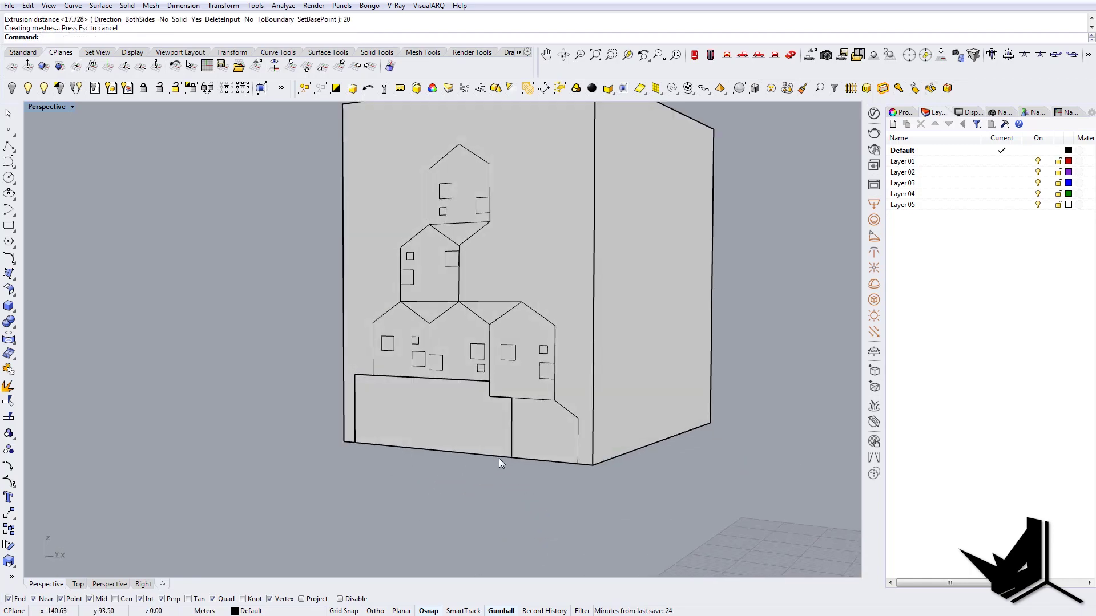
Try to cap the extruded ground-floor block.
left_click(500, 459)
left_click(351, 431)
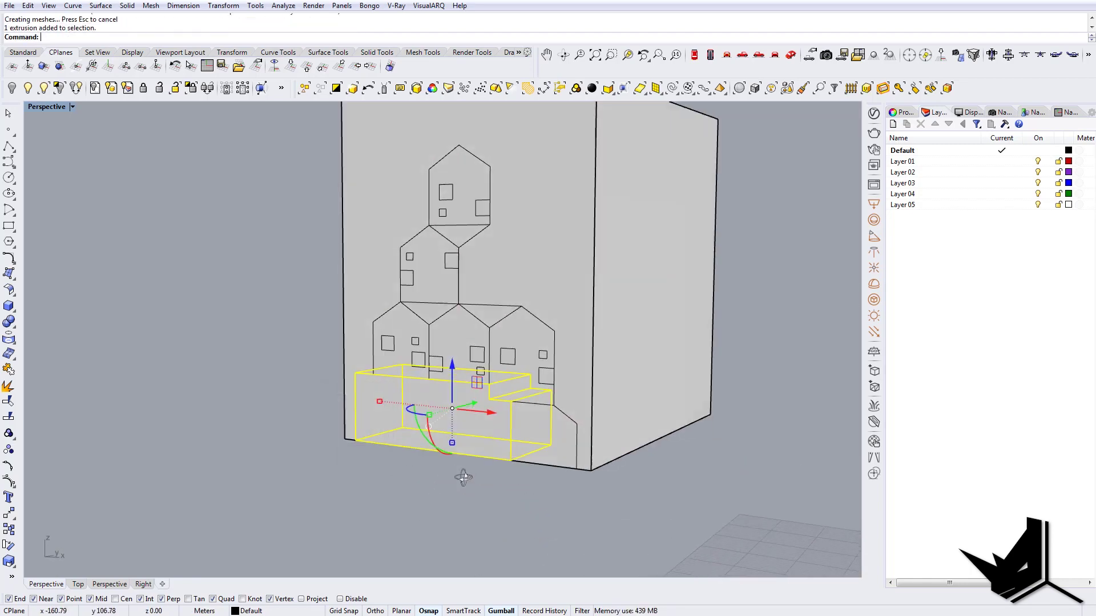
right_click_drag(464, 478, 464, 489)
type("Cap")
key("Return")
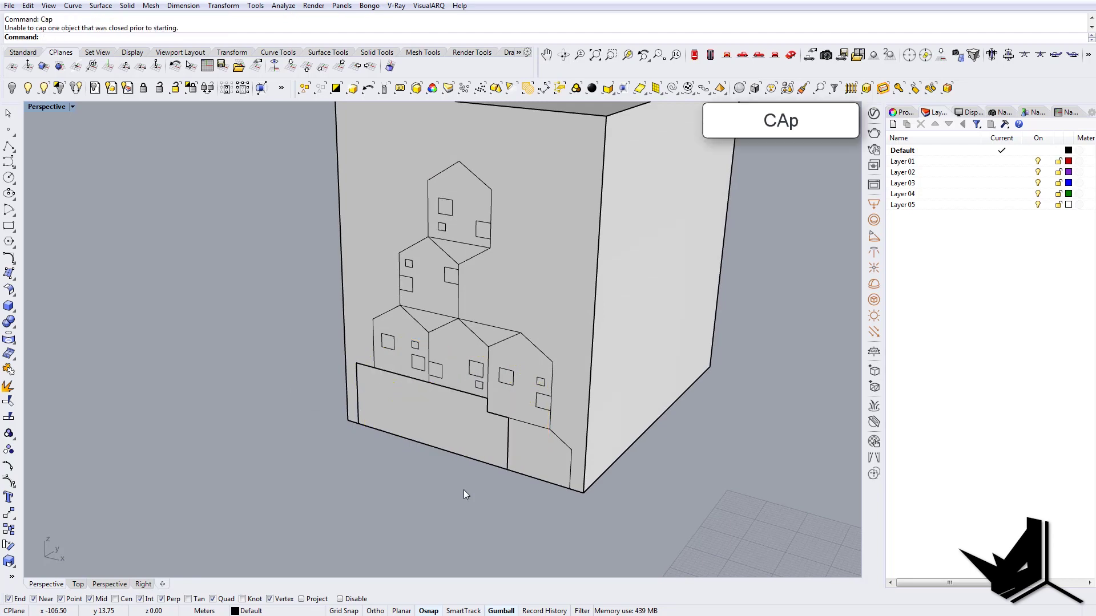
Subtract the extruded ground-floor block from the building box with BooleanDifference.
type("Bd")
key("Return")
left_click(655, 377)
key("Return")
left_click(453, 439)
key("Return")
right_click_drag(453, 438, 569, 434)
scroll(570, 431, "up", 6)
right_click_drag(550, 391, 533, 400)
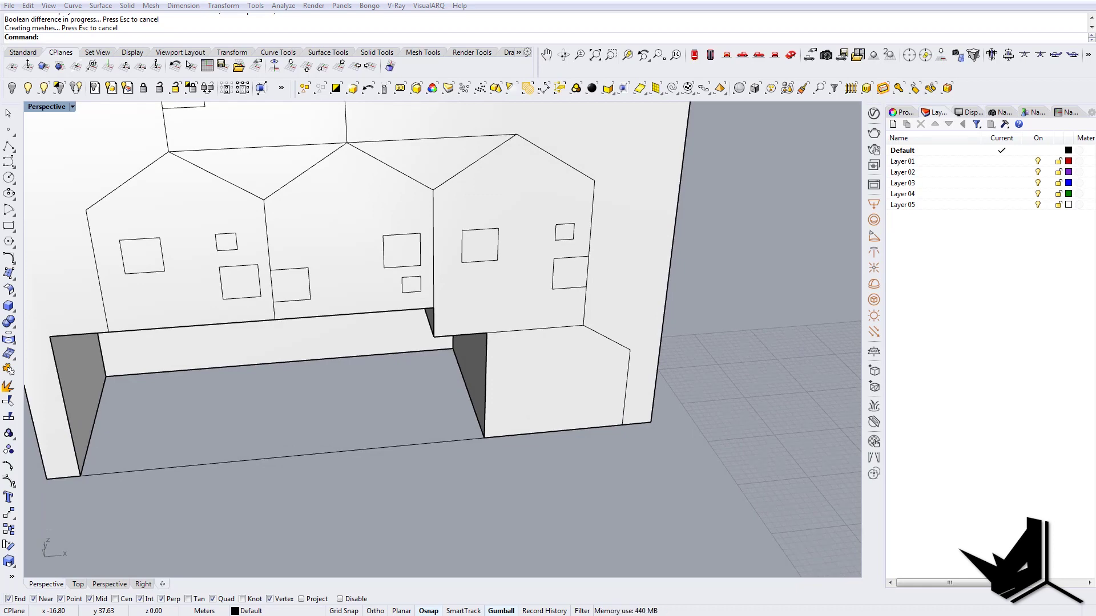
Extrude the small ground-floor outline with the sloped corner, beside the main opening, 15 m into the box.
right_click_drag(708, 363, 759, 393)
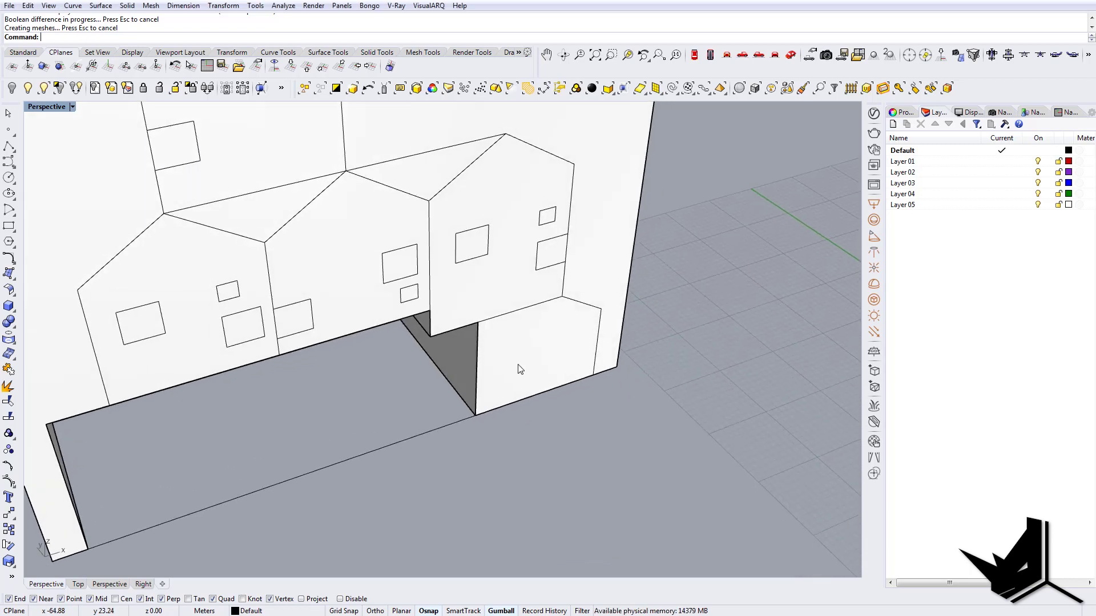
left_click(518, 367)
left_click(598, 334)
left_click(337, 416)
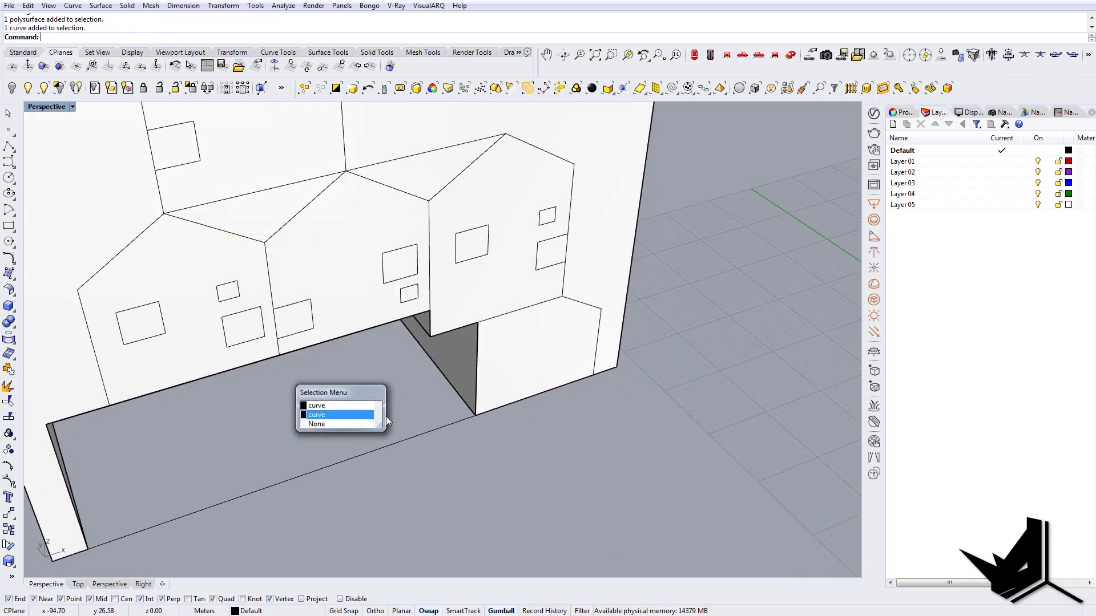
right_click_drag(386, 416, 442, 428)
key("Return")
right_click_drag(665, 508, 524, 464)
type("15")
key("Return")
Subtract the smaller ground-floor extrusion from the building box with BooleanDifference.
type("bd")
key("Return")
left_click(529, 393)
key("Return")
left_click(528, 392)
key("Return")
Extrude the outline of the right-hand gabled volume in the lower row 4 m into the box as a solid.
scroll(570, 468, "down", 4)
mouse_move(454, 388)
right_mouse_down()
mouse_move(429, 403)
mouse_move(491, 345)
mouse_move(467, 385)
mouse_move(450, 383)
right_mouse_up()
scroll(502, 350, "down", 3)
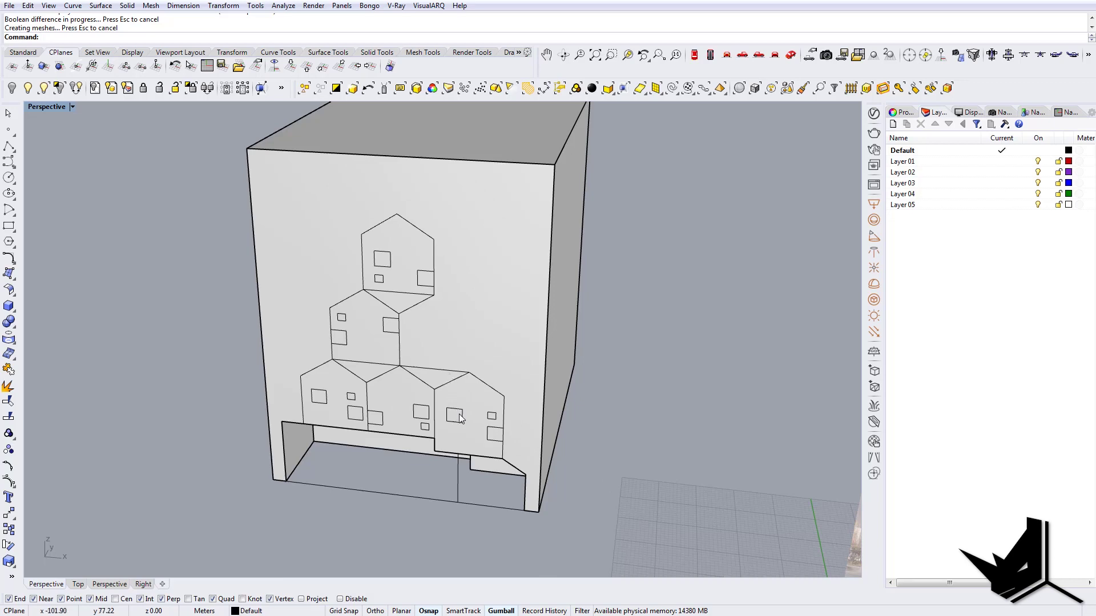
left_click(450, 382)
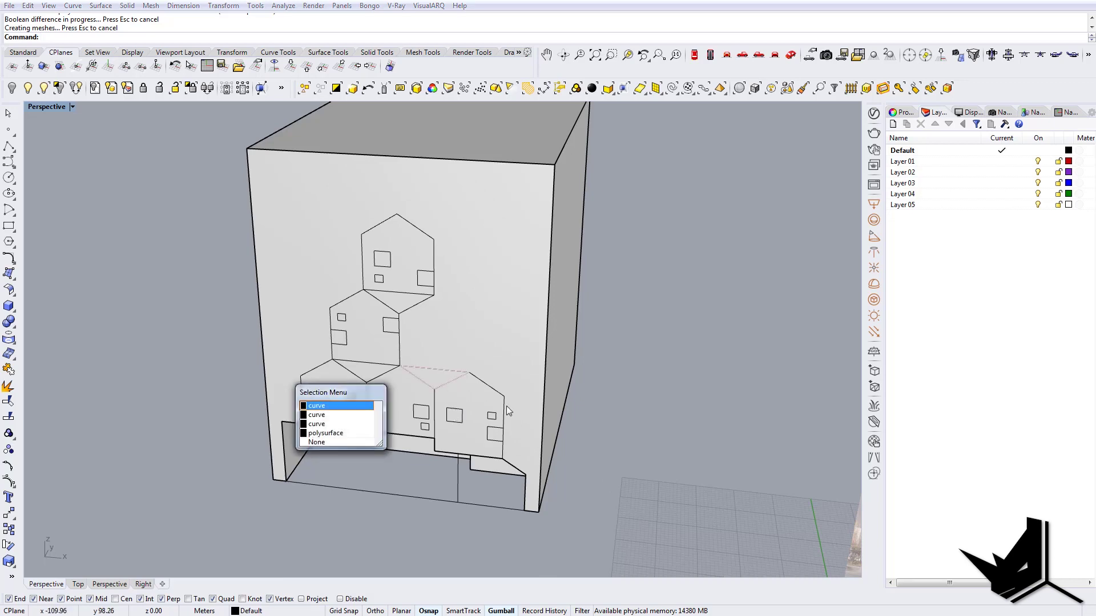
left_click(328, 428)
right_click_drag(329, 428, 491, 450)
type("EC")
key("Return")
scroll(485, 488, "up", 3)
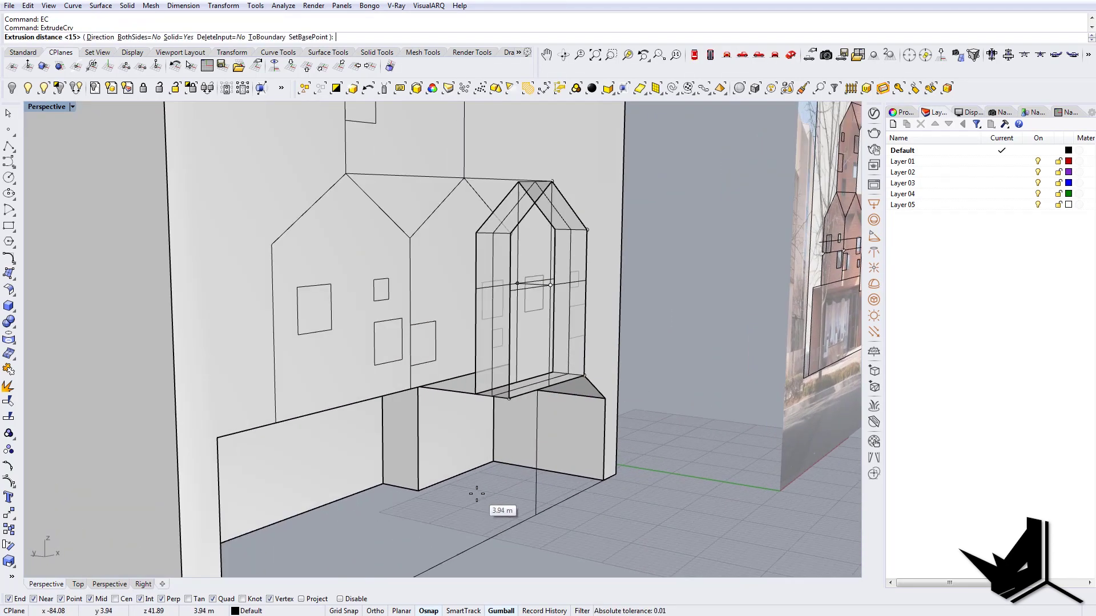
type("4")
key("Return")
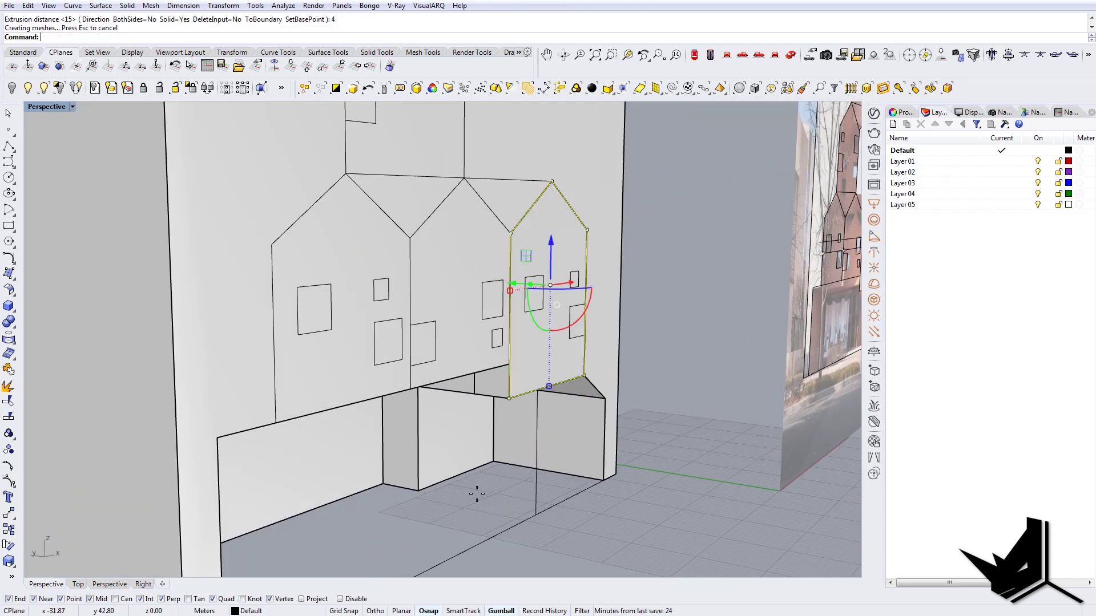
Subtract the right-hand gabled extrusion from the building box with BooleanDifference.
right_click_drag(552, 413, 458, 438)
type("bd")
key("Return")
left_click(591, 197)
key("Return")
left_click(496, 394)
key("Return")
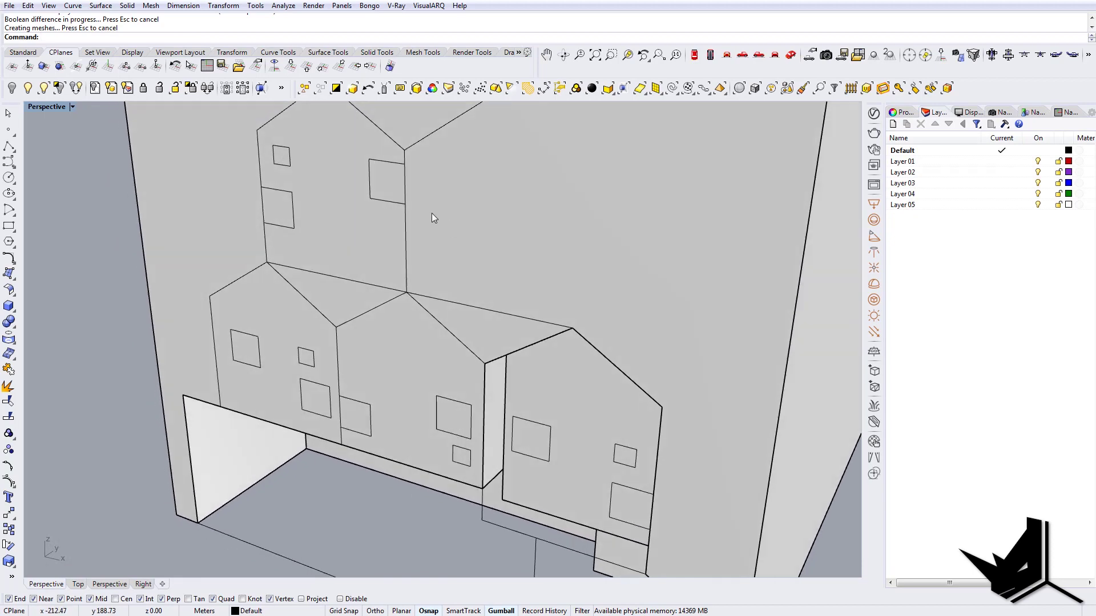
Extrude the outlines of the lower-row left gabled volume and the topmost gabled volume together, 6 m into the box.
scroll(447, 352, "down", 3)
scroll(394, 388, "down", 2)
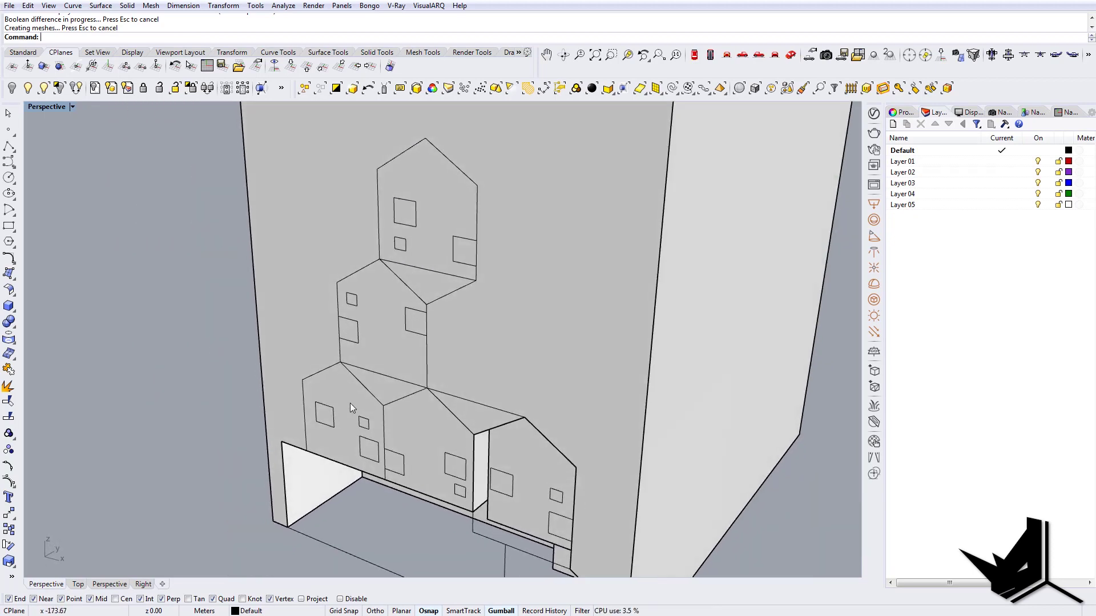
scroll(331, 376, "up", 5)
left_click(340, 382)
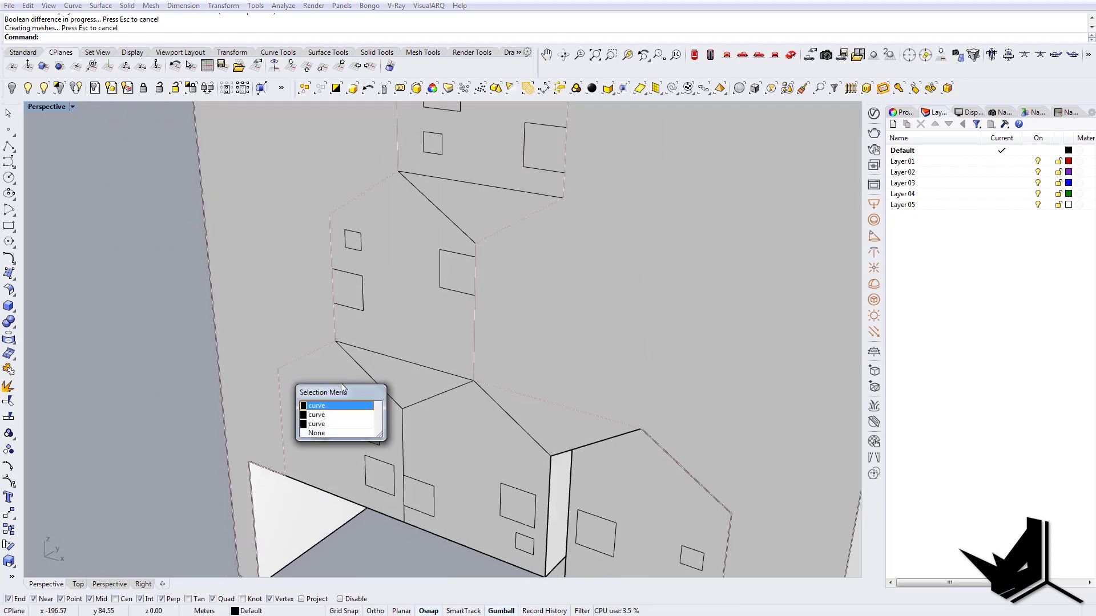
left_click(339, 428)
scroll(386, 397, "down", 3)
left_click(449, 280)
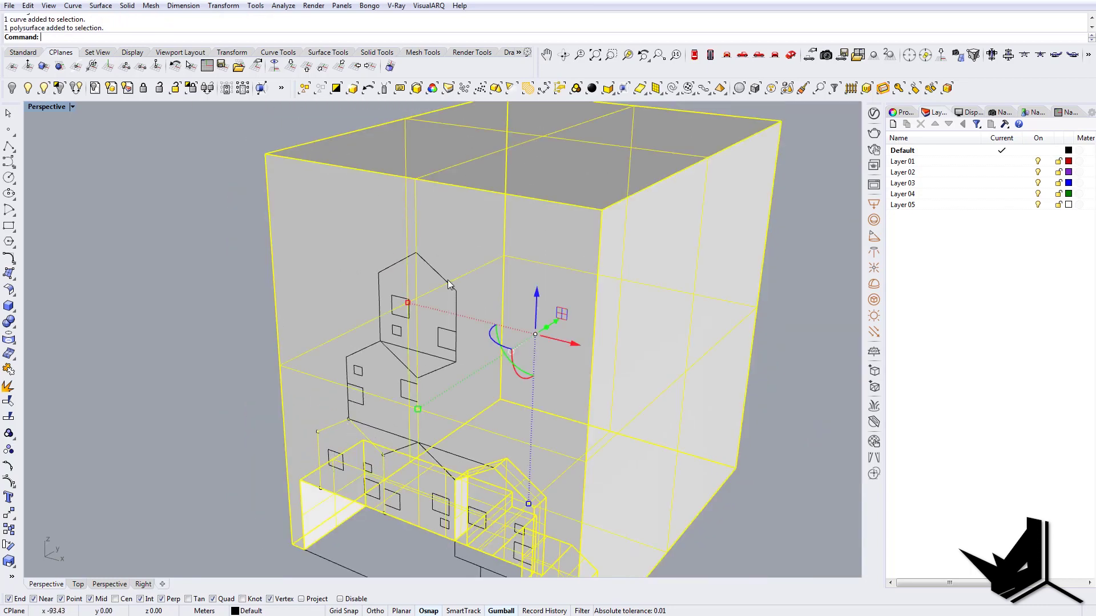
left_click(396, 370)
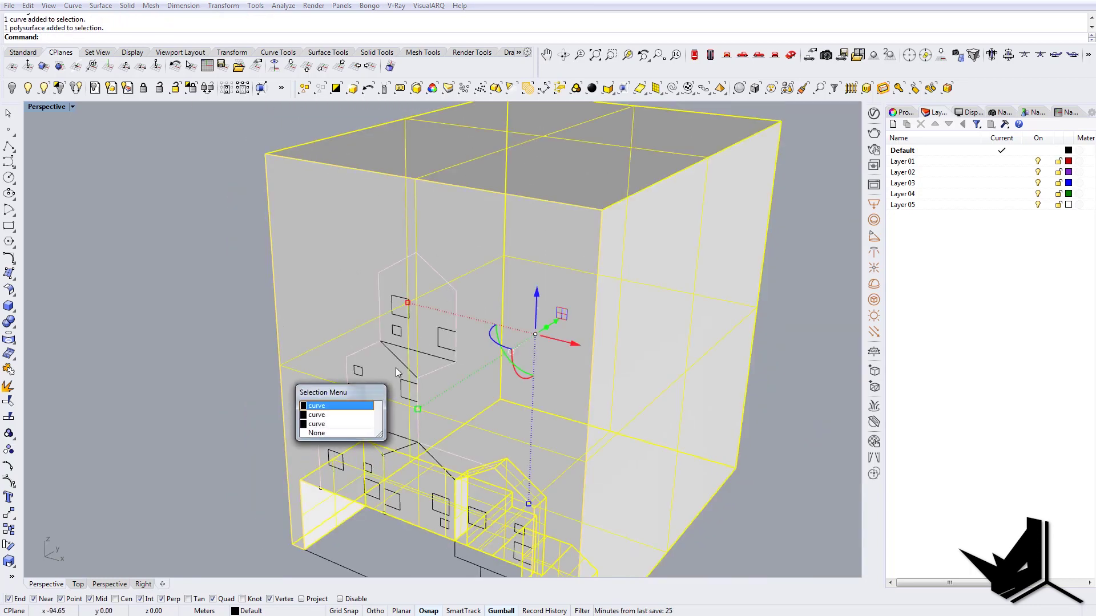
left_click(348, 428)
left_click(563, 371, "ctrl")
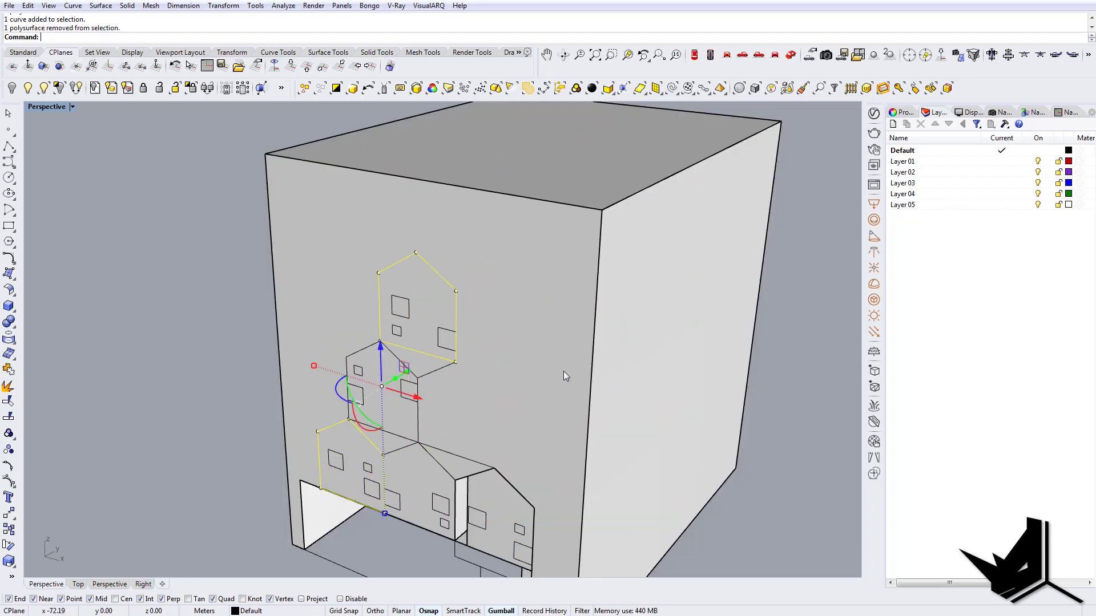
right_click_drag(512, 401, 476, 507)
type("ec")
key("Return")
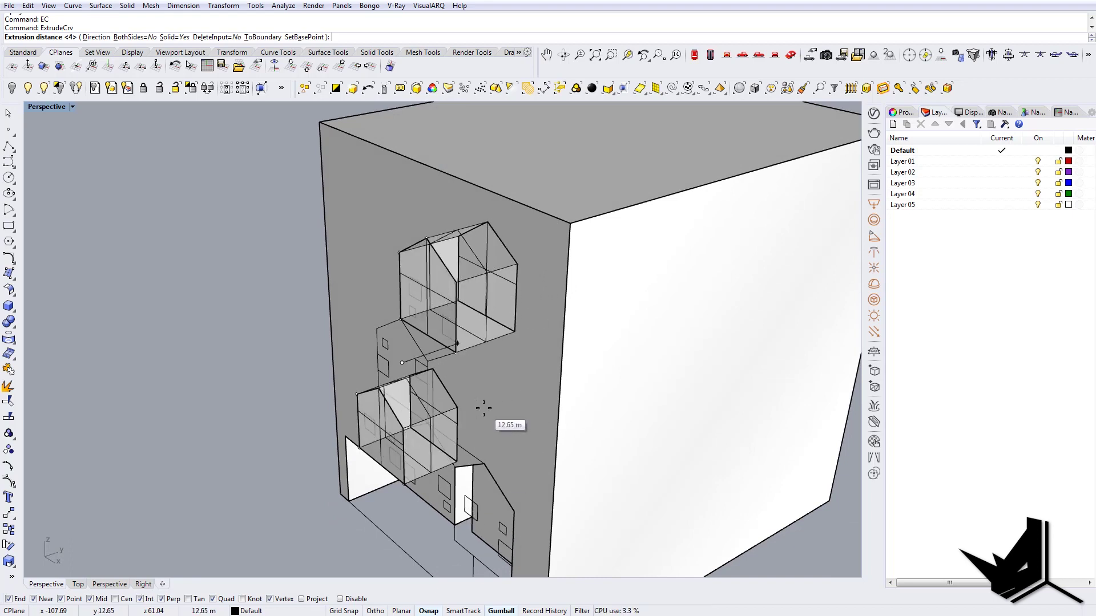
type("6")
key("Return")
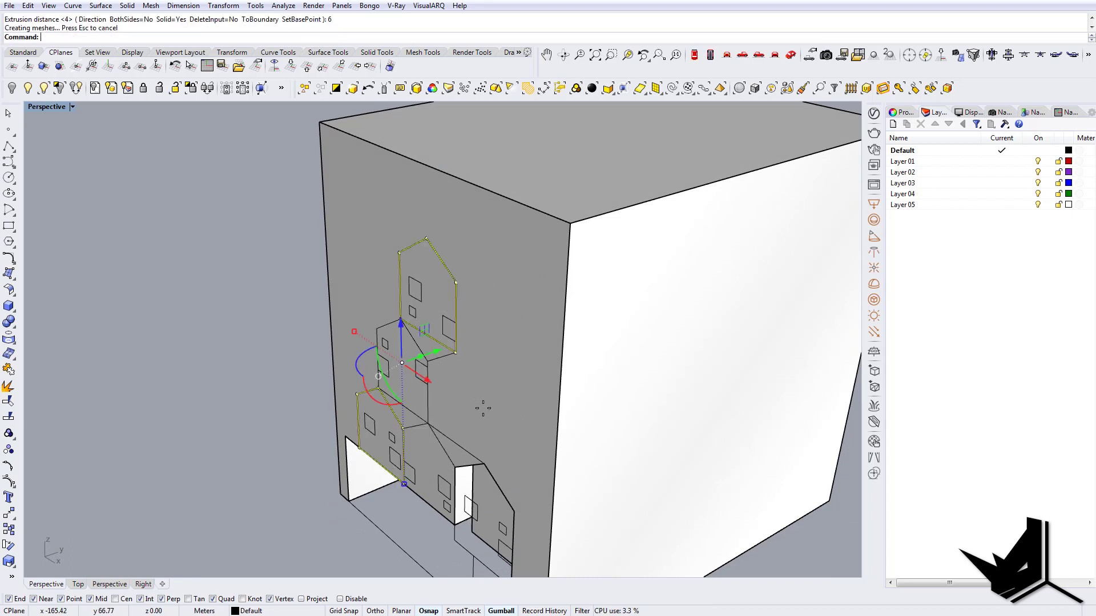
key("Escape")
right_click_drag(441, 405, 495, 391)
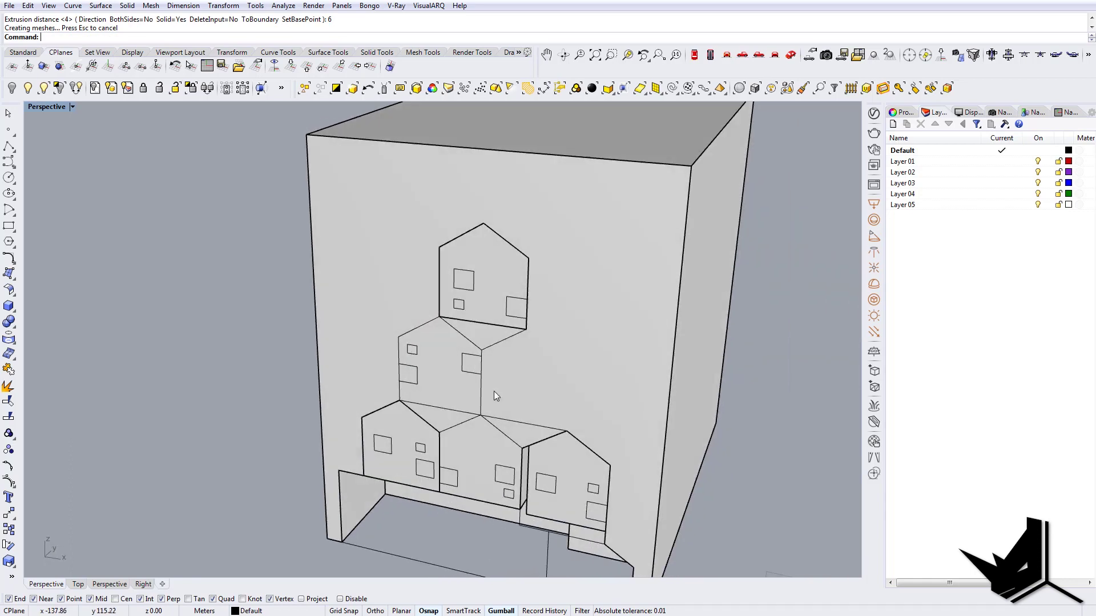
Subtract the lower-left and topmost gabled extrusions from the building box with BooleanDifference.
type("bd")
key("Return")
left_click(608, 318)
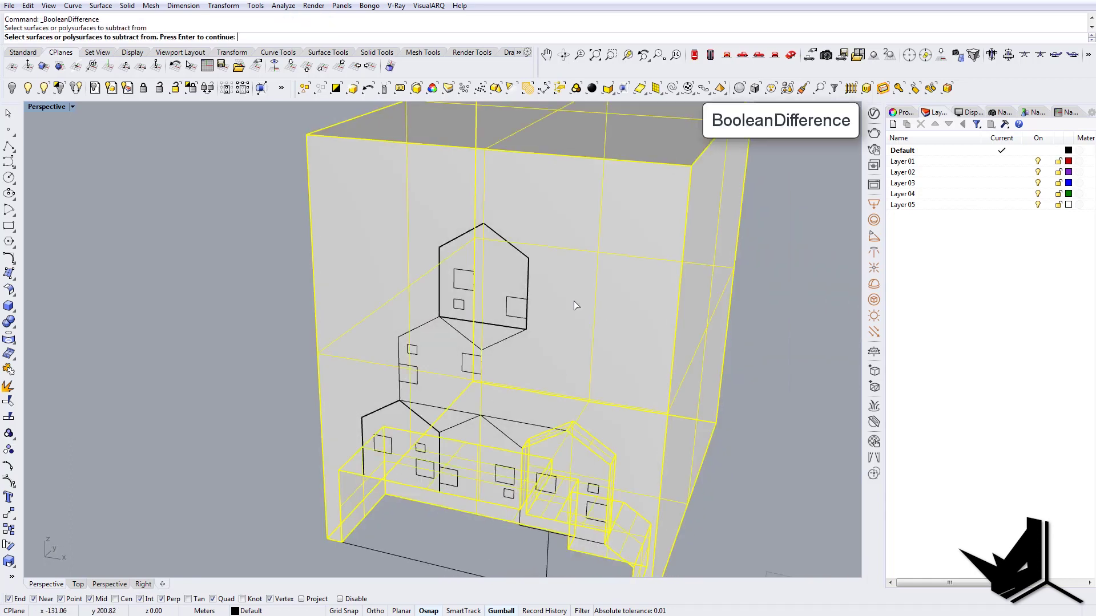
key("Return")
left_click(512, 280)
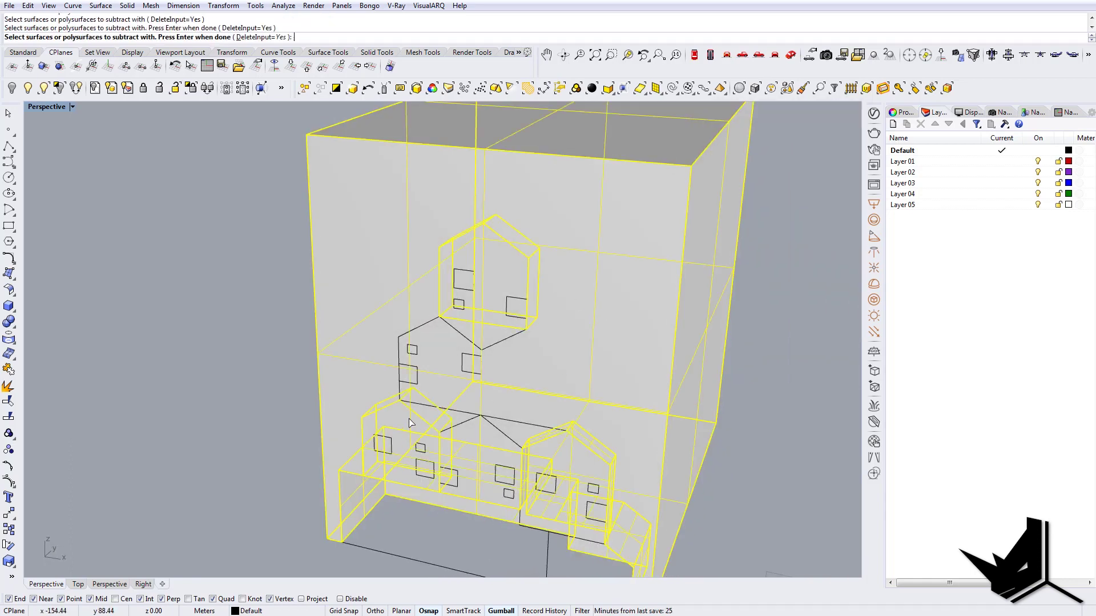
key("Return")
right_click_drag(466, 481, 464, 457)
scroll(464, 456, "up", 5)
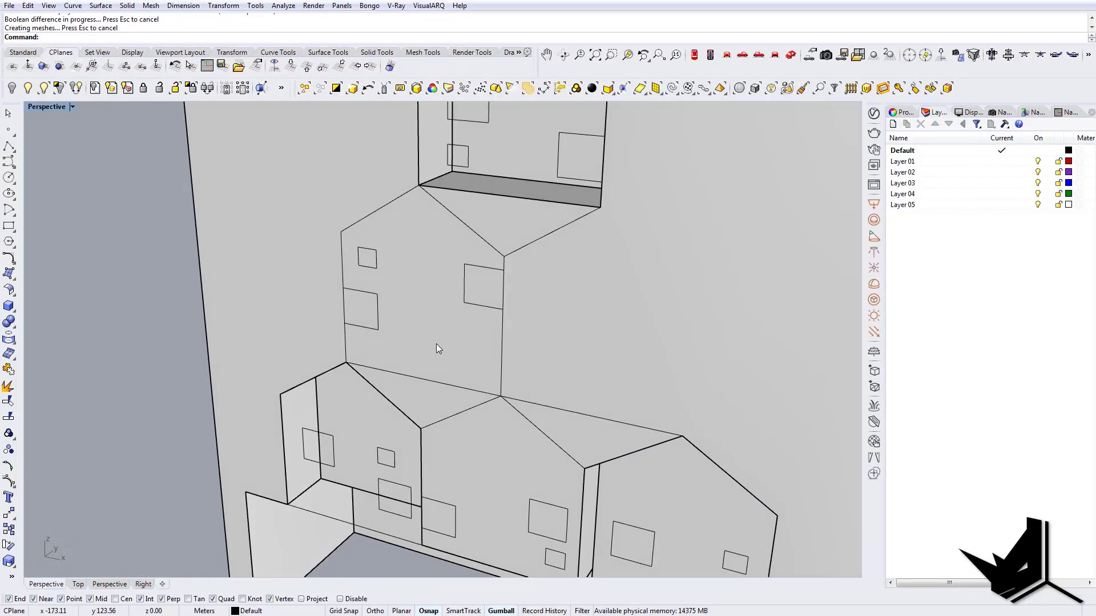
scroll(436, 348, "down", 5)
scroll(484, 418, "up", 4)
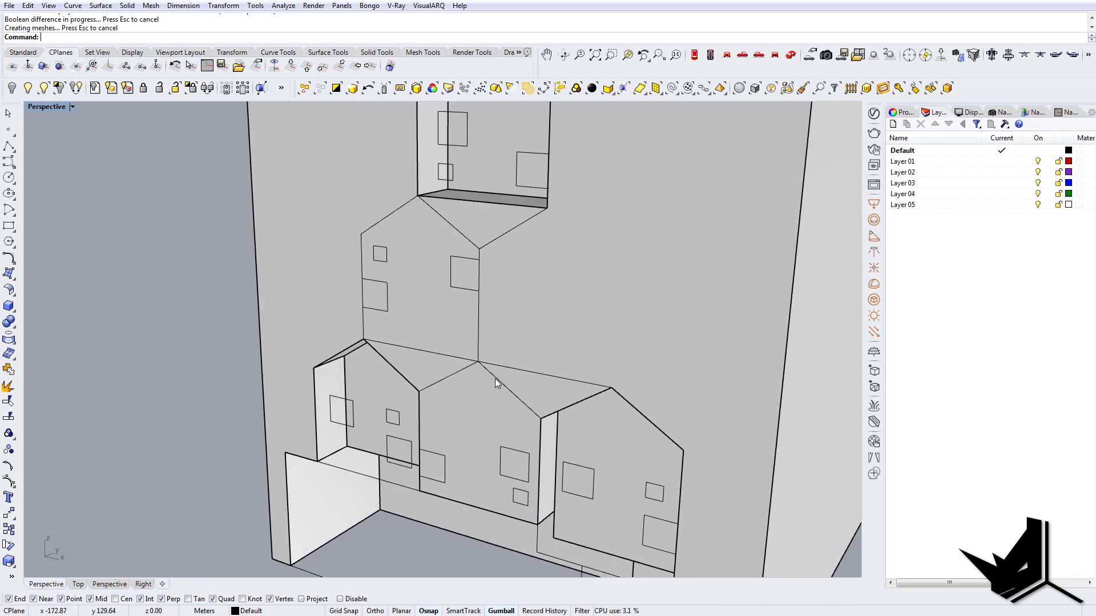
Extrude the outline of the lower-row middle gabled volume 8 m and subtract it from the building box.
left_click(495, 378)
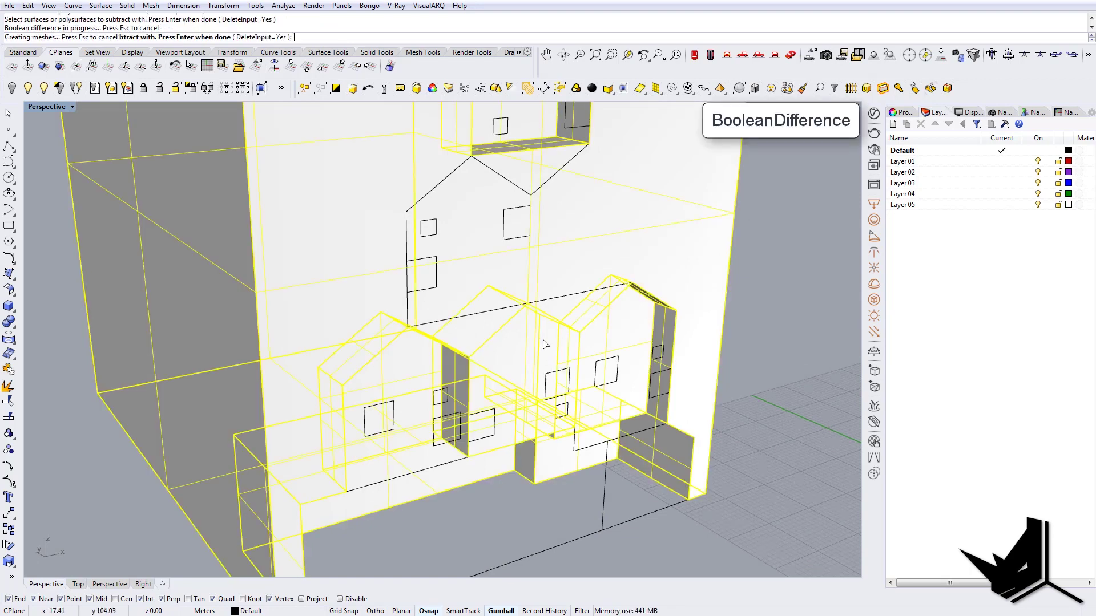
right_click_drag(542, 343, 349, 264)
Extrude the outline of the second-level gabled volume 10 m into the box as a solid.
left_click(349, 261)
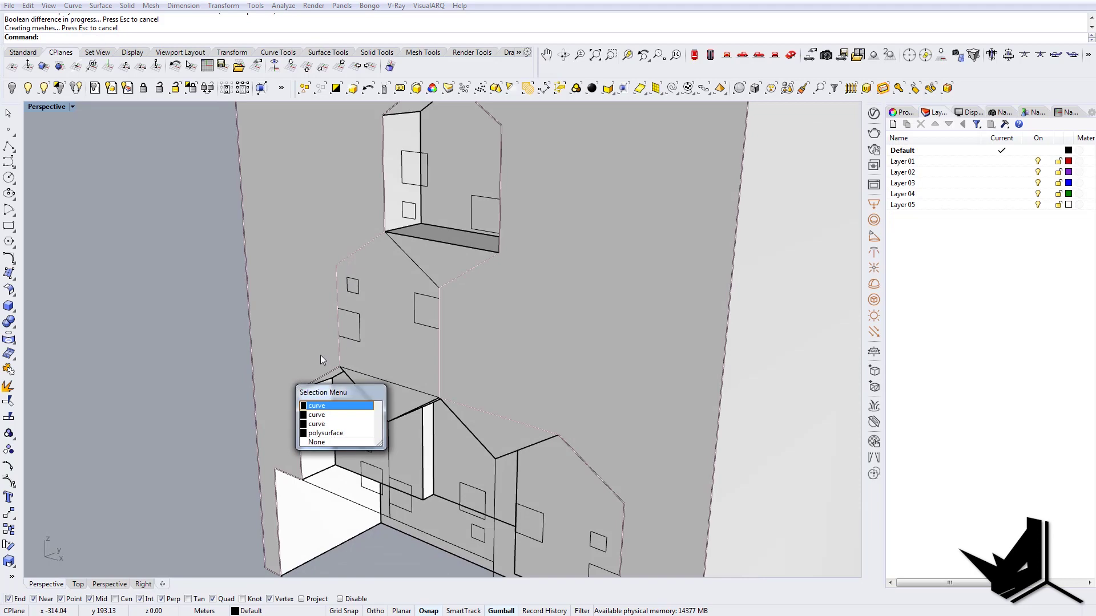
left_click(331, 421)
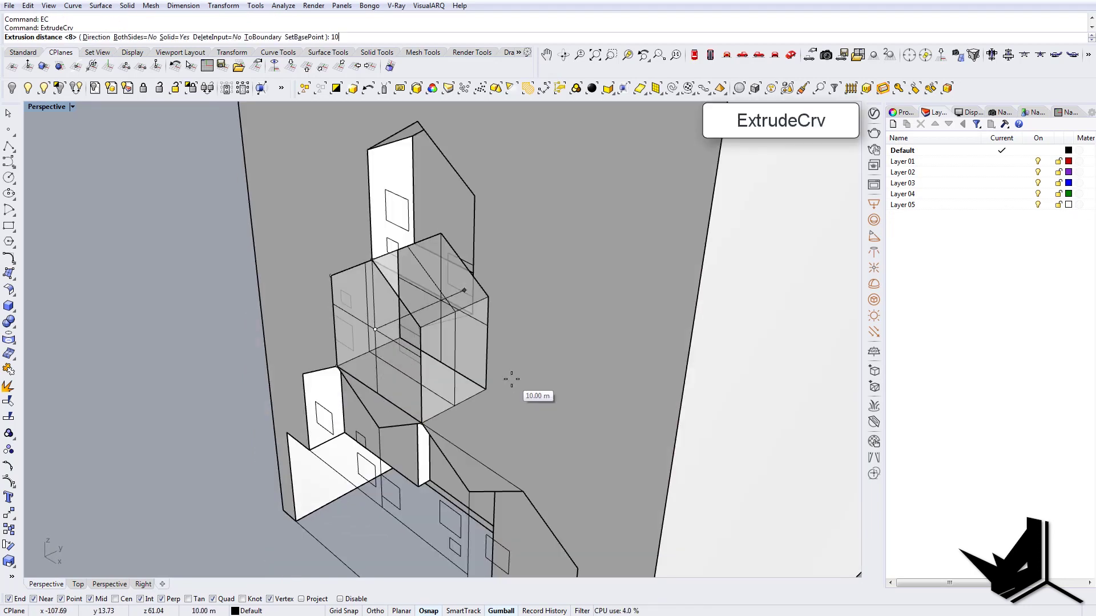
type("10")
key("Return")
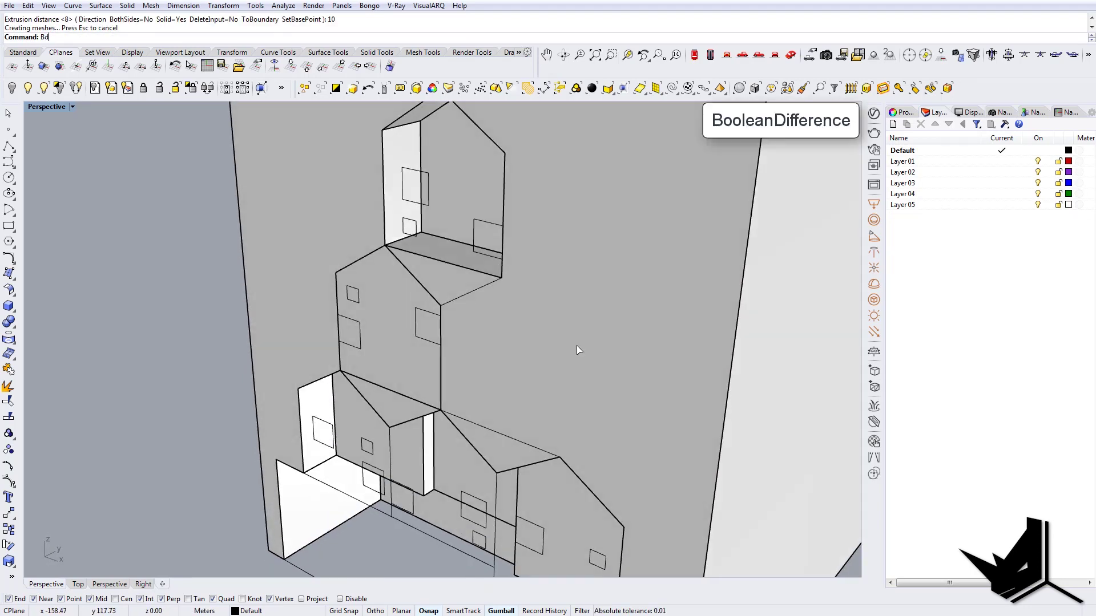
Subtract the second-level gabled extrusion from the building box with BooleanDifference.
key("Return")
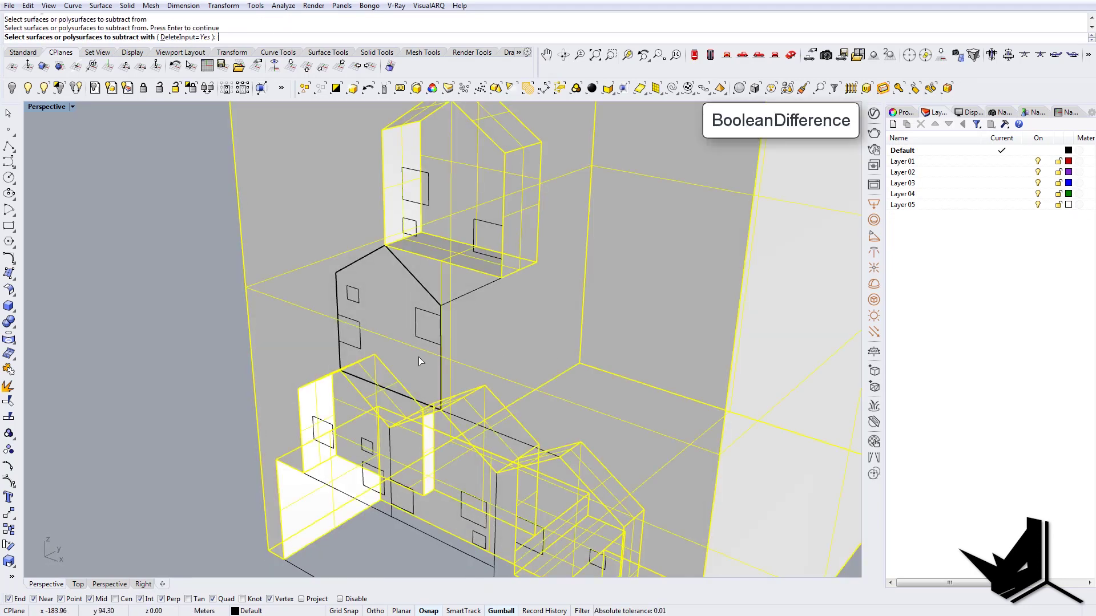
left_click(419, 358)
key("Return")
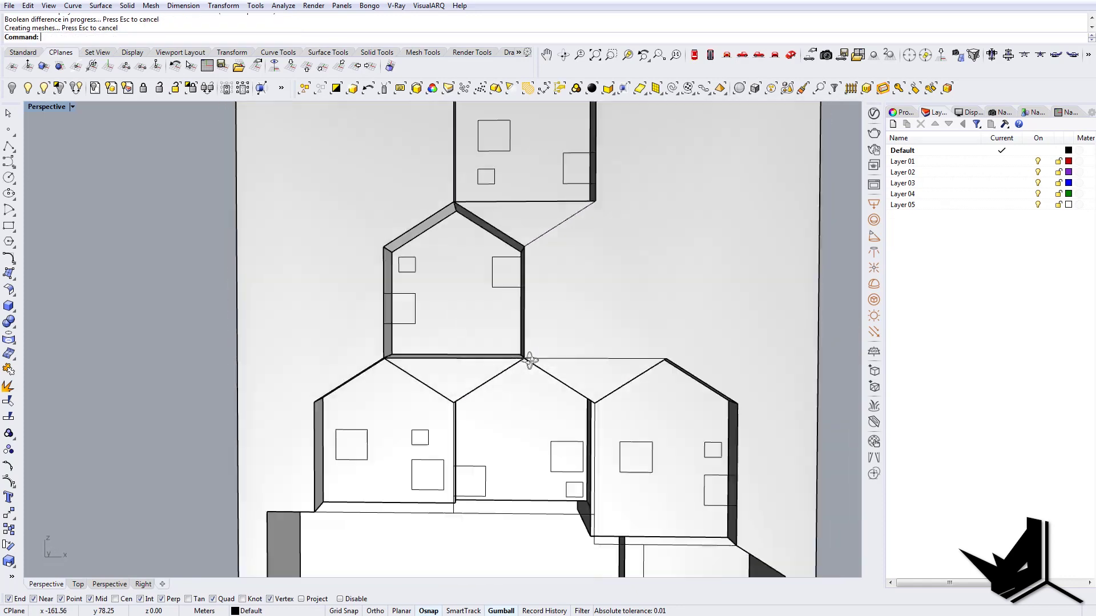
Extrude the two triangular outlines between the lower-row gables together, 12 m into the box as solids.
right_click_drag(530, 360, 469, 391)
left_click(437, 403)
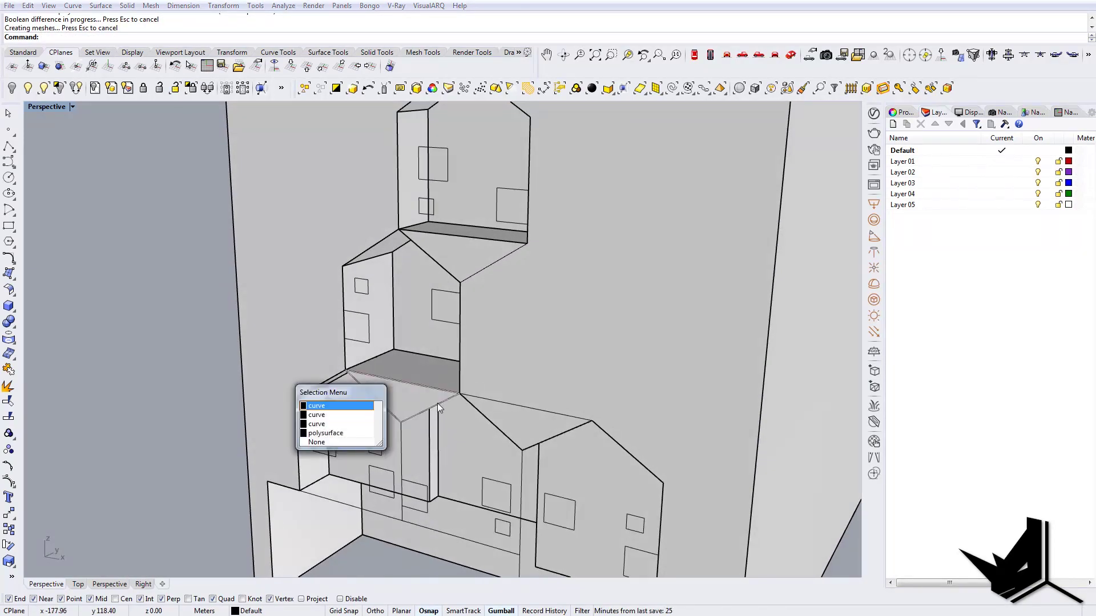
left_click(337, 406)
right_click_drag(439, 424, 447, 427)
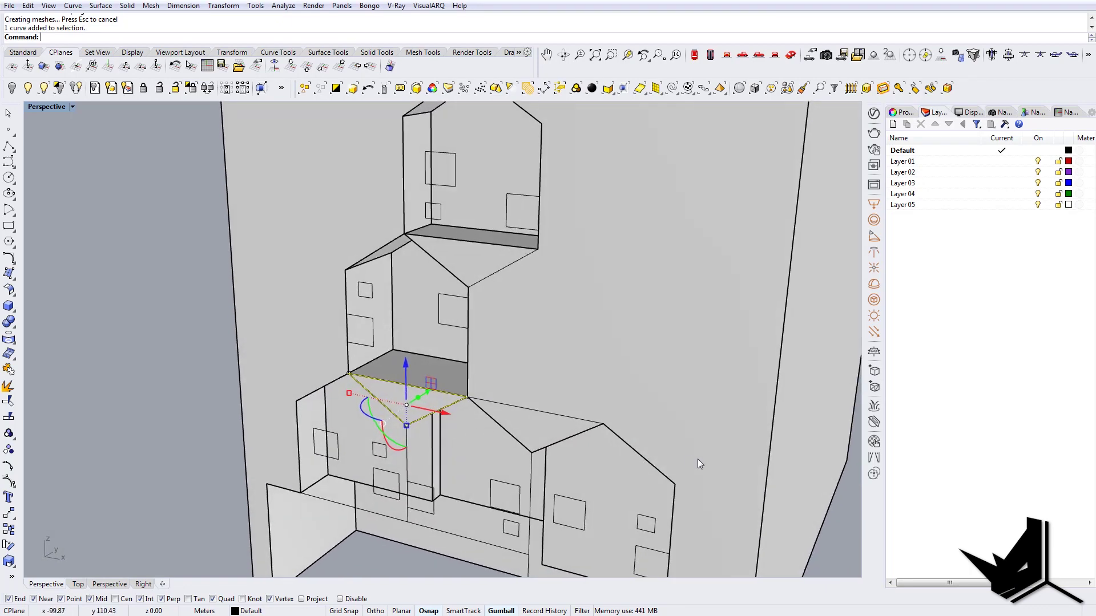
left_click(498, 429, "shift")
left_click(337, 403)
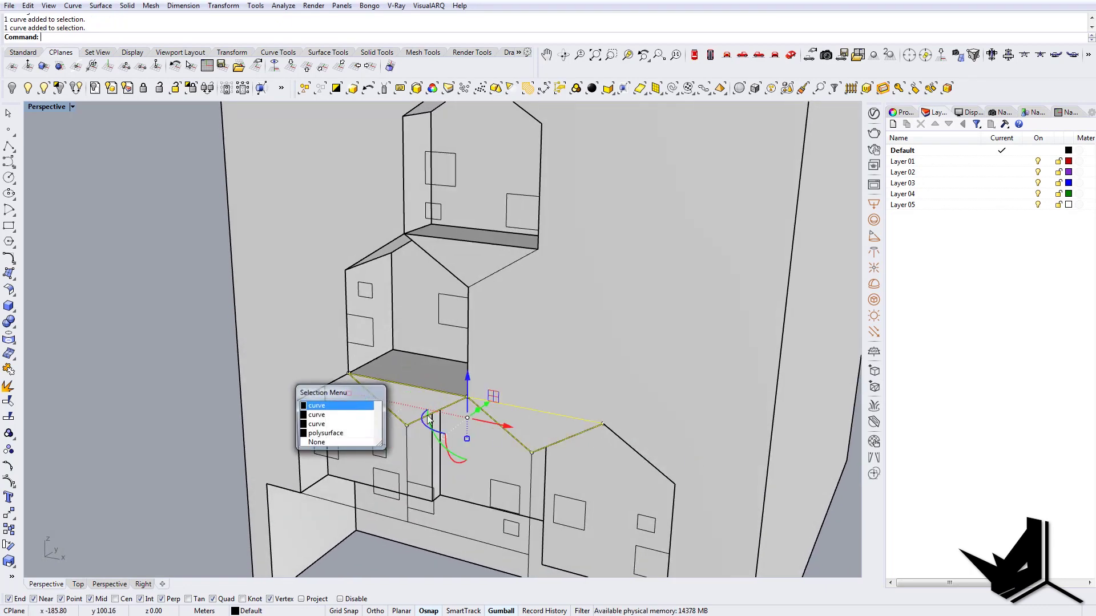
right_click_drag(503, 449, 548, 445)
type("ec")
key("Return")
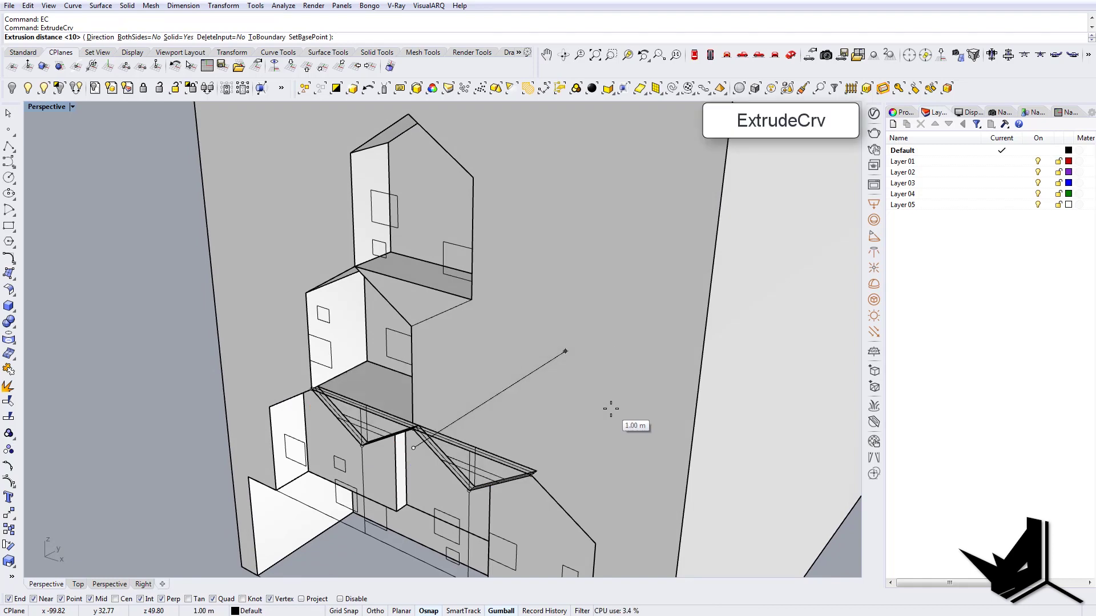
left_click(612, 410)
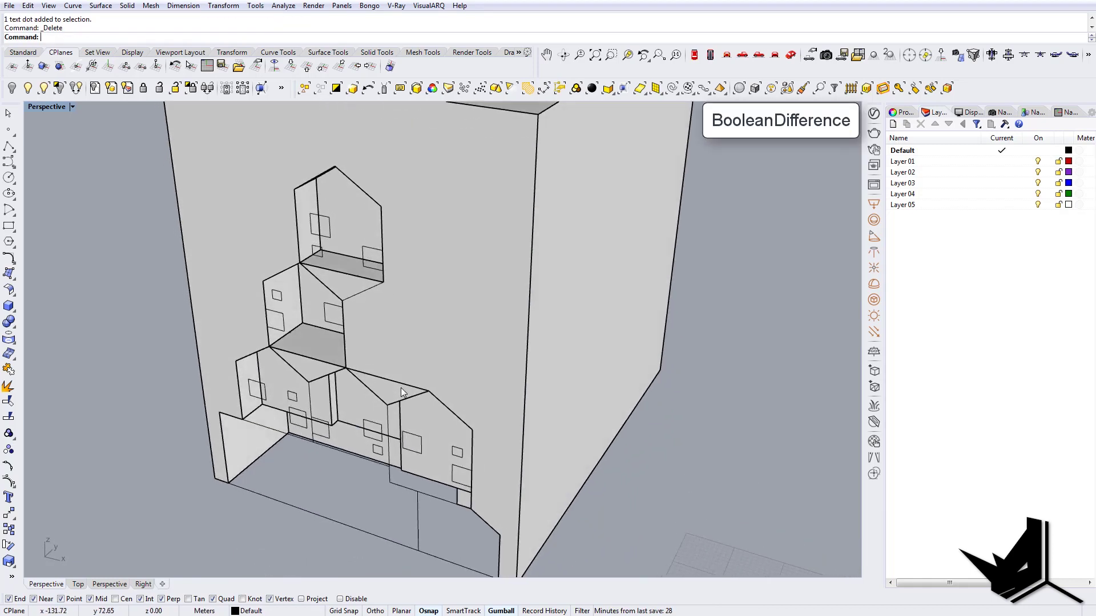
Subtract the right-hand triangular extrusion above the lower-row gables from the building box.
right_click_drag(402, 392, 471, 382)
type("bd")
key("Return")
left_click(587, 309)
key("Return")
left_click(458, 390)
key("Return")
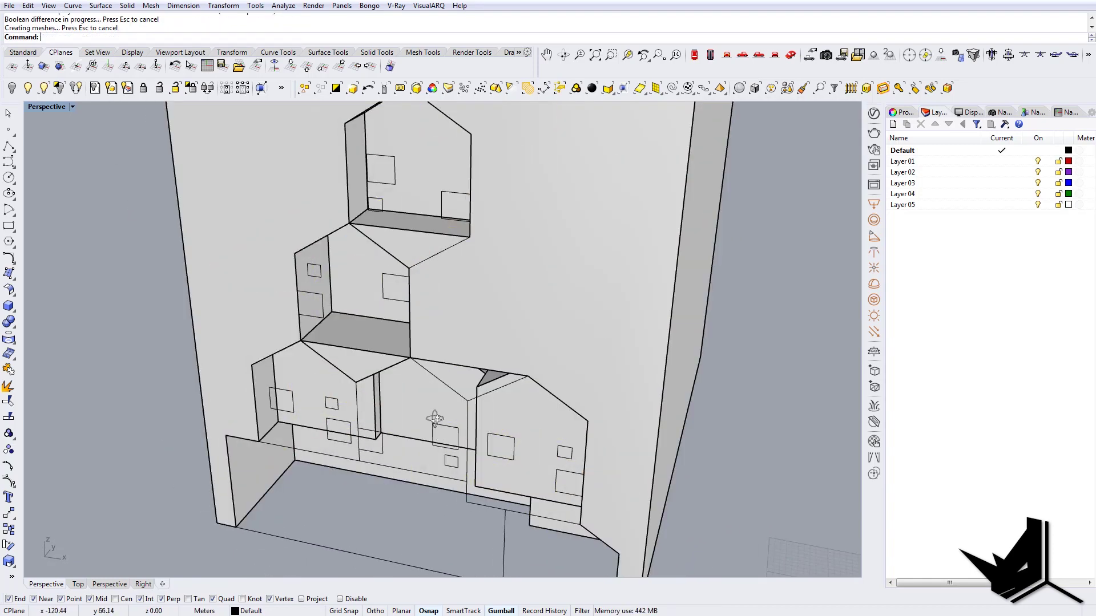
Subtract the left-hand triangular extrusion above the lower-row gables from the building box.
right_click_drag(436, 421, 536, 386)
type("b")
key("Return")
left_click(626, 320)
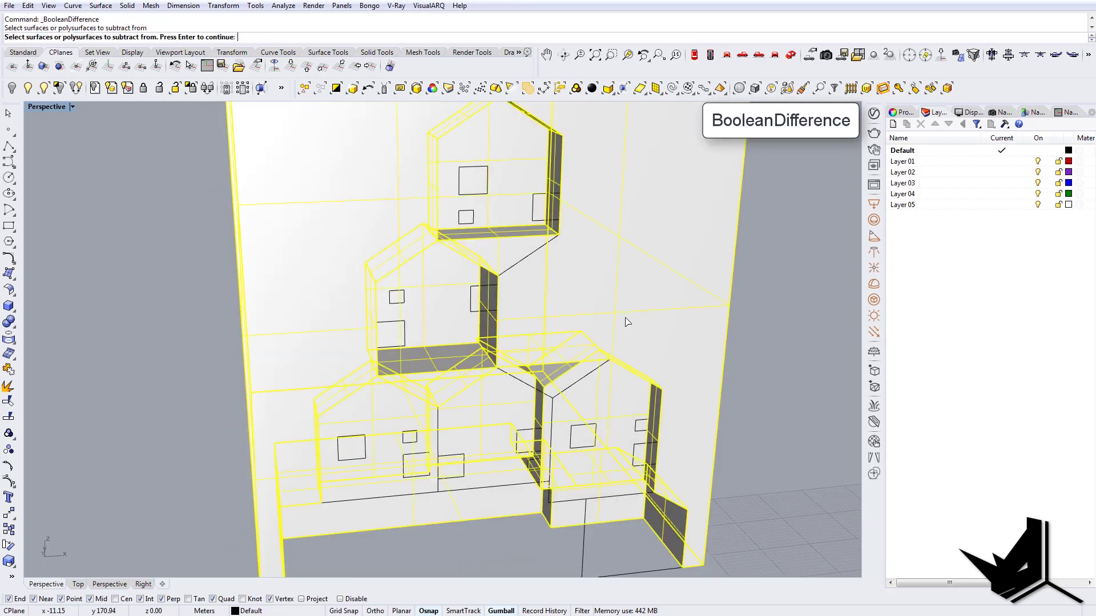
key("Return")
left_click(448, 394)
key("Return")
Extrude the triangular outline beneath the topmost gabled volume 12 m into the box as a solid.
right_click_drag(434, 393, 412, 438)
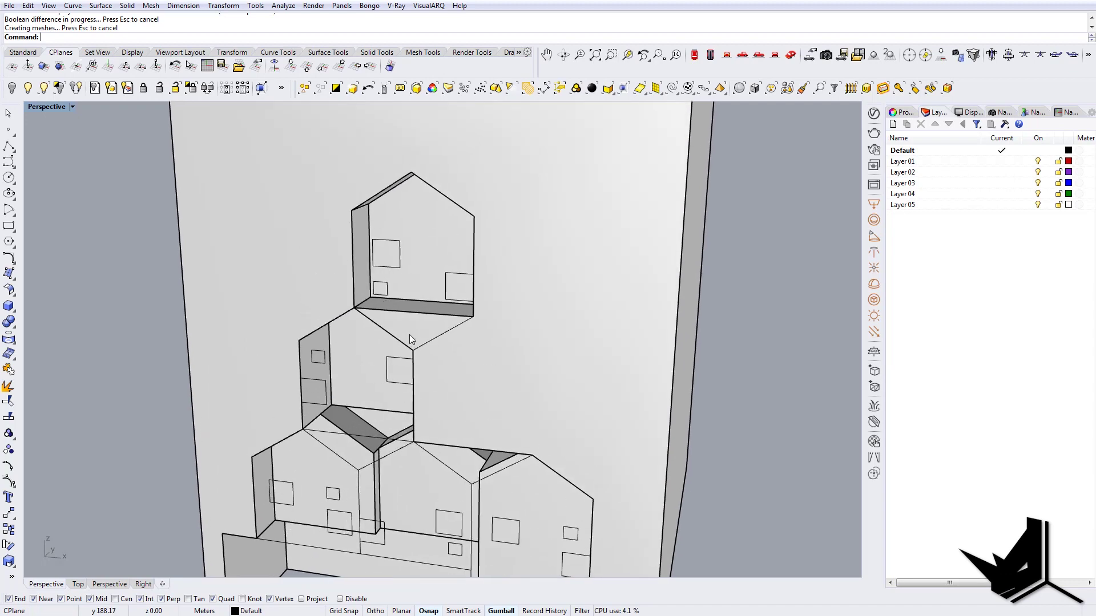
left_click(413, 331)
key("Escape")
left_click(428, 319)
key("Escape")
left_click(428, 346)
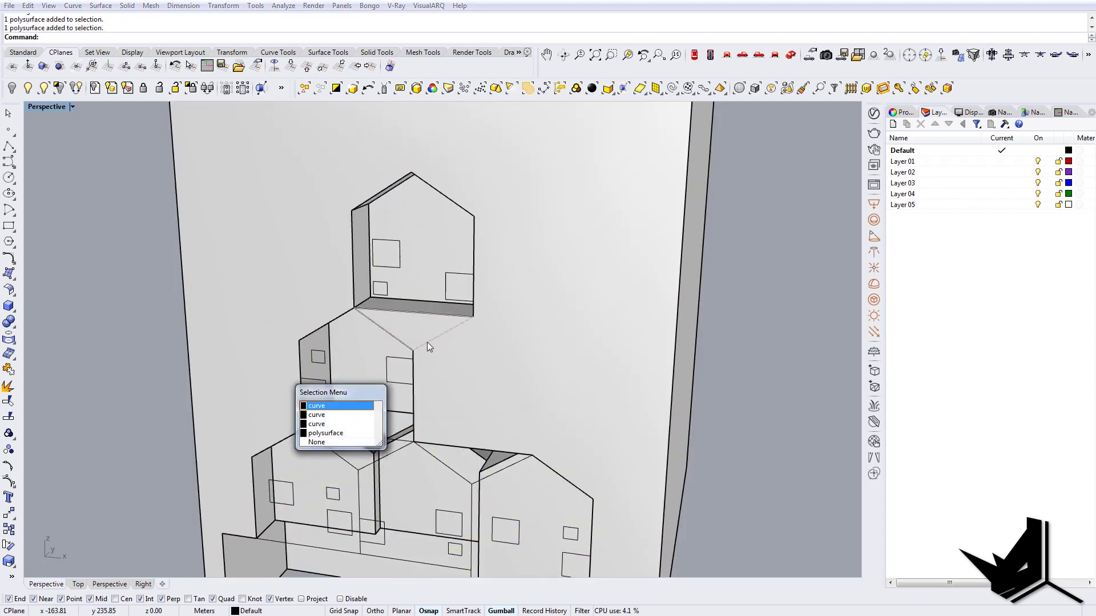
left_click(358, 408)
type("EC")
key("Return")
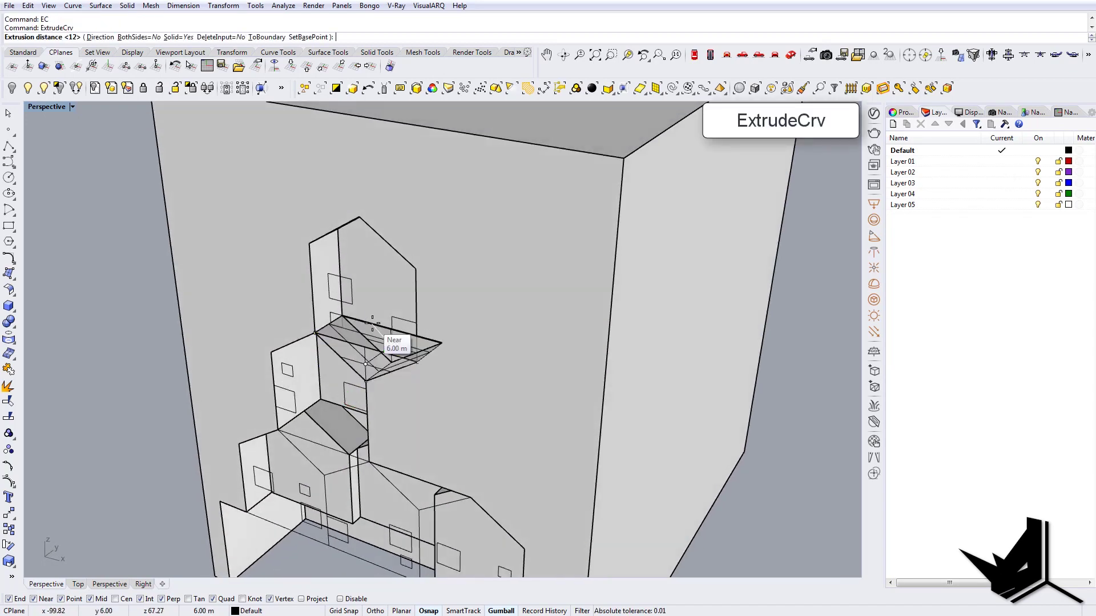
type("12")
key("Return")
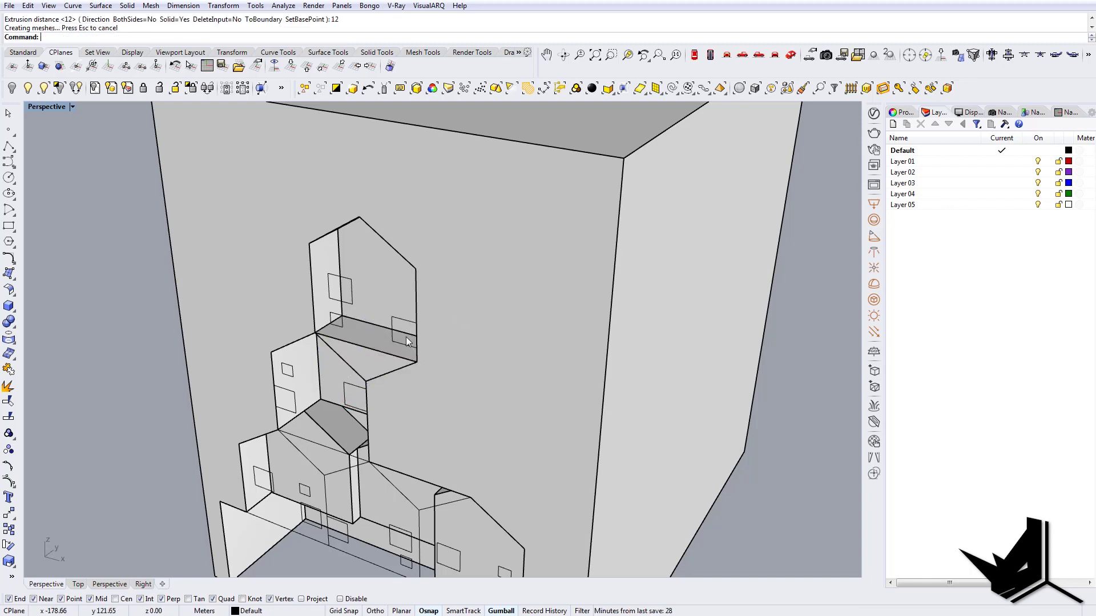
Subtract the triangular extrusion beneath the topmost gabled volume from the building box with BooleanDifference.
right_click_drag(406, 341, 564, 310)
type("BD")
key("Return")
left_click(564, 310)
key("Return")
left_click(451, 420)
key("Return")
Select all curves with SelCrv and hide them to inspect the carved building on its own.
right_click_drag(451, 420, 404, 413)
scroll(379, 365, "down", 5)
type("SelCrv")
key("Return")
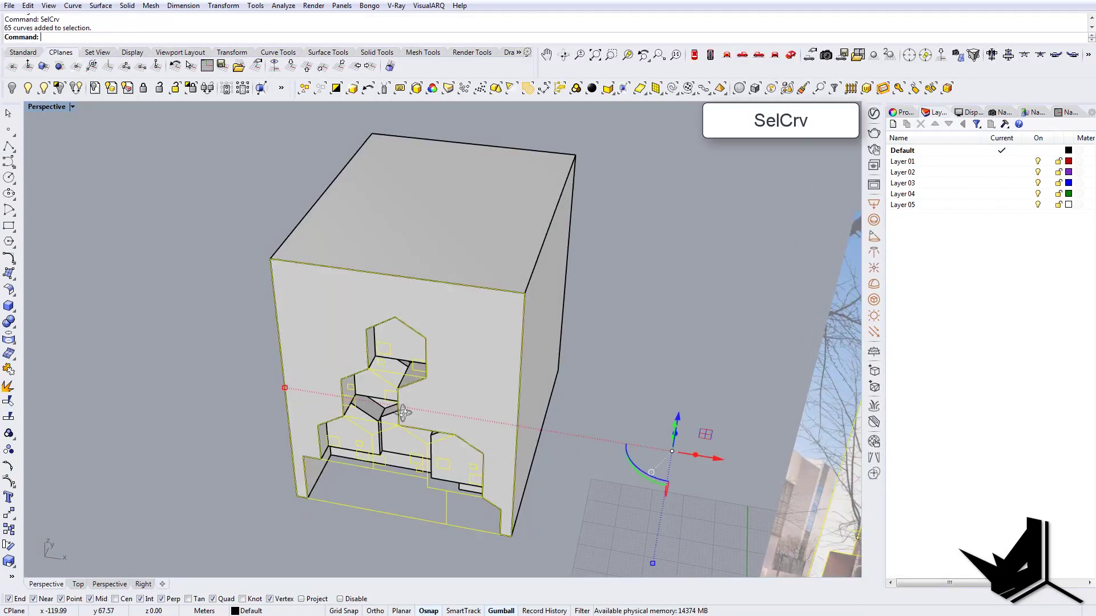
key("ctrl+h")
right_click_drag(454, 435, 326, 573)
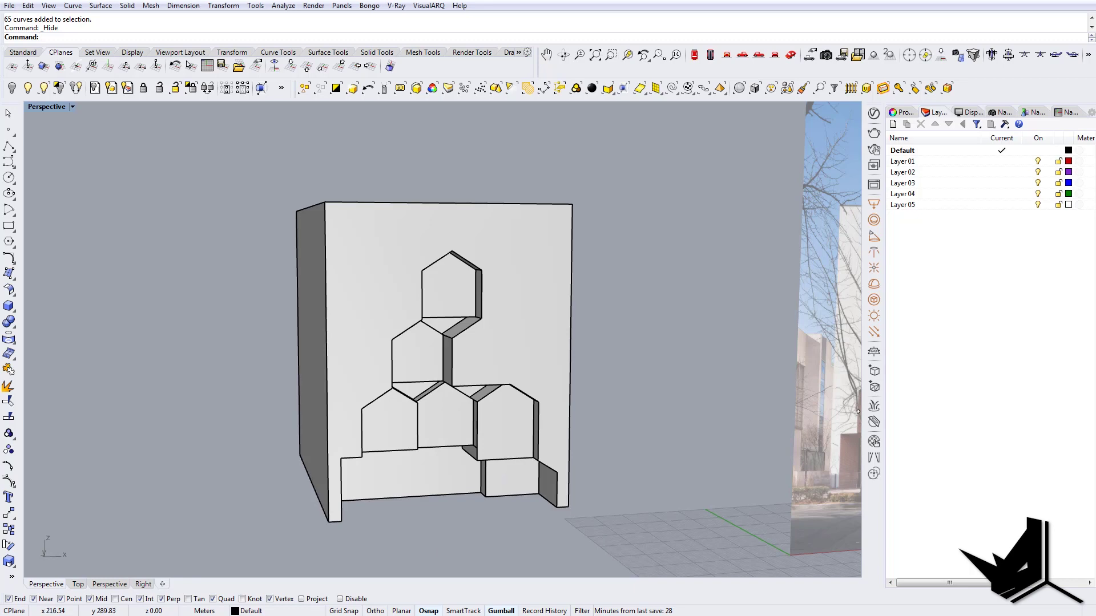
Show all hidden objects in the model.
left_click_drag(1095, 92, 1095, 228)
right_click_drag(563, 394, 452, 448)
scroll(472, 439, "down", 5)
left_click(28, 88)
right_click_drag(497, 408, 457, 421)
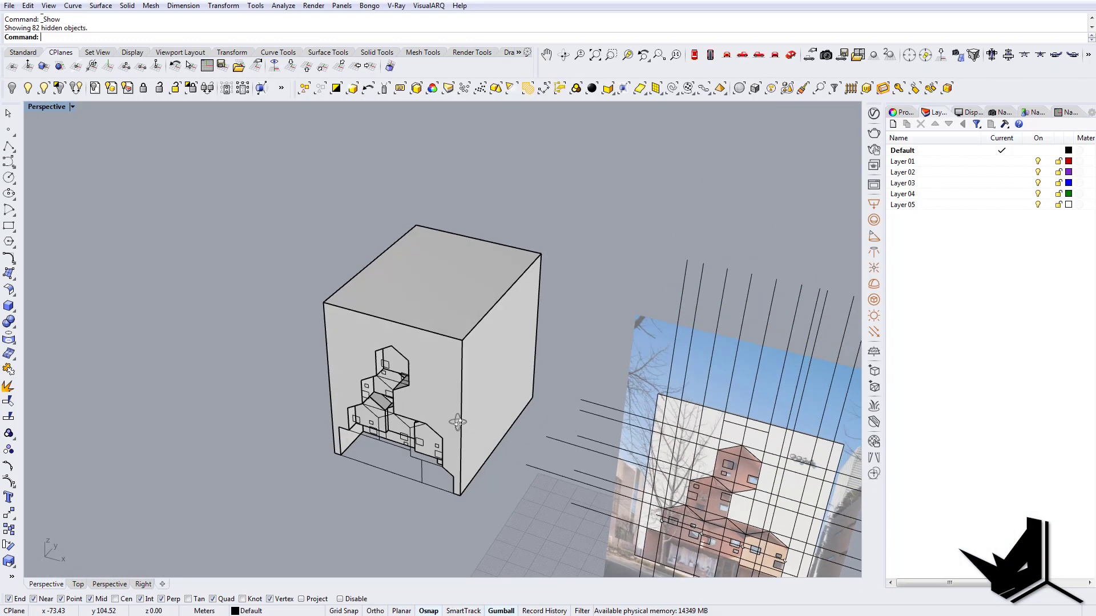
scroll(393, 455, "up", 7)
right_click_drag(392, 454, 482, 426)
scroll(482, 426, "up", 3)
left_click(488, 420)
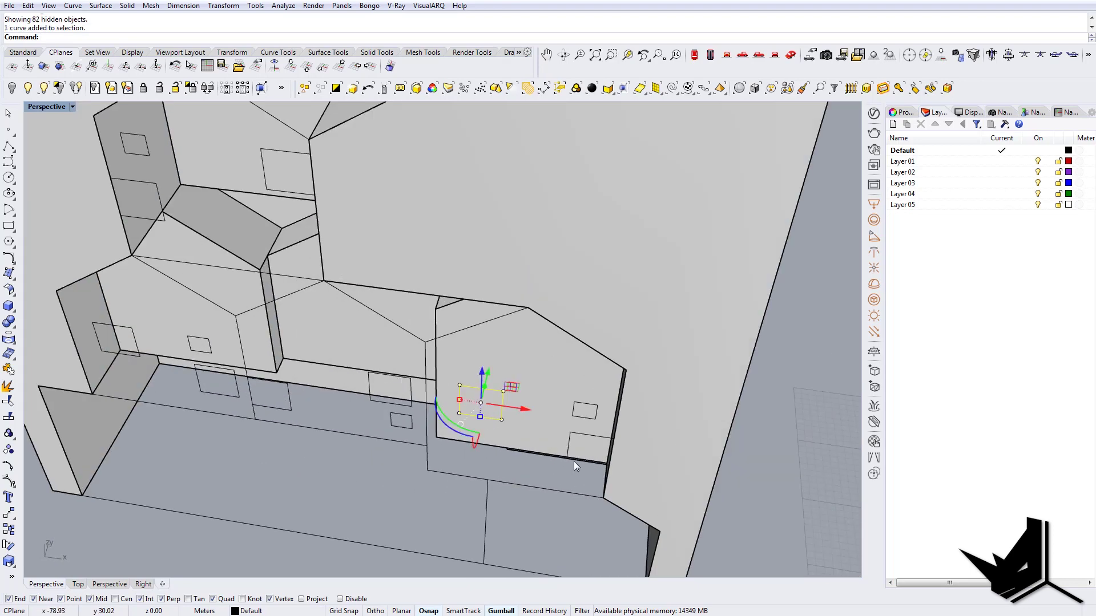
scroll(573, 462, "down", 8)
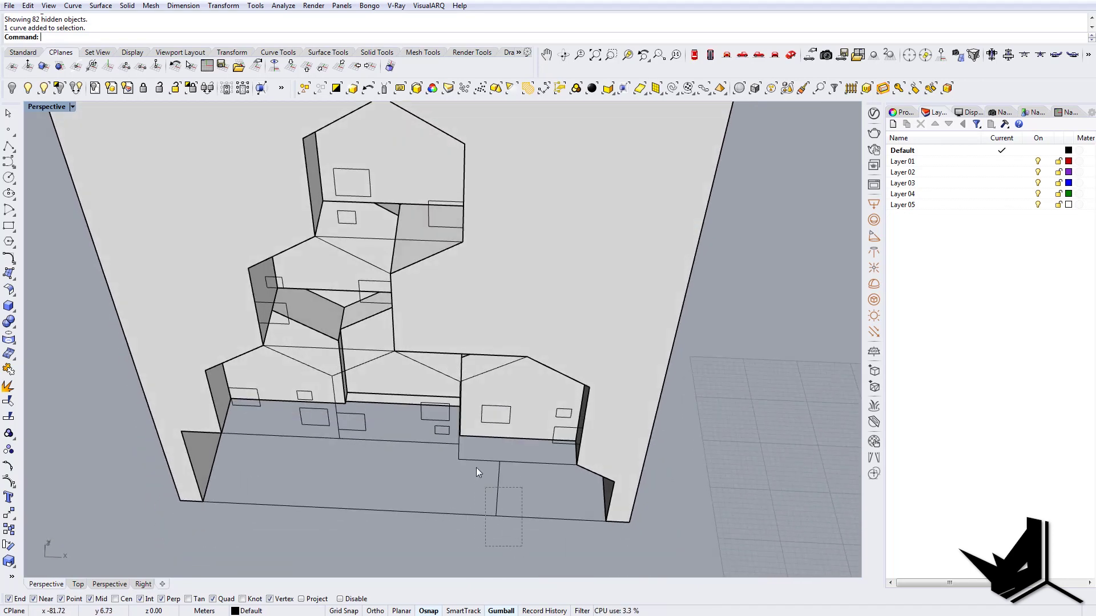
left_click(471, 461)
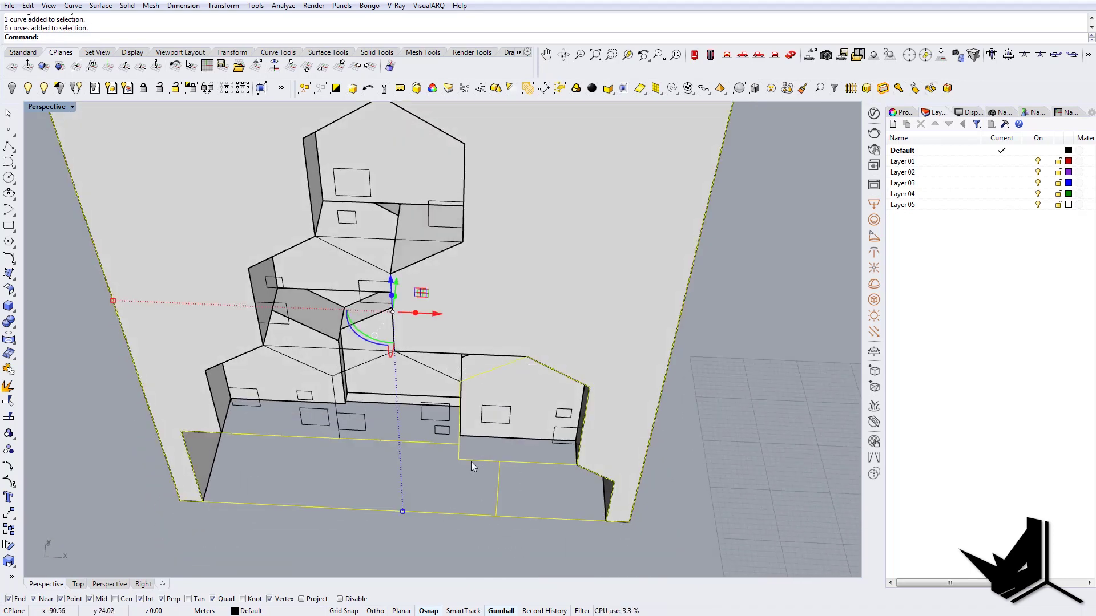
right_click_drag(386, 434, 374, 455)
scroll(351, 401, "down", 5)
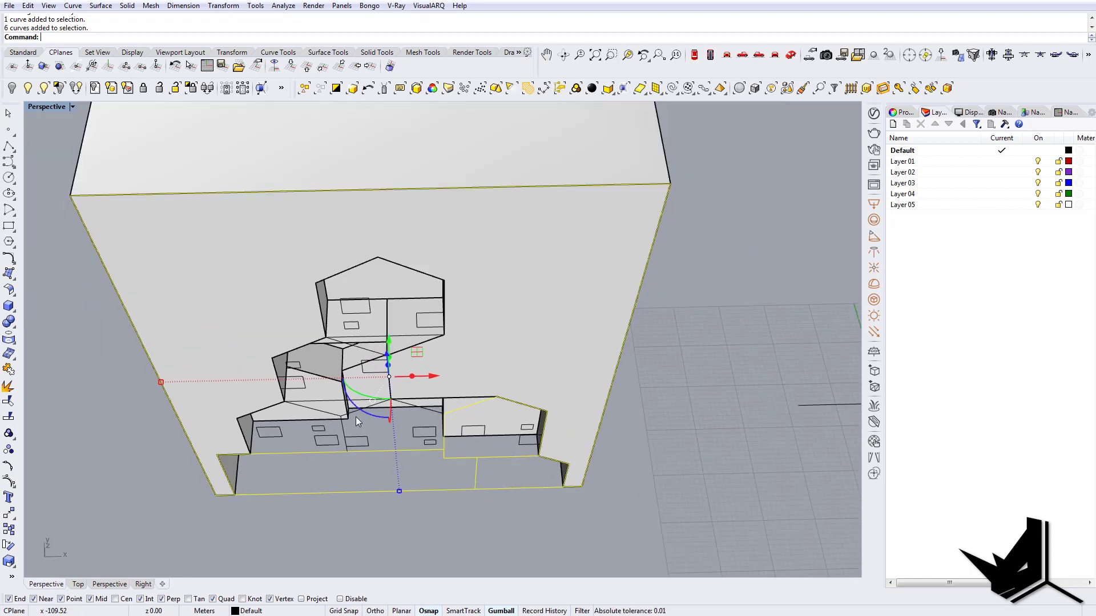
key("Escape")
Select all curves with SelCrv and isolate them by hiding the carved building box.
key("Return")
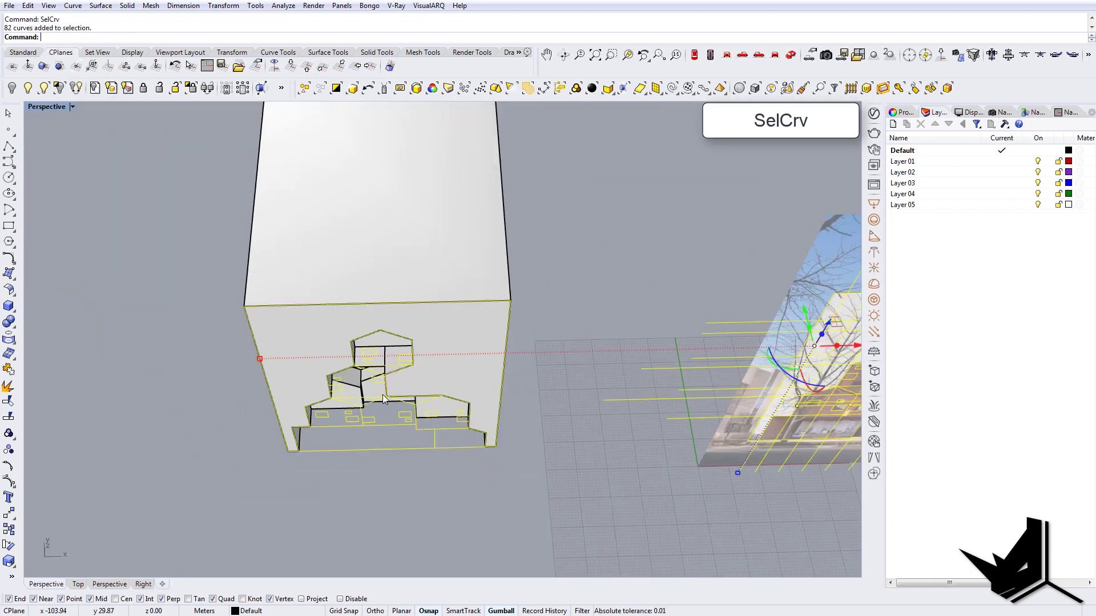
left_click(58, 90)
right_click_drag(353, 371, 451, 335, "shift")
key("Escape")
Hide the outer facade outlines, the topmost gabled outline and the triangle beneath it.
left_click_drag(683, 270, 562, 249)
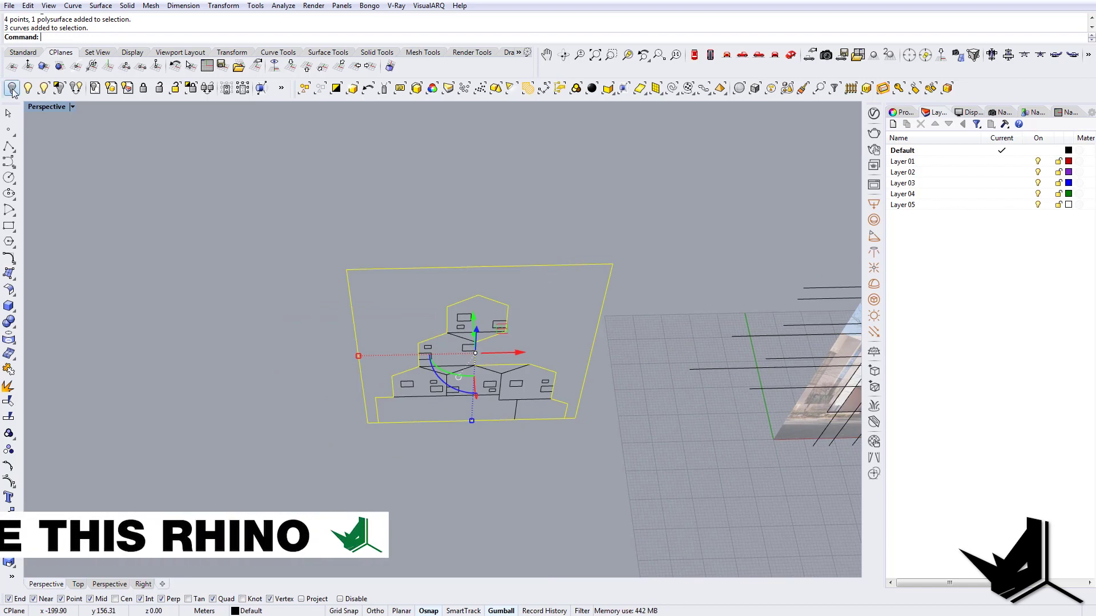
key("ctrl+h")
scroll(508, 338, "up", 3)
left_click_drag(452, 348, 448, 351)
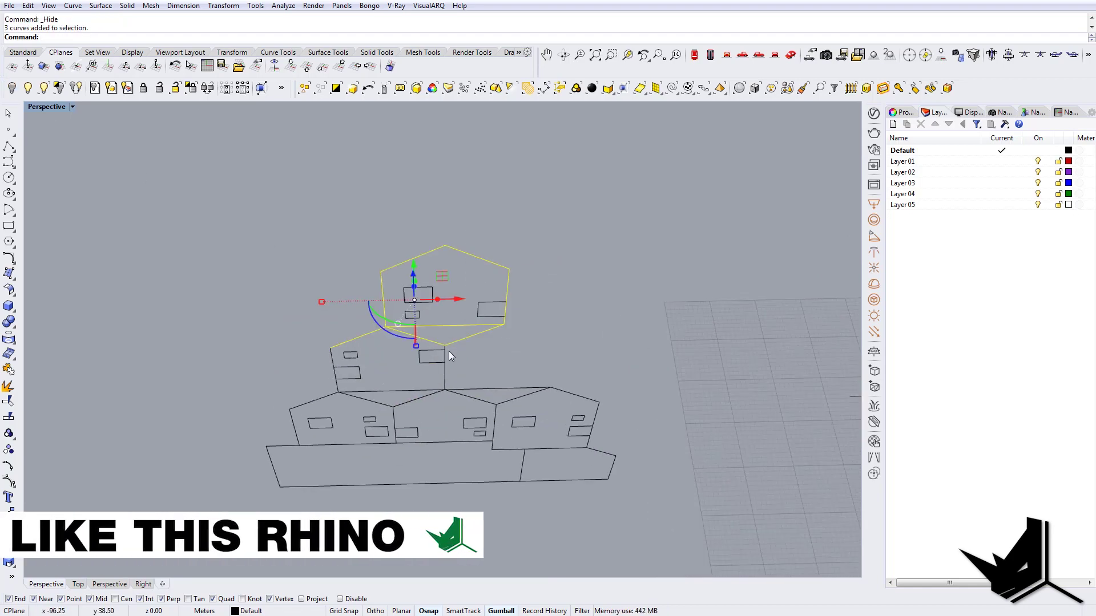
left_click(14, 90)
Hide the remaining gabled, triangular and ground-floor outlines, leaving only the small window rectangles.
scroll(417, 413, "up", 3)
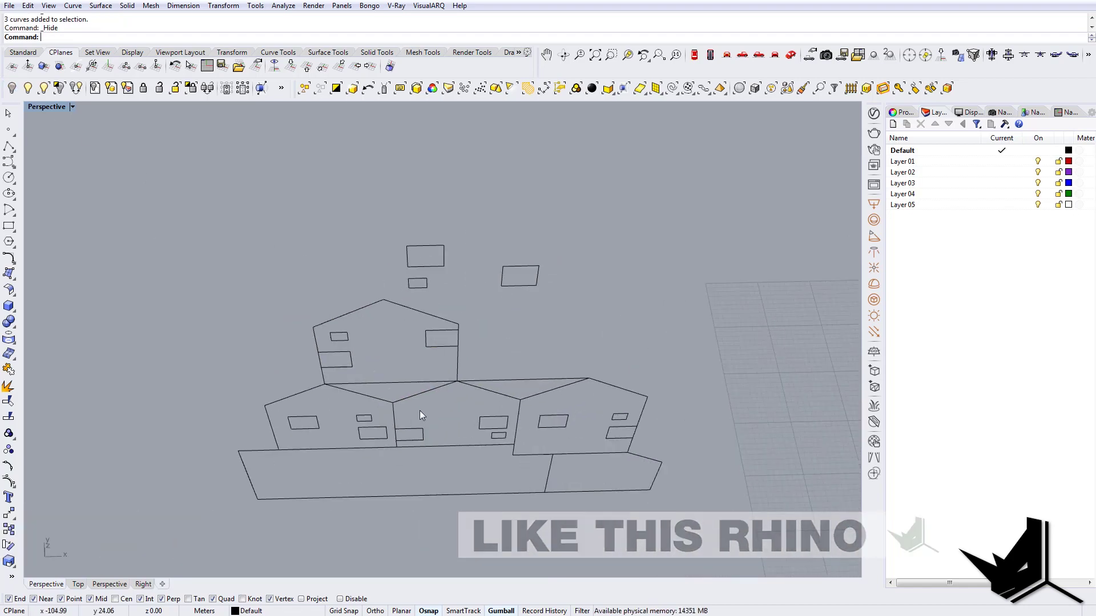
left_click_drag(423, 408, 387, 377)
key("ctrl+h")
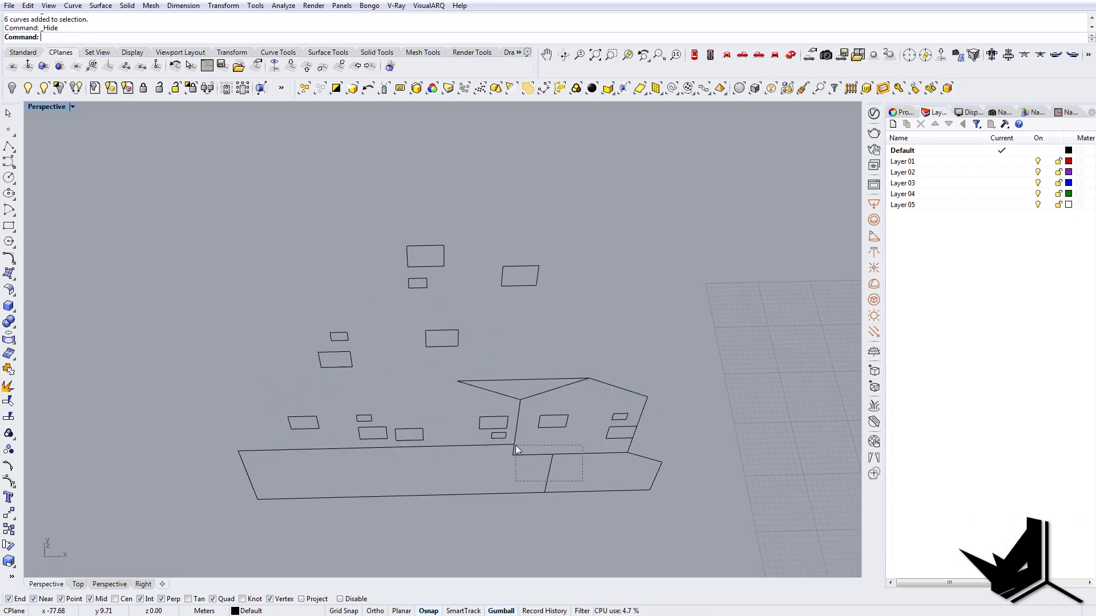
left_click_drag(516, 445, 508, 444)
key("ctrl+h")
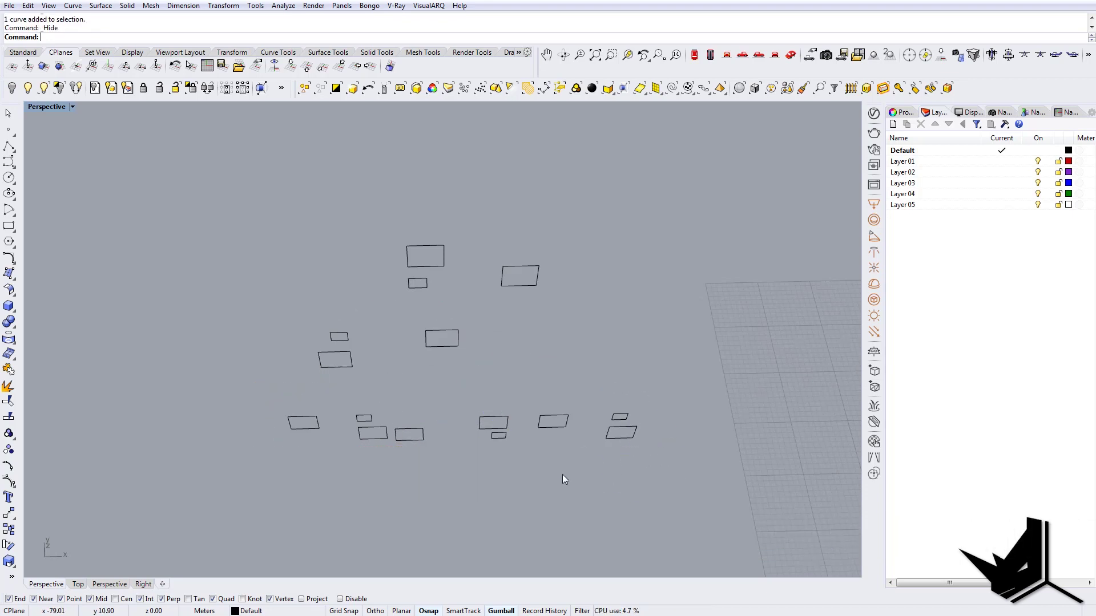
right_click_drag(563, 475, 442, 410)
left_click_drag(289, 203, 591, 529)
right_click_drag(446, 475, 400, 371)
key("Escape")
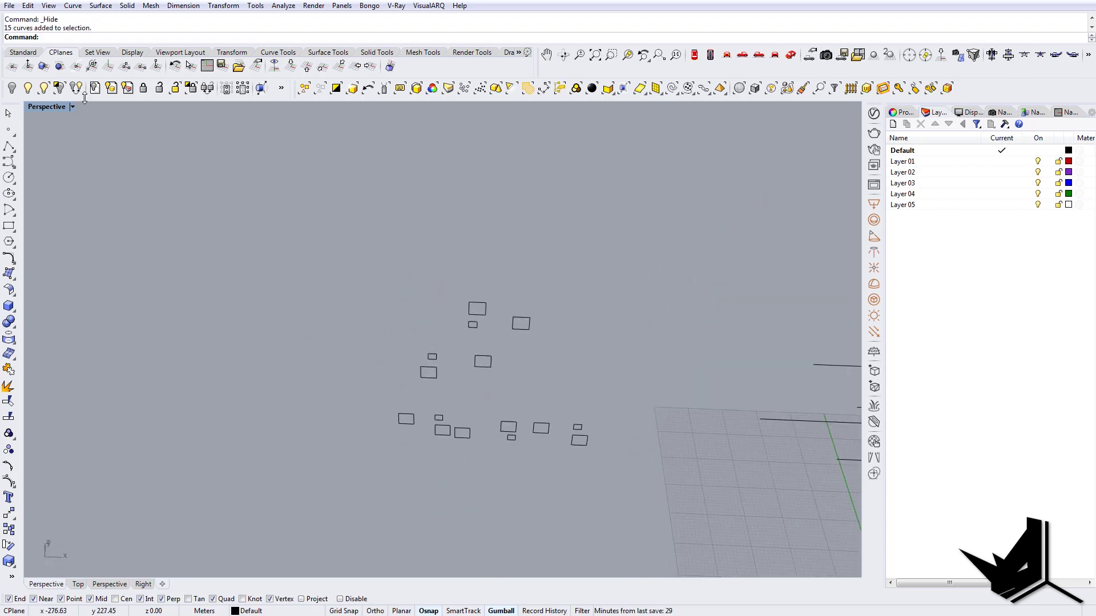
Bring back only the carved building box from the hidden objects.
left_click(44, 88)
right_click_drag(588, 360, 433, 354)
left_click(602, 311)
right_click(601, 311)
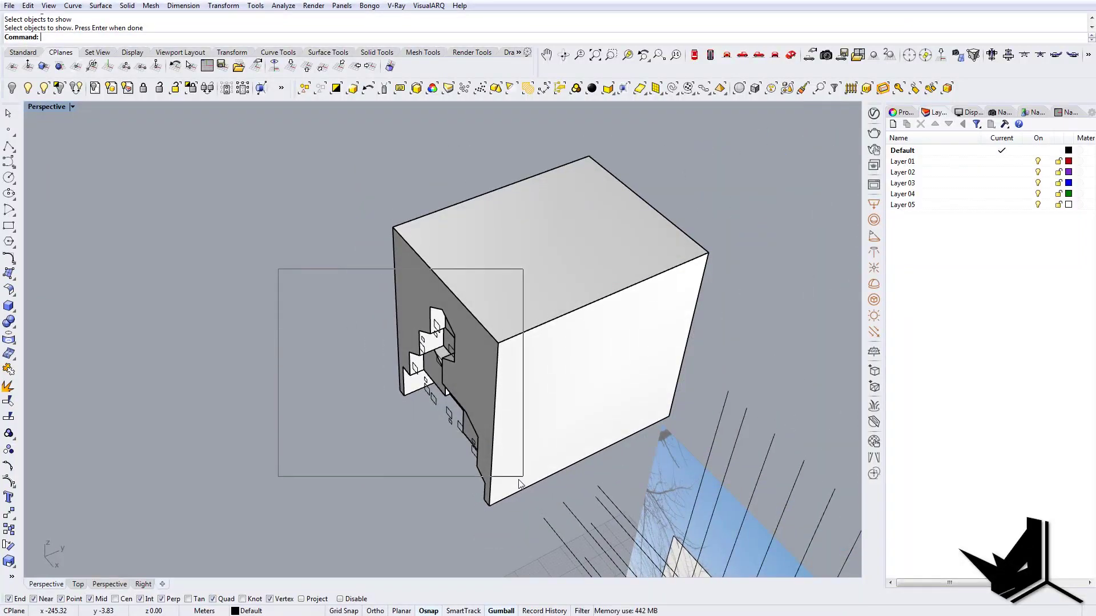
Select all the window rectangles on the building's facade and switch the viewport to the Front view.
left_click_drag(519, 480, 507, 495)
right_click_drag(521, 485, 608, 423)
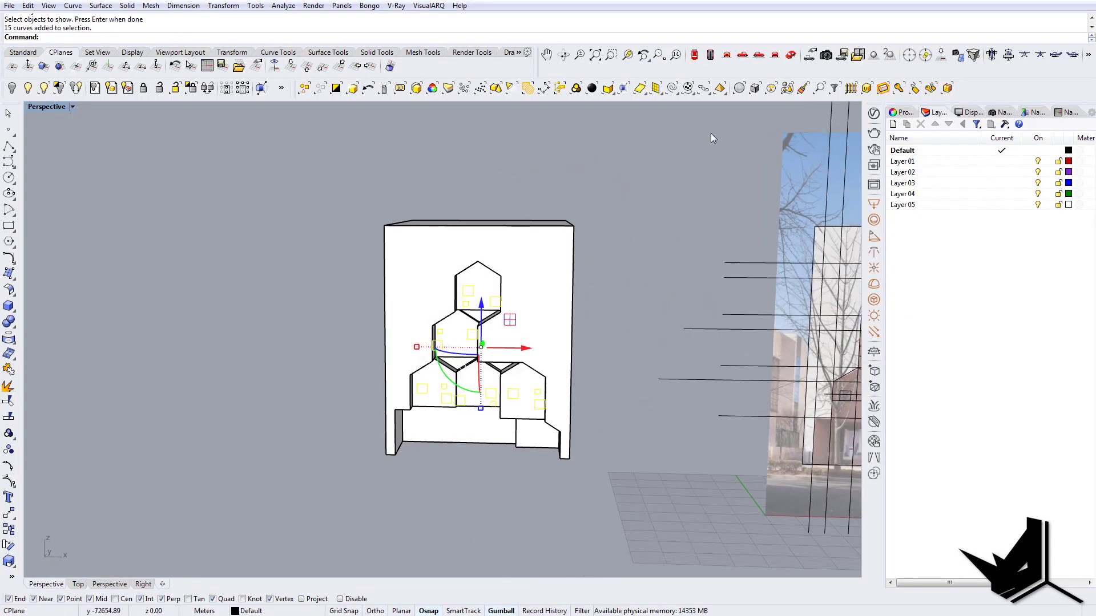
left_click(744, 55)
left_click(726, 56)
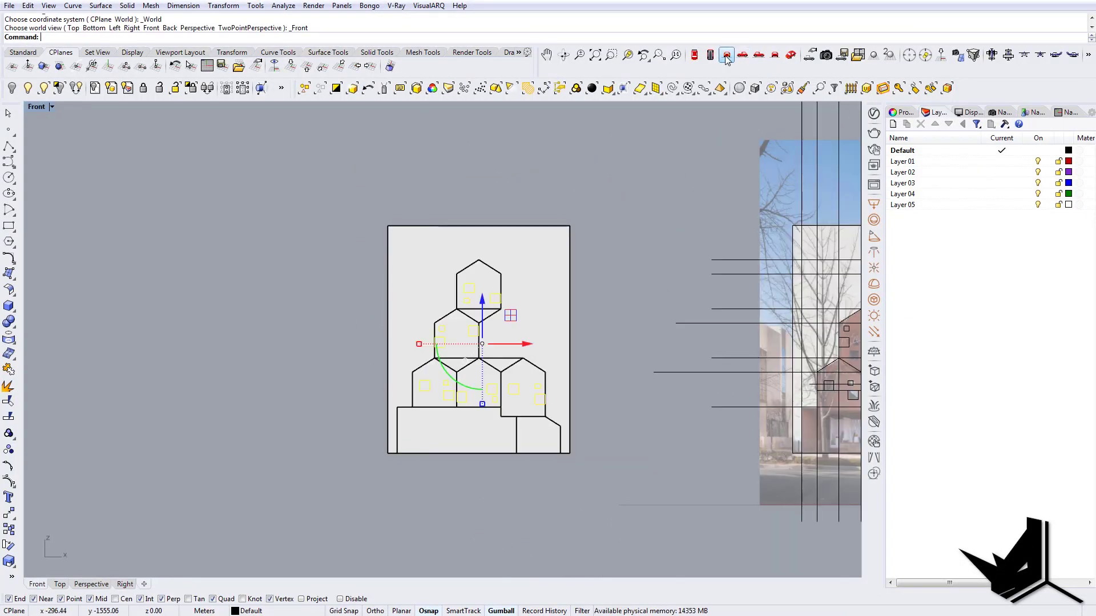
right_click_drag(449, 333, 424, 355)
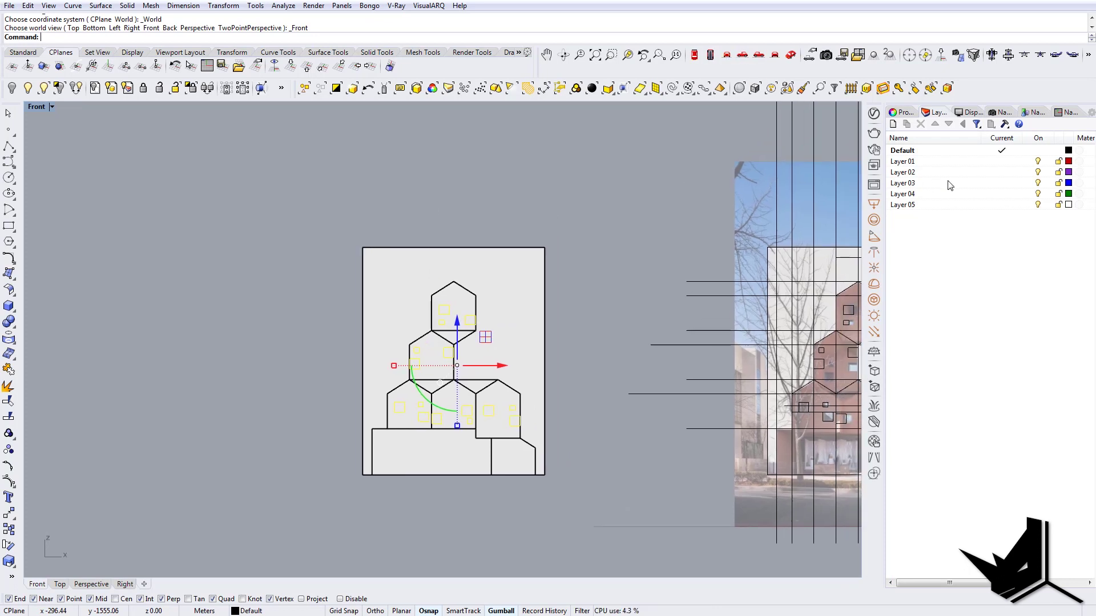
Set the construction plane to the saved World Front plane.
left_click(1070, 113)
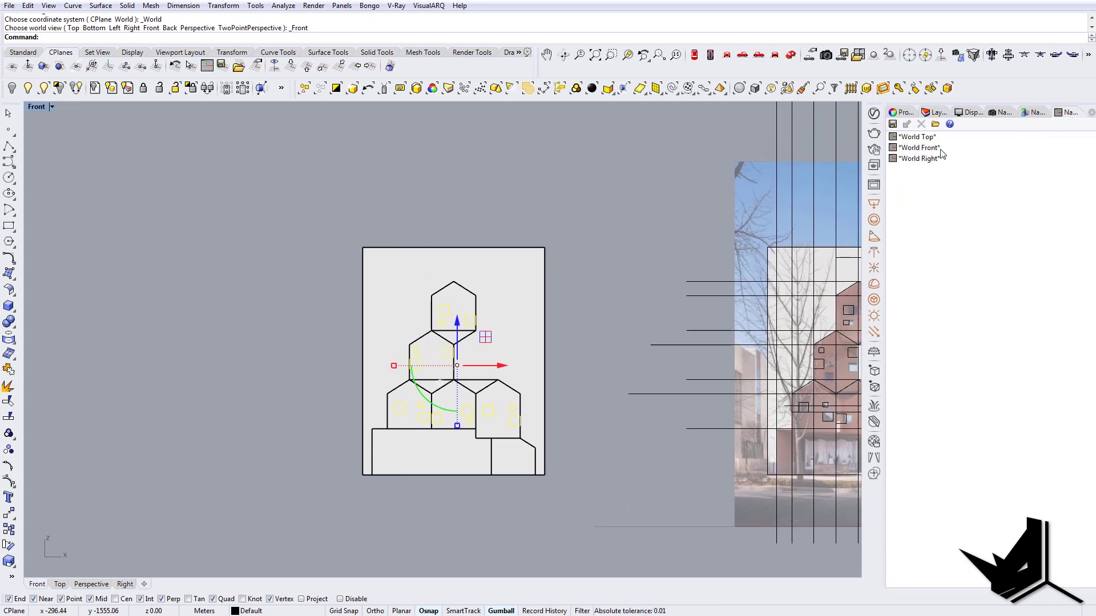
double_click(928, 148)
right_click_drag(664, 400, 499, 210)
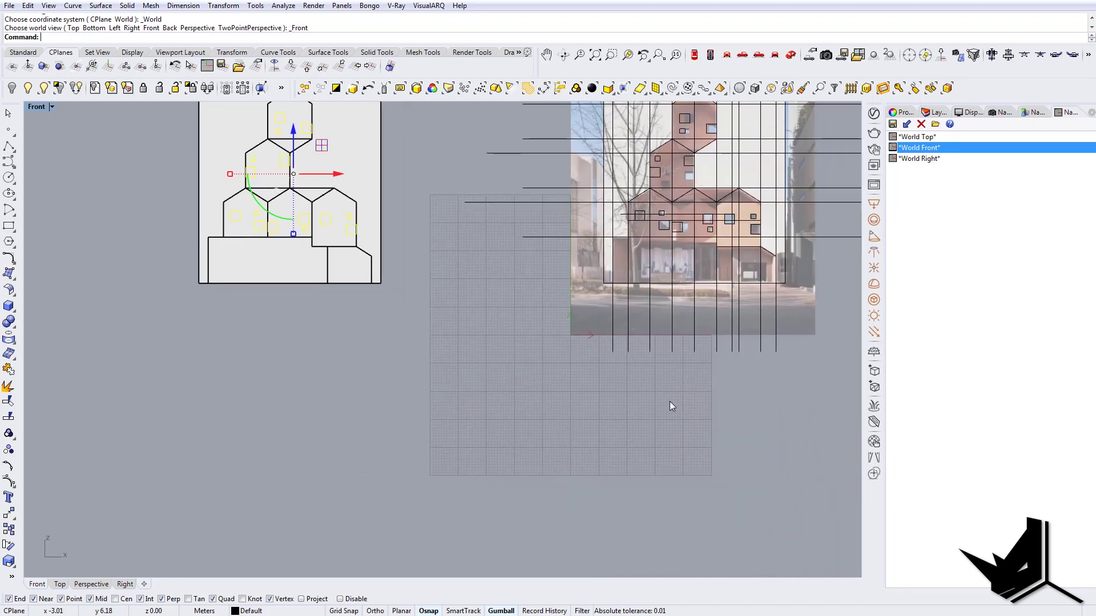
right_click_drag(498, 327, 727, 504)
scroll(562, 370, "up", 4)
scroll(518, 351, "up", 10)
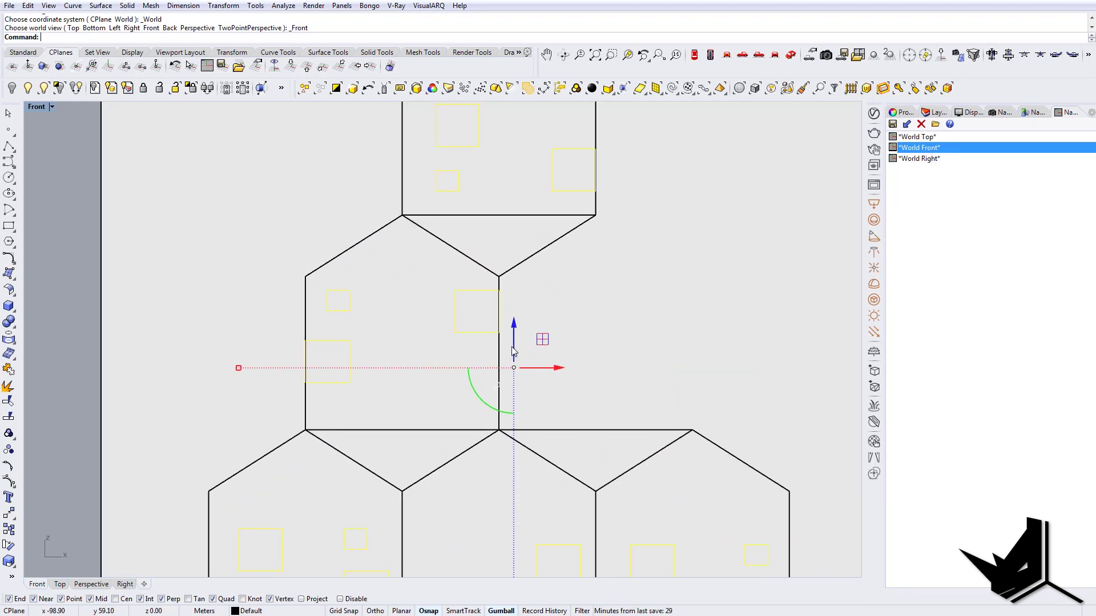
scroll(516, 350, "down", 10)
right_click_drag(588, 347, 585, 378)
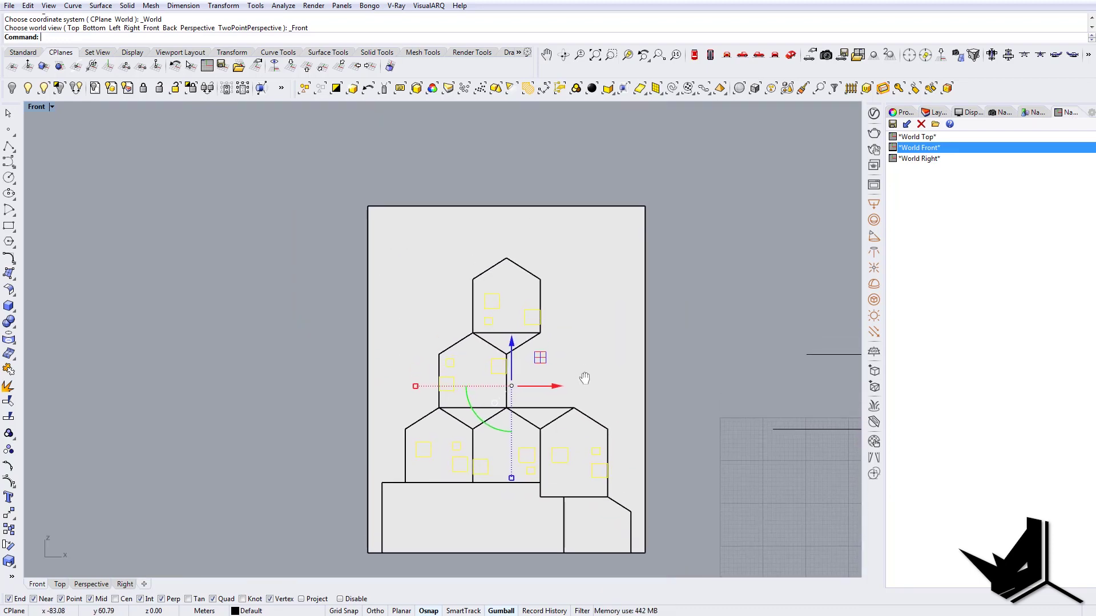
Project the selected window rectangles onto the carved building solid along the construction plane's Z direction and return to the Perspective view.
type("Projec")
key("Return")
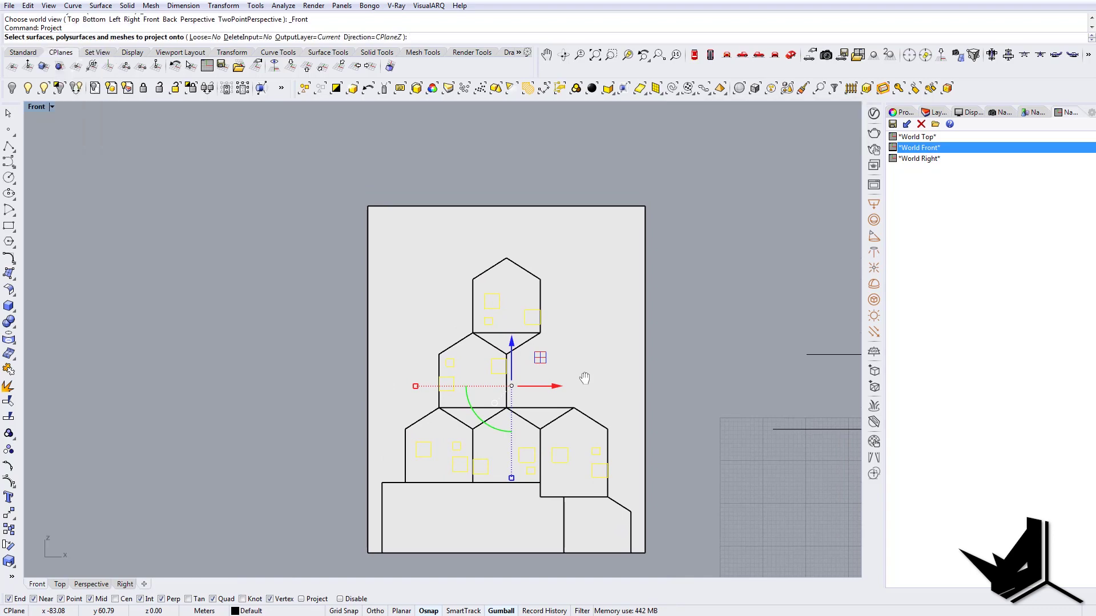
key("Return")
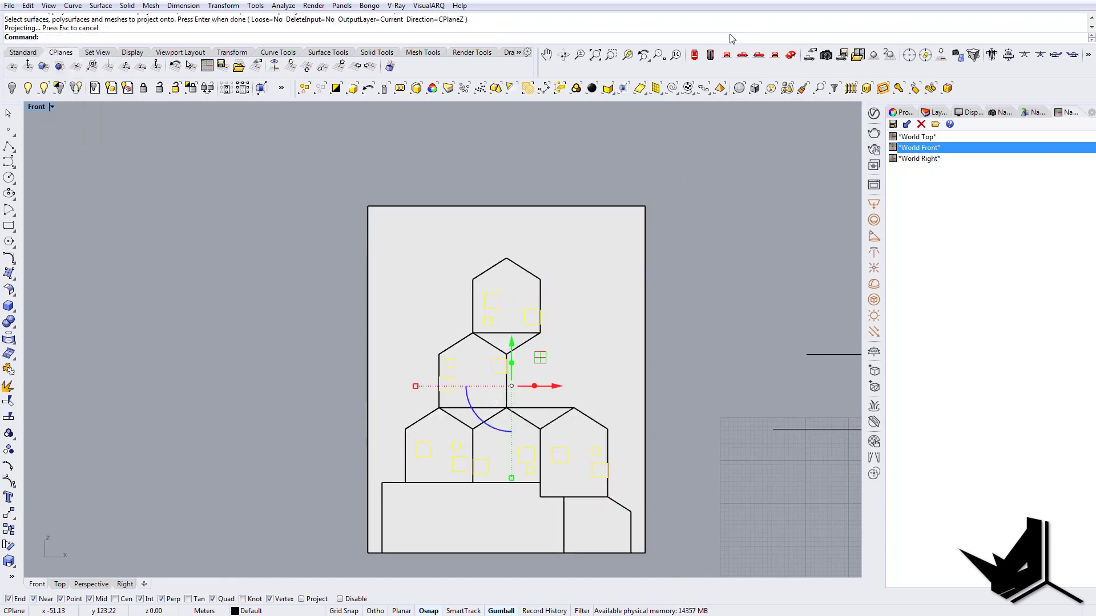
left_click(788, 56)
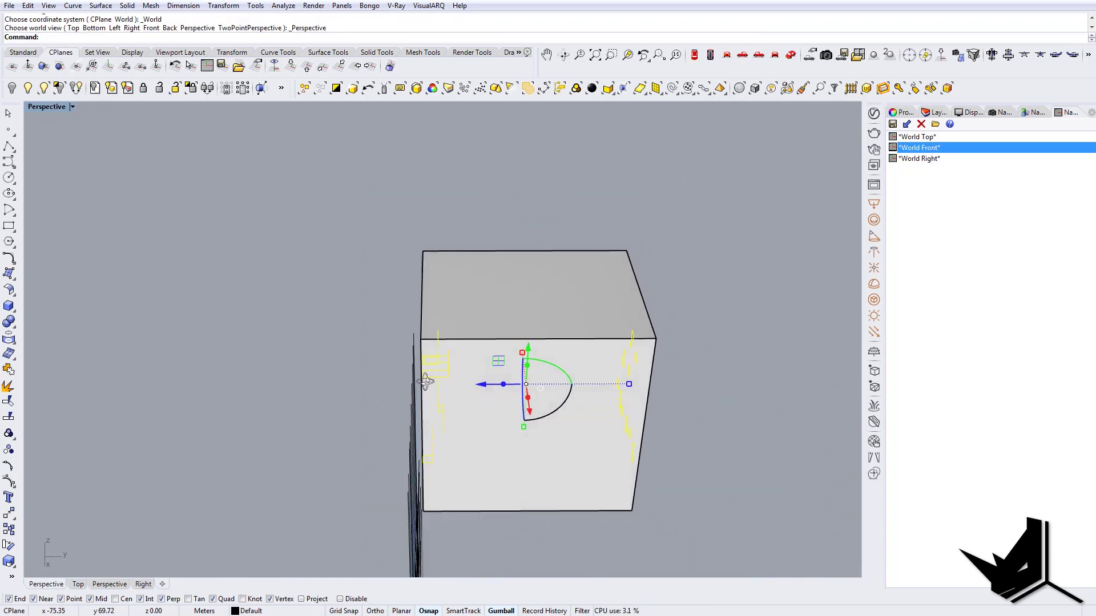
Hide the carved building, leaving only the projected window outlines.
scroll(447, 376, "up", 10)
right_click_drag(565, 371, 363, 306)
scroll(569, 373, "down", 8)
scroll(485, 357, "up", 2)
left_click(484, 356)
scroll(432, 356, "up", 2)
left_click(60, 88)
scroll(286, 317, "up", 9)
right_click_drag(286, 316, 421, 341)
left_click(421, 341)
left_click(330, 407)
right_click_drag(330, 407, 479, 345)
scroll(387, 313, "up", 8)
scroll(406, 299, "down", 8)
scroll(480, 313, "down", 5)
scroll(517, 352, "down", 5)
left_click(388, 263)
left_click(12, 88)
right_click_drag(490, 390, 449, 441)
right_click_drag(566, 371, 639, 266)
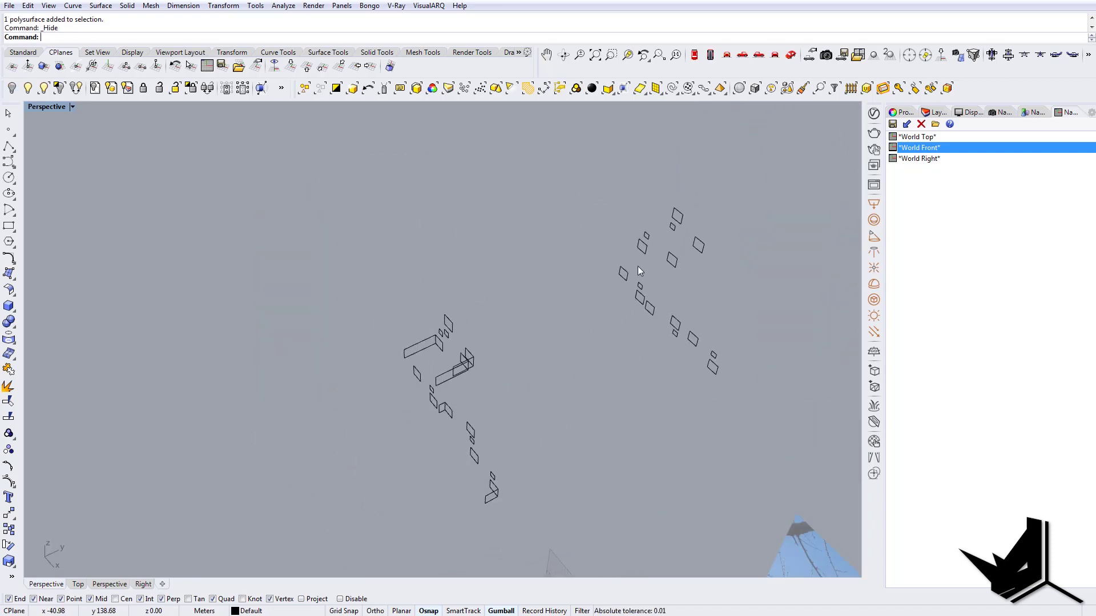
Delete the set of window outlines projected onto the building's rear face.
left_click_drag(592, 171, 754, 361)
key("Delete")
Reduce the folded outline of the rightmost lower window to a closed rectangle by exploding it, deleting the side-wall segments and rejoining it.
right_click_drag(516, 403, 557, 467)
scroll(557, 467, "up", 4)
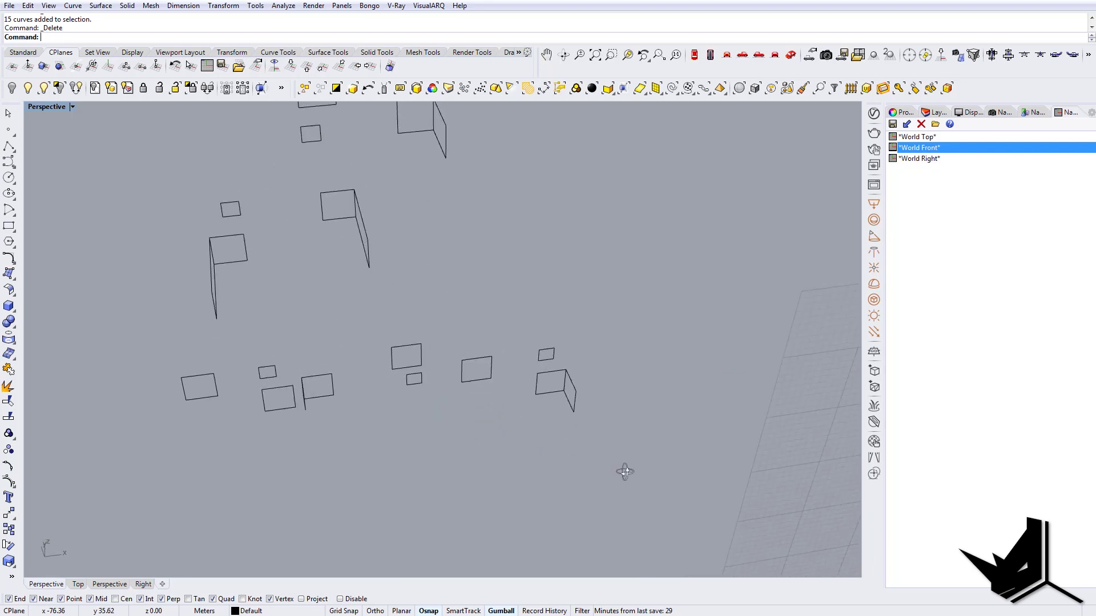
left_click(571, 392)
type("Ex")
key("Return")
key("Escape")
scroll(570, 386, "up", 4)
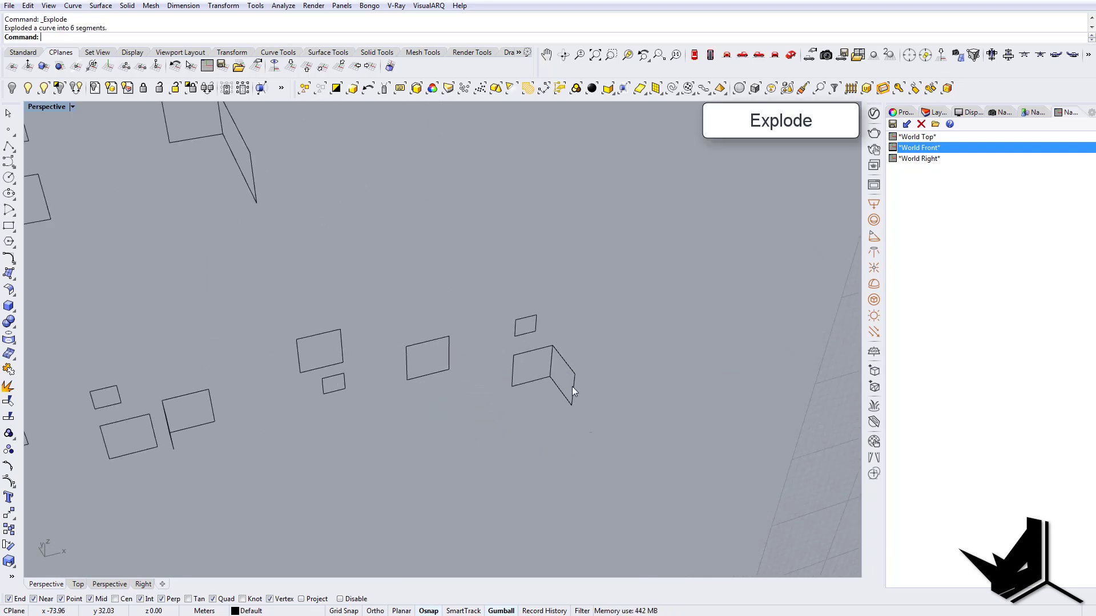
left_click_drag(582, 394, 517, 358)
key("Delete")
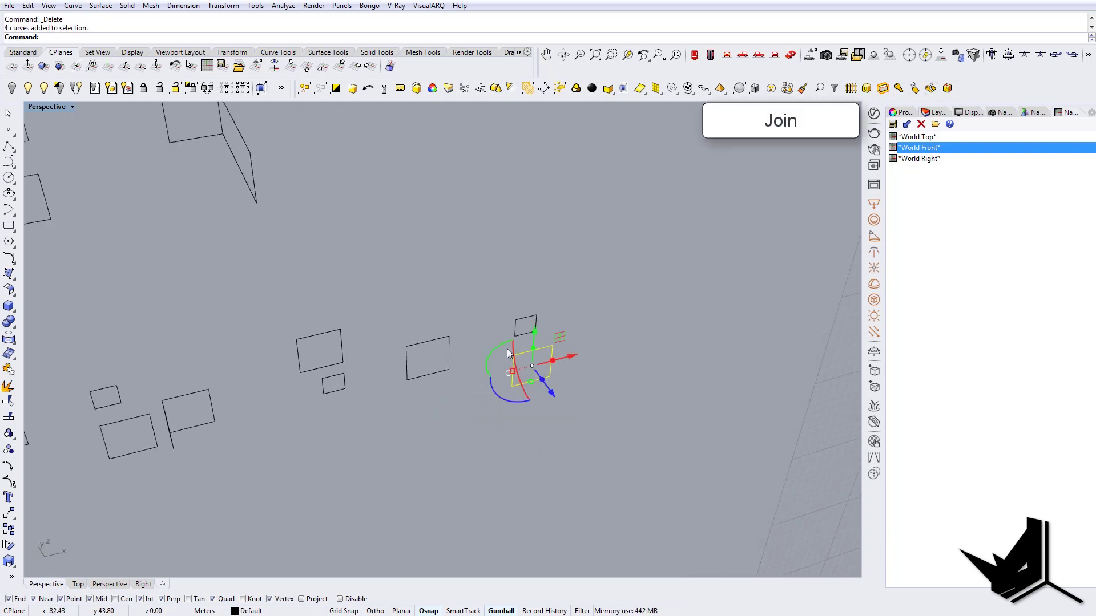
Delete the separate side-wall loop projected beside the right-hand window of the middle gabled volume.
scroll(485, 347, "down", 3)
scroll(423, 416, "up", 5)
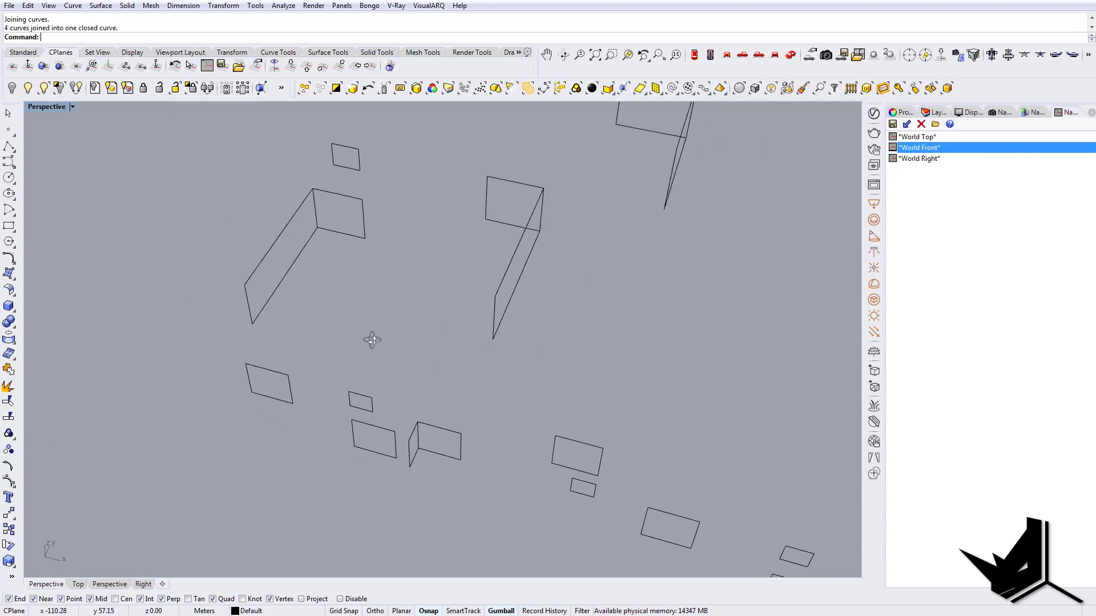
left_click_drag(470, 265, 469, 265, "shift")
left_click_drag(386, 233, 324, 199, "shift")
right_click_drag(667, 217, 616, 289, "shift")
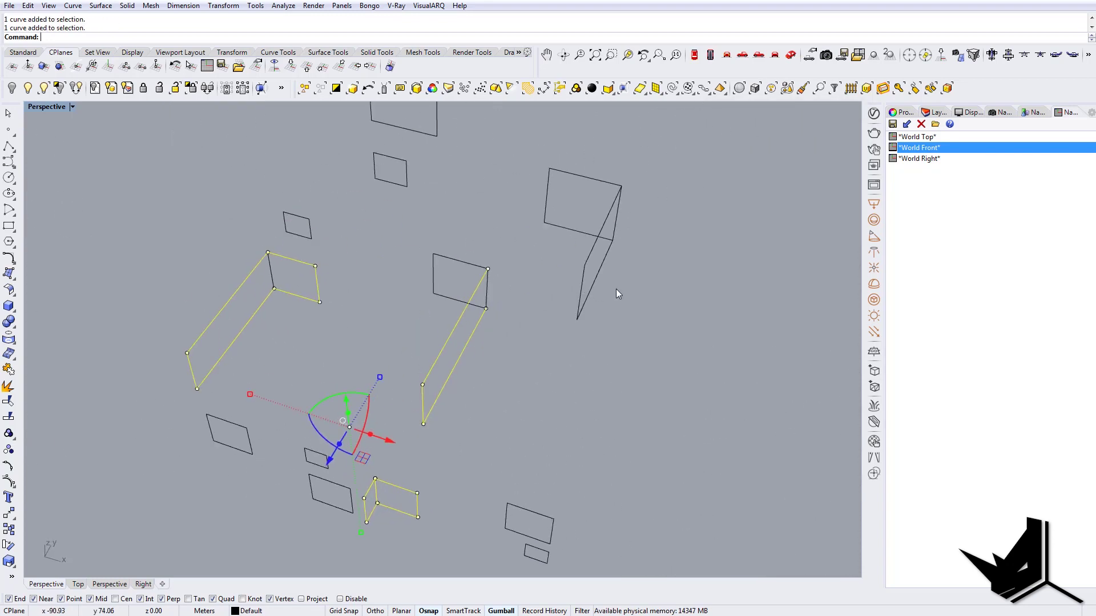
left_click_drag(615, 289, 569, 237, "shift")
scroll(538, 288, "down", 4)
scroll(517, 335, "up", 3)
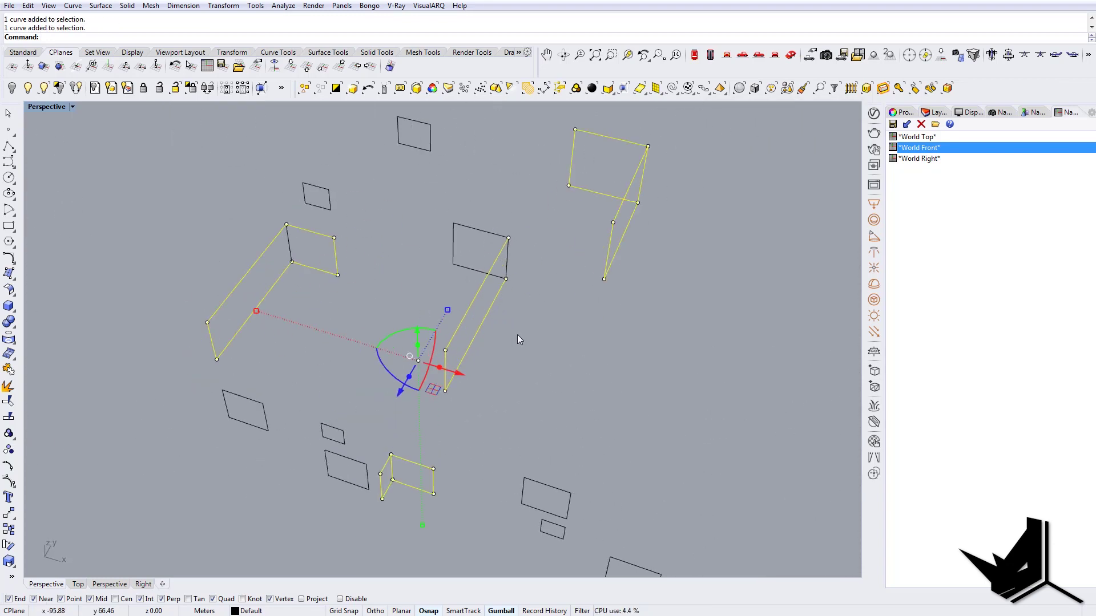
left_click(508, 346)
left_click(489, 326)
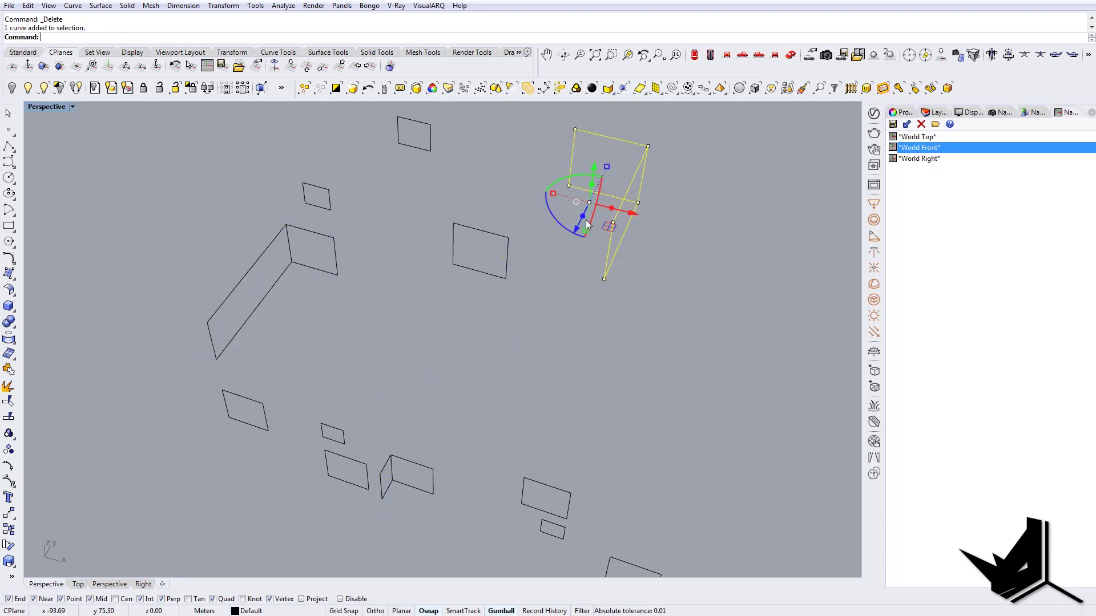
Explode the folded window outlines on the topmost volume and the middle volume's left edge, and delete their side-wall segments.
right_click_drag(586, 220, 510, 277)
left_click_drag(204, 265, 204, 266, "shift")
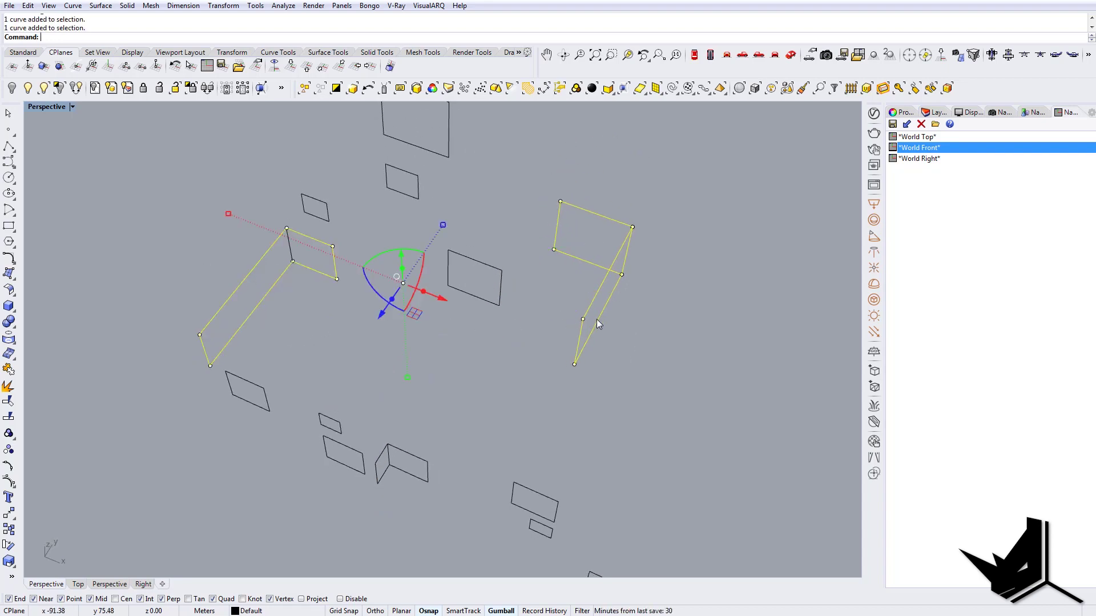
type("Explode")
key("Return")
left_click_drag(601, 374, 578, 306)
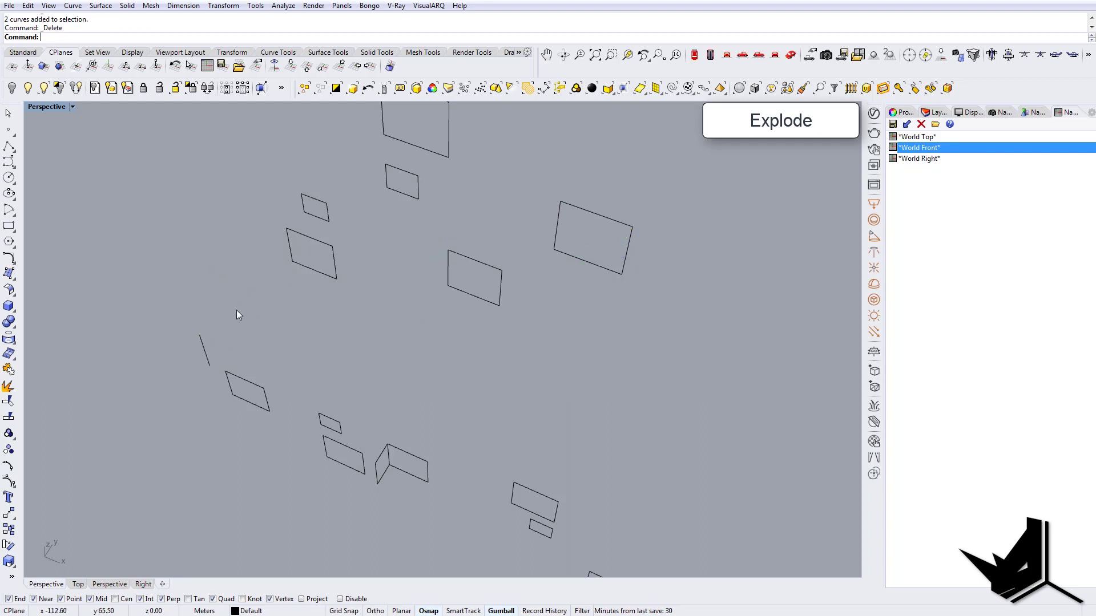
left_click_drag(243, 353, 176, 335)
Join the remaining four segments of each of these two window outlines into closed curves.
left_click_drag(270, 230, 267, 227)
type("join")
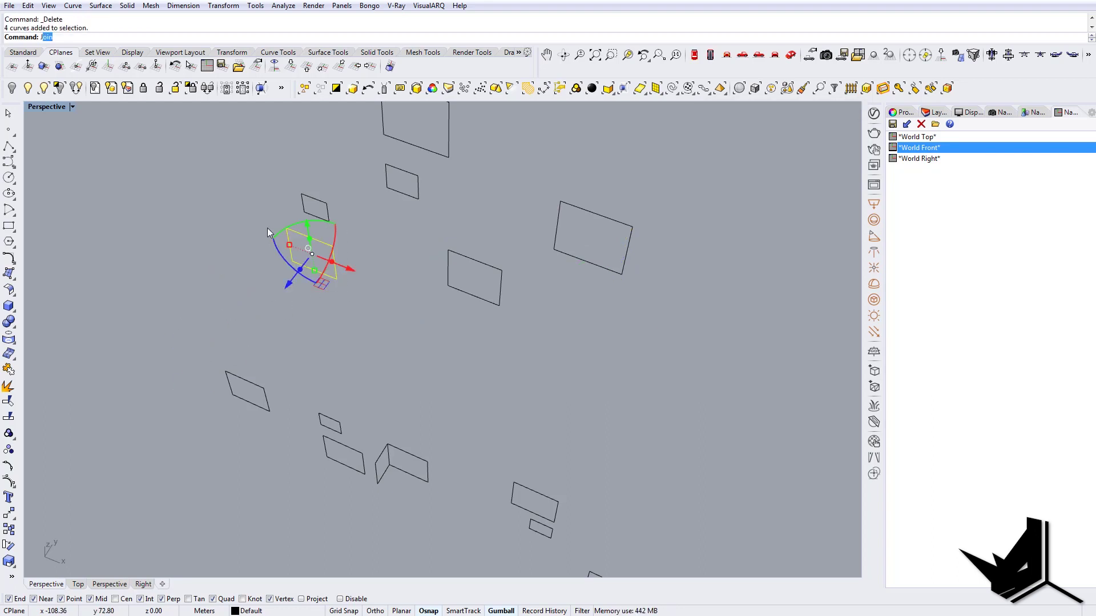
key("Return")
left_click_drag(687, 187, 538, 258)
key("Escape")
Clean up the last folded window outline in the lower row by exploding it, deleting the side-wall segments and joining the rest.
scroll(539, 258, "down", 5)
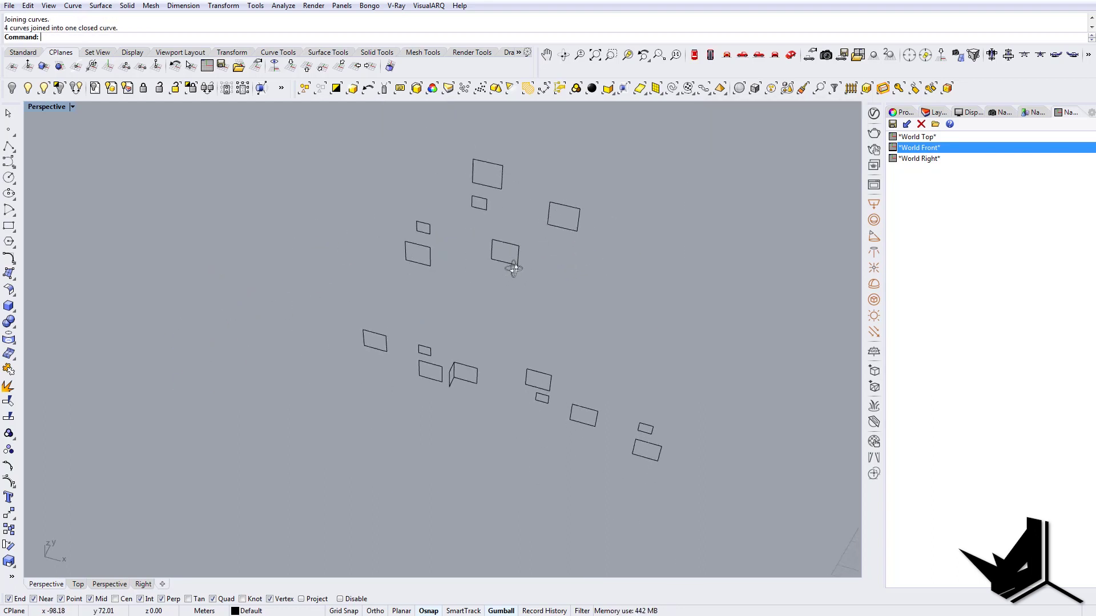
scroll(452, 377, "up", 6)
right_click_drag(452, 364, 459, 388)
left_click_drag(458, 389, 457, 314)
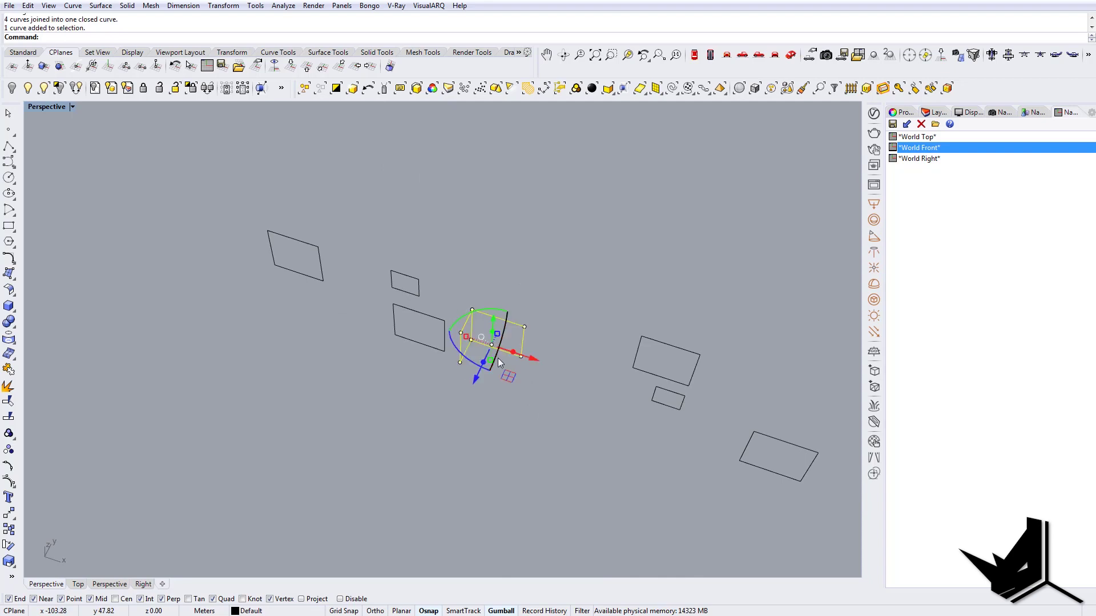
type("explode")
key("Return")
key("Escape")
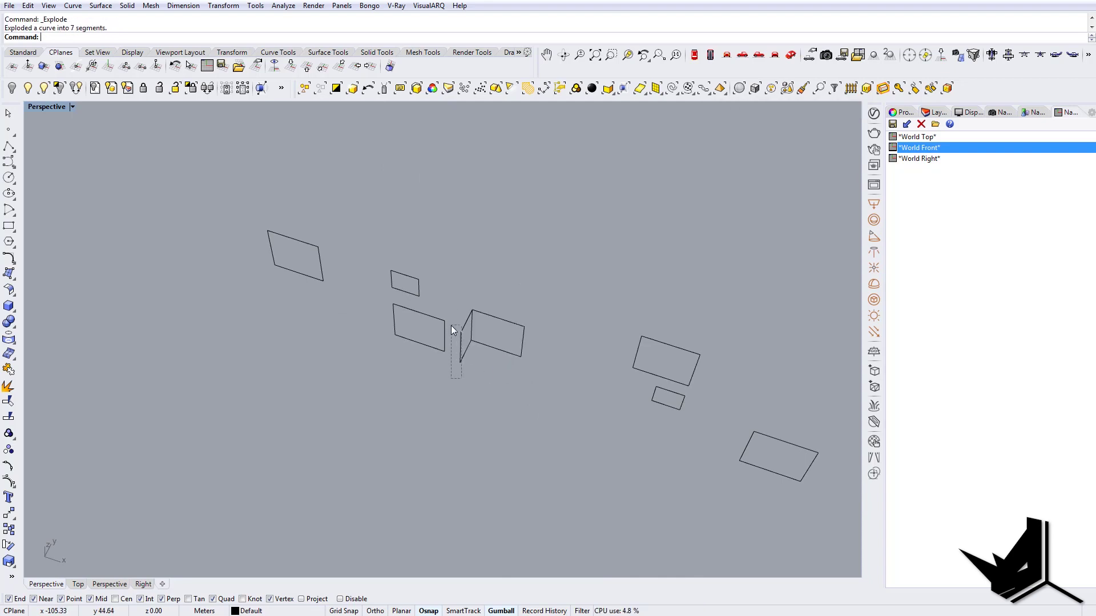
key("Delete")
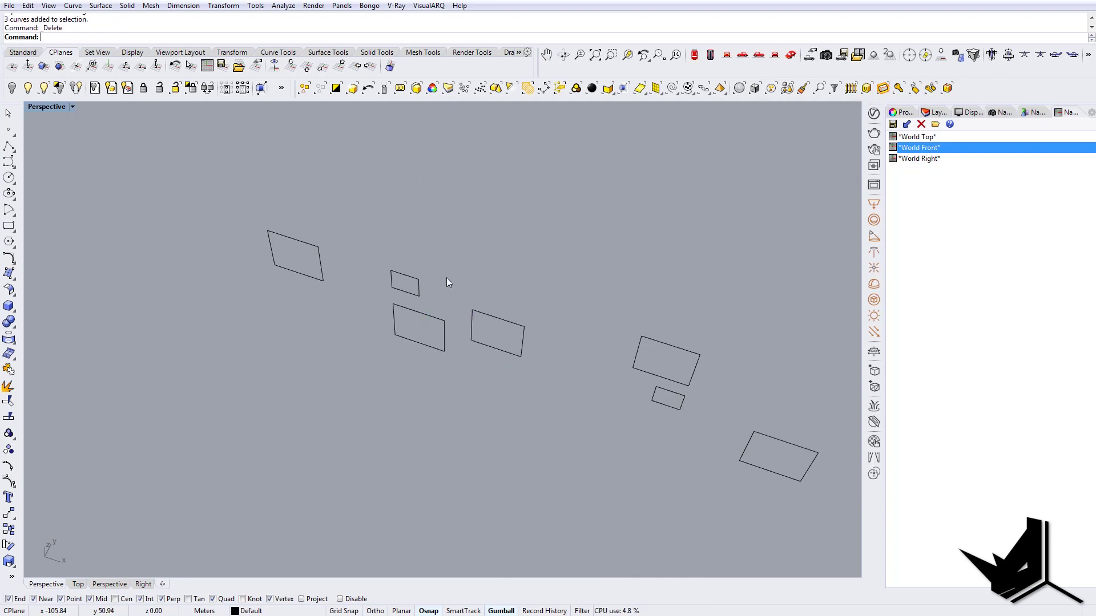
left_click_drag(446, 278, 601, 413)
type("join")
key("Return")
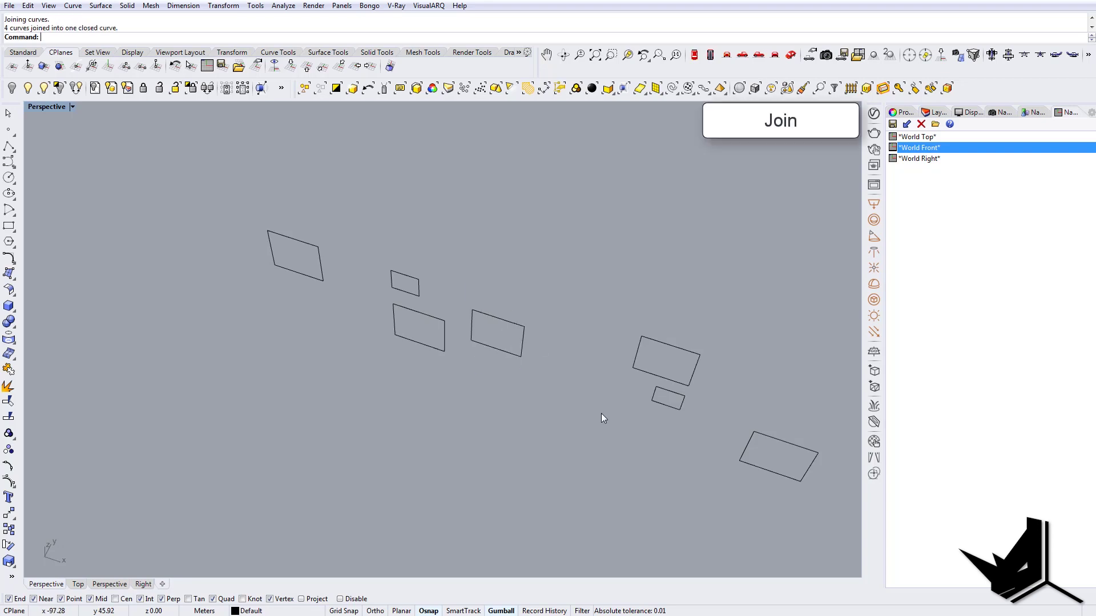
Bring back only the carved building solid from the hidden objects, keeping the cleaned window outlines.
scroll(563, 389, "down", 7)
right_click_drag(563, 388, 558, 342)
left_click_drag(456, 160, 638, 313)
right_click_drag(605, 328, 365, 311)
left_click_drag(219, 169, 487, 427)
key("Escape")
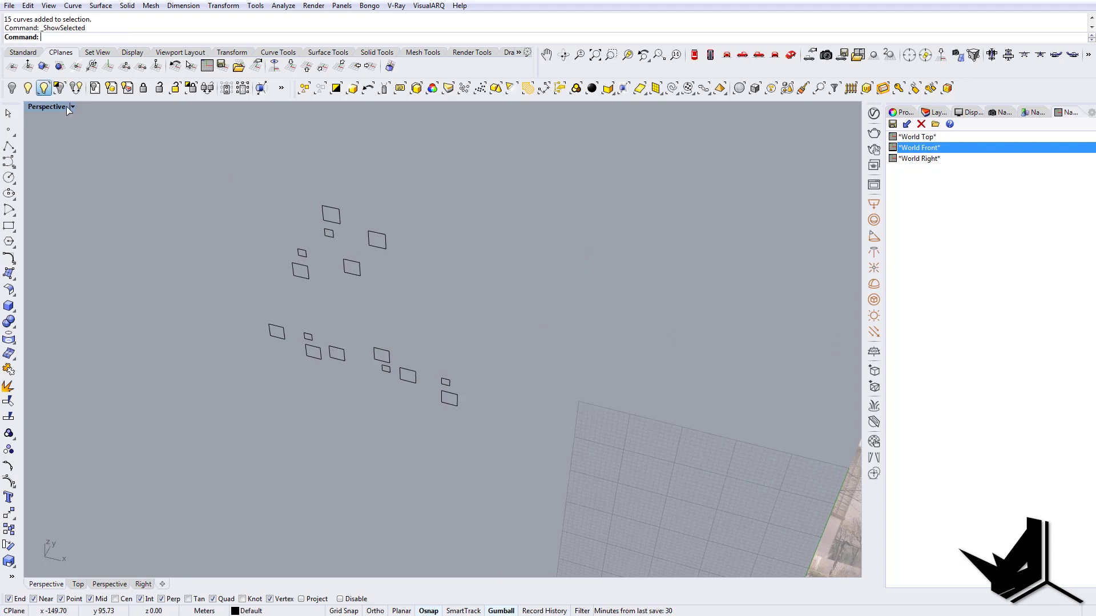
left_click(423, 300)
right_click(447, 387)
Split the carved building solid using all the window outlines on its facade as cutting objects.
right_click_drag(447, 387, 320, 364)
scroll(317, 363, "up", 6)
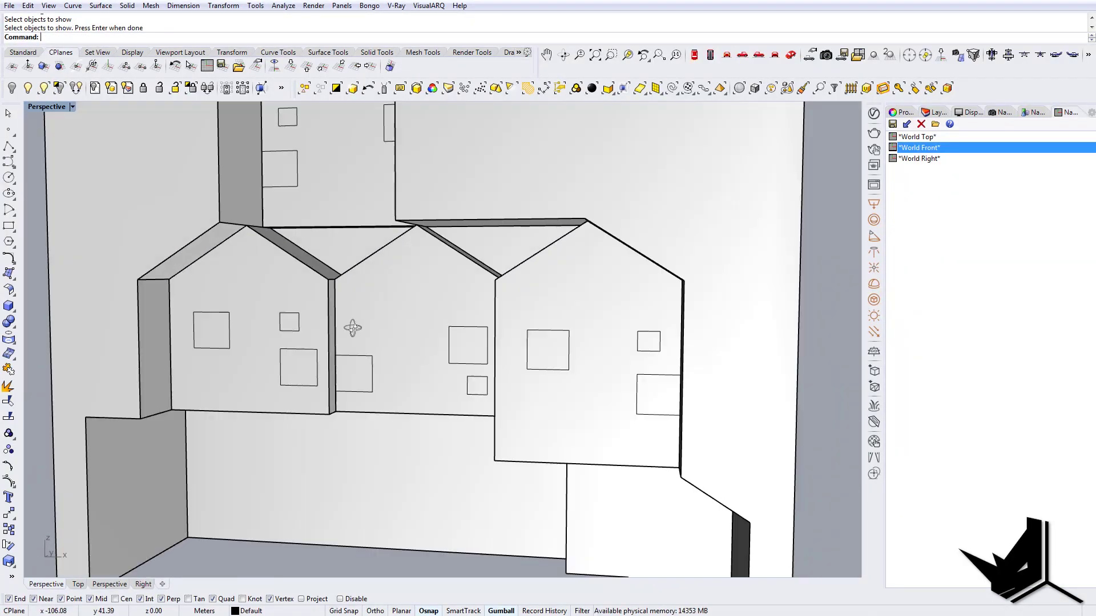
right_click_drag(352, 328, 421, 360)
left_click(517, 406)
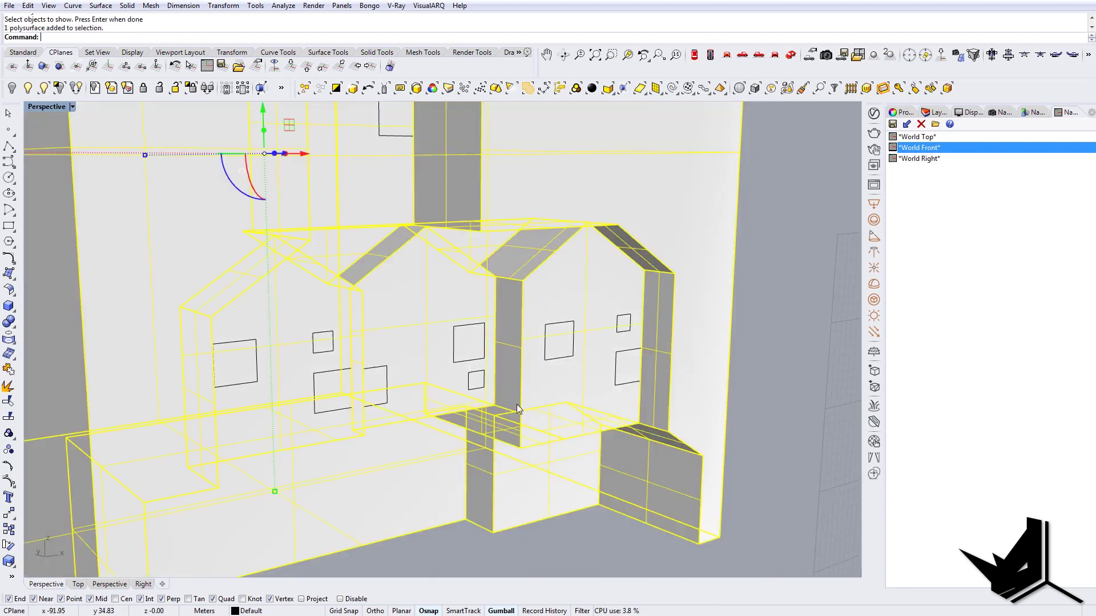
left_click(807, 412)
scroll(597, 409, "up", 5)
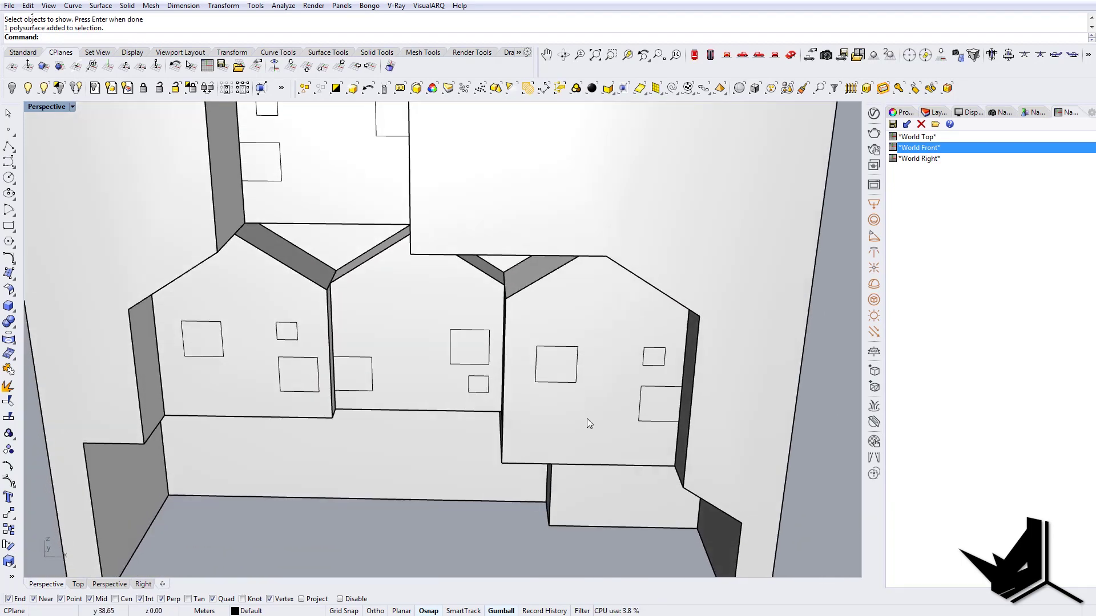
scroll(423, 440, "down", 8)
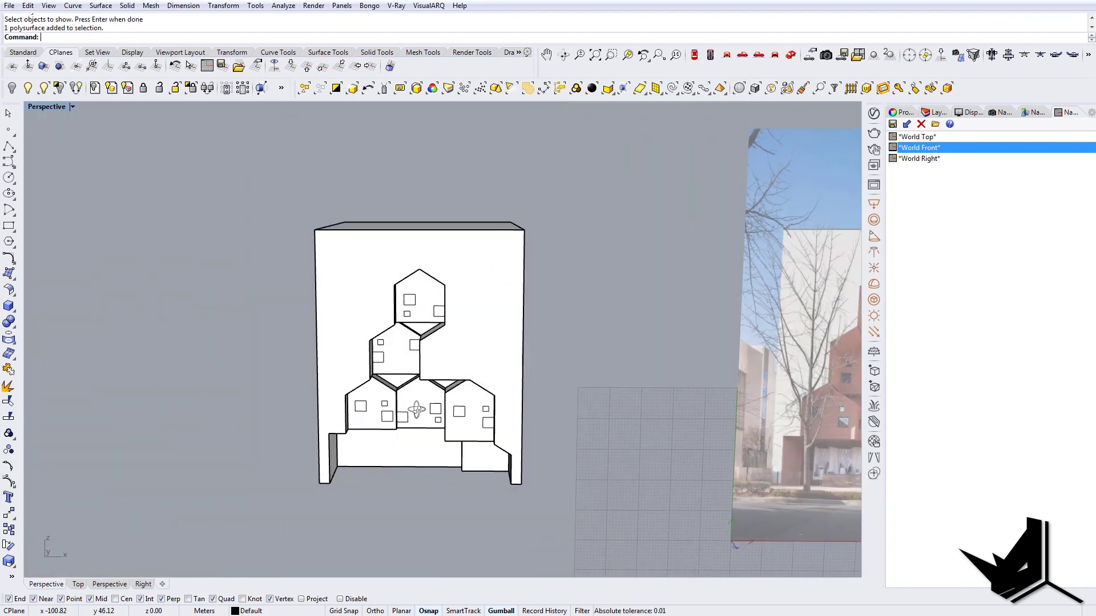
left_click(496, 316)
type("Sp")
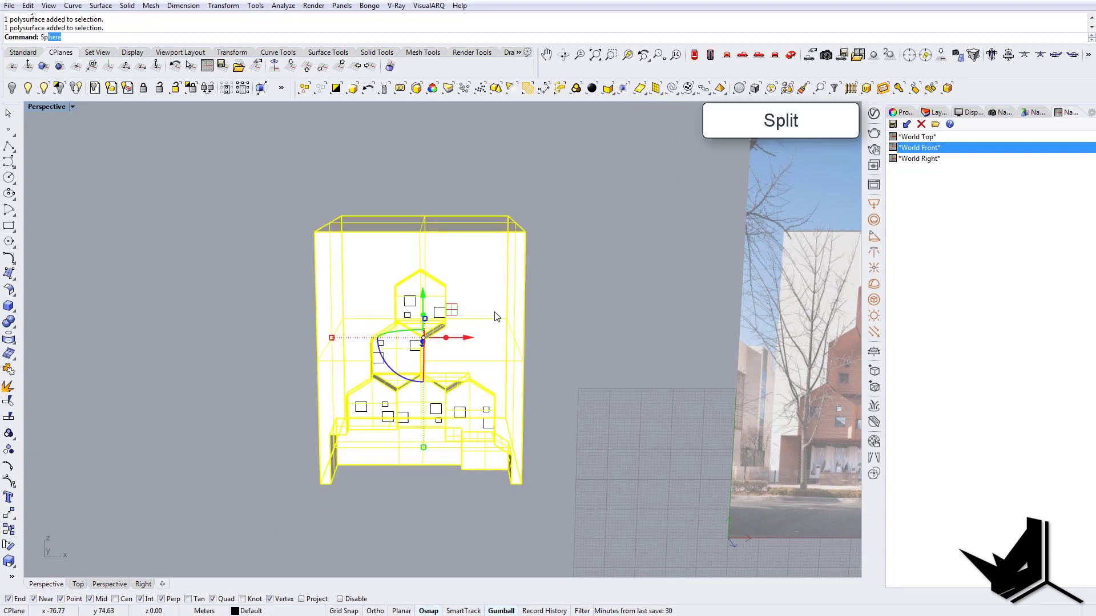
right_click_drag(467, 317, 181, 257)
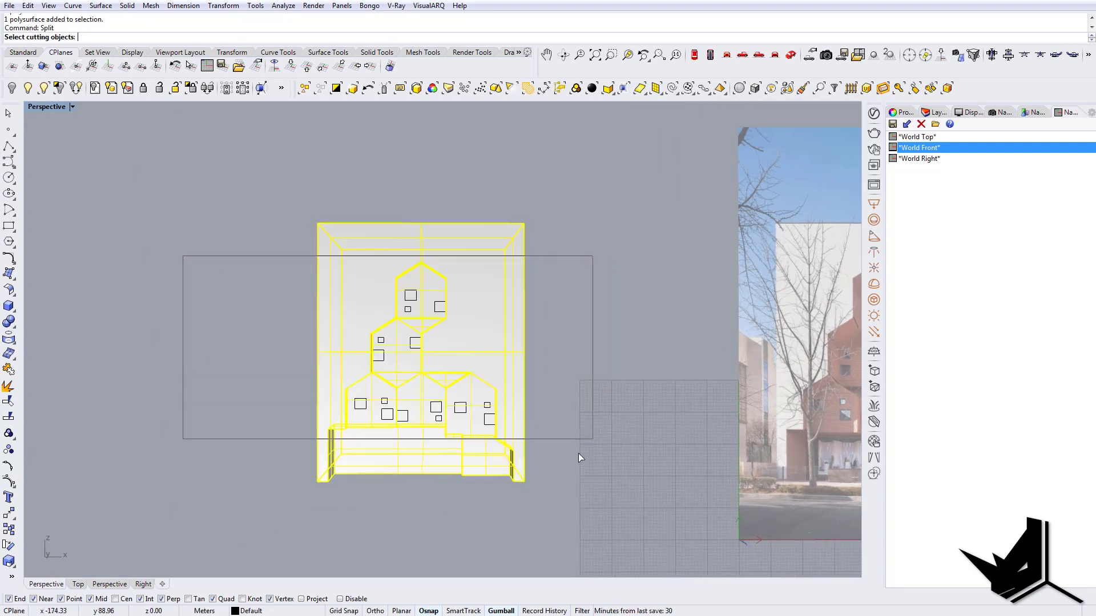
left_click_drag(578, 454, 580, 453)
key("Return")
key("Escape")
Inspect the window surfaces split out of the building's gabled facade.
scroll(416, 314, "up", 5)
right_click_drag(421, 319, 439, 361)
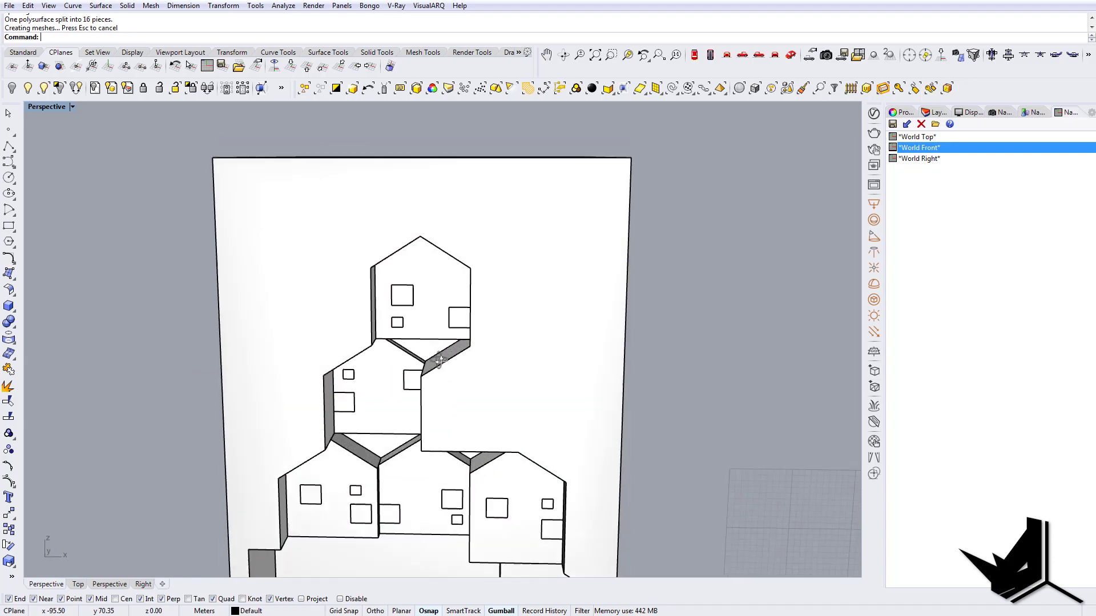
scroll(440, 360, "up", 3)
key("Escape")
right_click_drag(402, 298, 474, 186)
scroll(441, 326, "down", 6)
right_click_drag(481, 386, 511, 410)
scroll(444, 451, "up", 7)
right_click_drag(444, 450, 368, 369)
scroll(474, 350, "up", 5)
scroll(530, 409, "up", 3)
right_click_drag(368, 368, 537, 394)
Try to extrude the lower-right window surface of the left lower gabled volume outward.
left_click(432, 365)
right_click_drag(536, 394, 400, 403)
scroll(470, 397, "up", 6)
right_click_drag(471, 397, 428, 420)
left_click_drag(462, 396, 455, 397)
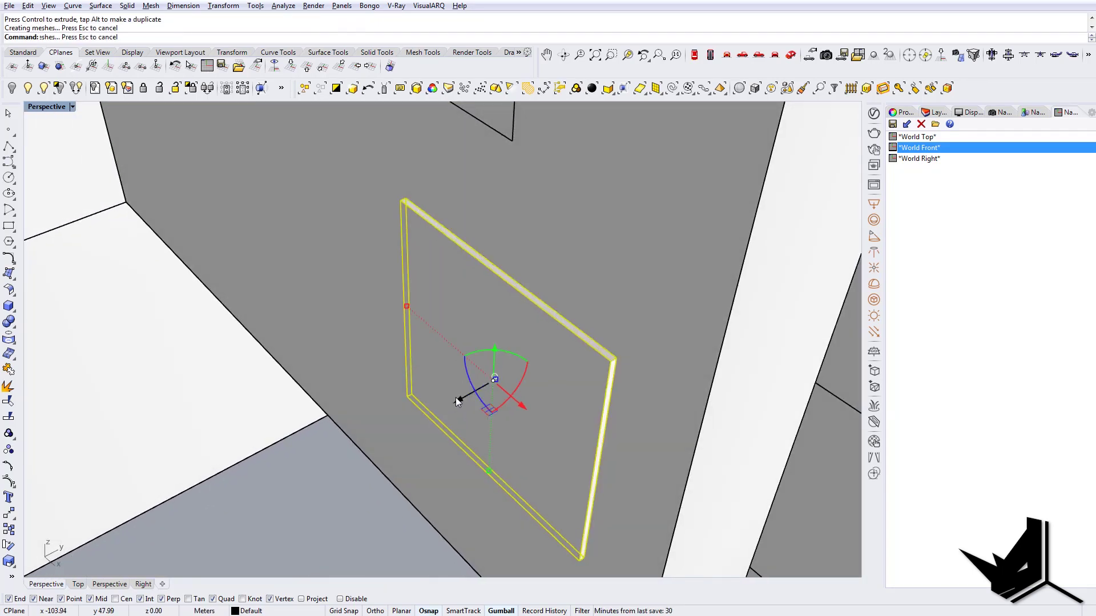
key("ctrl+z")
Try to extrude the same window surface slightly inward into the building.
right_click_drag(462, 408, 461, 399)
left_click_drag(461, 399, 474, 395, "ctrl+alt")
key("Escape")
Extract the front face of the extruded window with ExtractSrf and delete it to open the recess.
right_click_drag(468, 433, 529, 412)
left_click_drag(528, 412, 478, 405, "ctrl")
type("ExtractSrf")
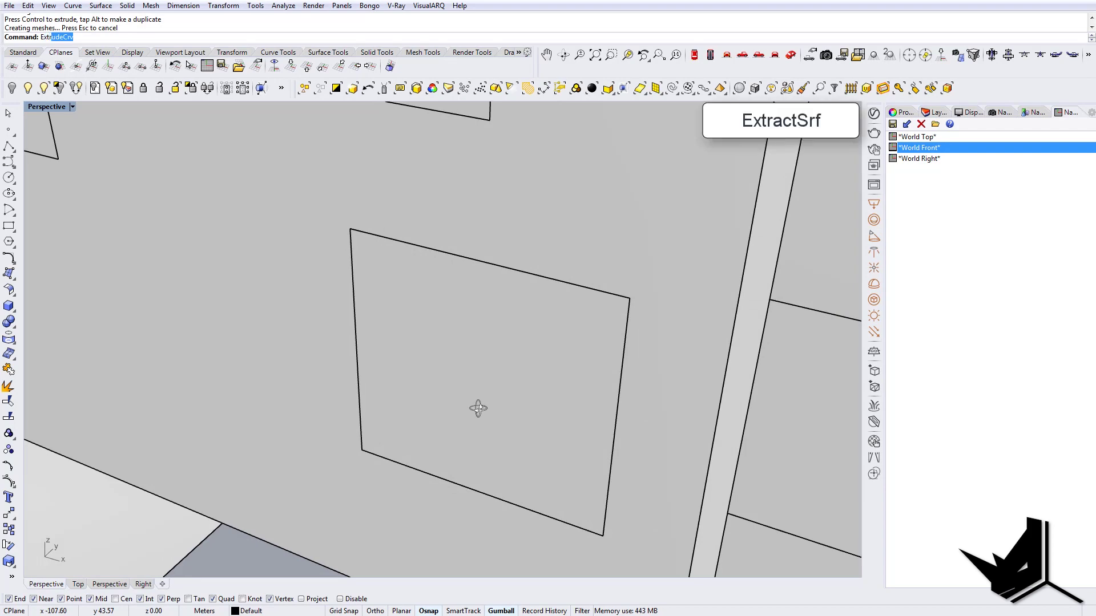
key("Return")
key("Return")
key("Delete")
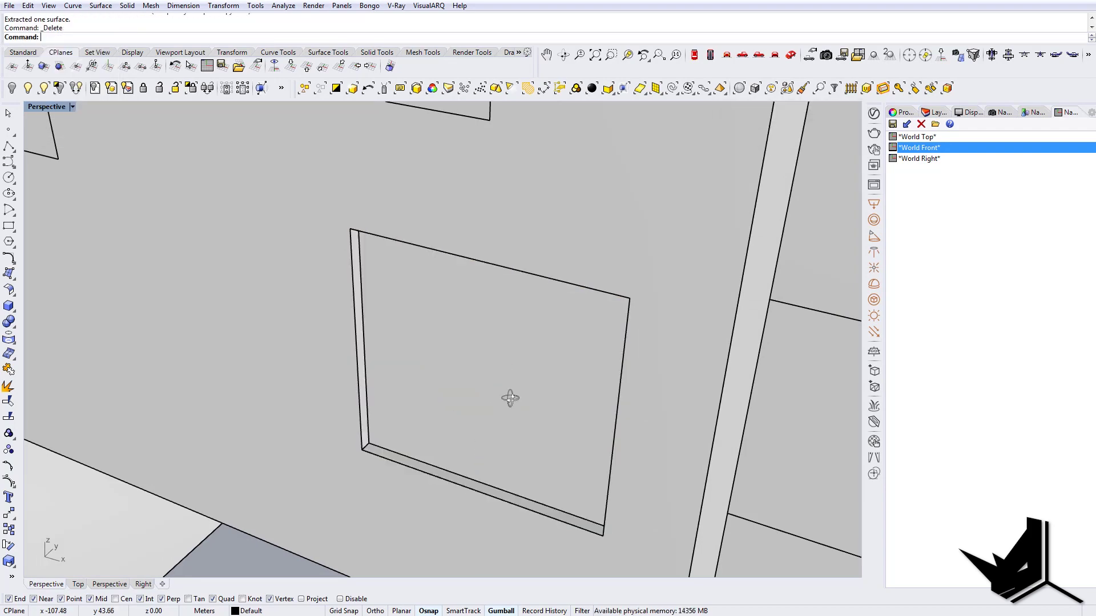
Undo the changes made to create the window recess.
right_click_drag(508, 396, 554, 418)
left_click(491, 403)
key("ctrl+z")
Hide the lower-right window surface of the left lower gabled volume to expose the recess behind it.
left_click(348, 365)
scroll(348, 365, "up", 5)
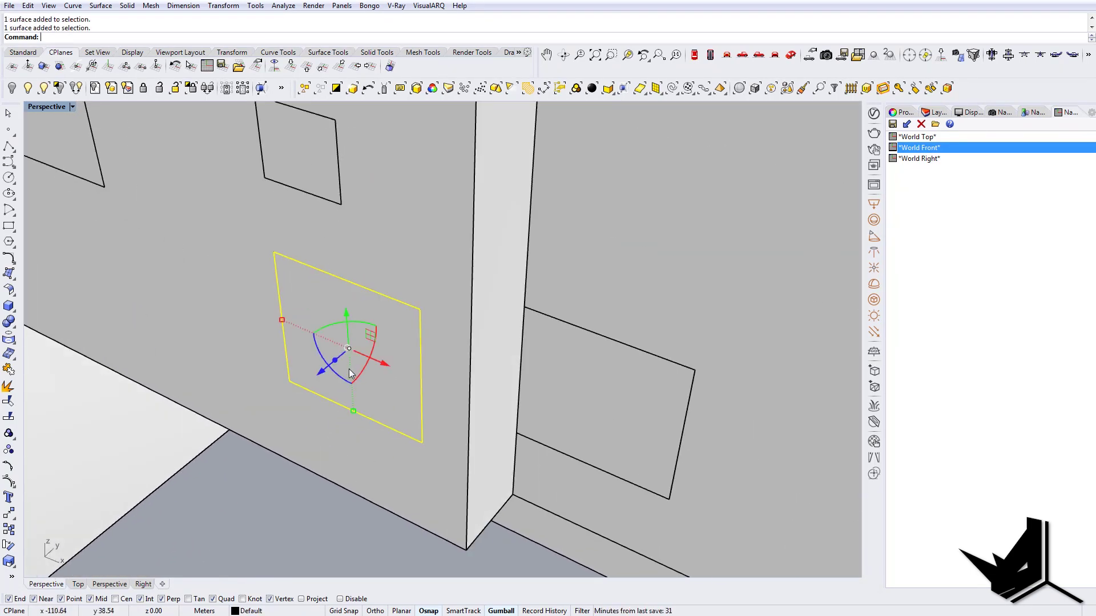
left_click(12, 88)
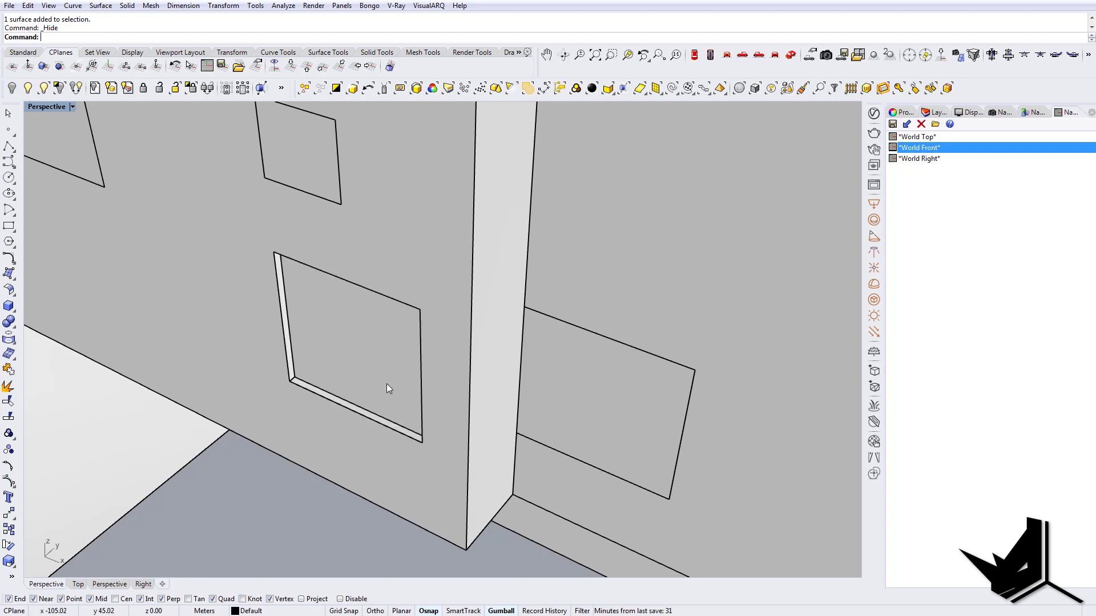
scroll(385, 384, "down", 6)
left_click(369, 375)
right_click_drag(369, 374, 445, 371)
left_click(361, 290)
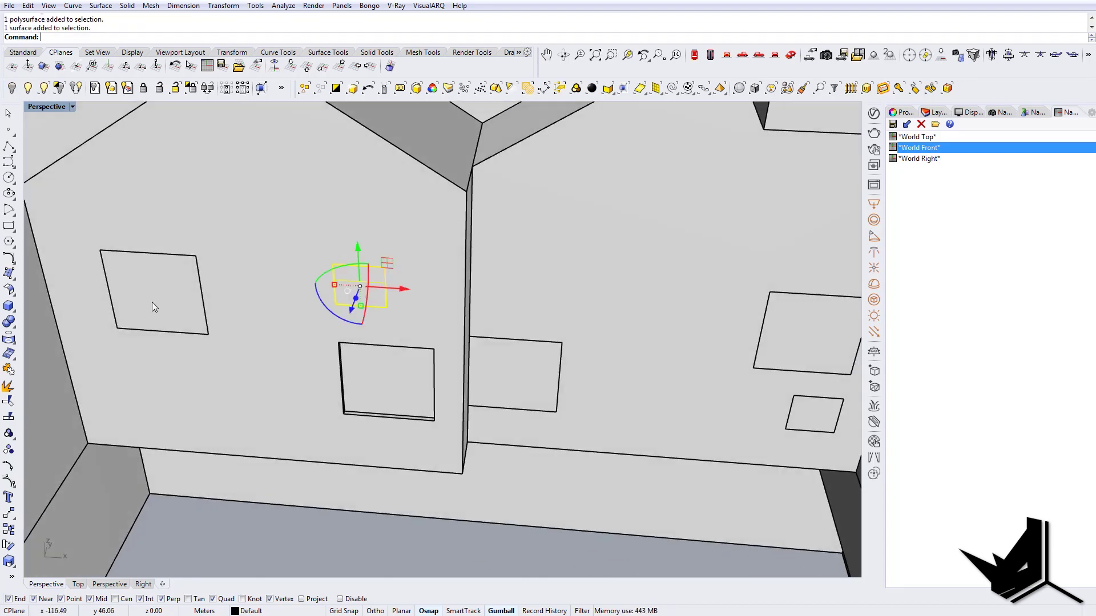
left_click(154, 307, "shift")
scroll(548, 402, "down", 6)
key("Escape")
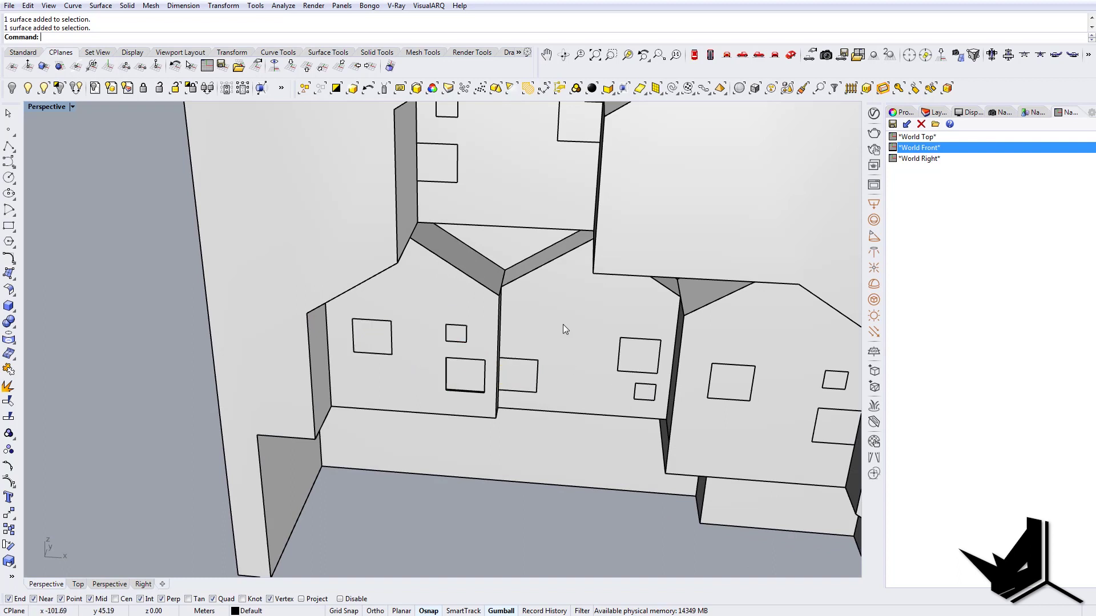
Hide the building solid and the already extruded window box so the remaining window surfaces stand alone.
left_click(565, 329)
key("ctrl+h")
scroll(408, 396, "down", 3)
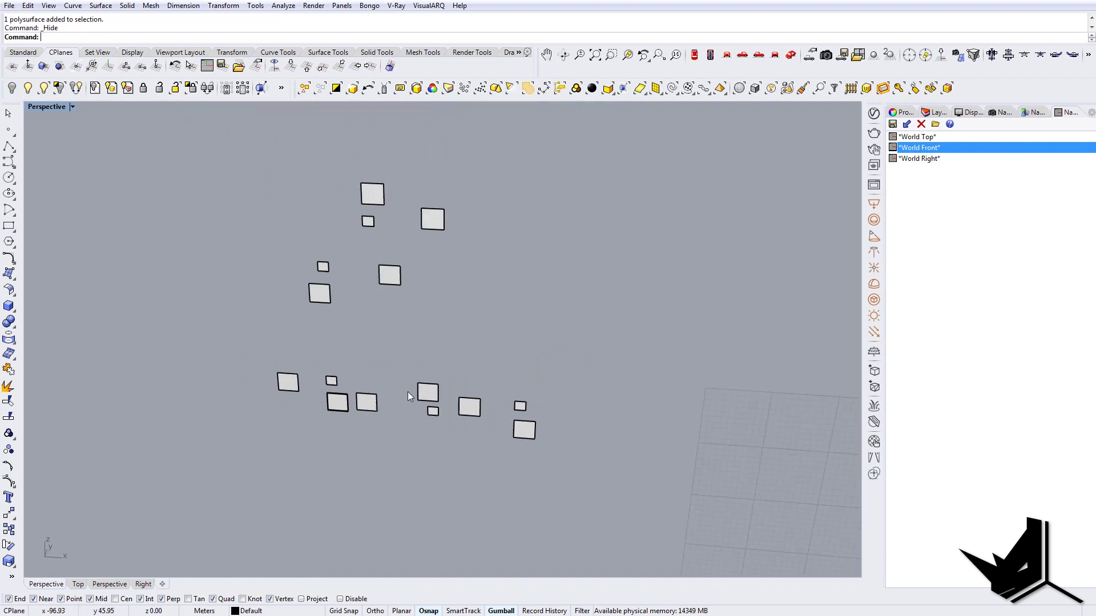
right_click_drag(408, 392, 403, 418)
left_click(340, 404)
key("ctrl+h")
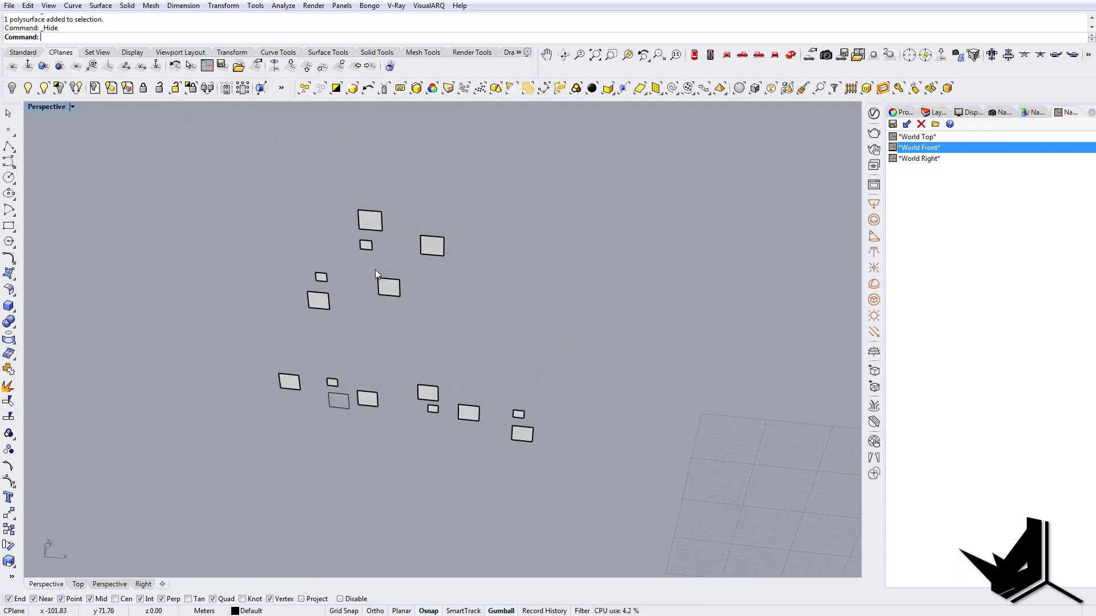
Extrude all remaining window surfaces slightly into the building, leaving the outline curve of the already extruded window out of the selection.
left_click_drag(245, 207, 609, 460)
right_click_drag(608, 460, 368, 453)
left_click(432, 358, "ctrl")
scroll(434, 323, "up", 4)
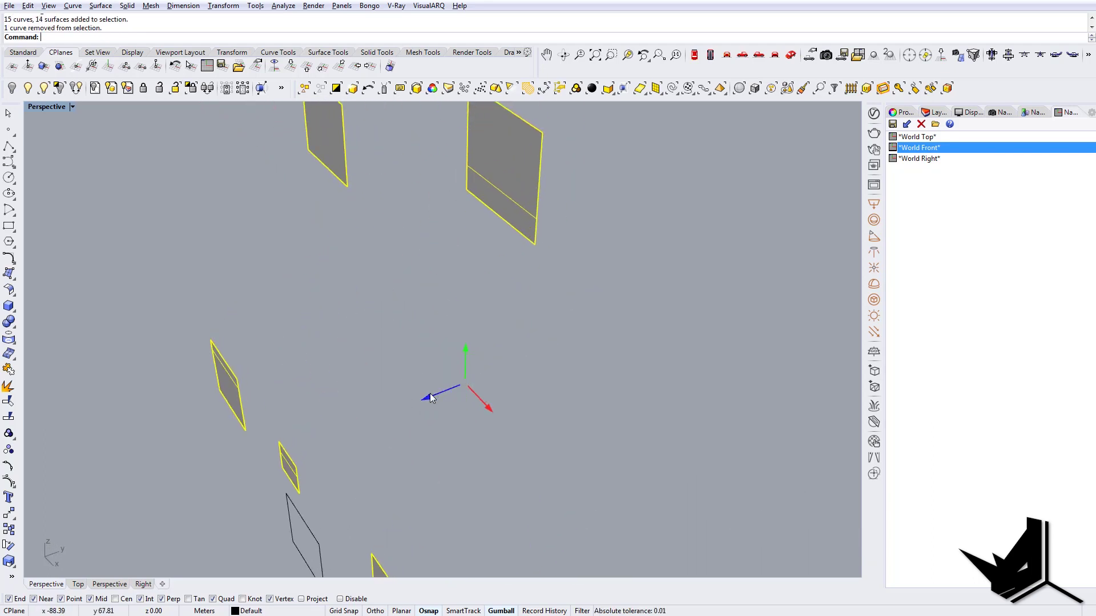
left_click_drag(430, 398, 436, 399)
key("Escape")
scroll(468, 386, "down", 2)
right_click_drag(470, 386, 548, 362)
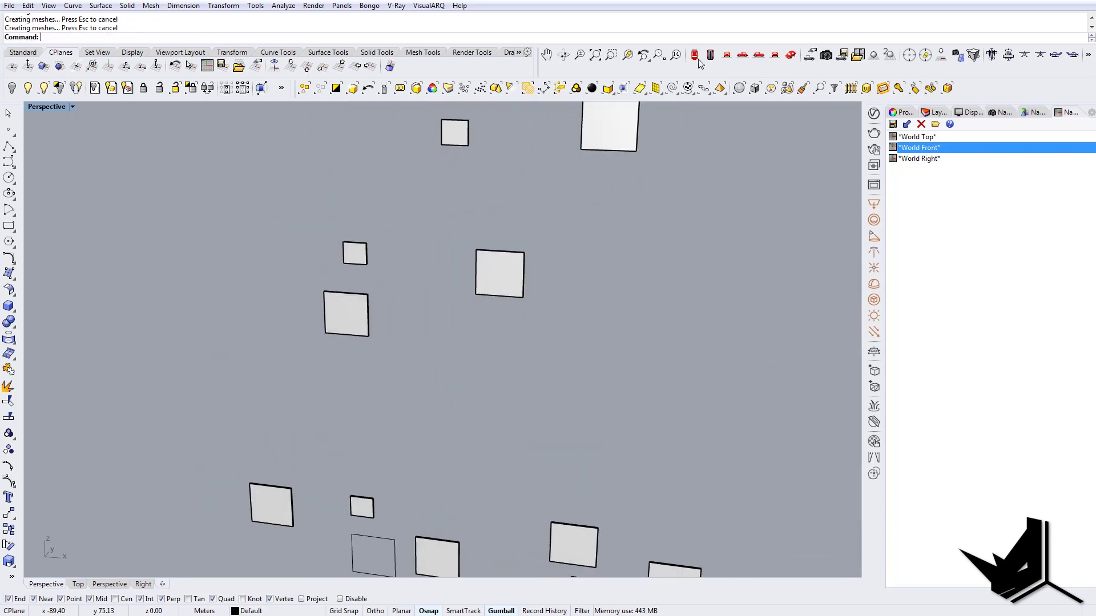
Start ExtractSrf in the Front view and pick the front faces of the eight window boxes on the lower gabled volumes.
left_click(727, 55)
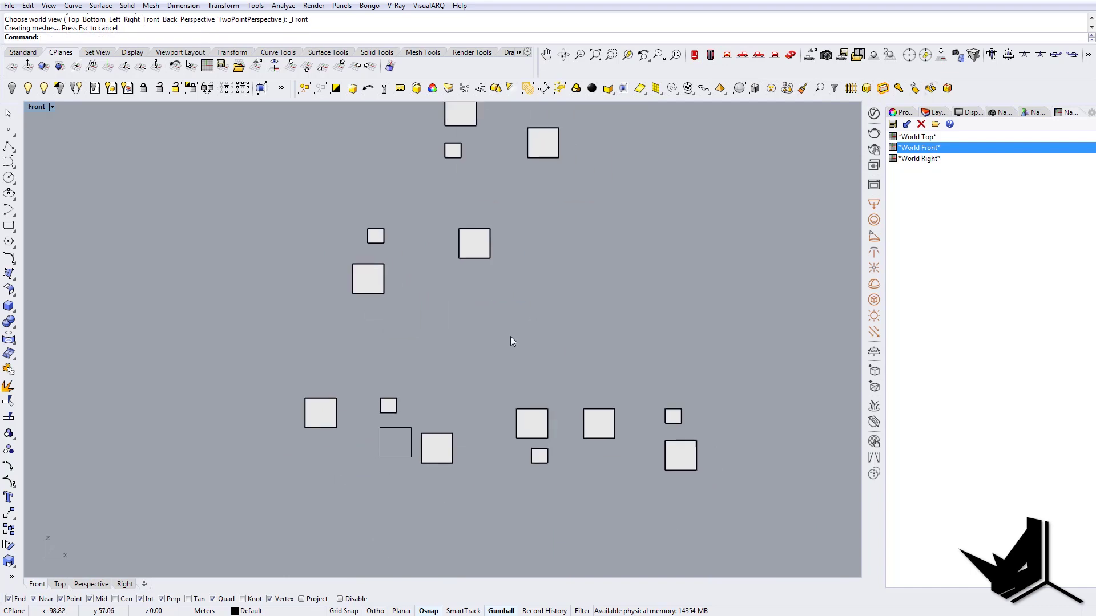
type("EXtractSrf")
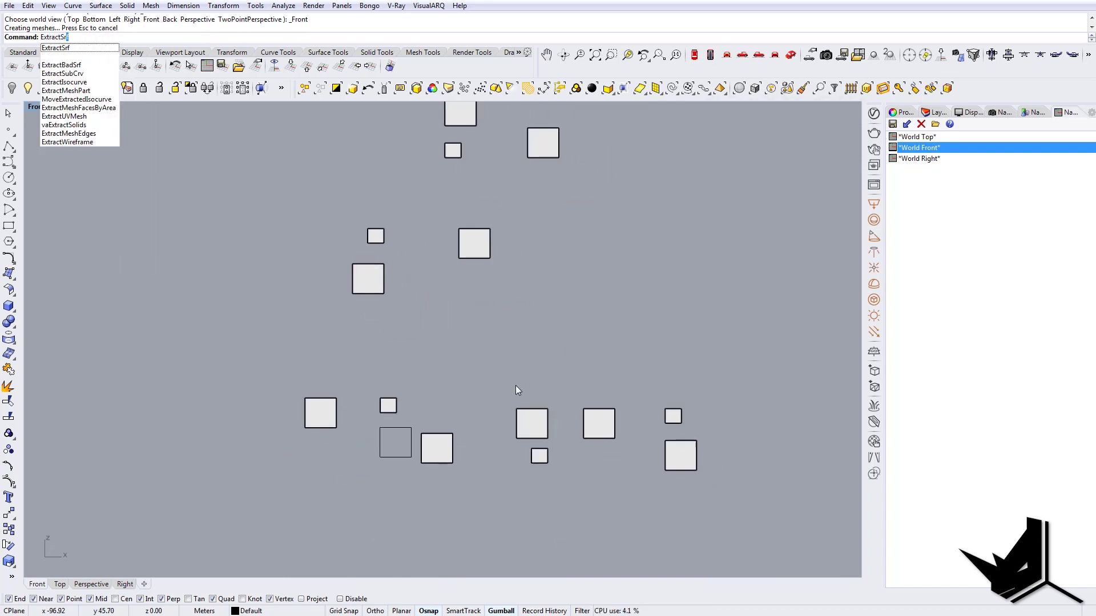
key("Return")
left_click(320, 413)
scroll(393, 407, "up", 3)
left_click(382, 404)
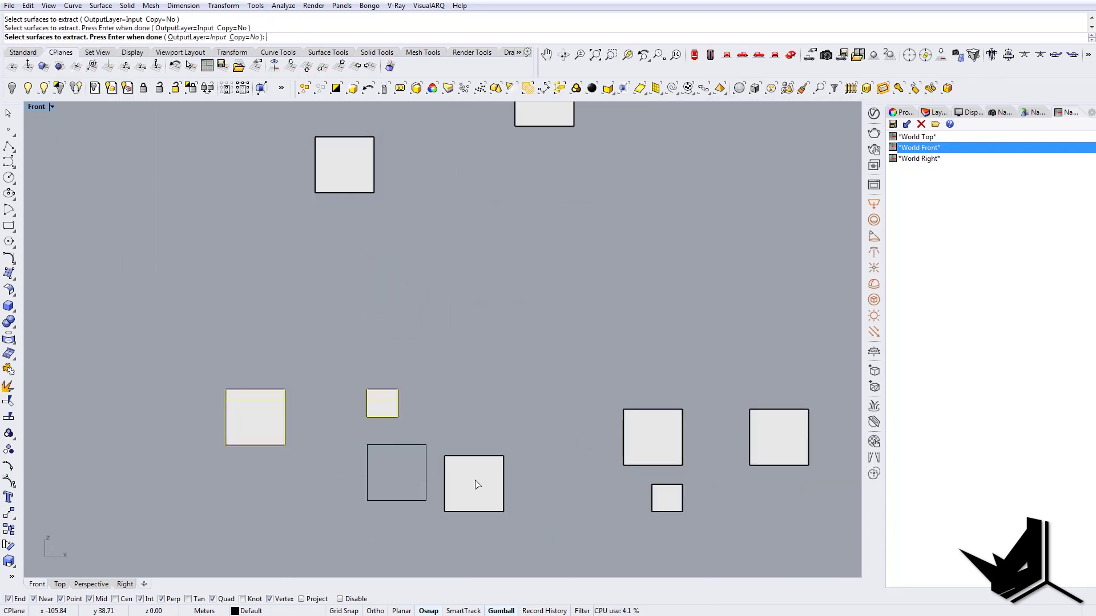
left_click(474, 483)
left_click(664, 449)
left_click(665, 499)
right_click_drag(665, 499, 424, 485)
left_click(547, 425)
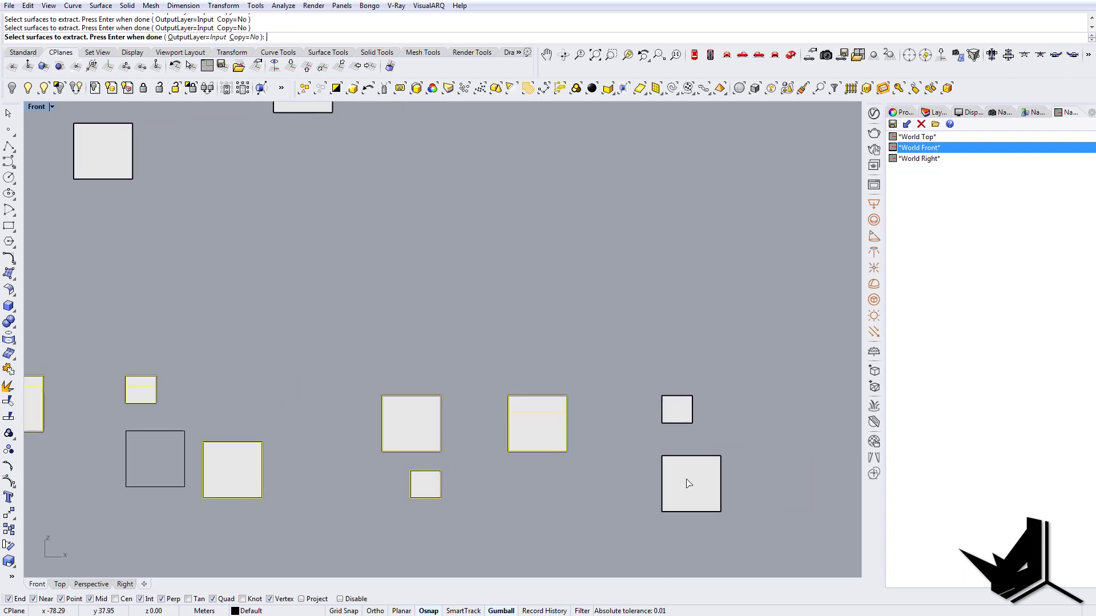
left_click(688, 482)
left_click(680, 421)
Add the front faces of the six upper window boxes to the ExtractSrf selection, extract them all and delete them.
right_click_drag(457, 302, 629, 547)
left_click(289, 393)
left_click(293, 319)
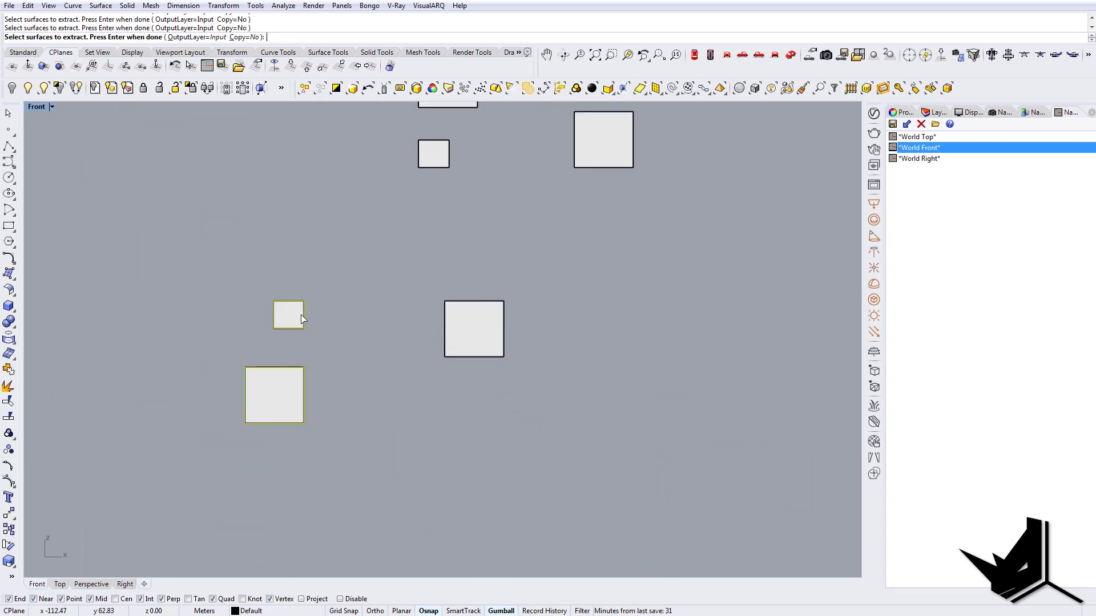
left_click(458, 334)
right_click_drag(511, 266, 458, 431)
left_click(382, 320)
left_click(406, 258)
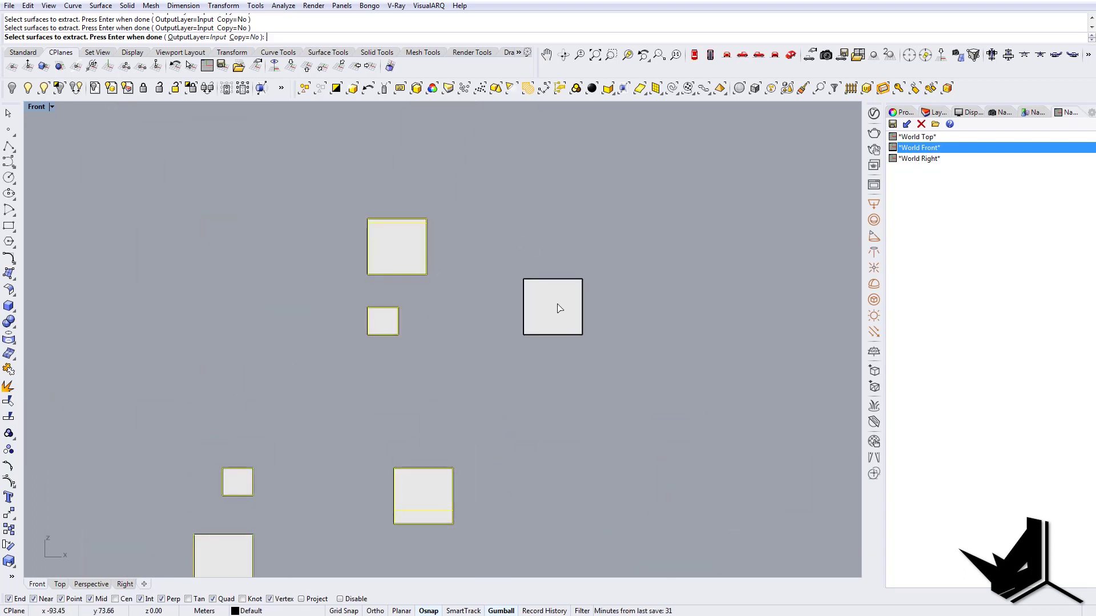
left_click(551, 318)
scroll(511, 377, "down", 2)
scroll(512, 376, "down", 3)
right_click(531, 373)
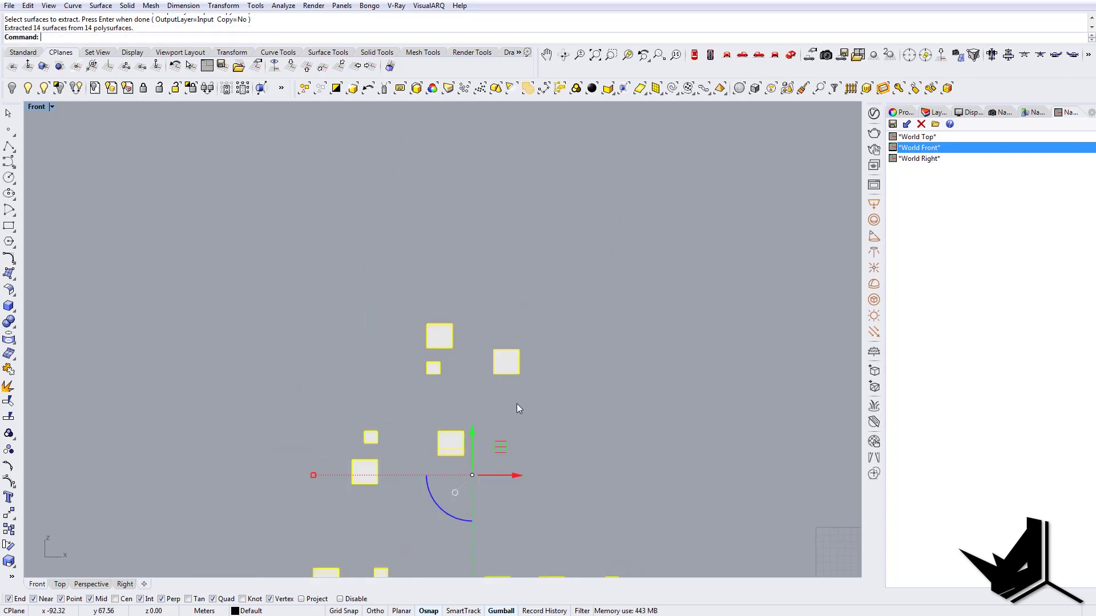
left_click(790, 55)
key("Delete")
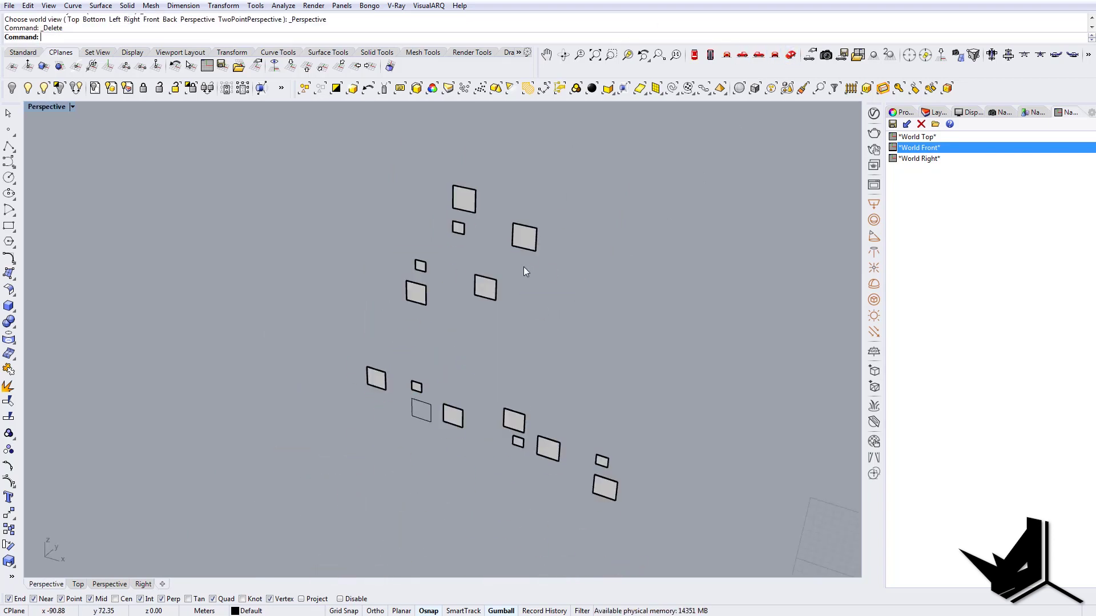
Show all hidden objects again to check the window recesses in the facade.
scroll(502, 238, "up", 5)
scroll(558, 232, "down", 5)
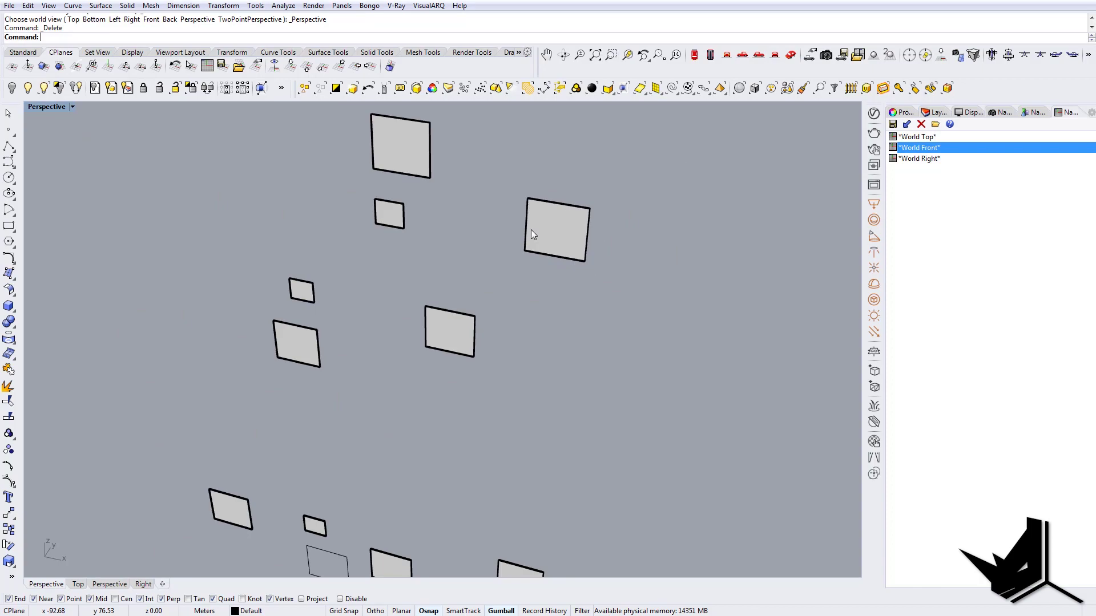
left_click(28, 87)
scroll(448, 341, "up", 3)
scroll(448, 340, "up", 10)
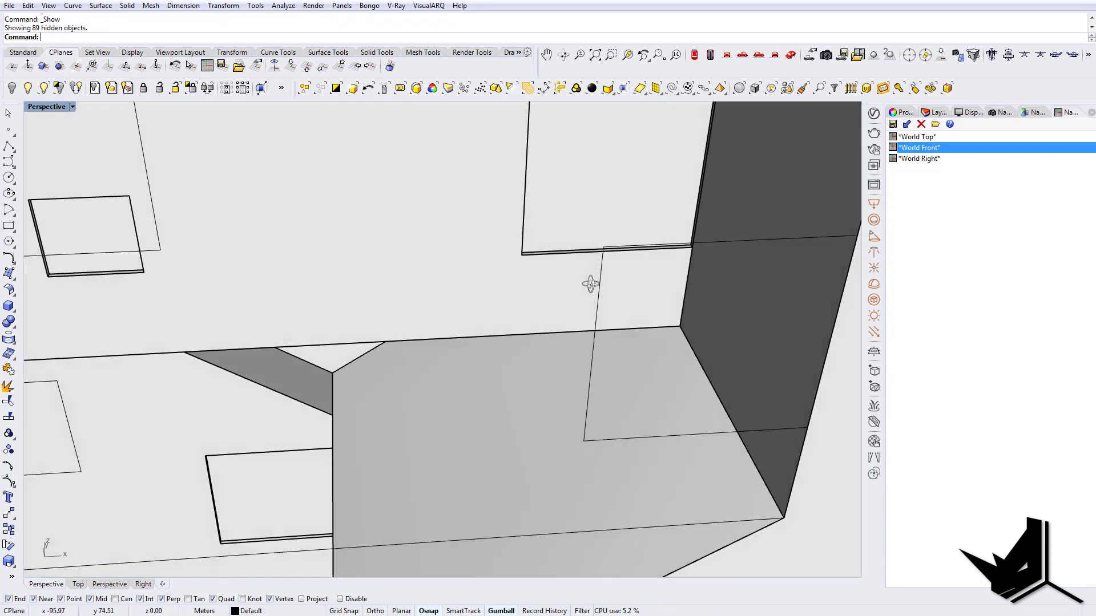
scroll(635, 263, "down", 10)
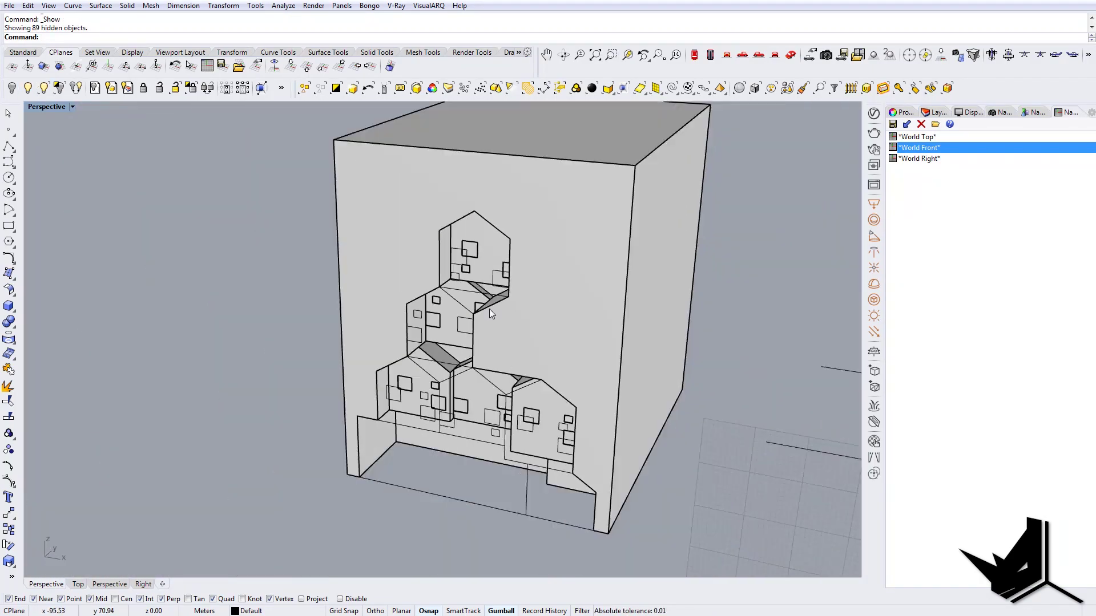
Merge the coplanar faces of the building solid with MergeAllFaces.
right_click_drag(540, 246, 554, 284)
scroll(518, 384, "up", 8)
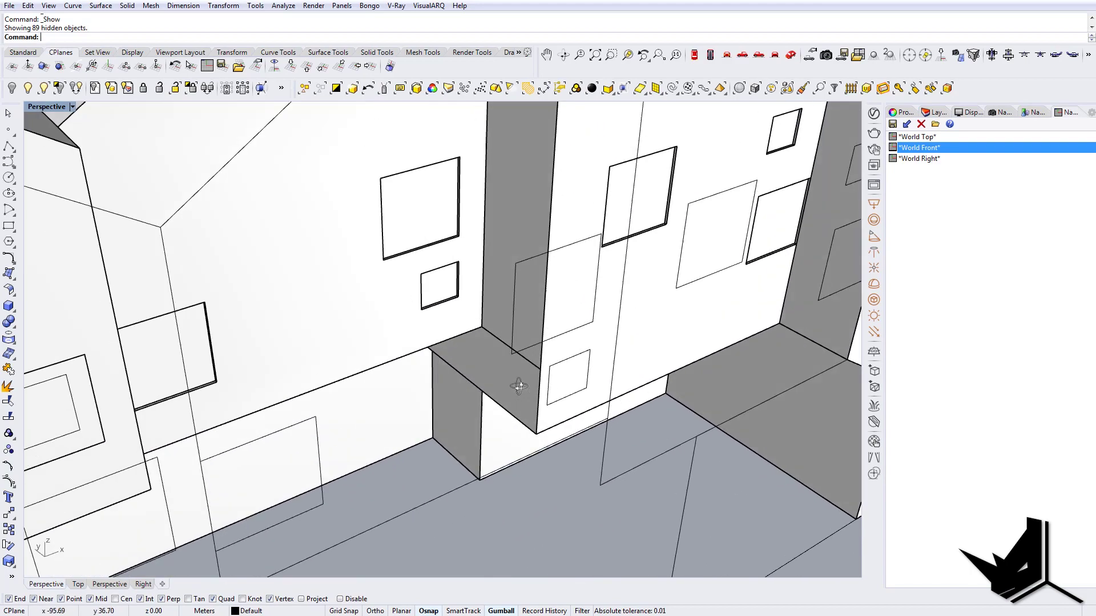
right_click_drag(518, 384, 492, 410)
left_click(506, 447)
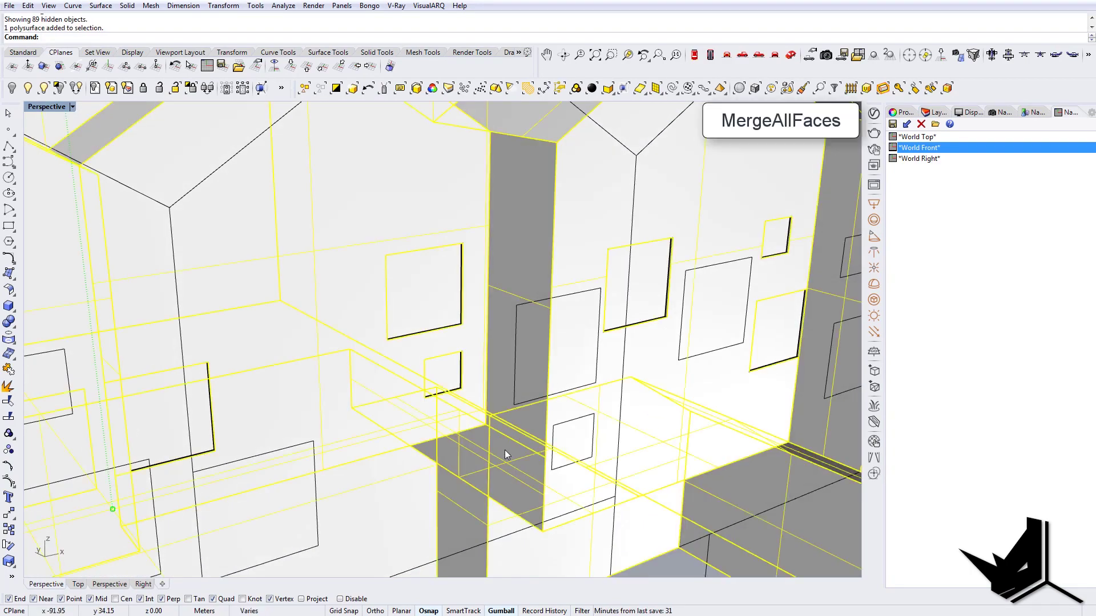
key("Return")
key("Escape")
scroll(495, 399, "down", 5)
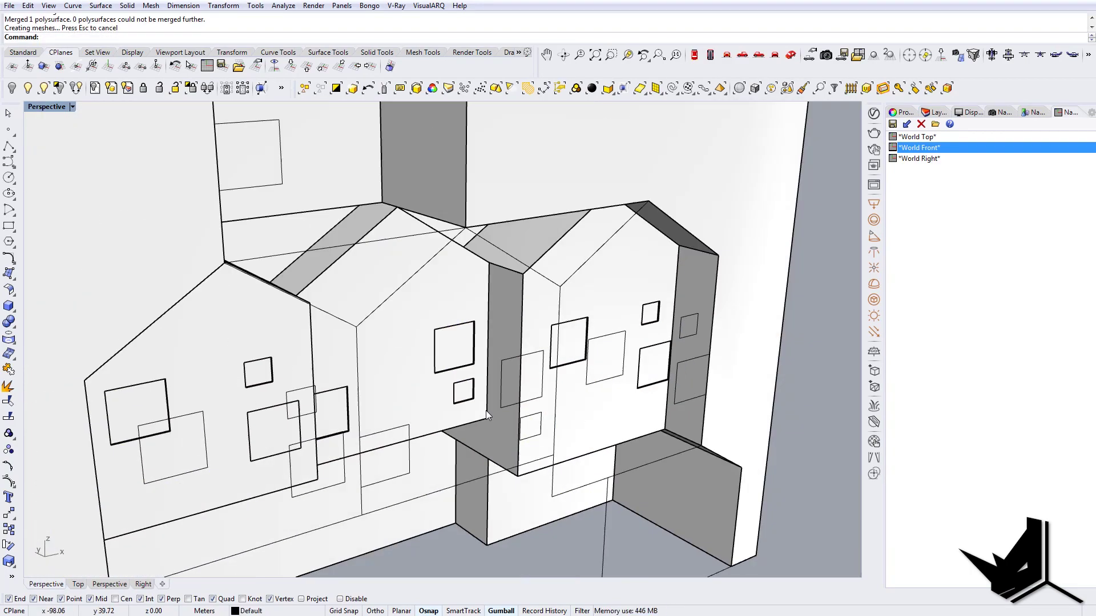
Select all curves in the model with SelCrv and hide them.
right_click_drag(485, 409, 409, 437)
scroll(409, 437, "down", 8)
scroll(429, 423, "up", 2)
type("S")
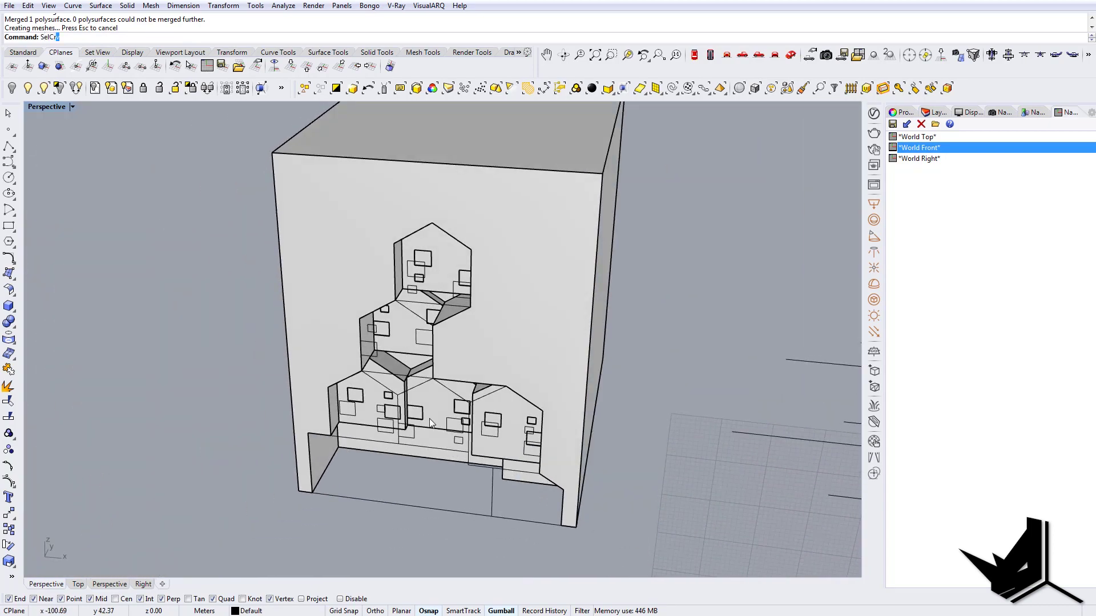
type("elCr")
key("Return")
key("ctrl+h")
right_click_drag(203, 220, 445, 371)
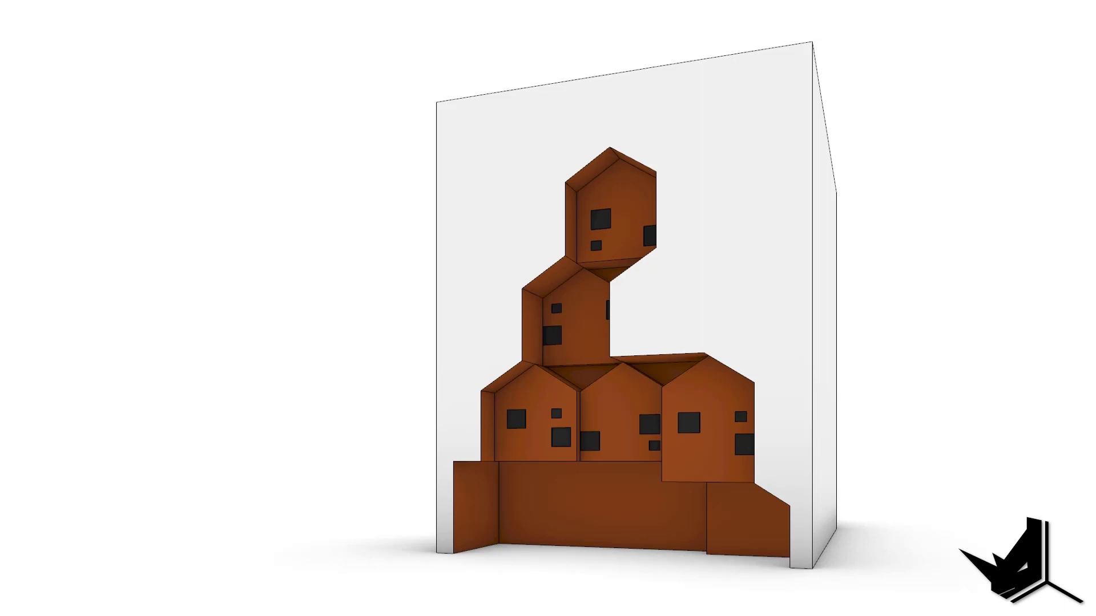